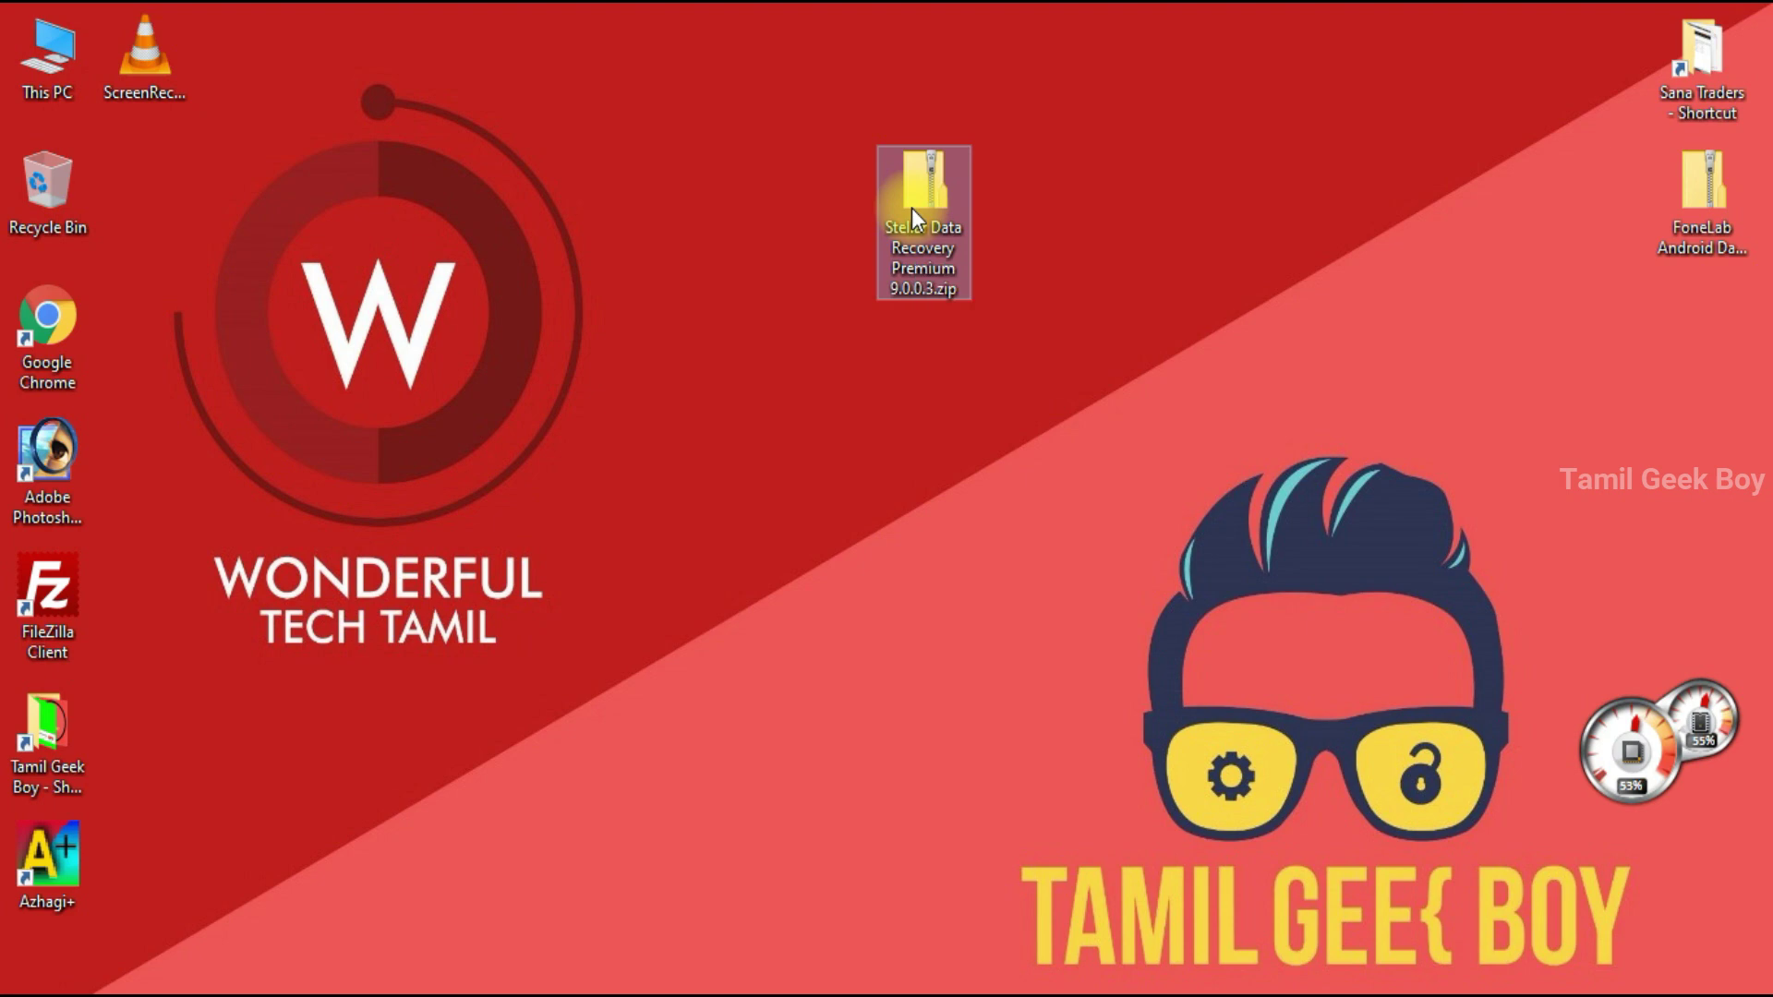
Extract the Stellar zip, open it down to the Stellar Data Recovery Technician folder, and run Setup.exe.
right_click(912, 208)
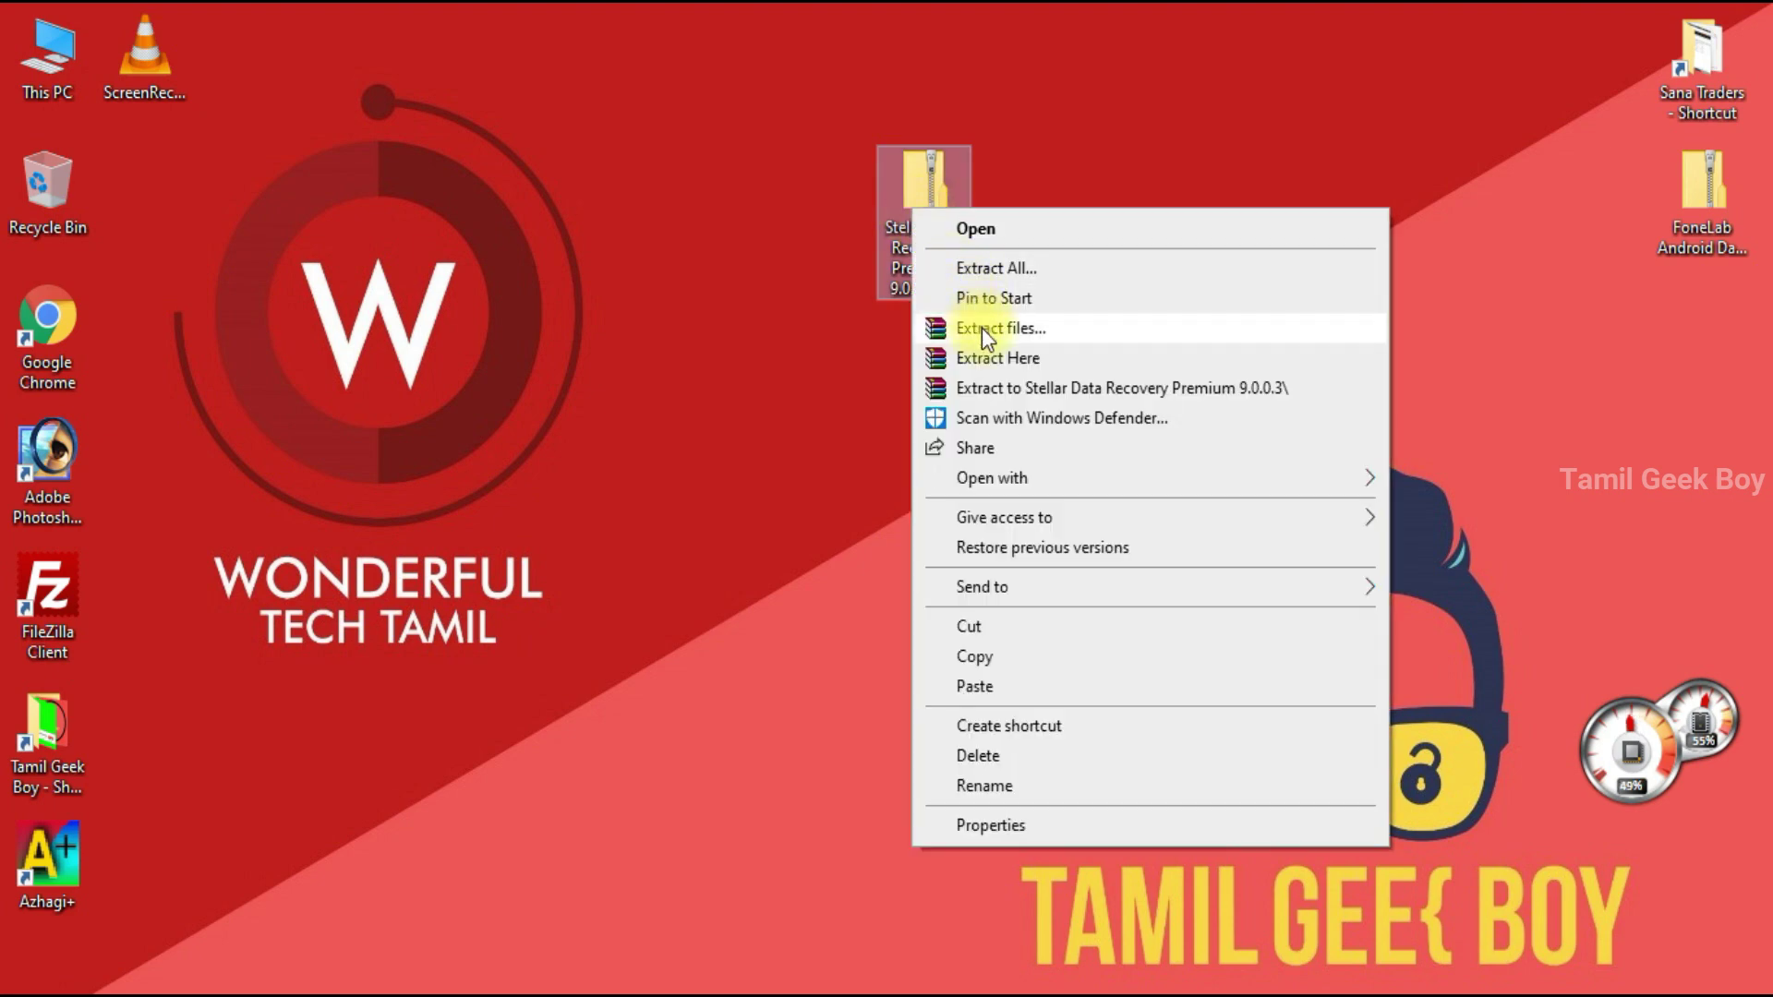
click(1099, 387)
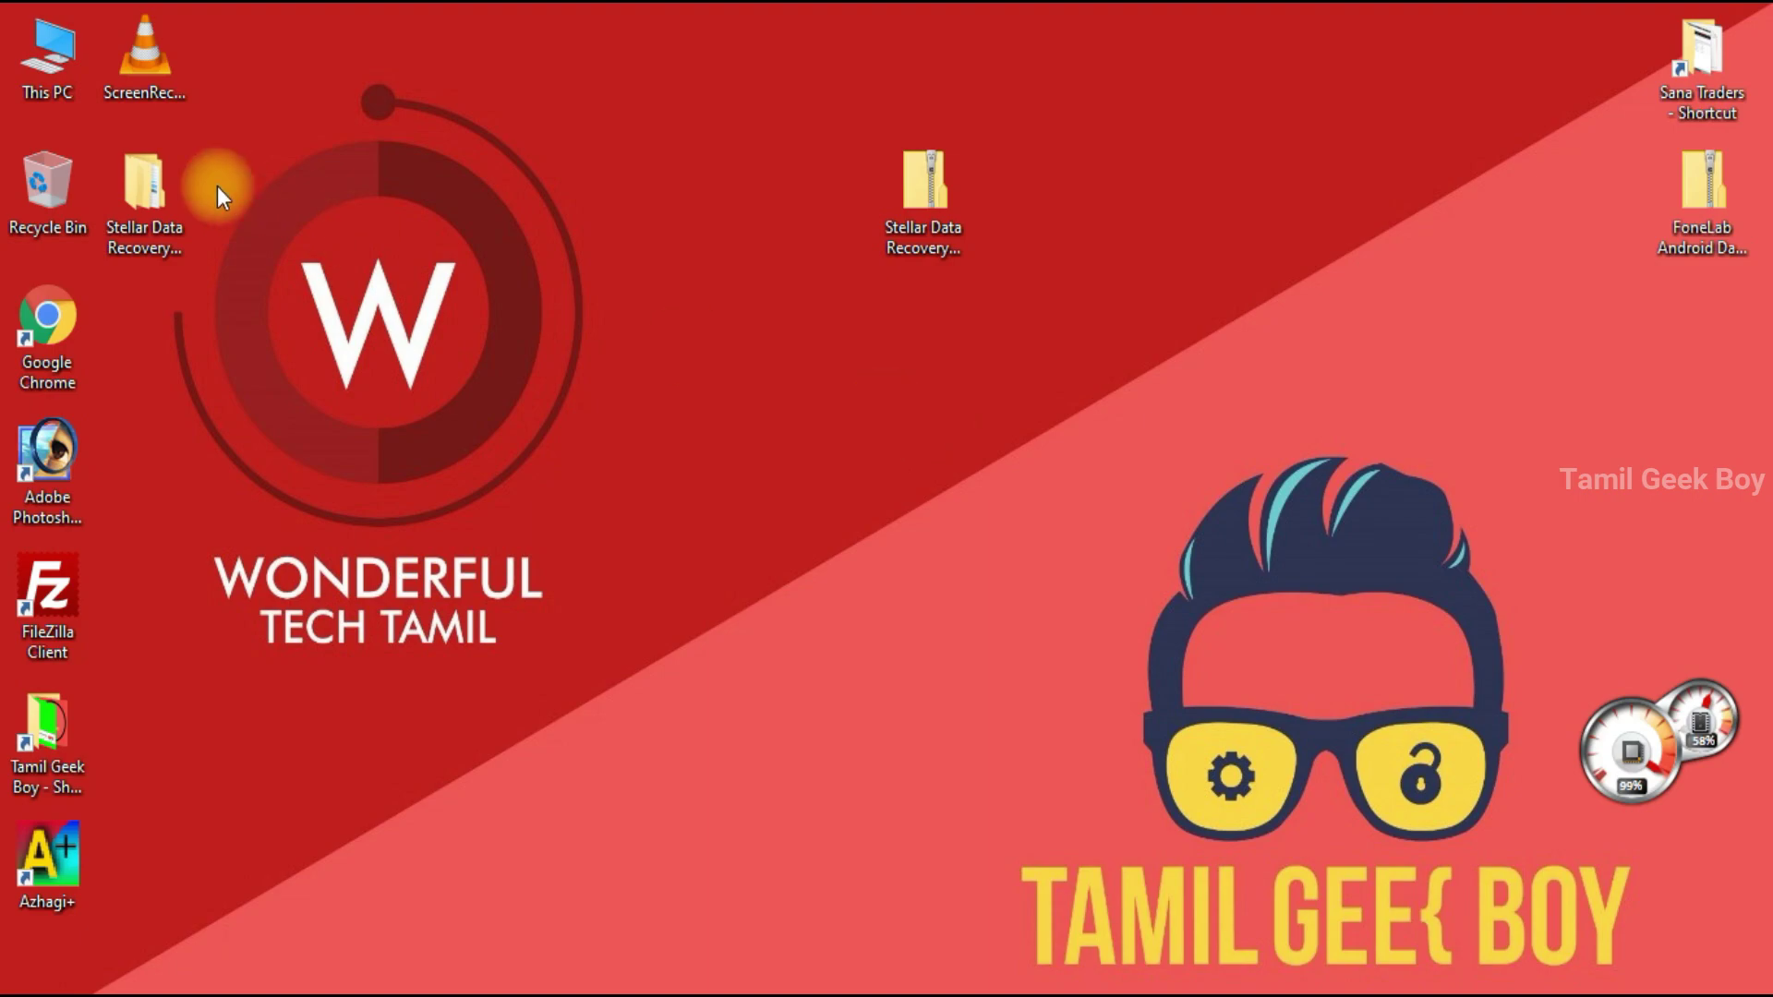
double_click(914, 210)
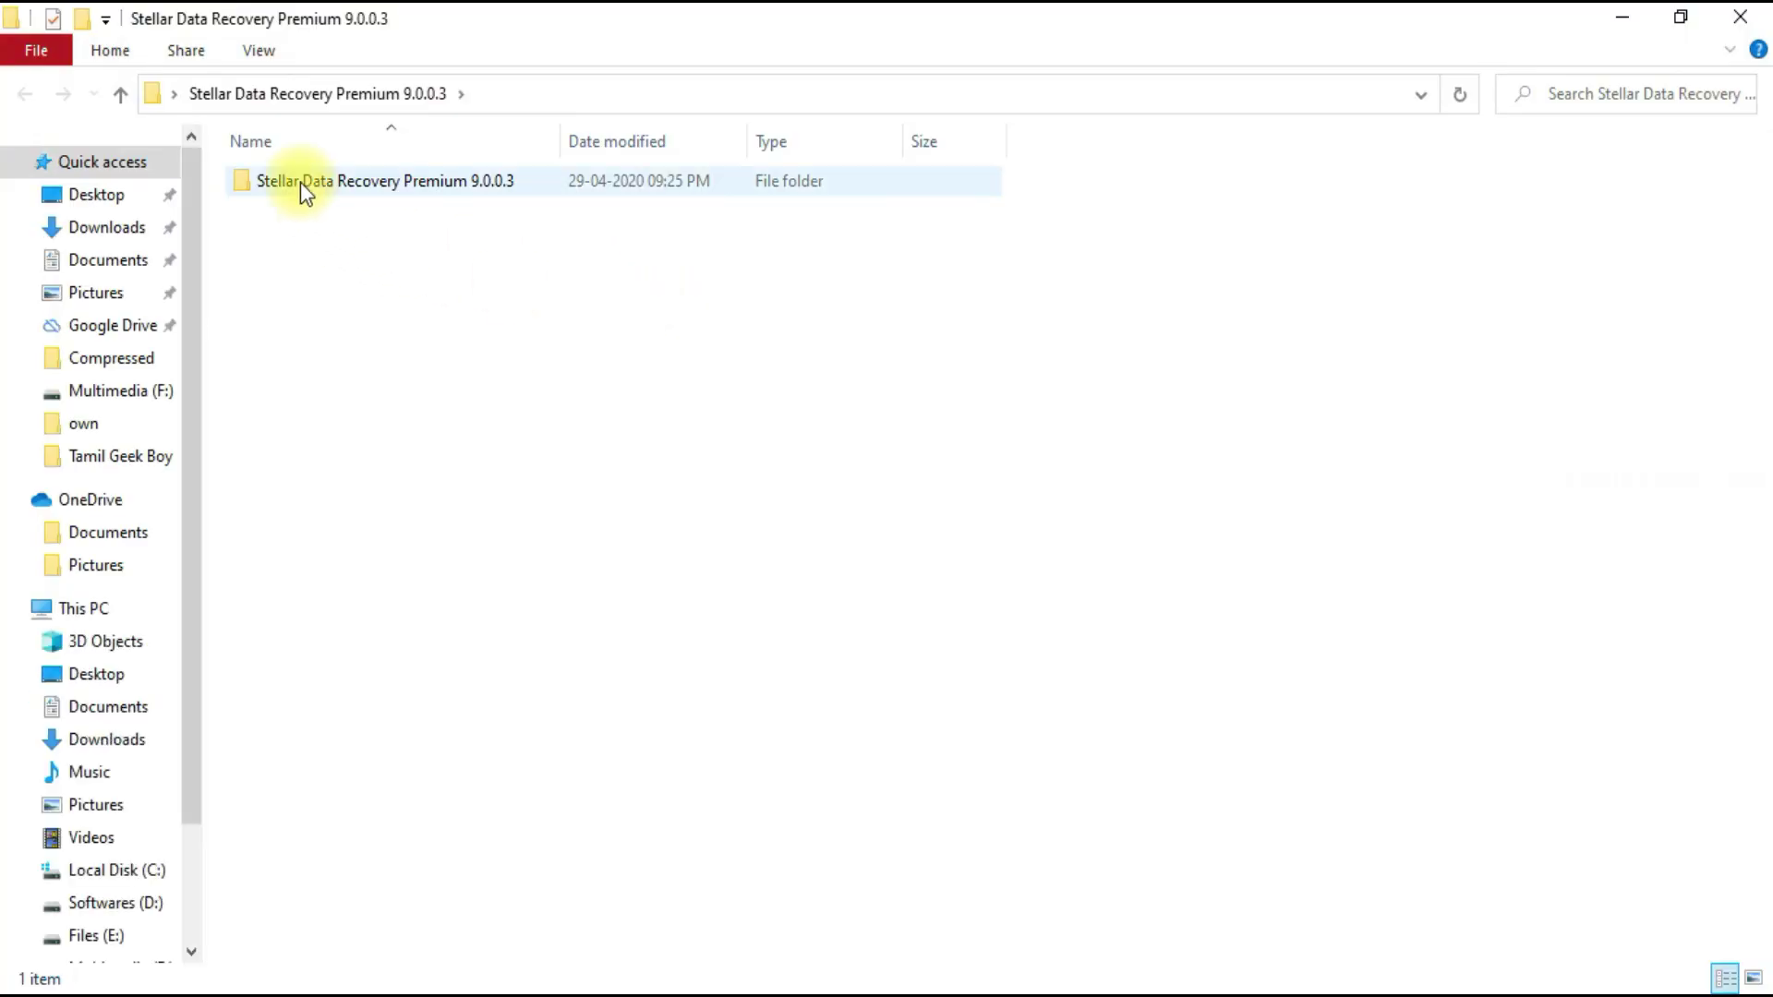
double_click(398, 190)
click(351, 185)
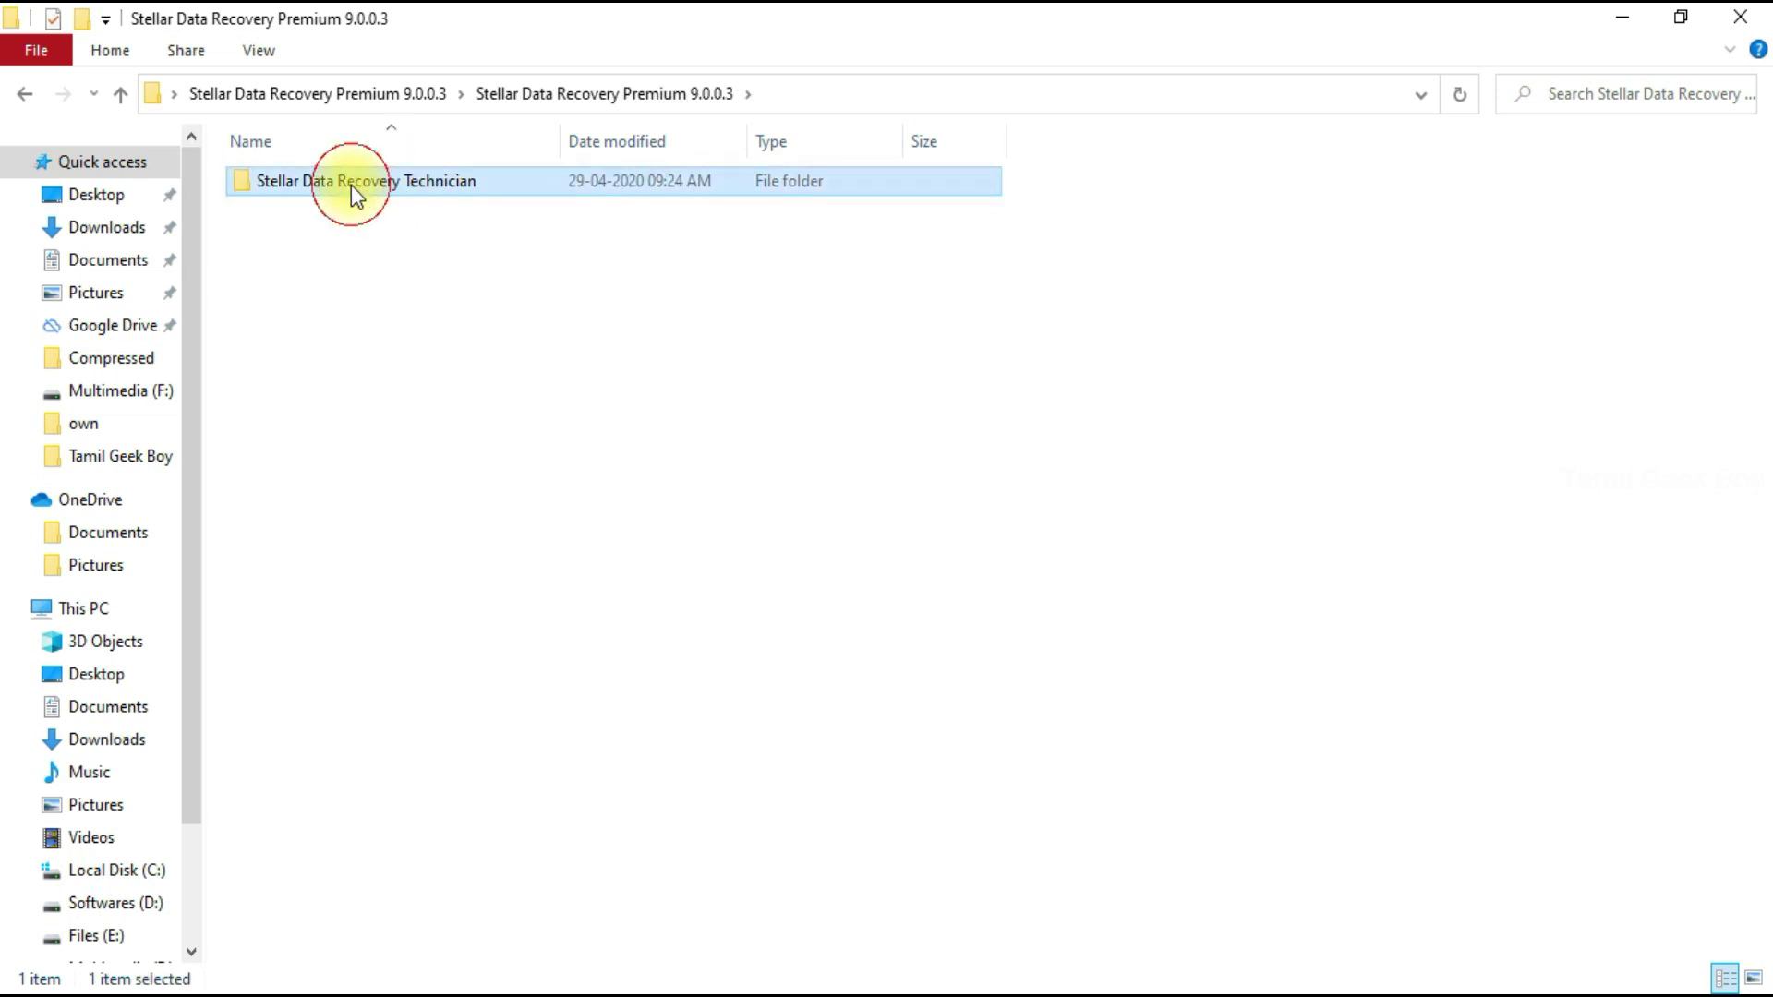
double_click(399, 189)
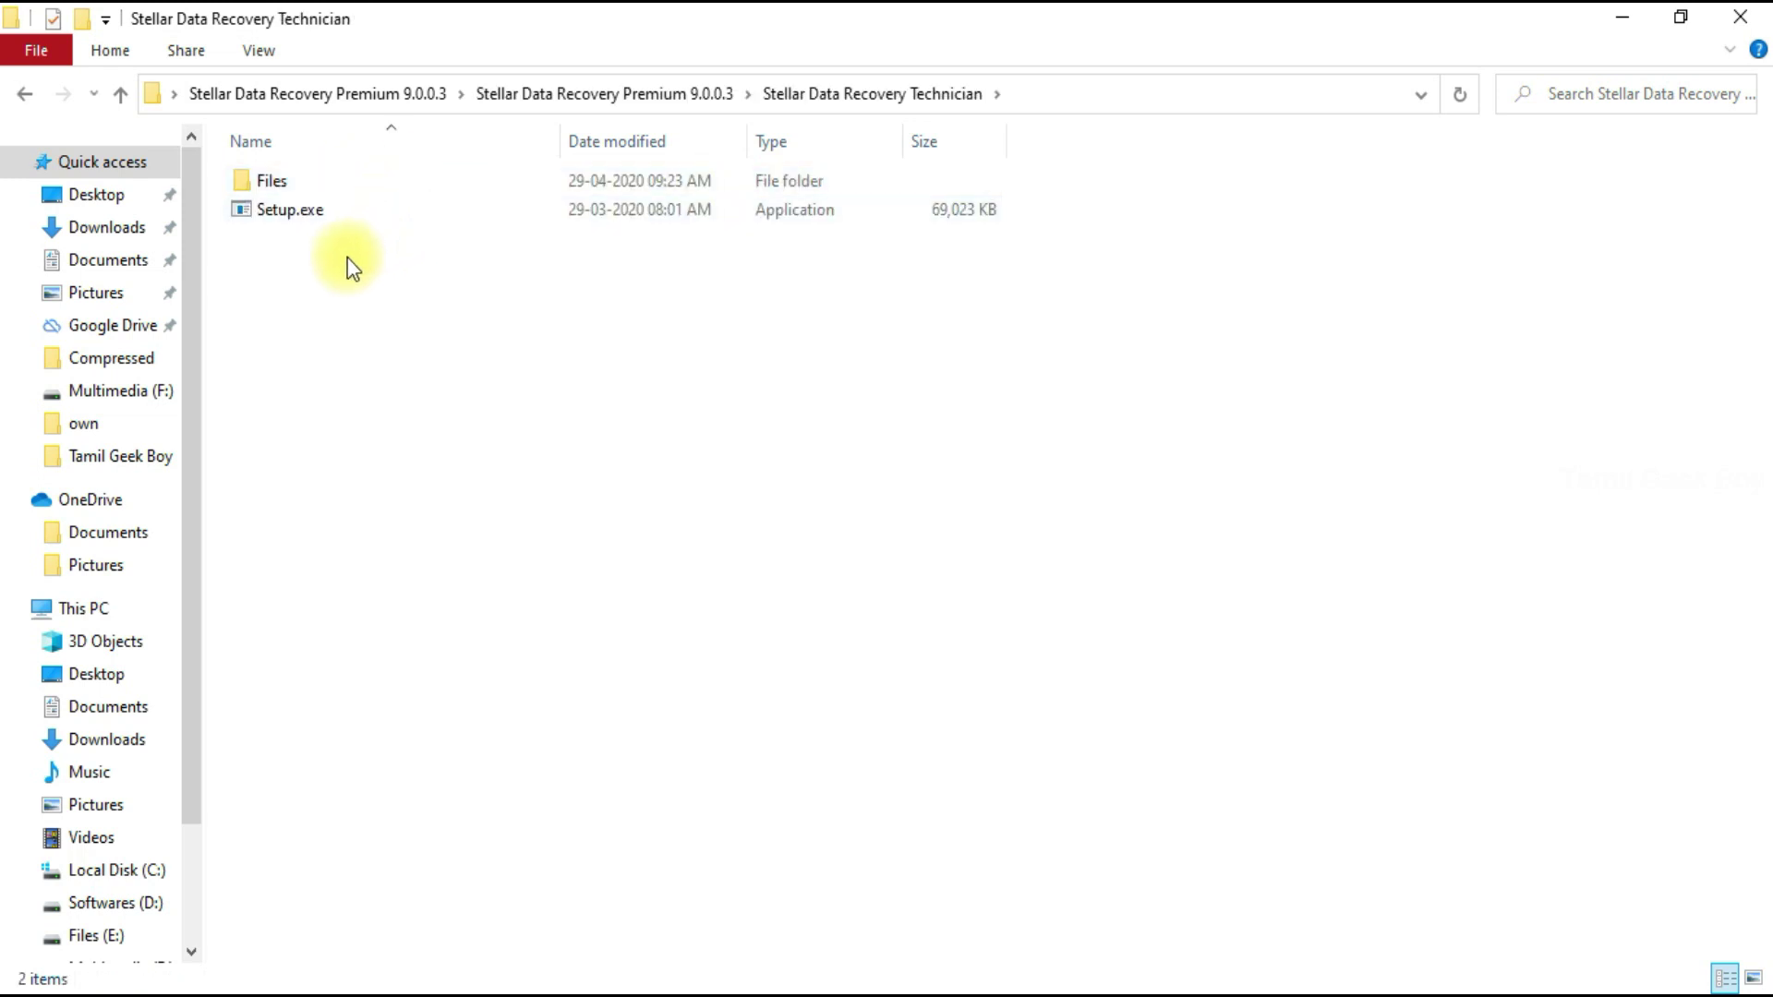
click(277, 217)
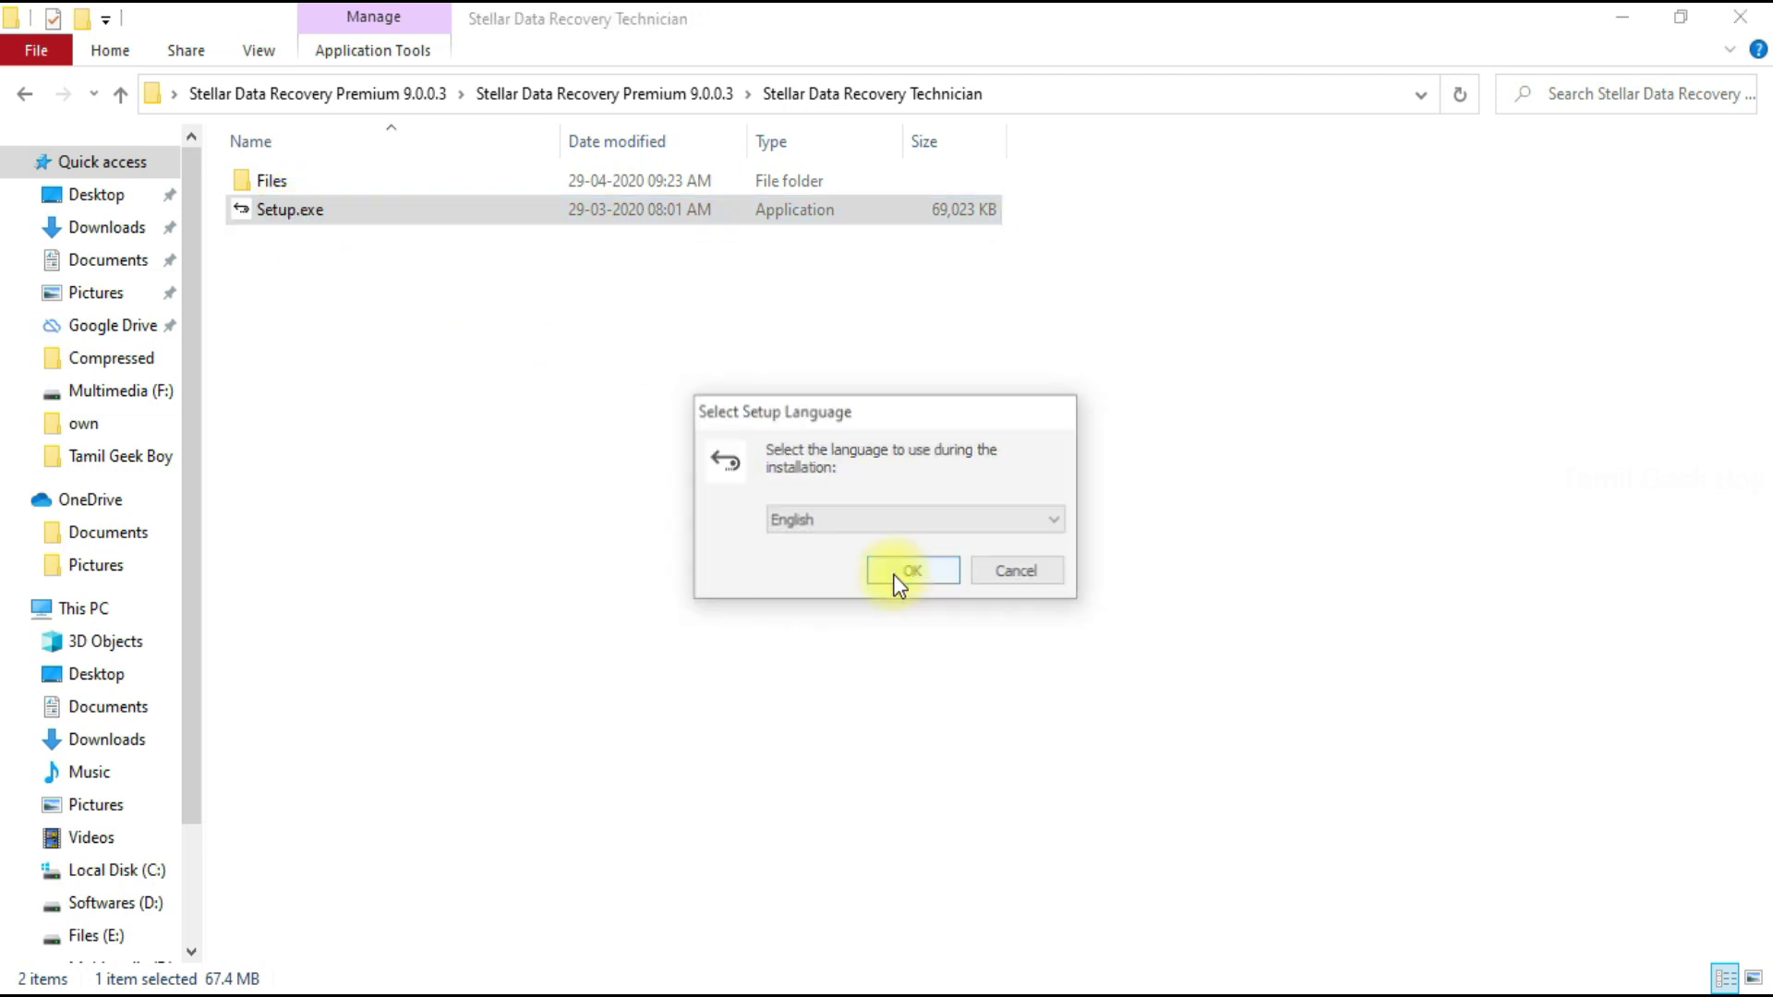
Install Stellar Data Recovery in English with default location and Start Menu folder, launch it, then close it.
click(893, 580)
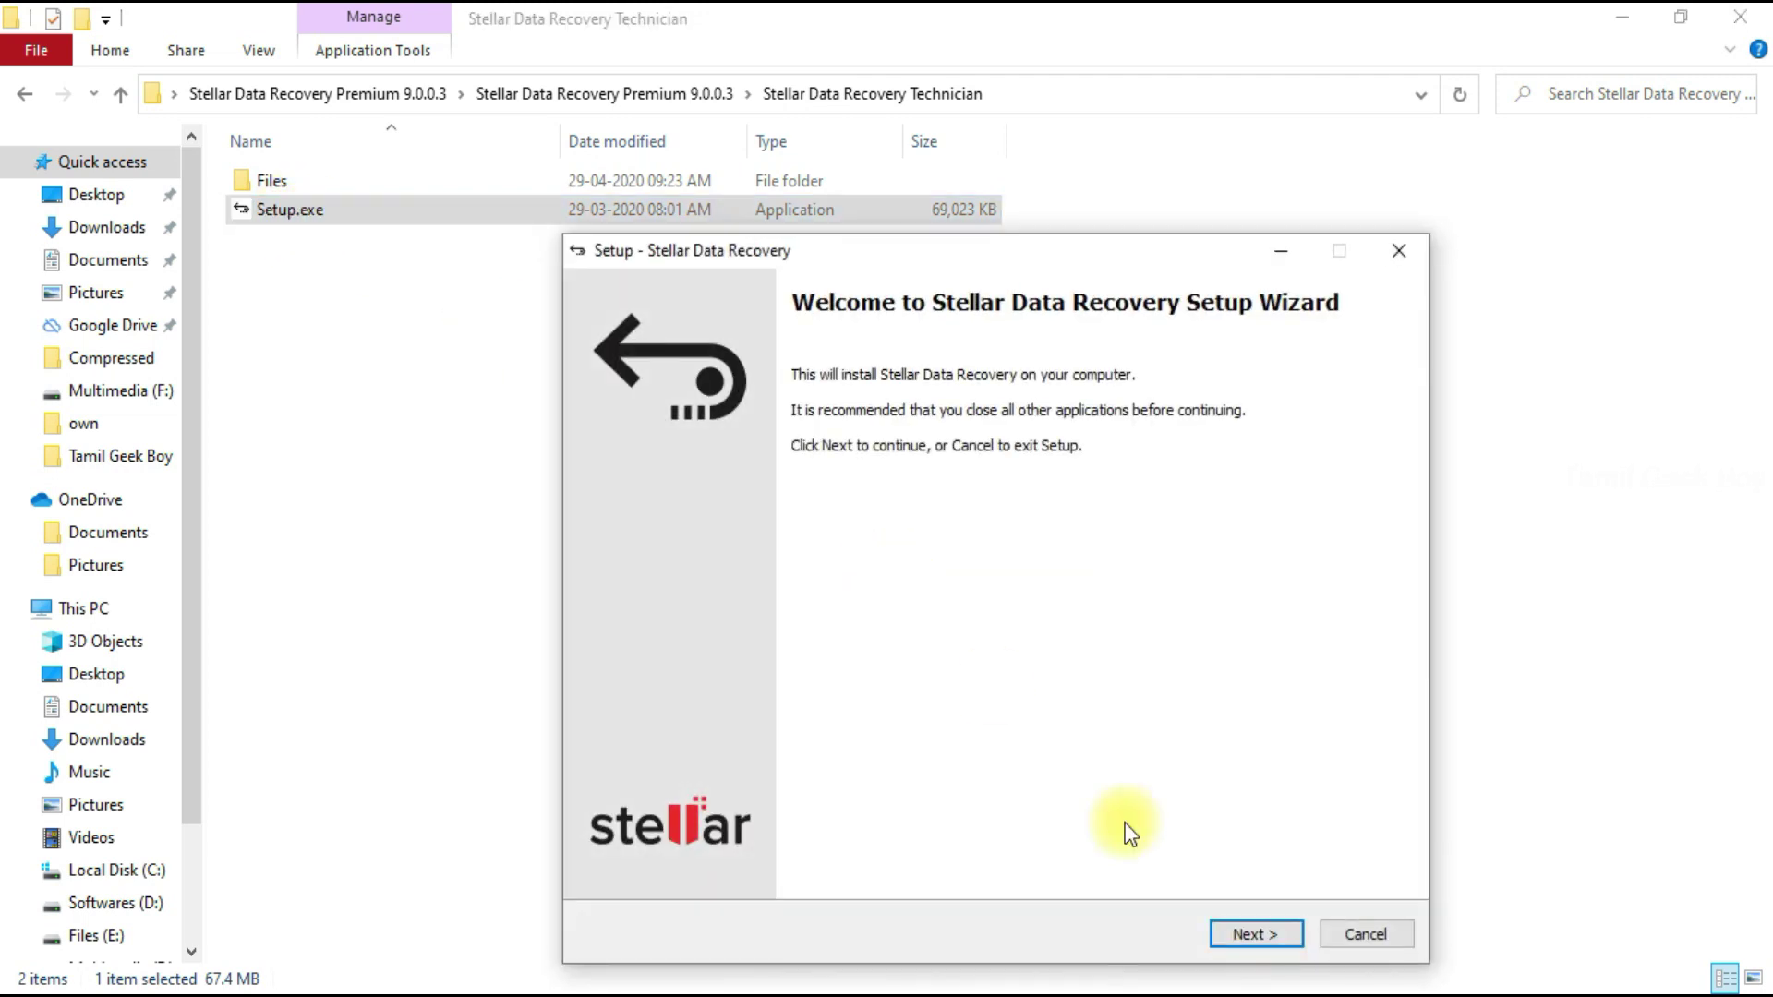
click(1238, 938)
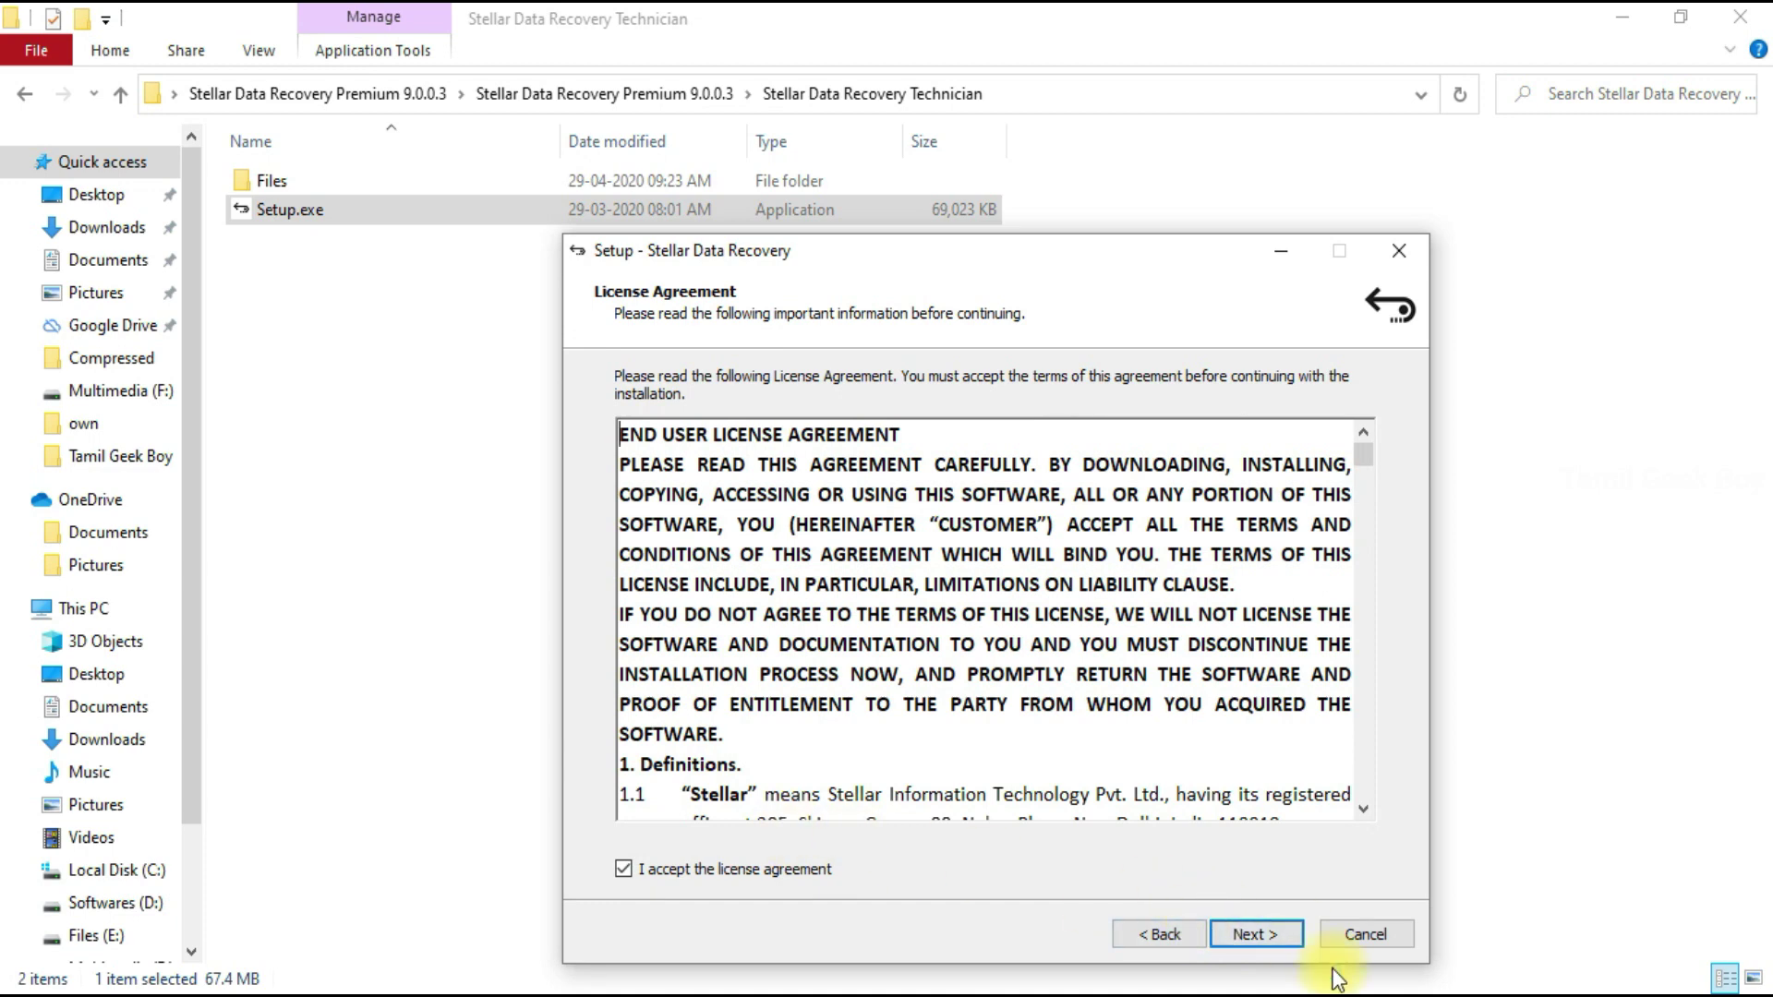
click(1293, 941)
click(1288, 942)
click(1274, 934)
click(1274, 934)
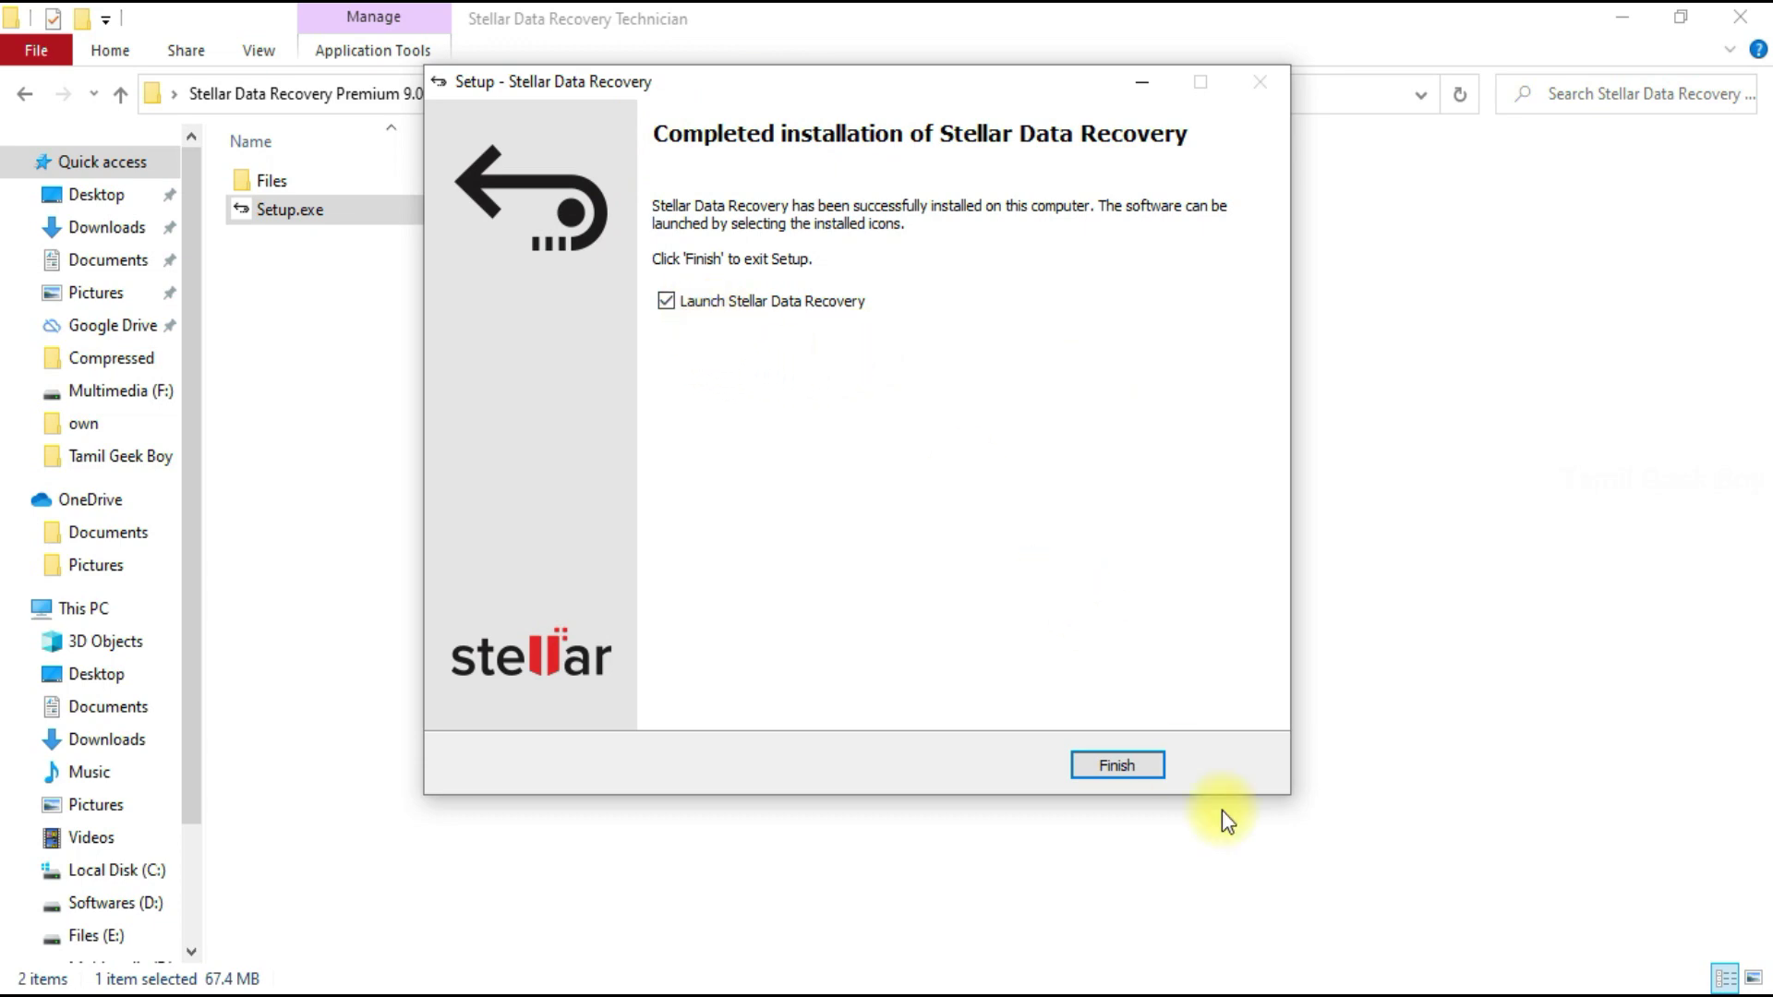
click(1095, 765)
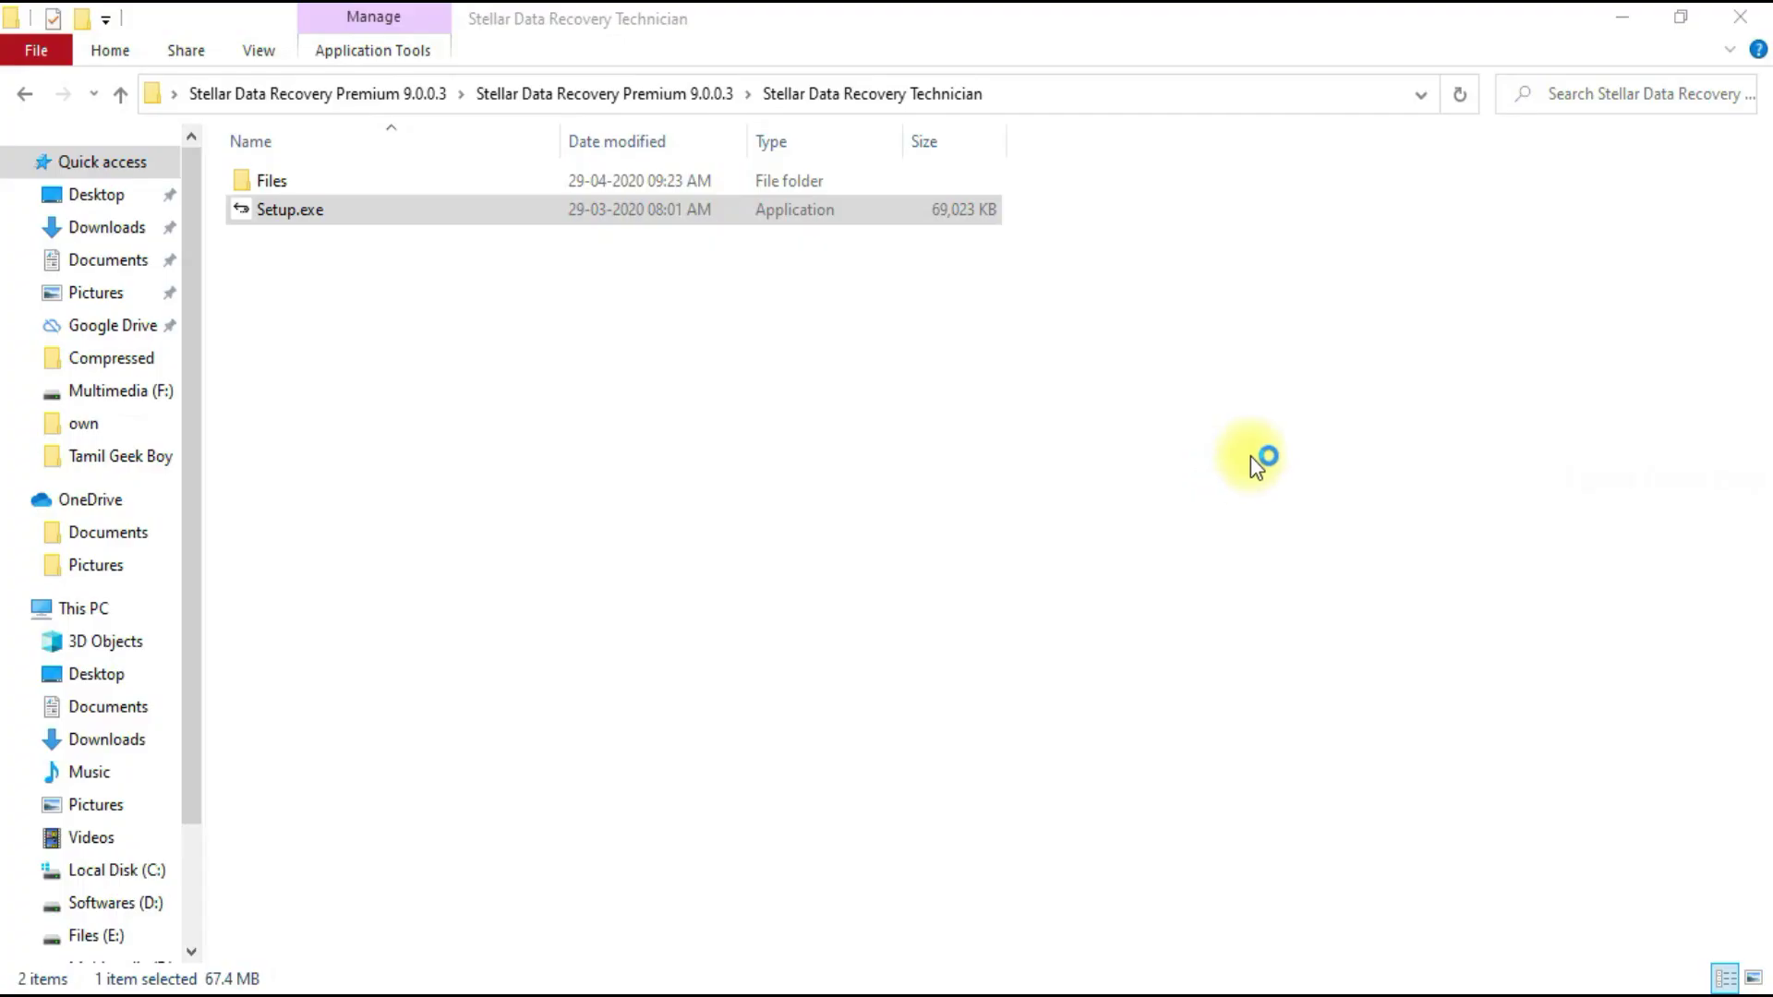
click(1625, 14)
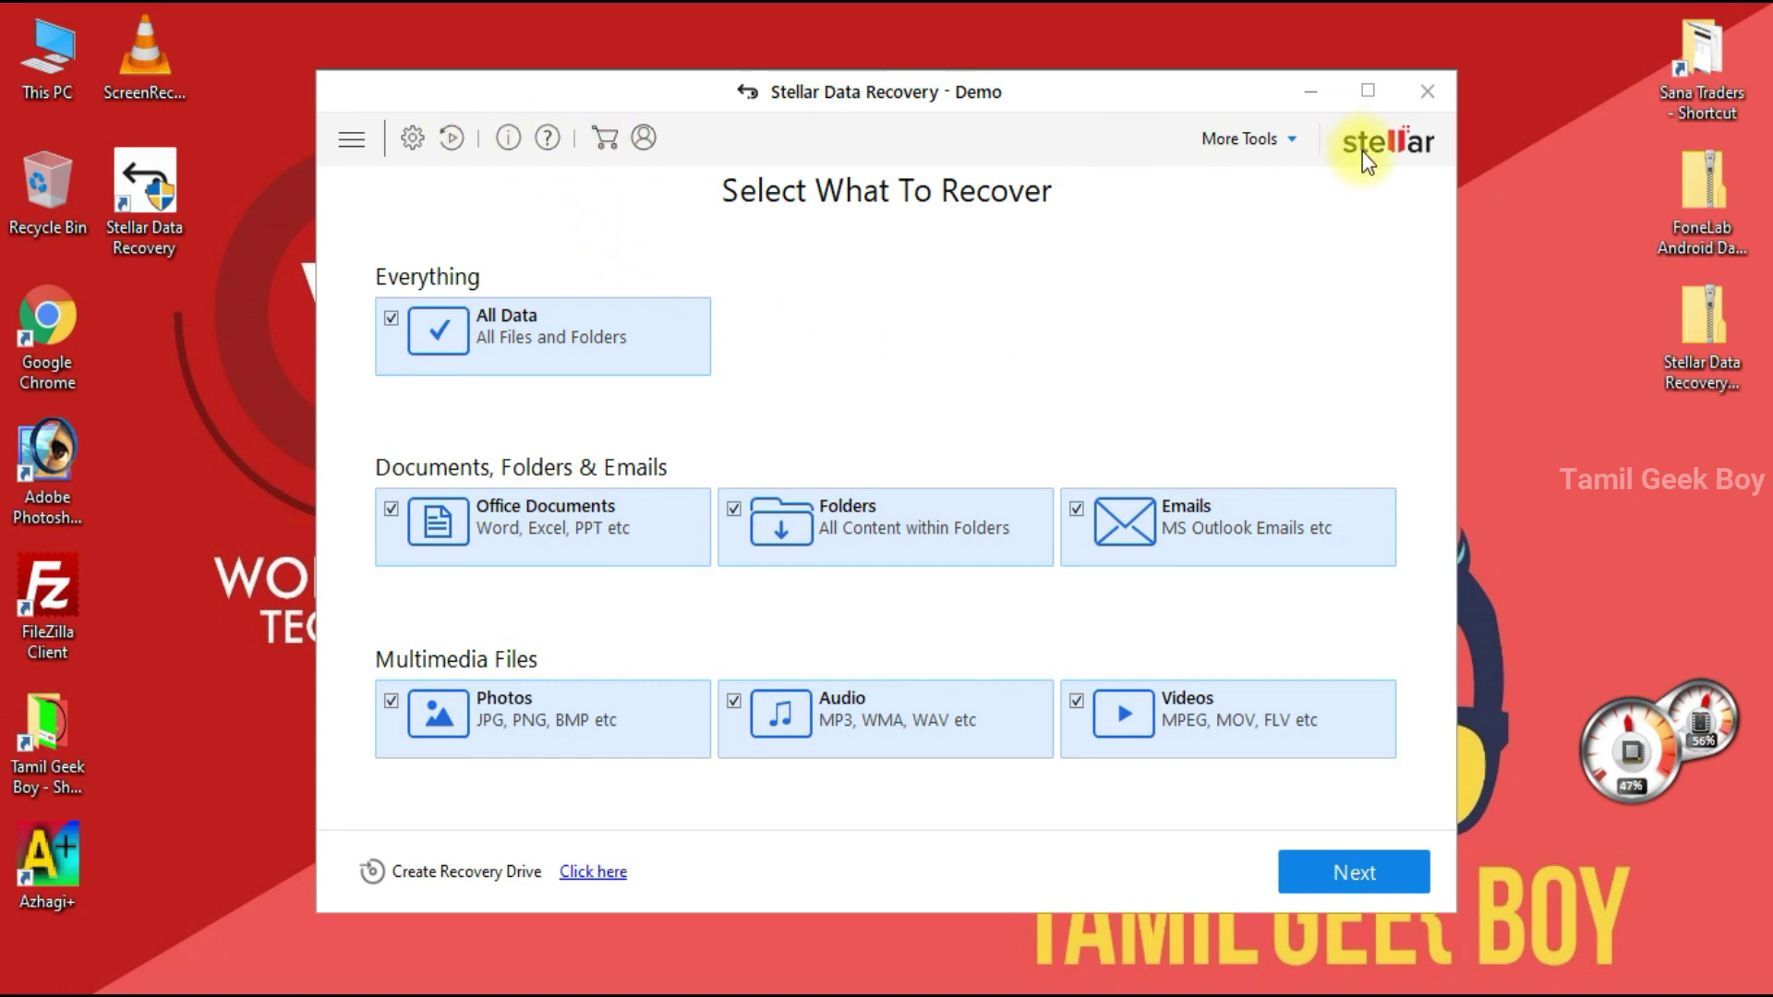
click(1431, 90)
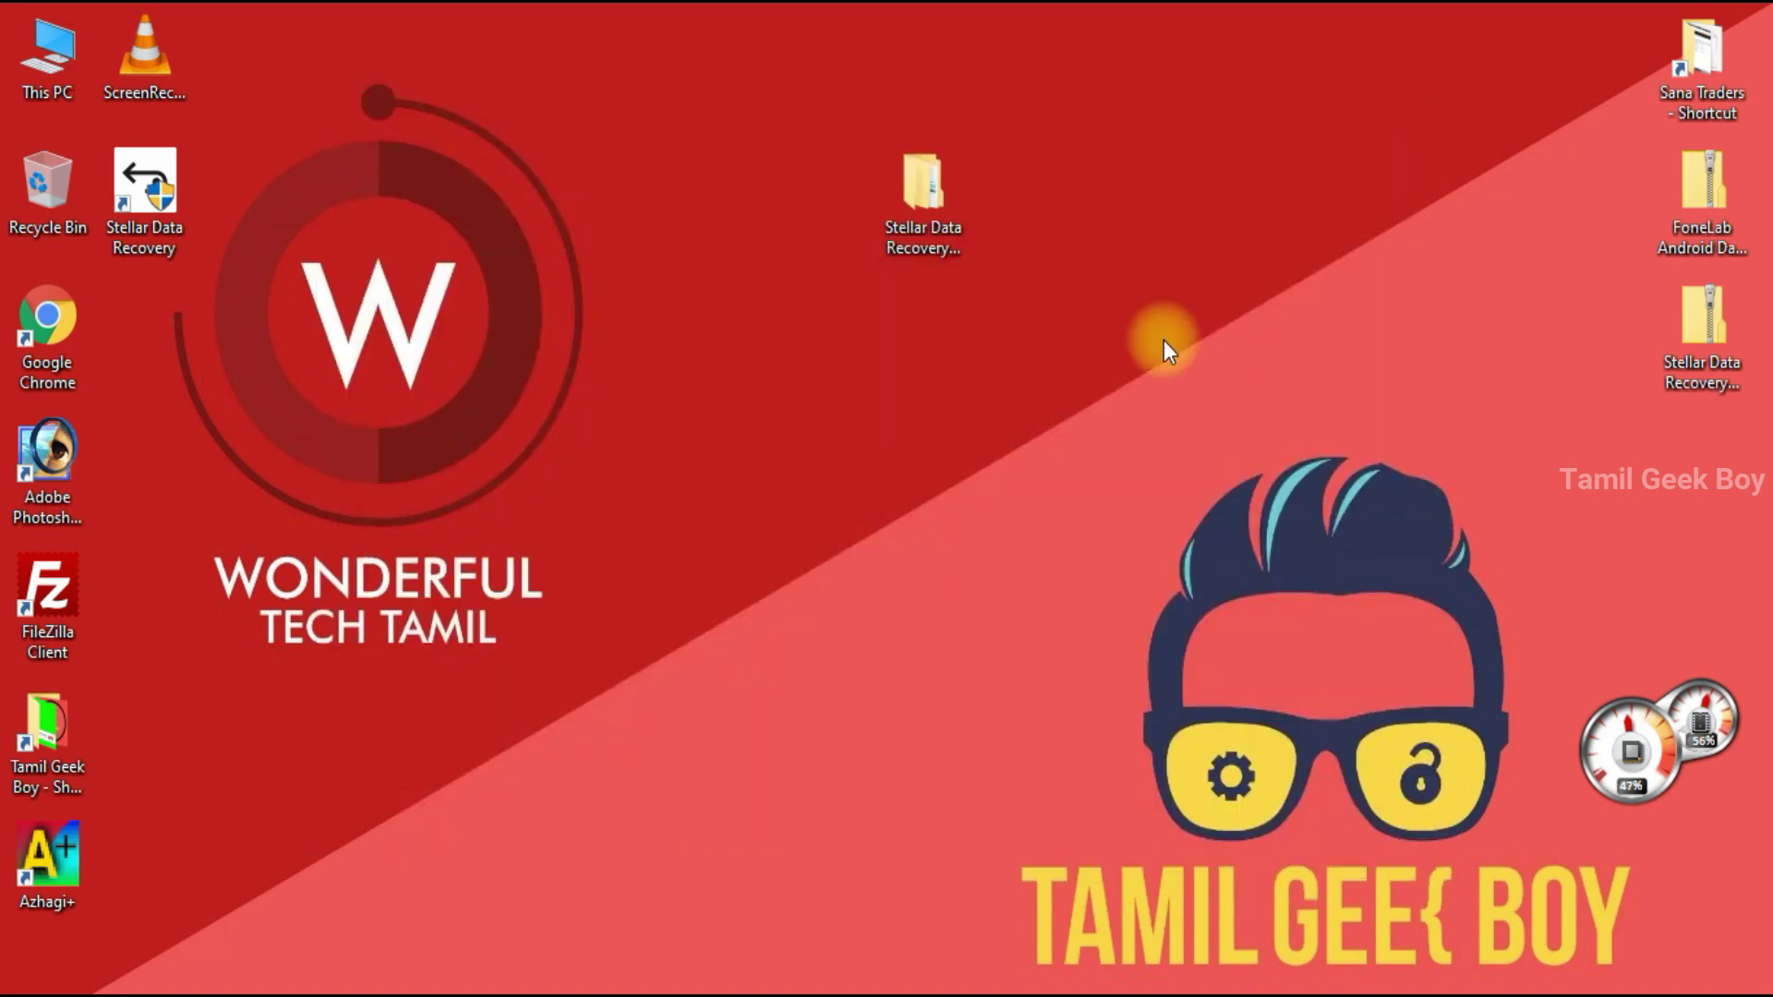
Open the extracted Technician folder down to Files\64 Bit\Main.
double_click(912, 231)
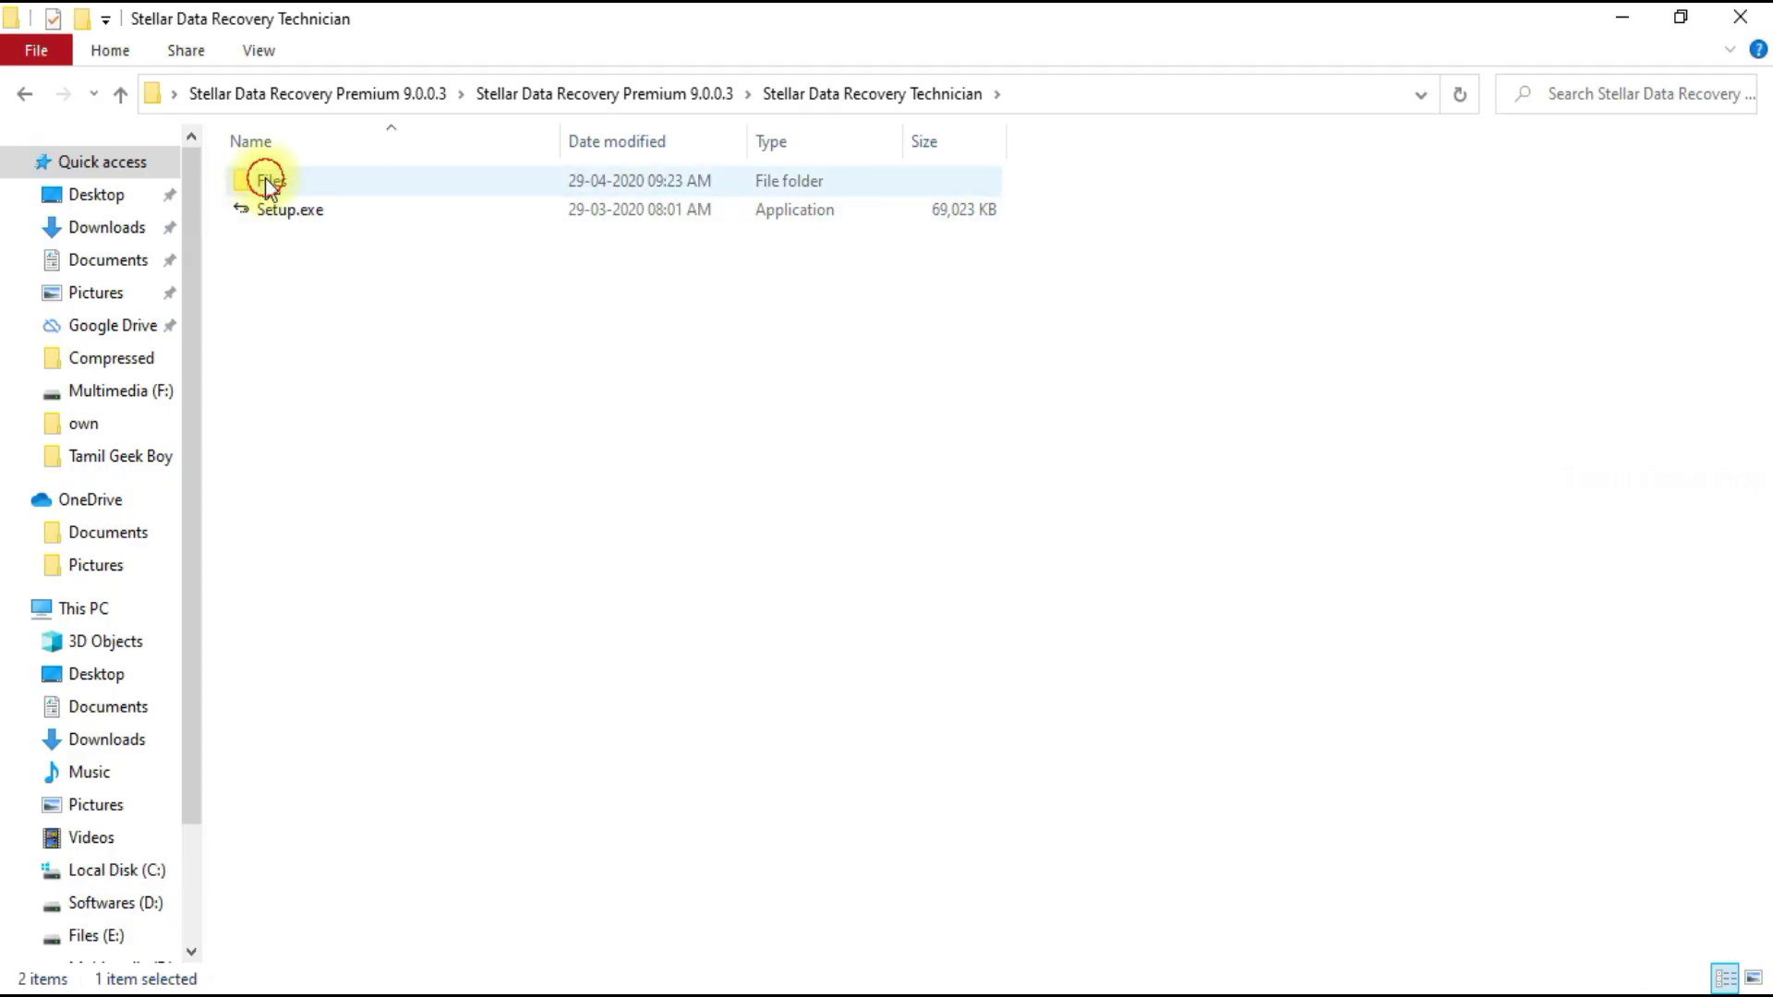
click(265, 185)
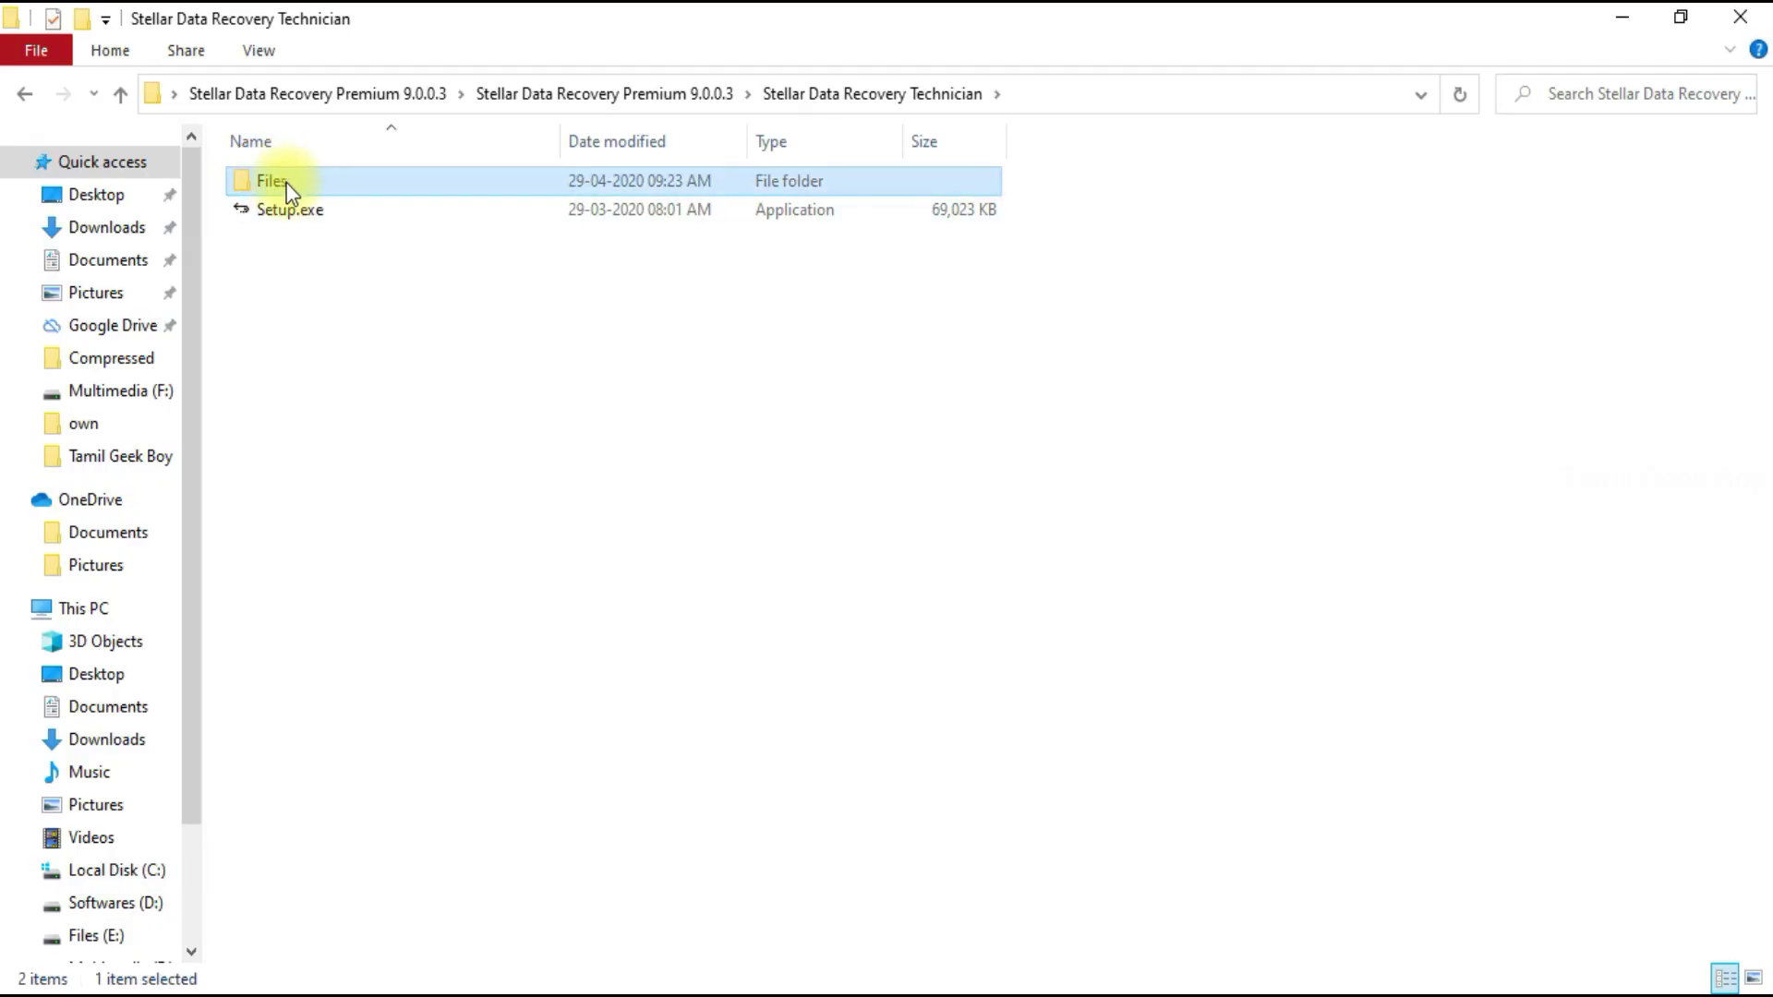
double_click(308, 181)
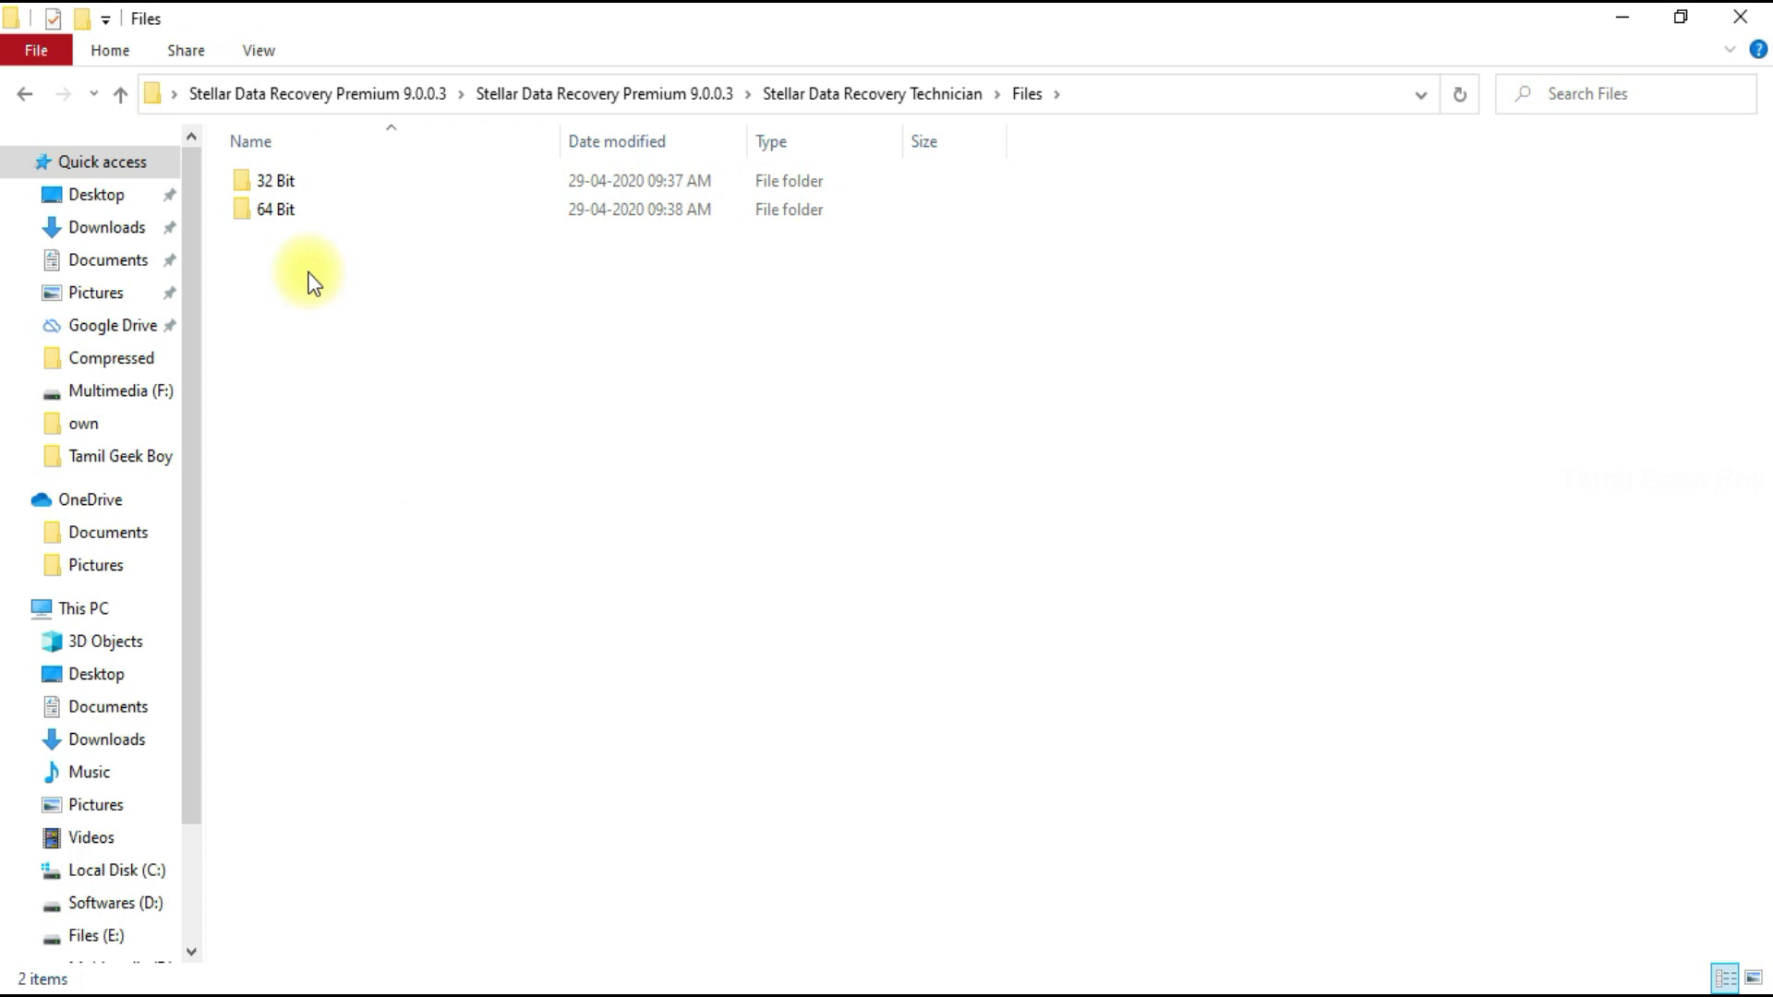
click(281, 184)
click(290, 211)
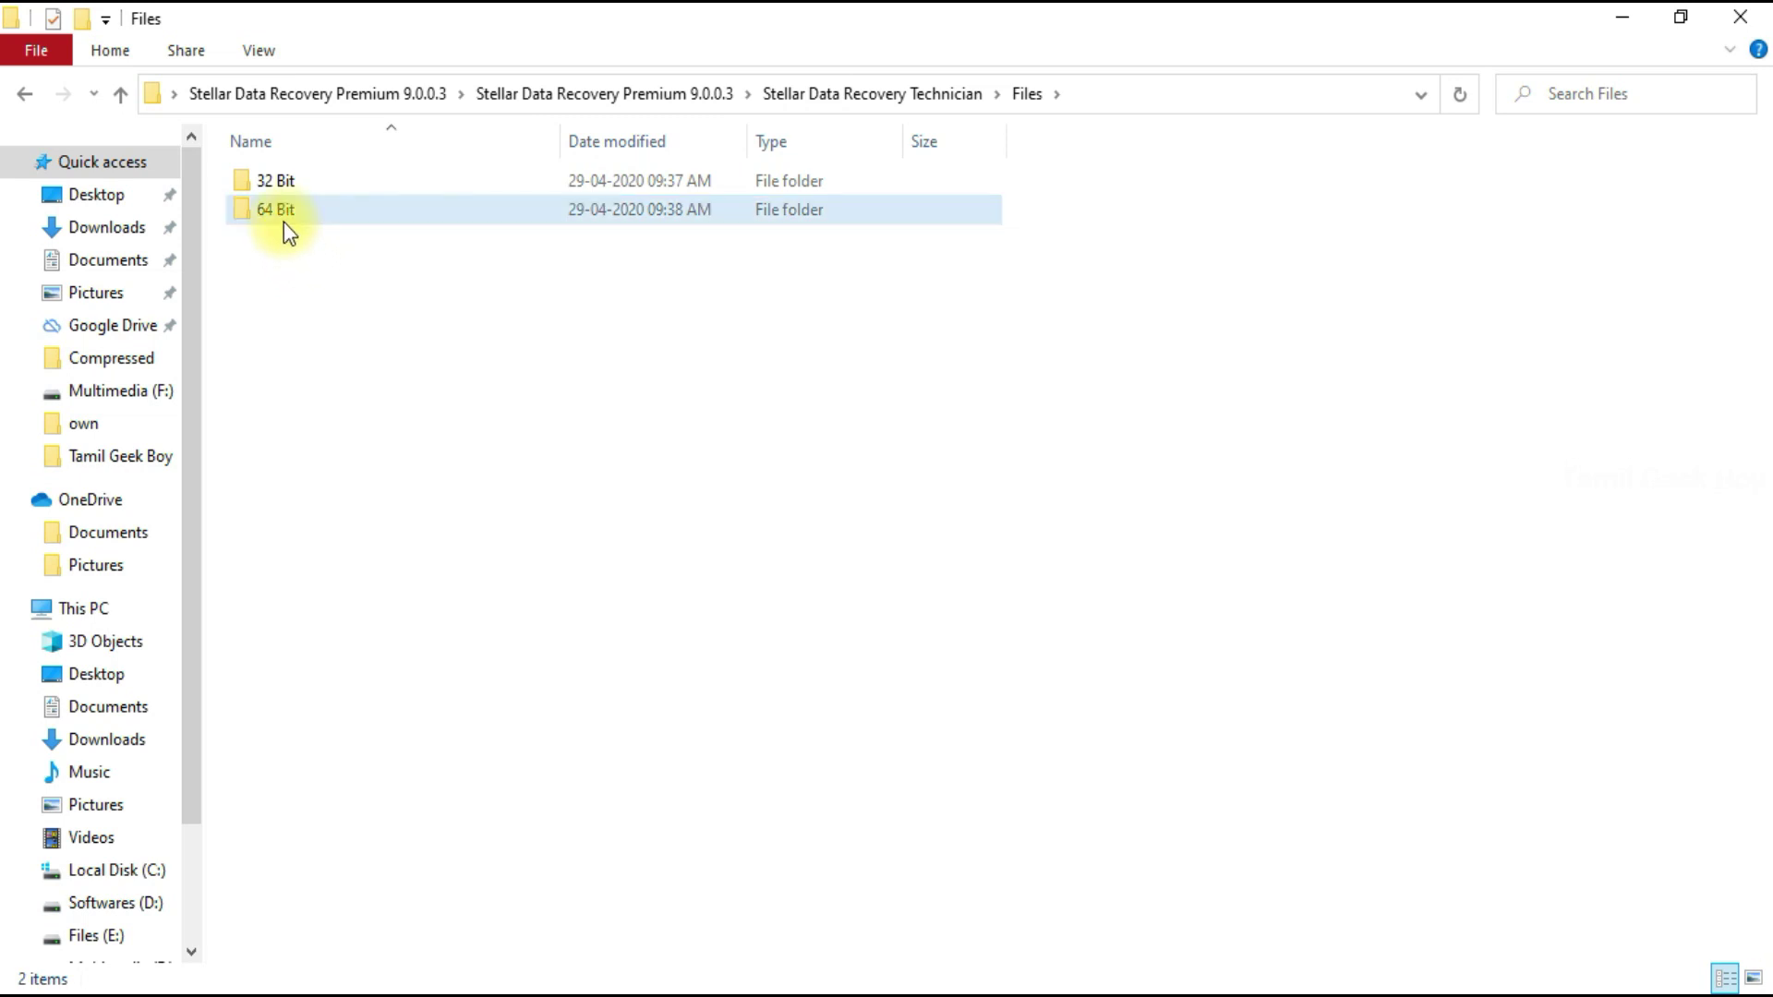
double_click(284, 219)
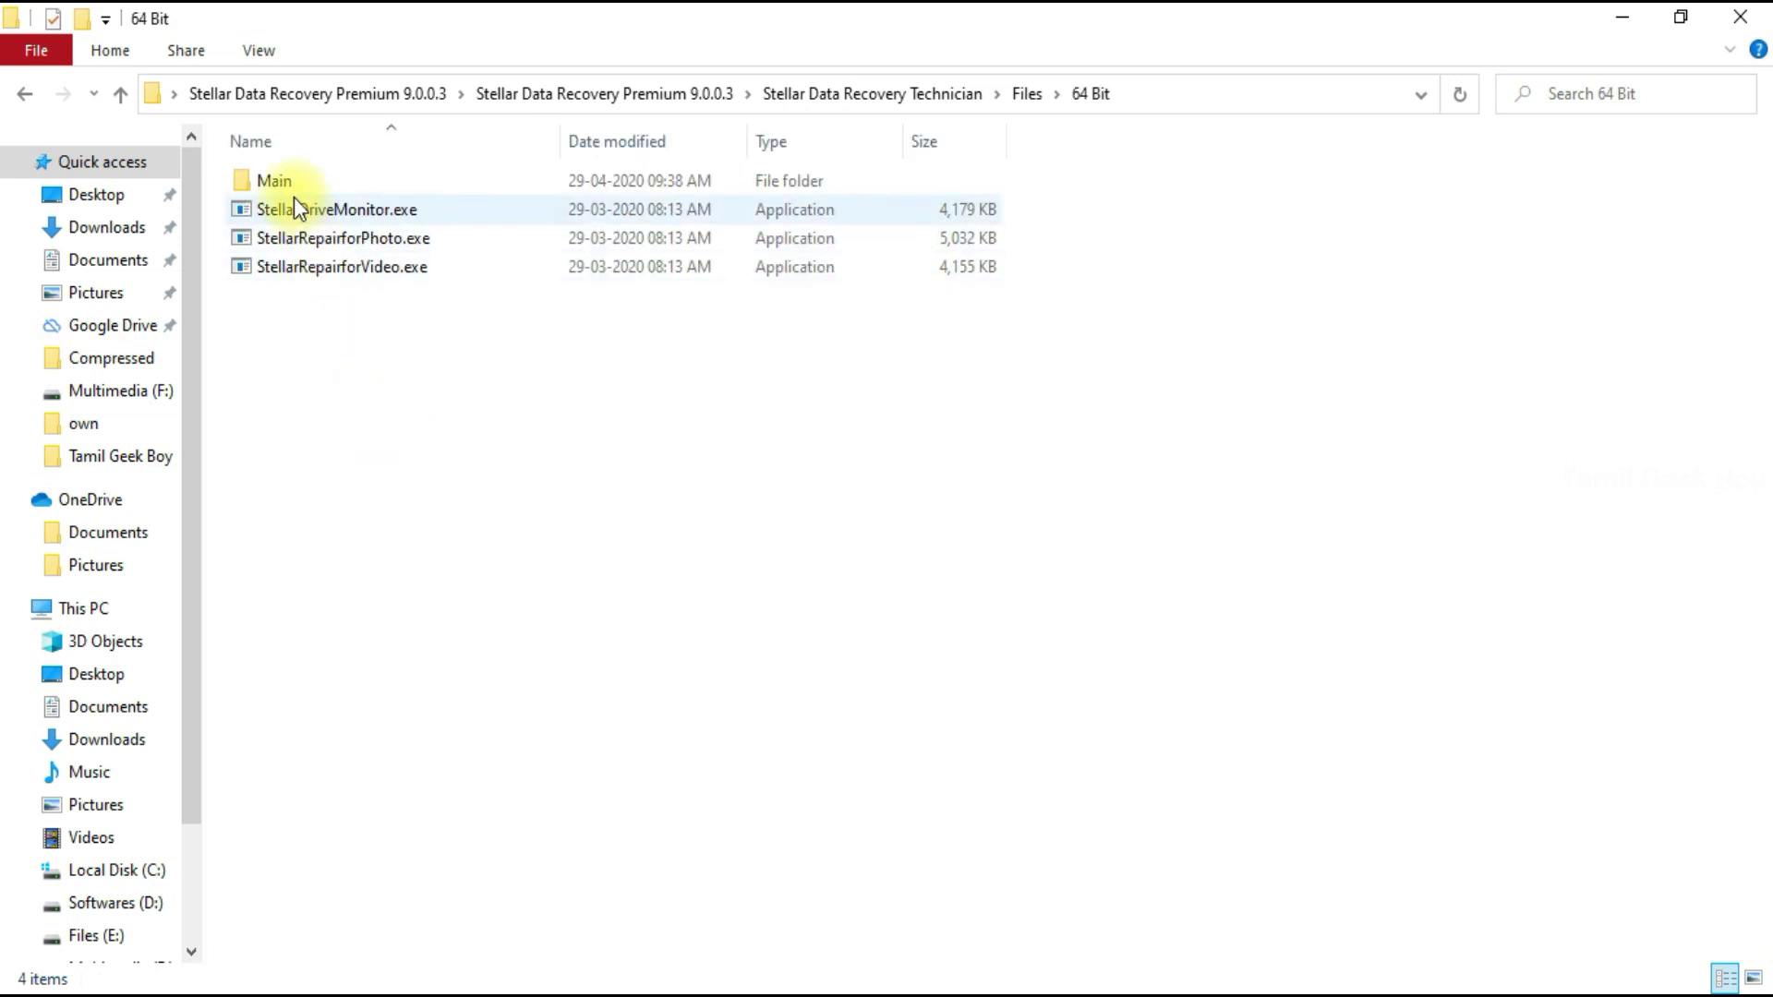
click(280, 184)
double_click(283, 182)
Copy StellarDataRecovery.exe from the Main folder.
click(290, 177)
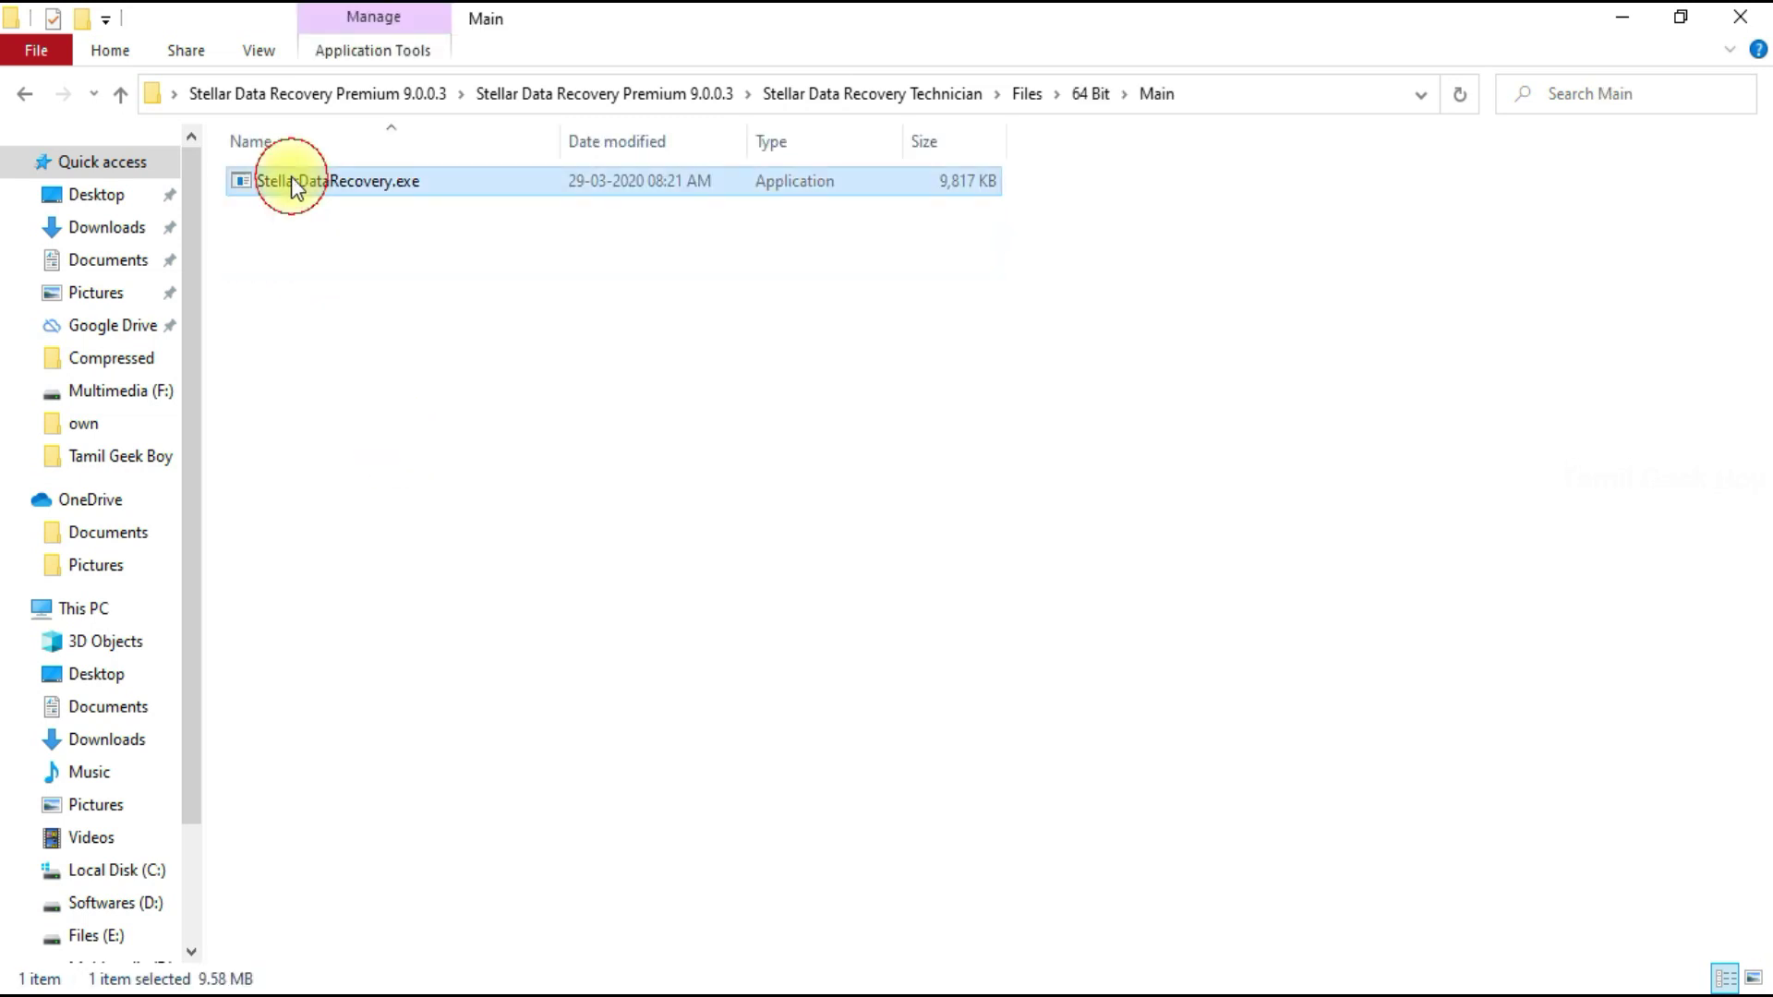
click(341, 267)
click(280, 180)
right_click(319, 181)
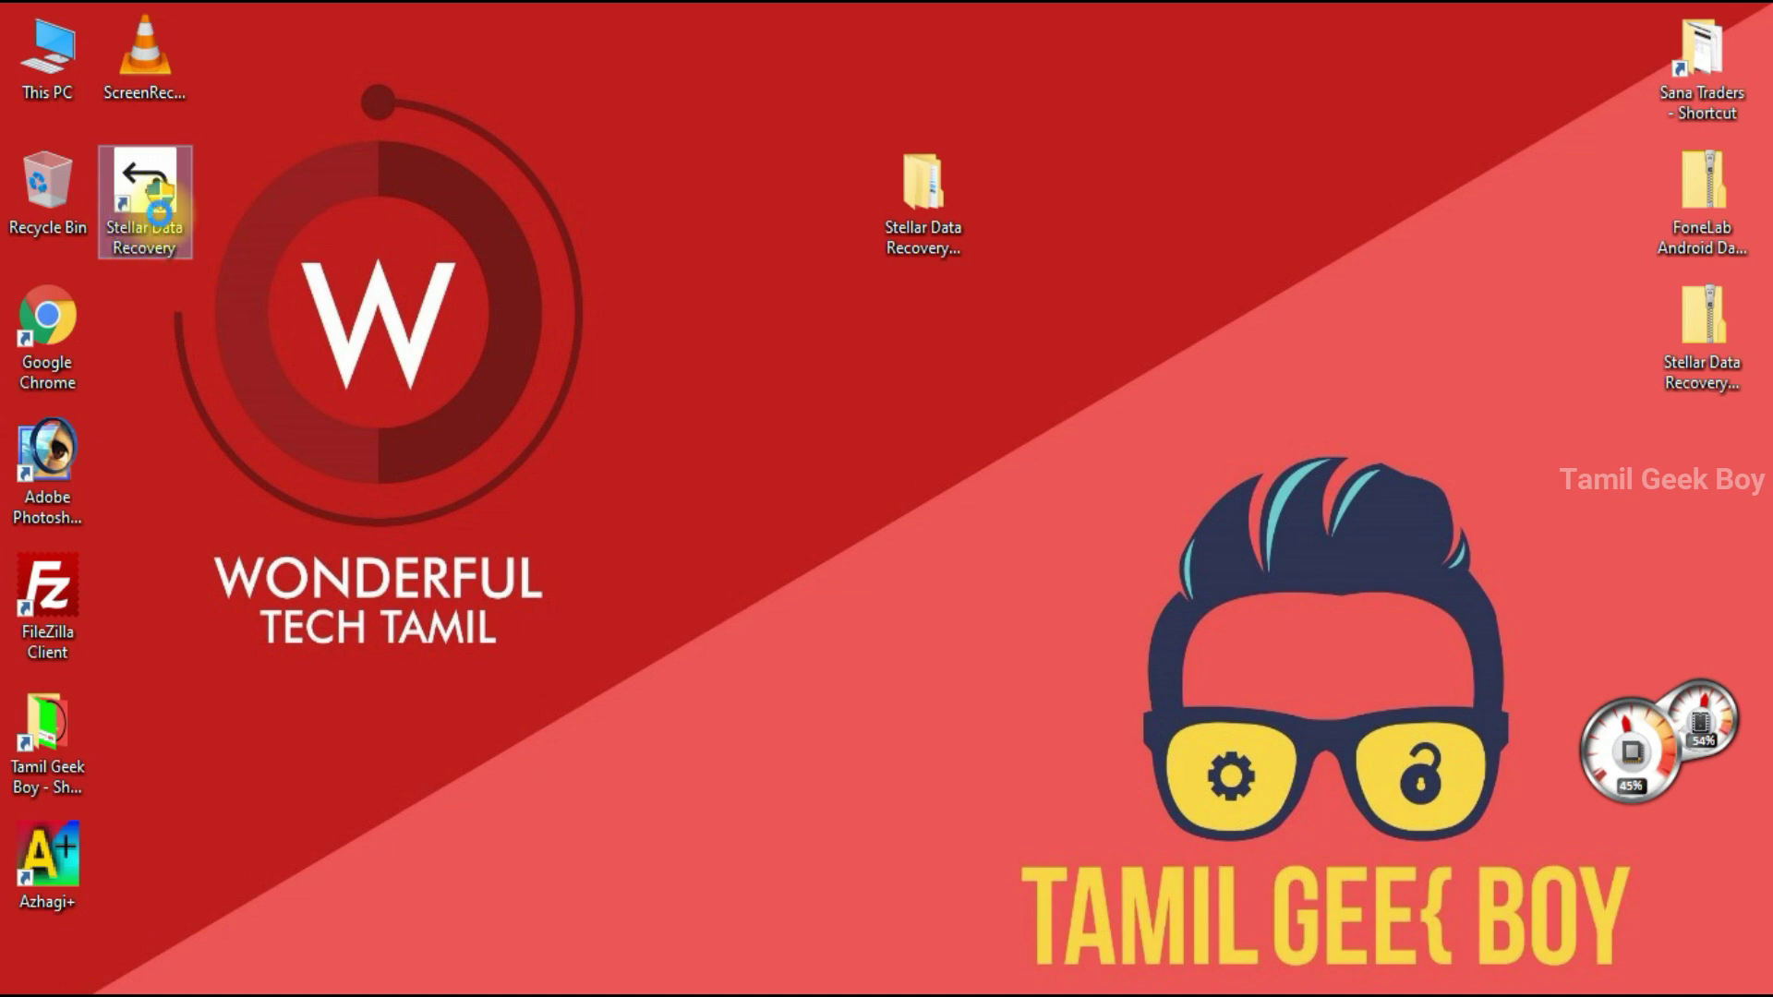
right_click(144, 212)
Open C:\Program Files\Stellar Data Recovery\DR in a maximized This PC window.
click(262, 264)
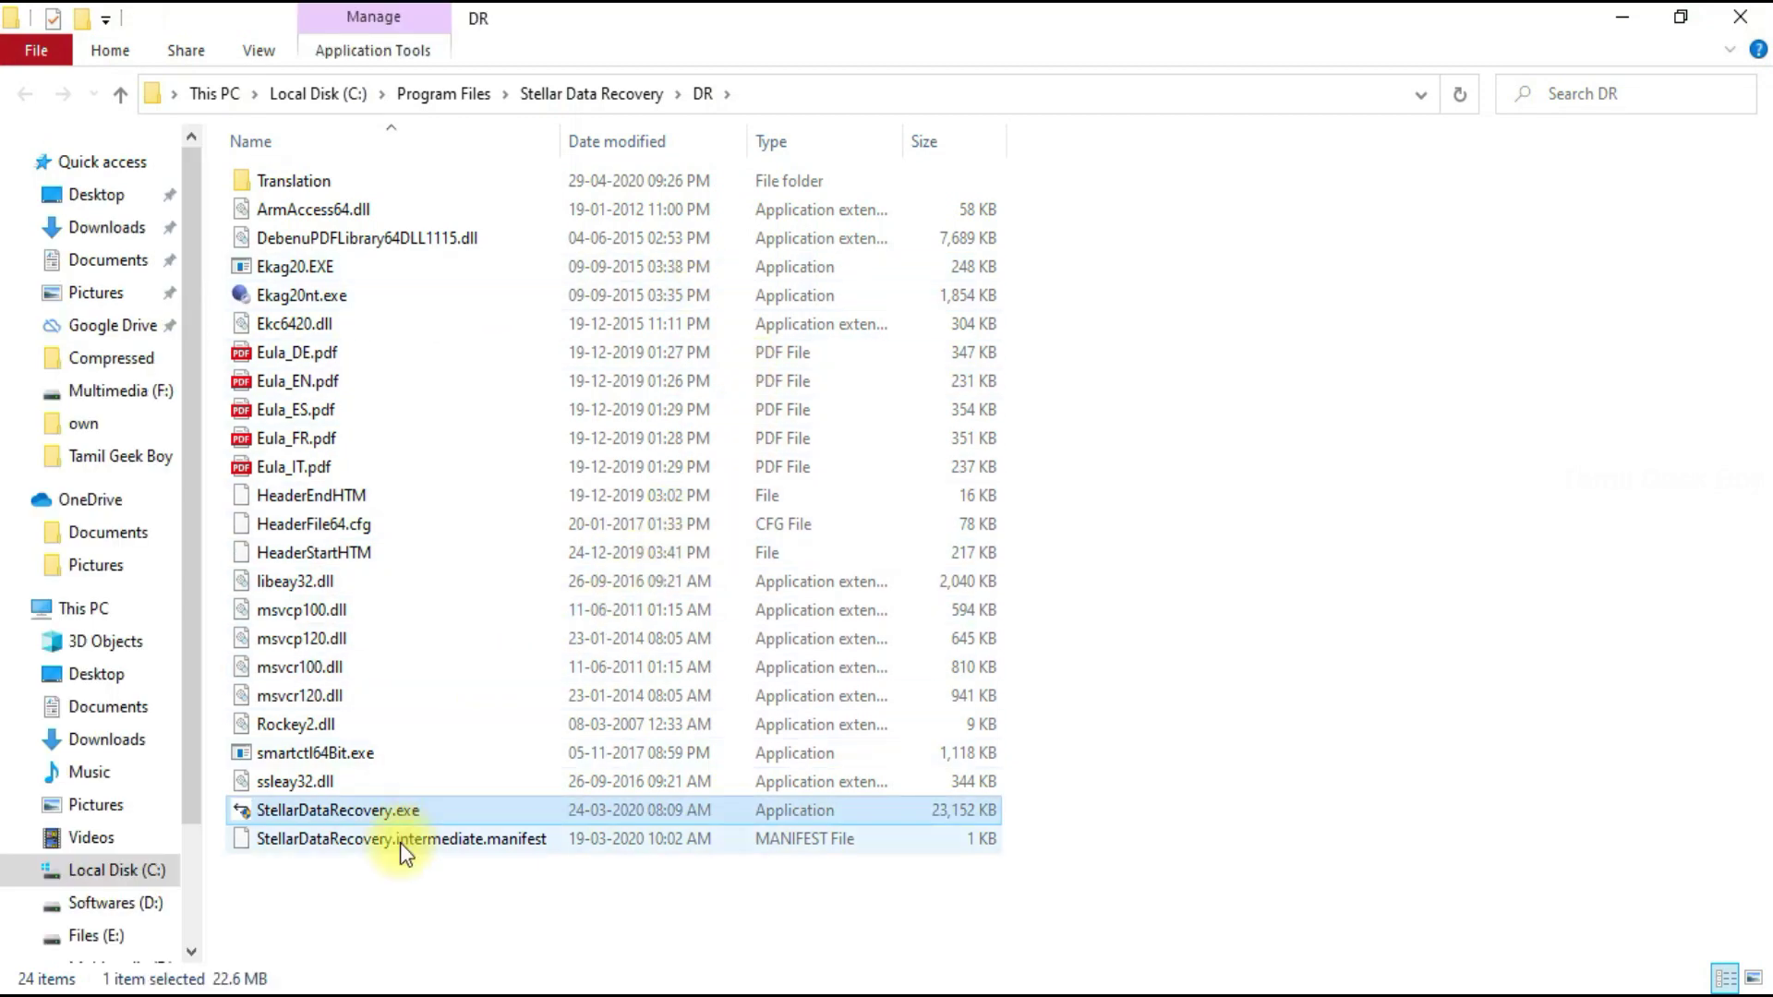
click(394, 877)
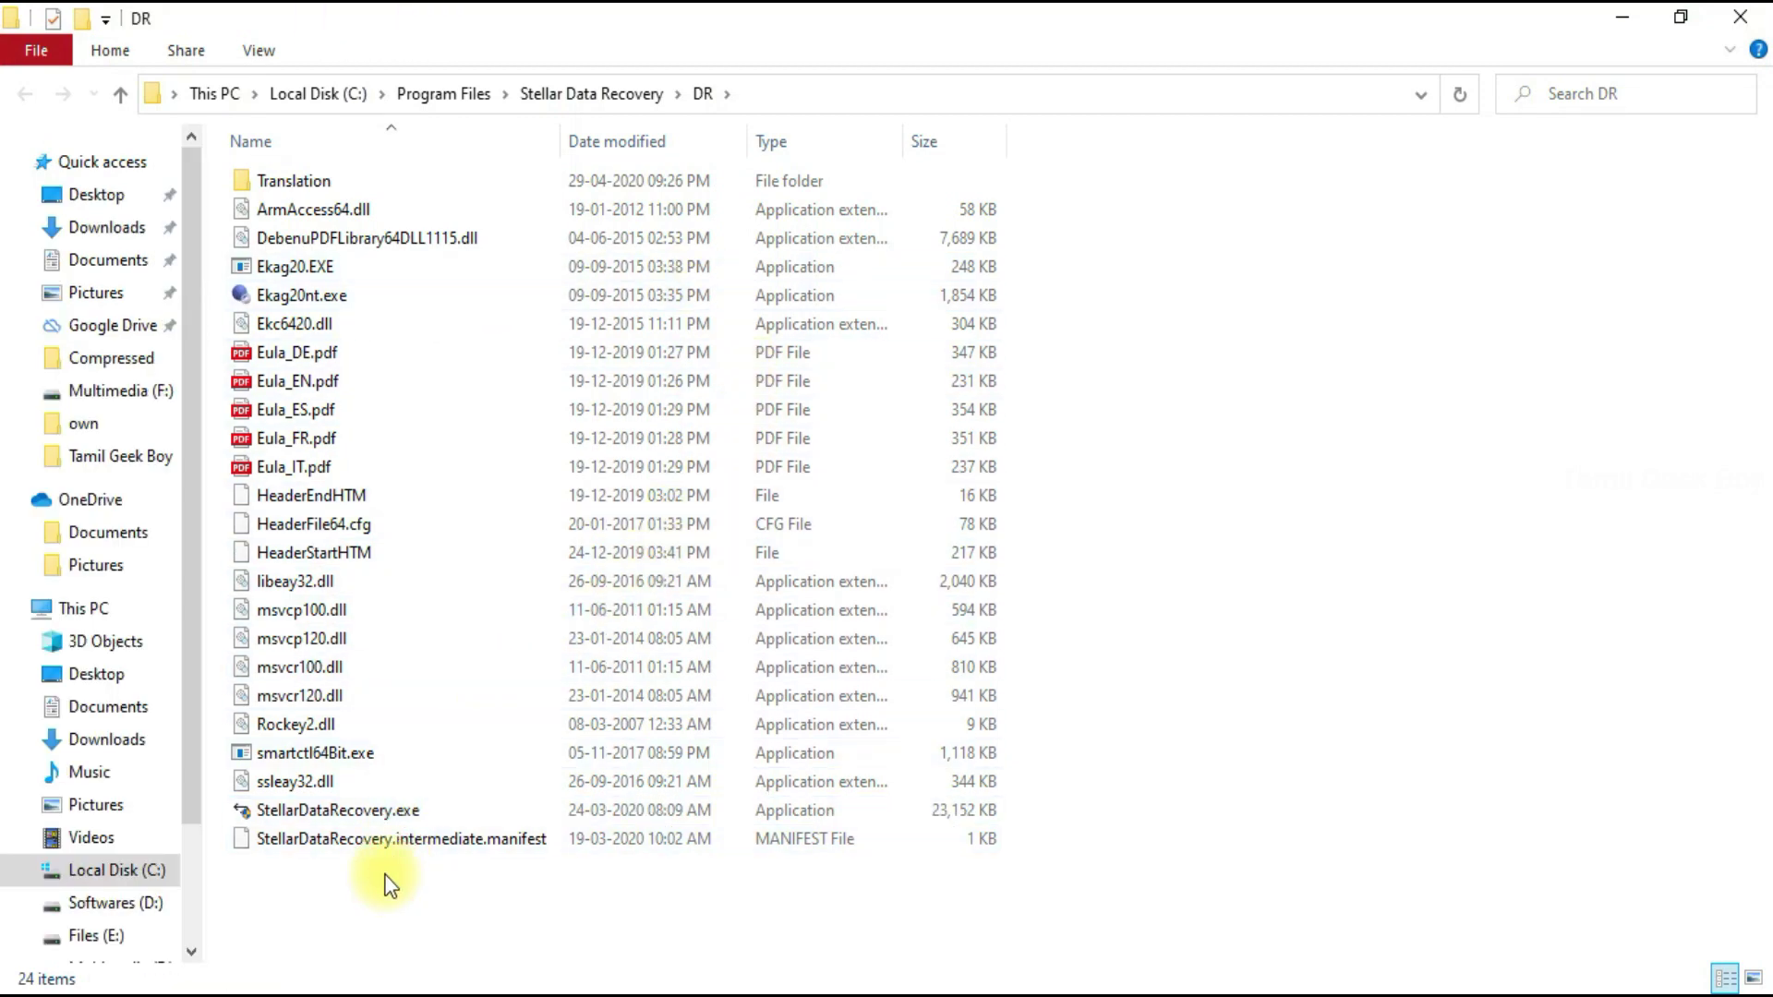
click(1740, 17)
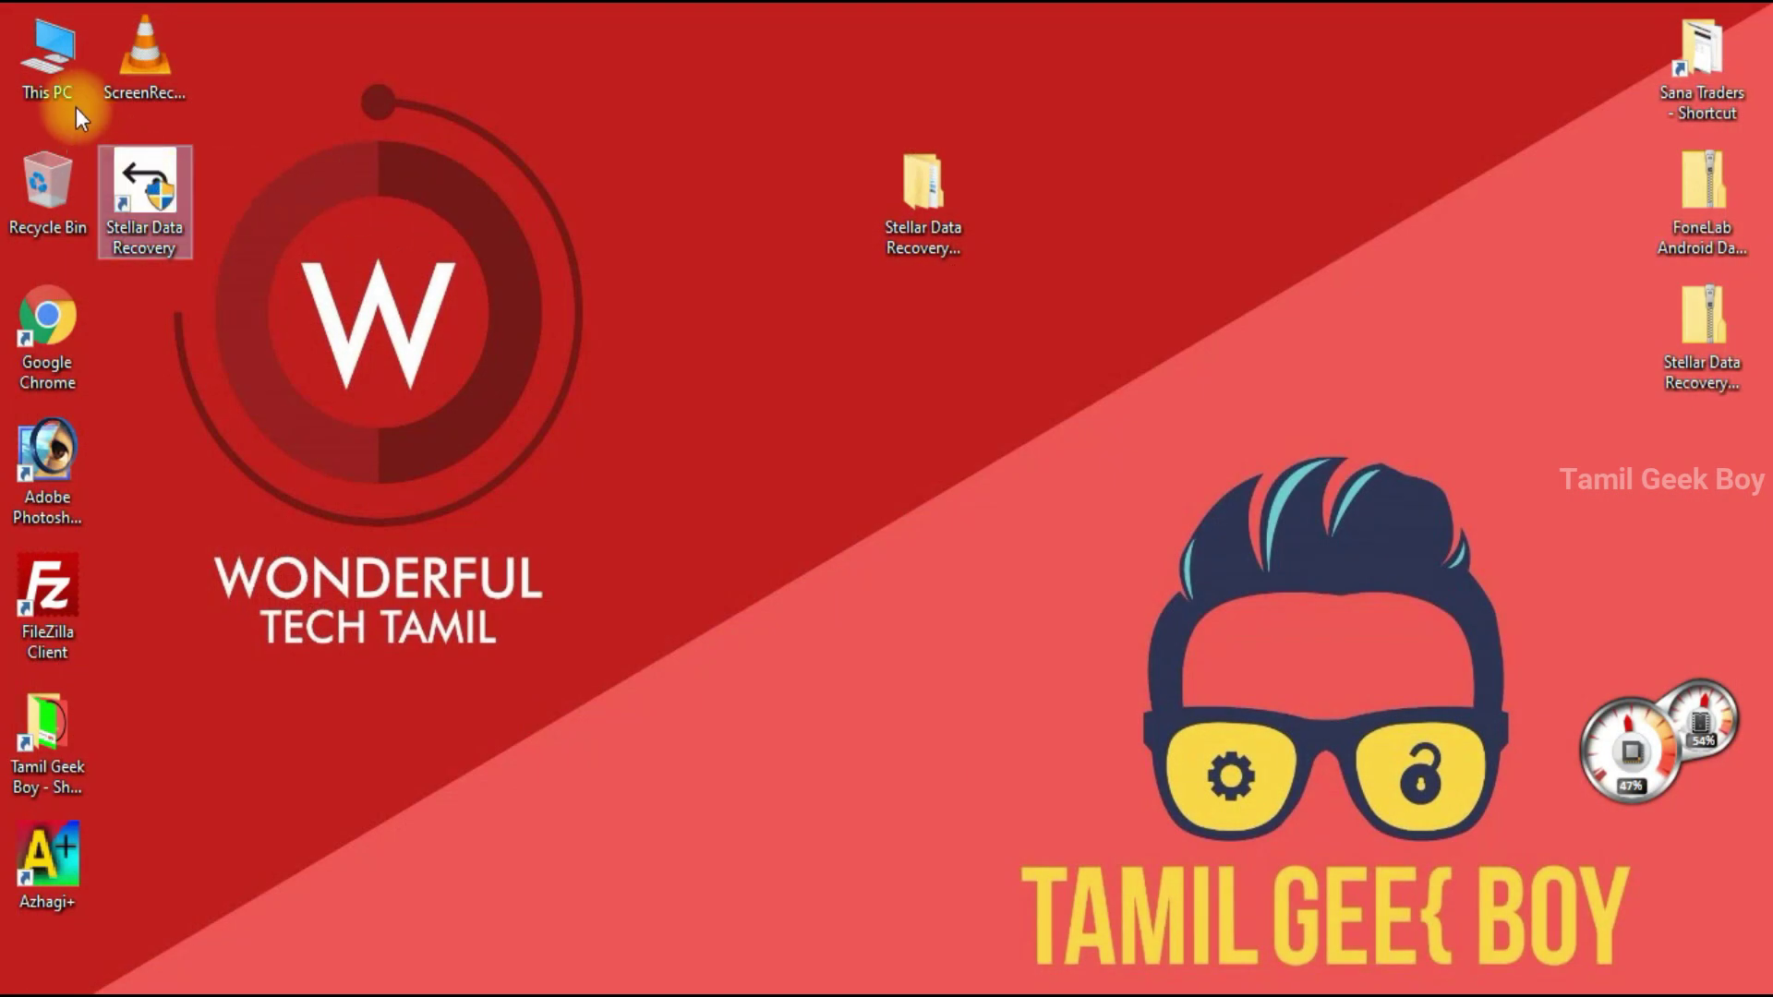
double_click(52, 72)
key(super+Up)
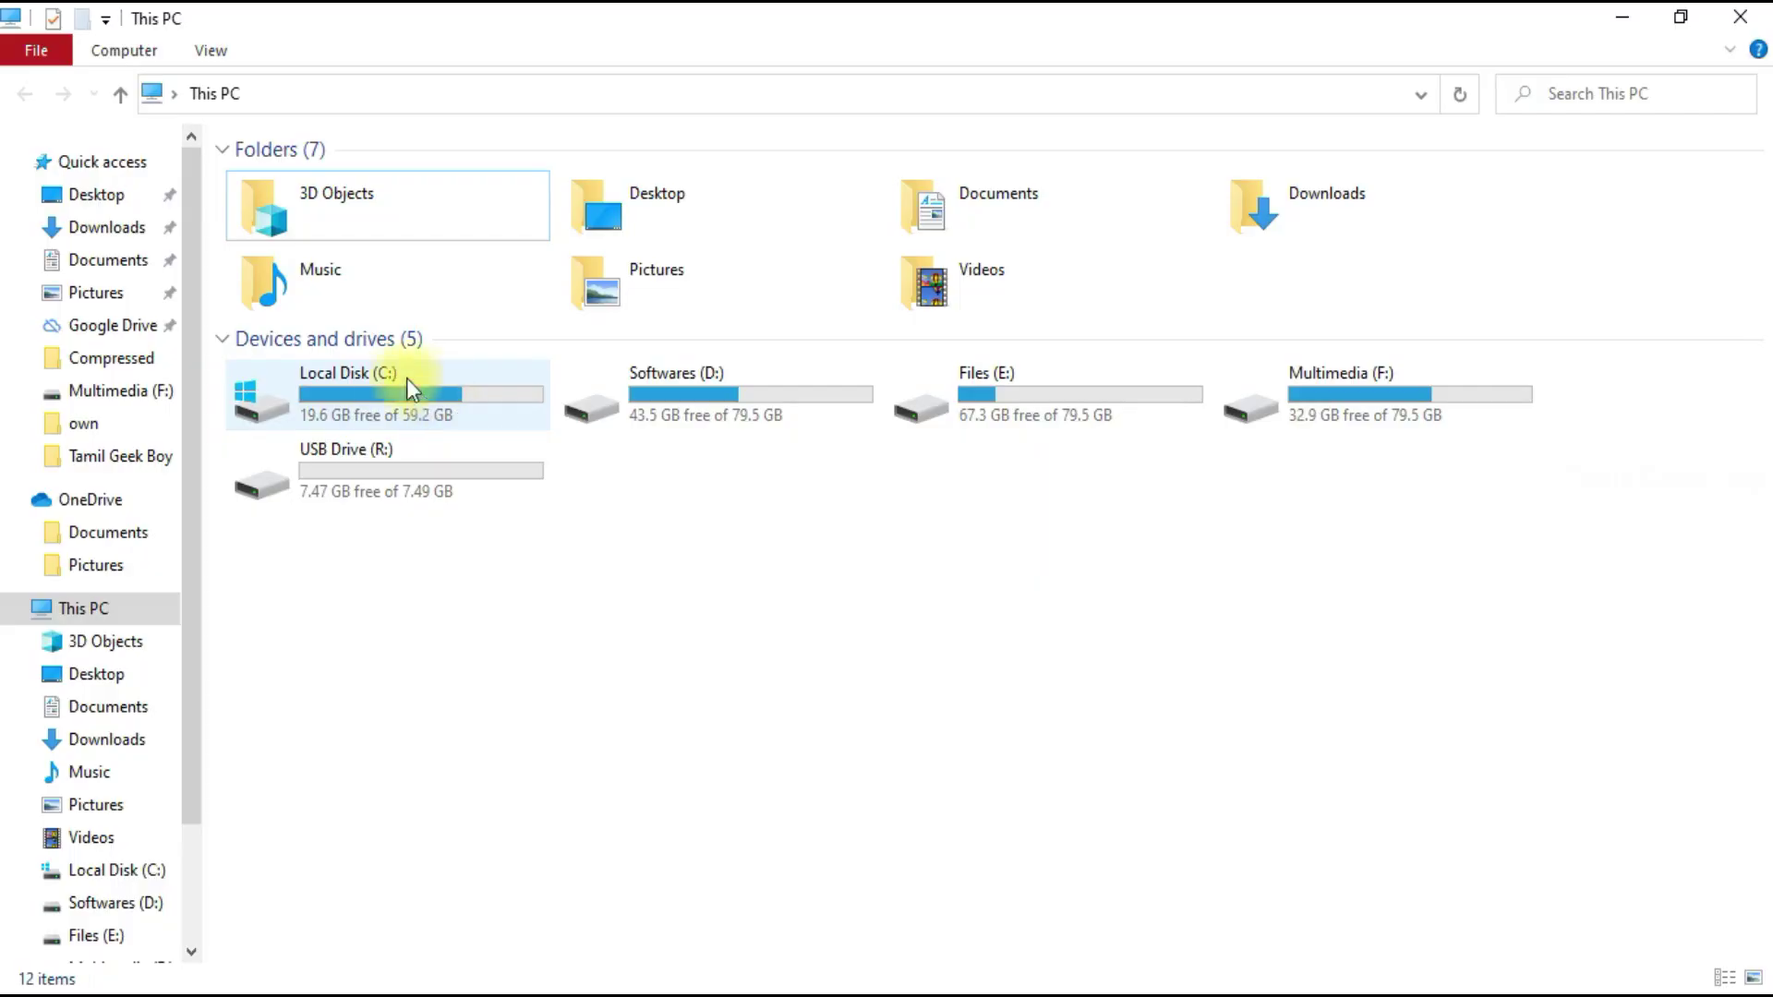
double_click(373, 396)
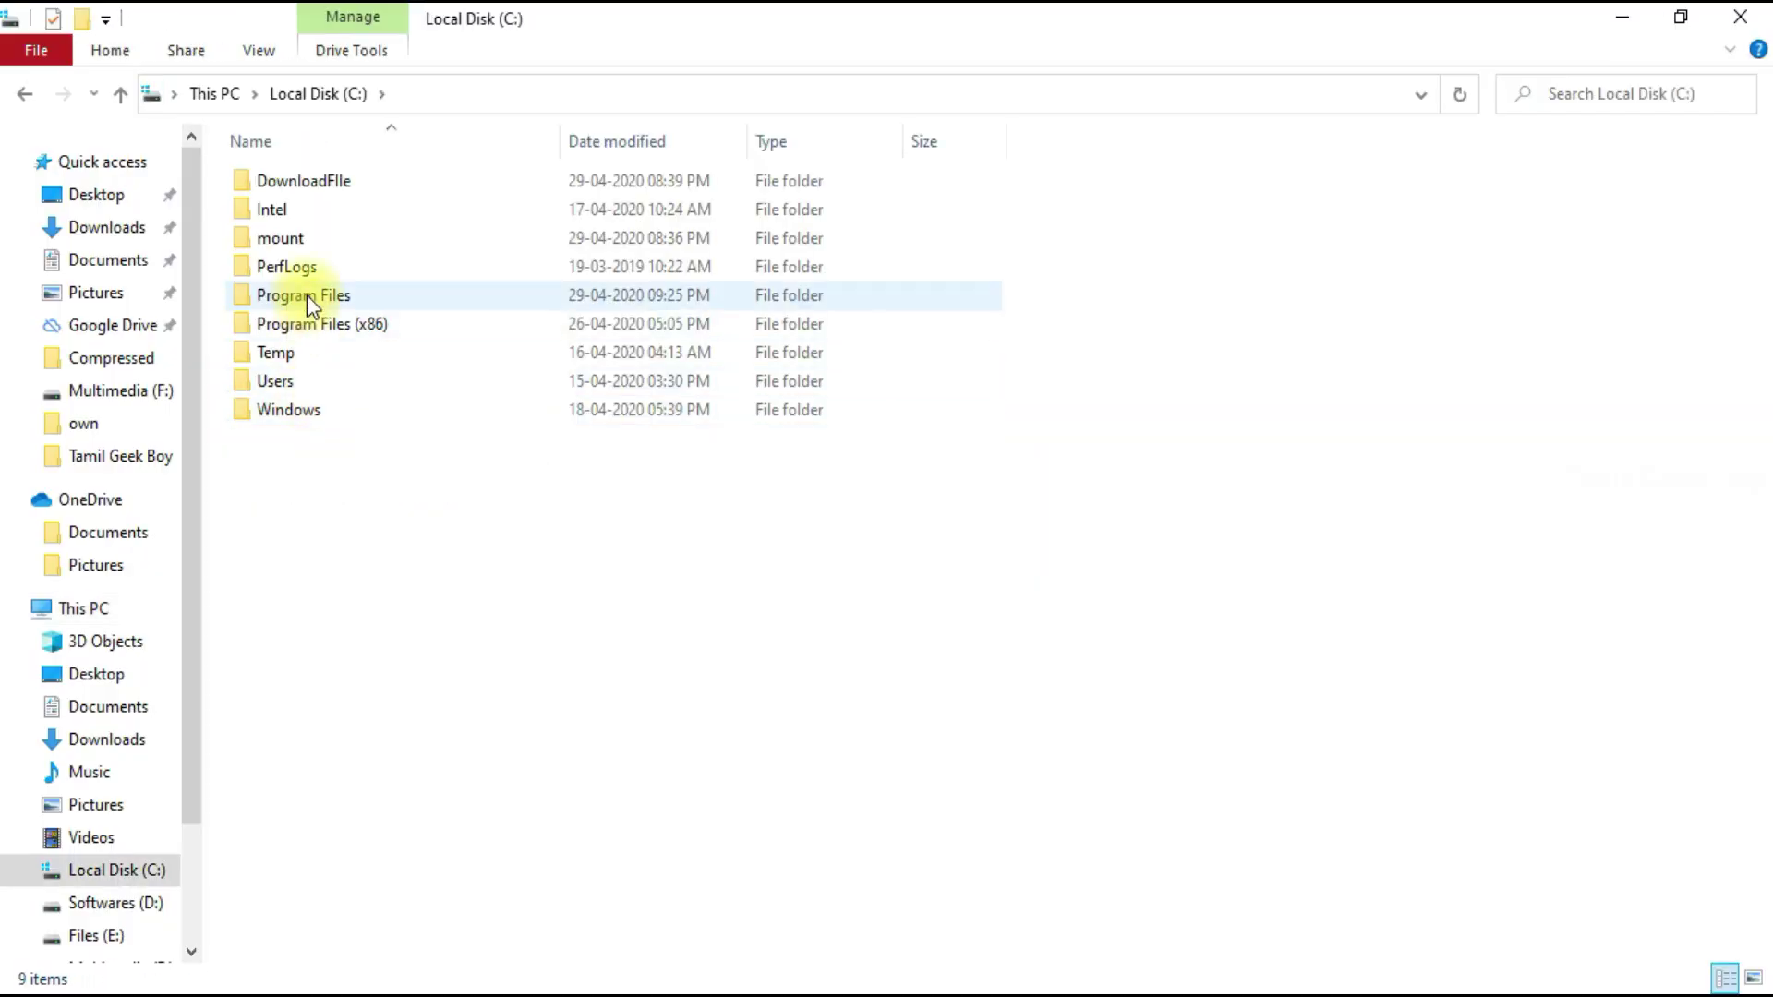
double_click(334, 297)
click(277, 448)
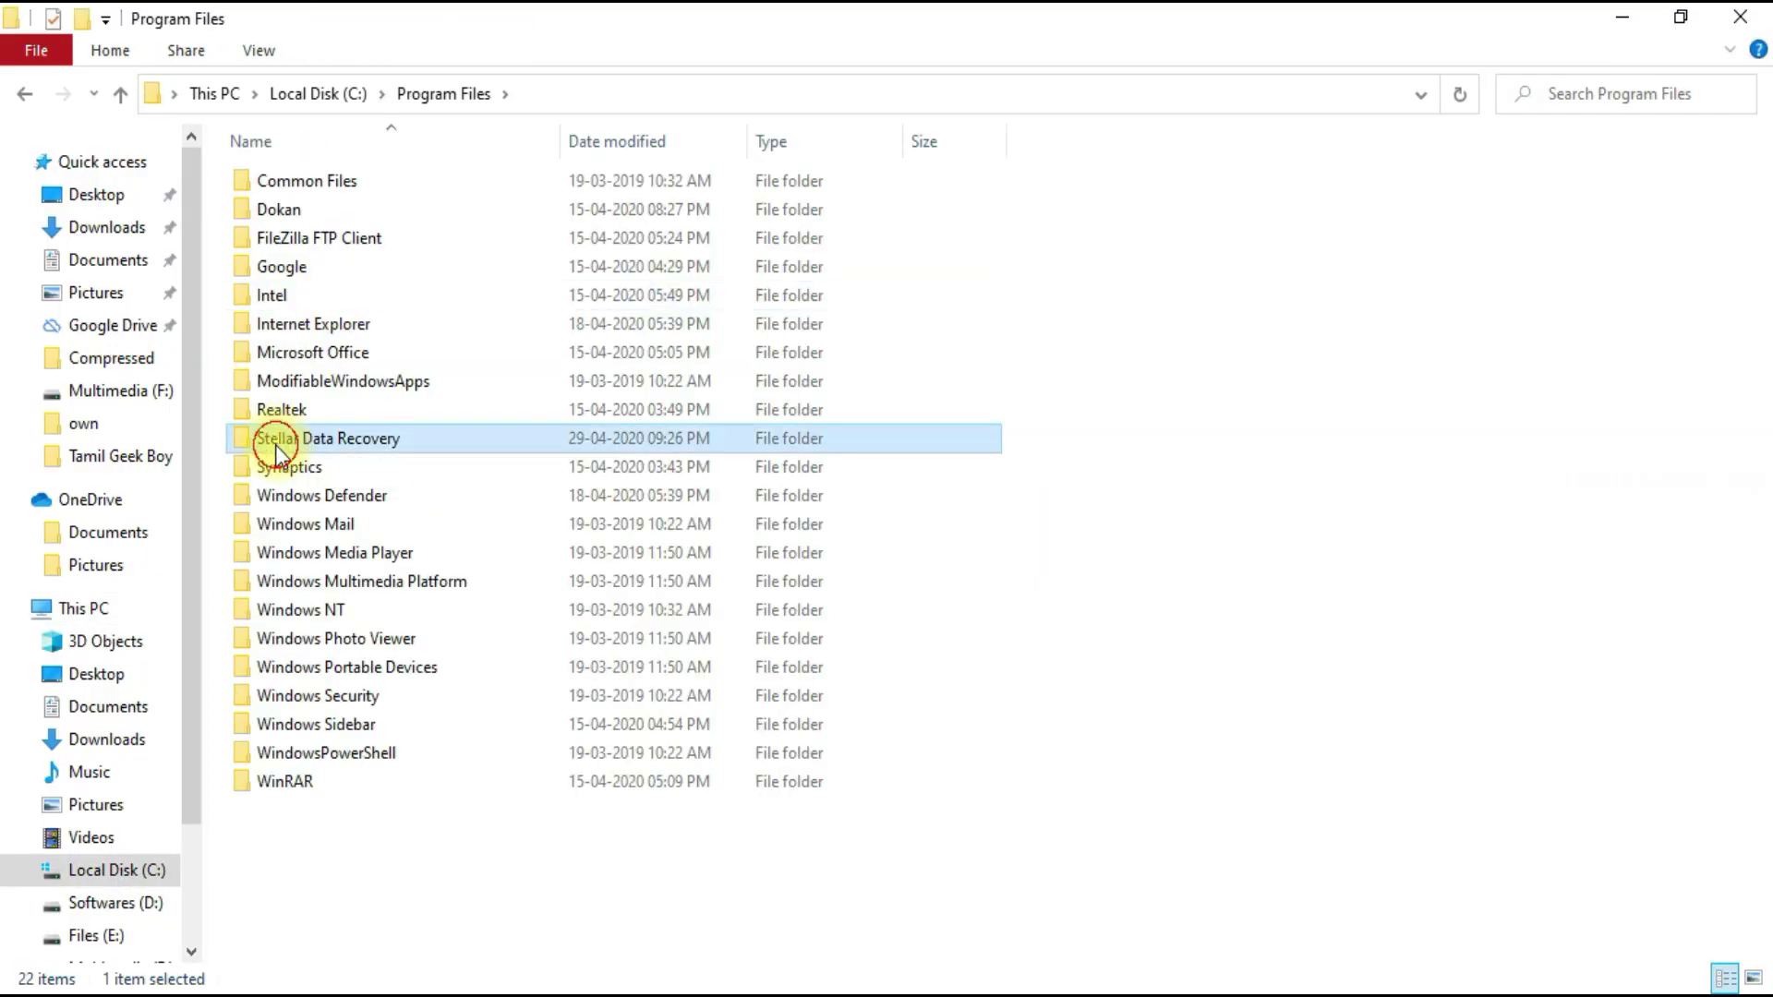
double_click(351, 443)
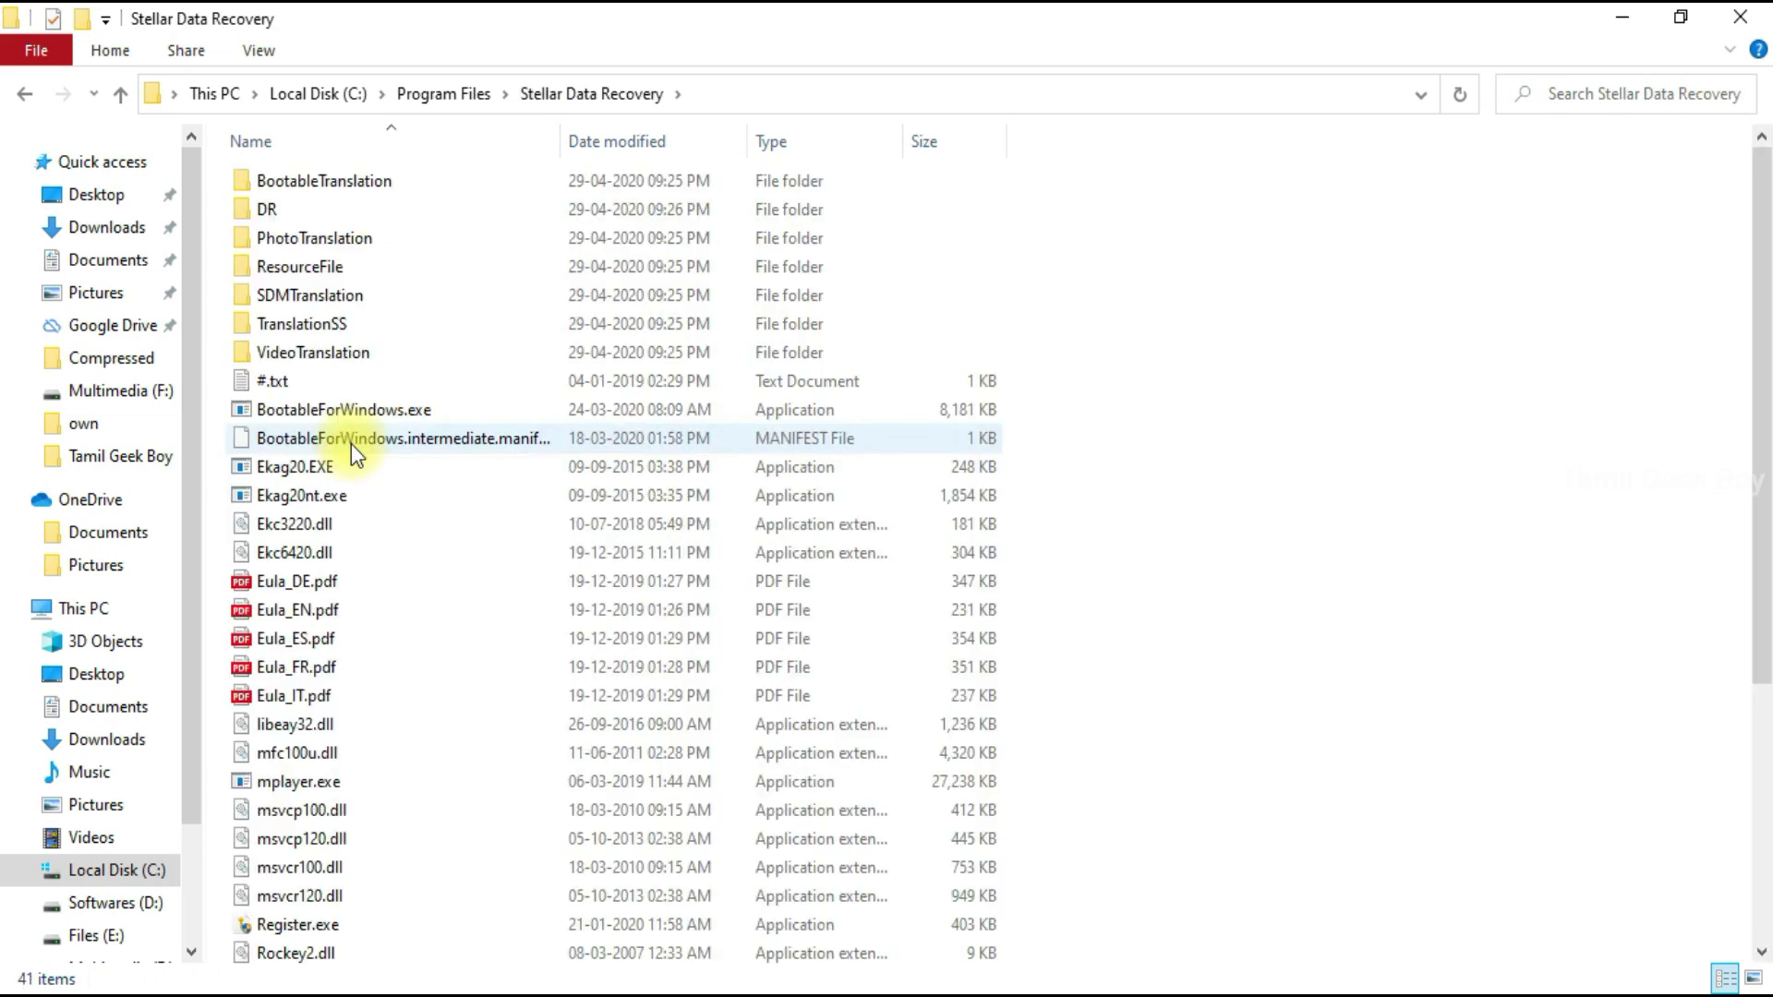
click(268, 210)
double_click(285, 208)
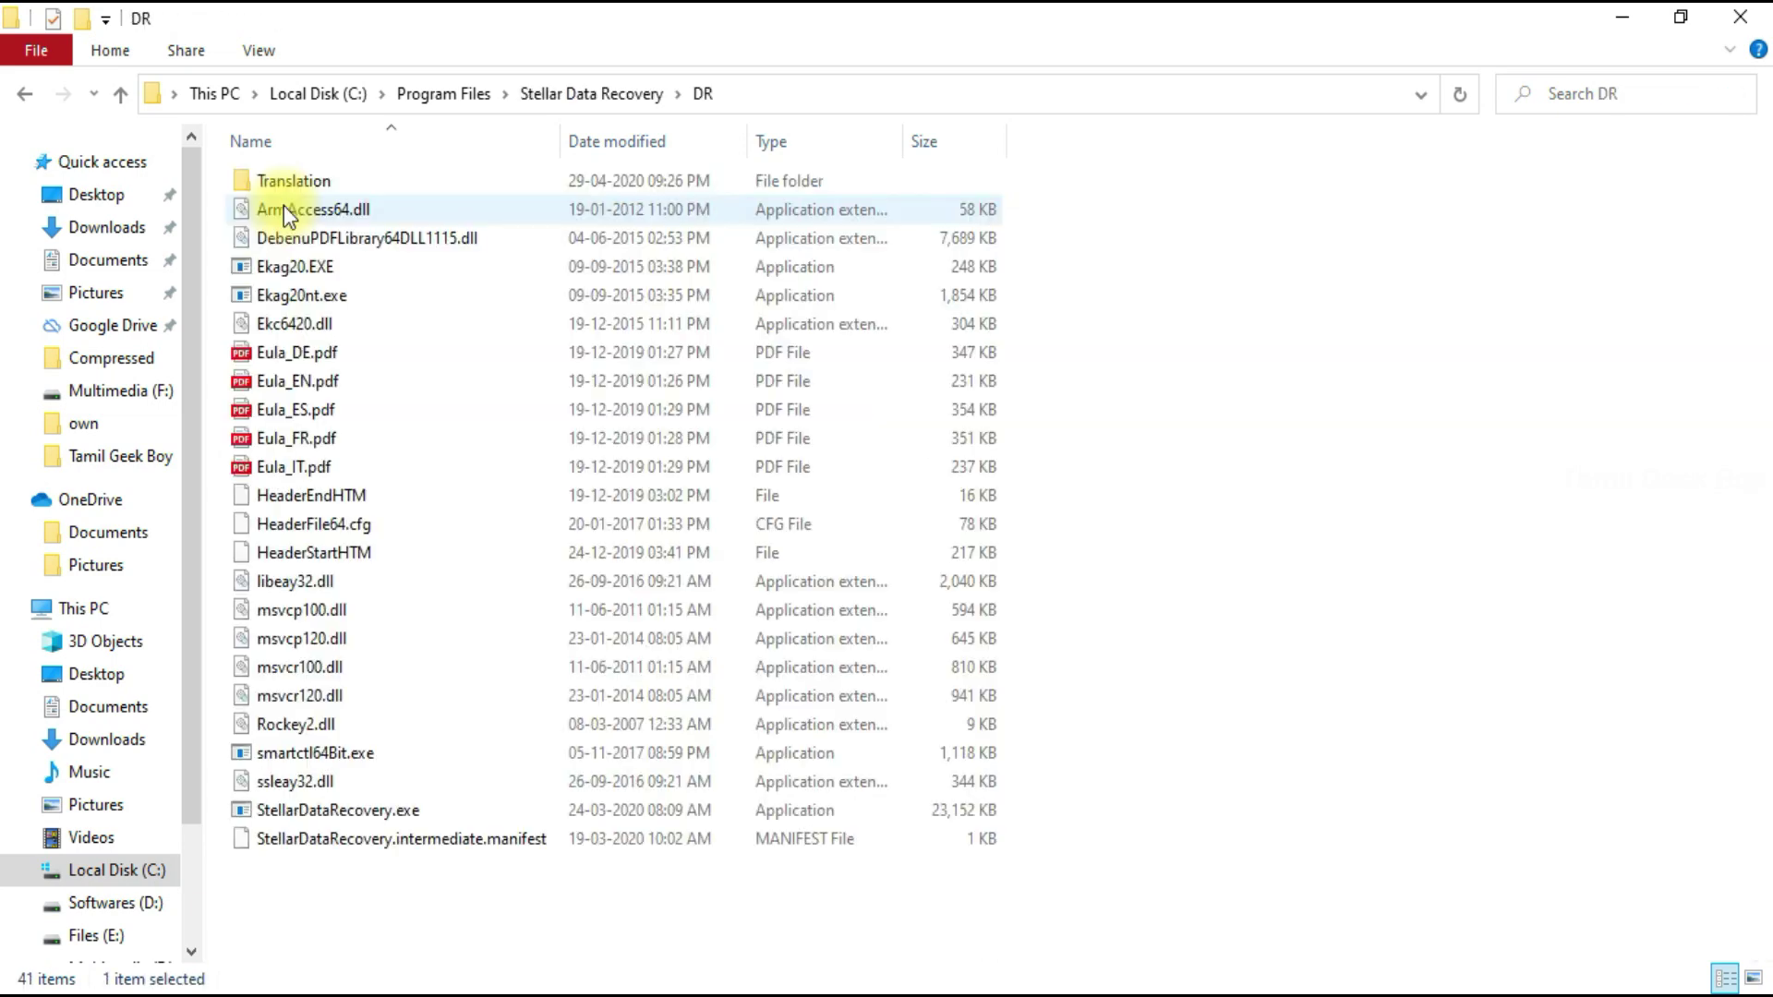
Paste the copied StellarDataRecovery.exe into DR, replacing the existing file with administrator permission.
right_click(1241, 465)
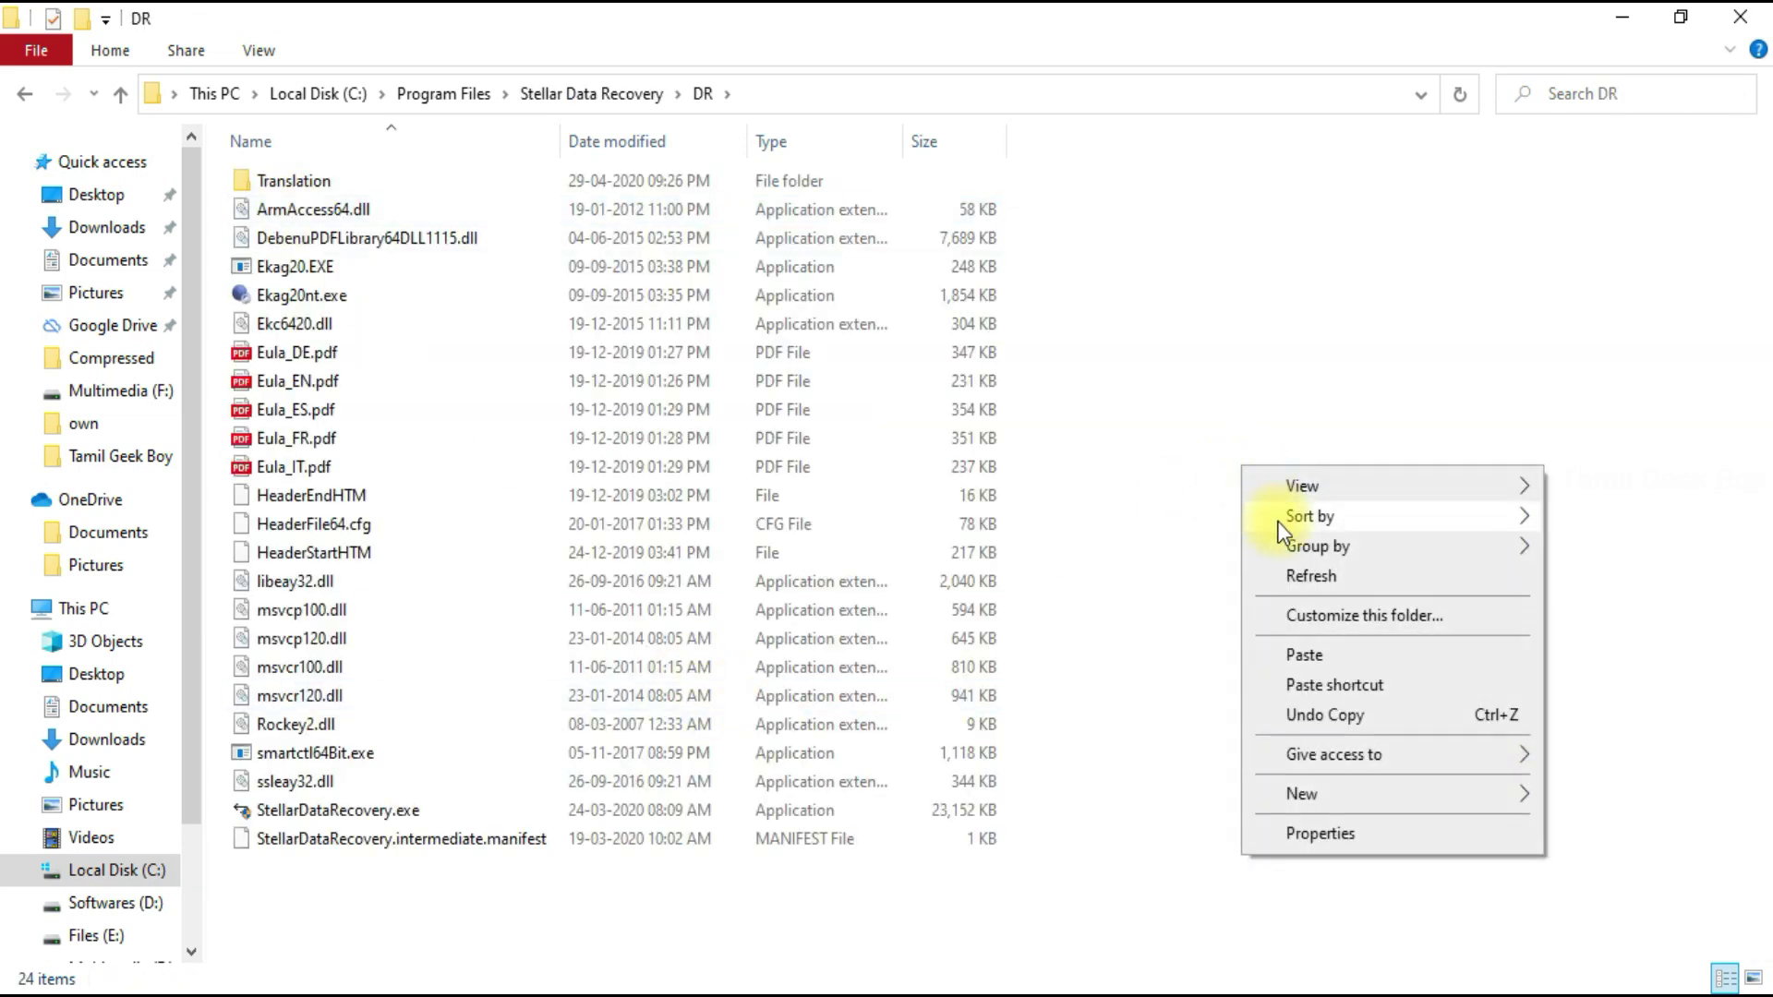
click(1300, 652)
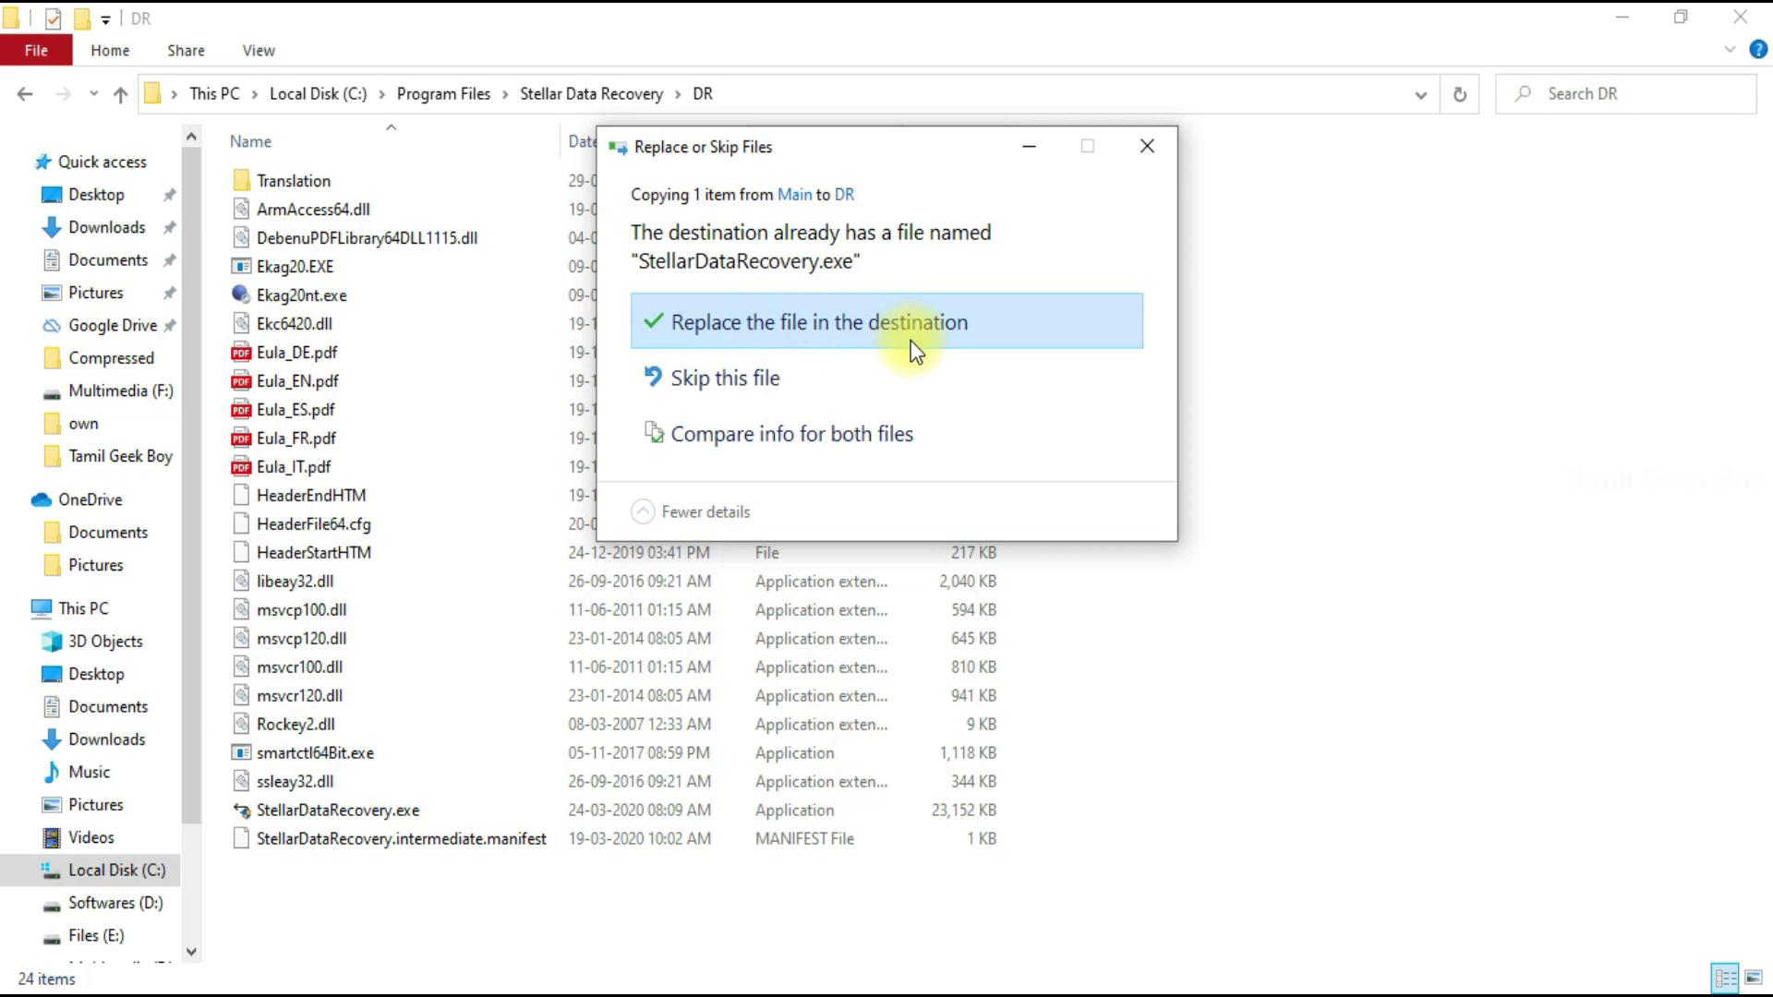
click(805, 328)
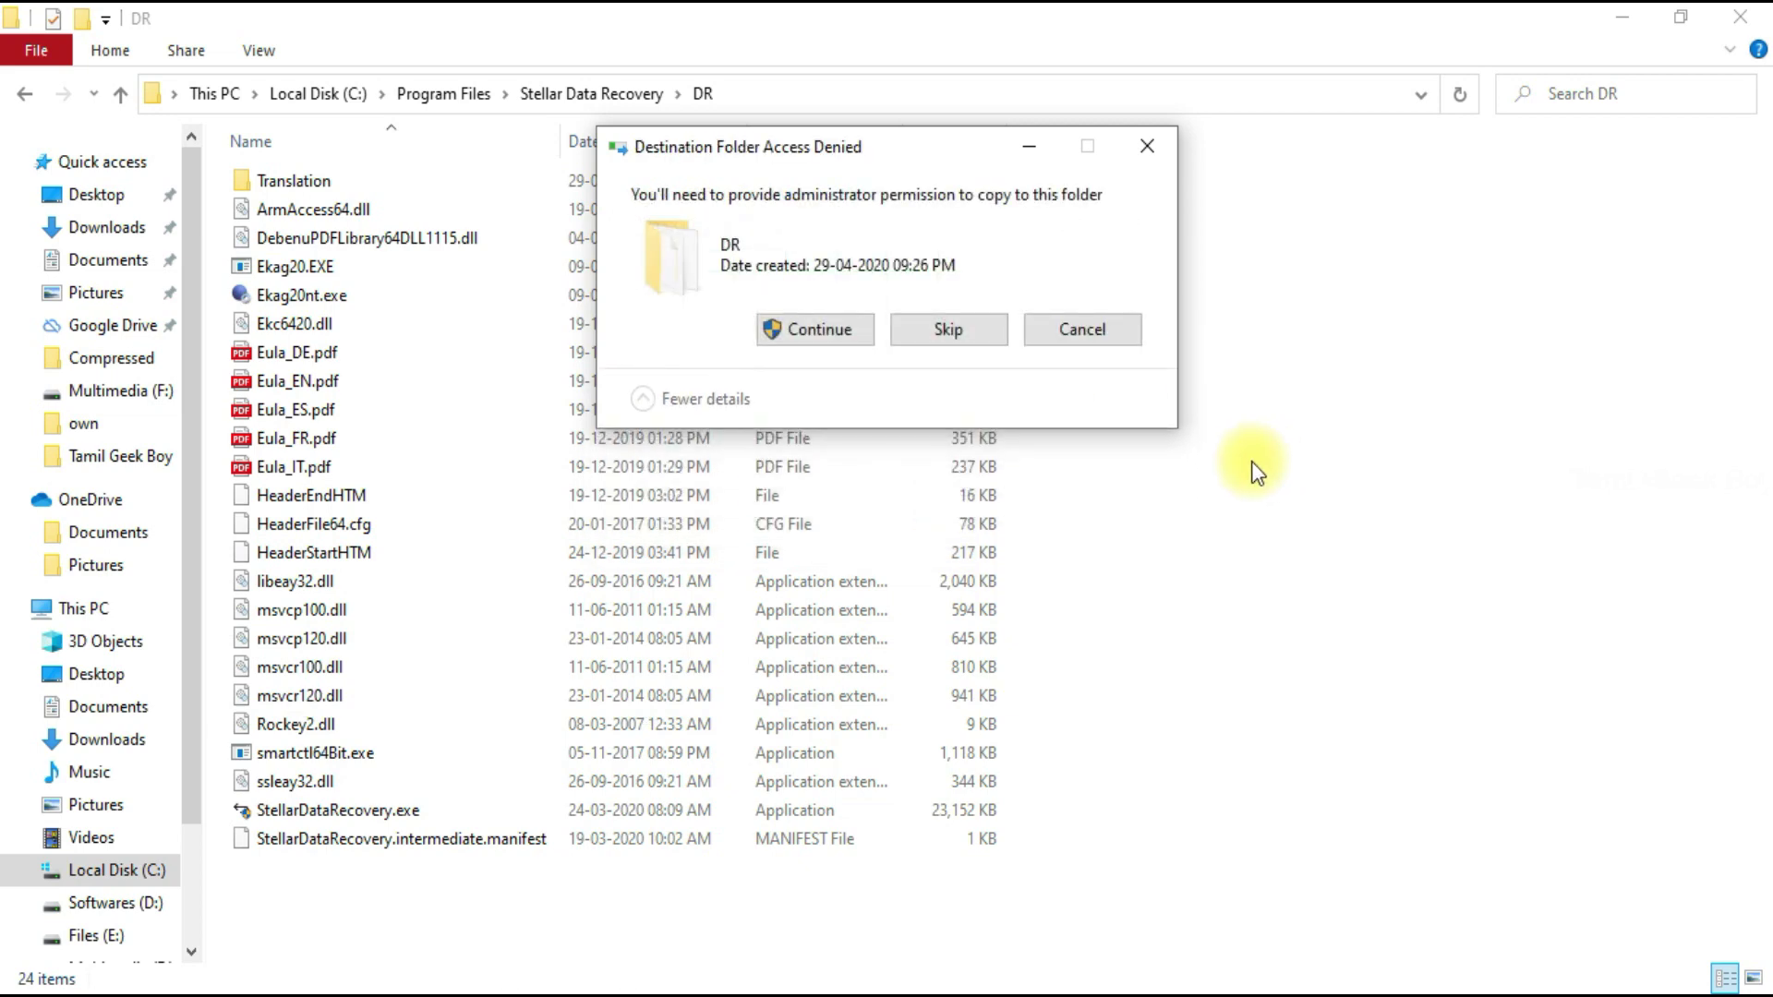
click(819, 328)
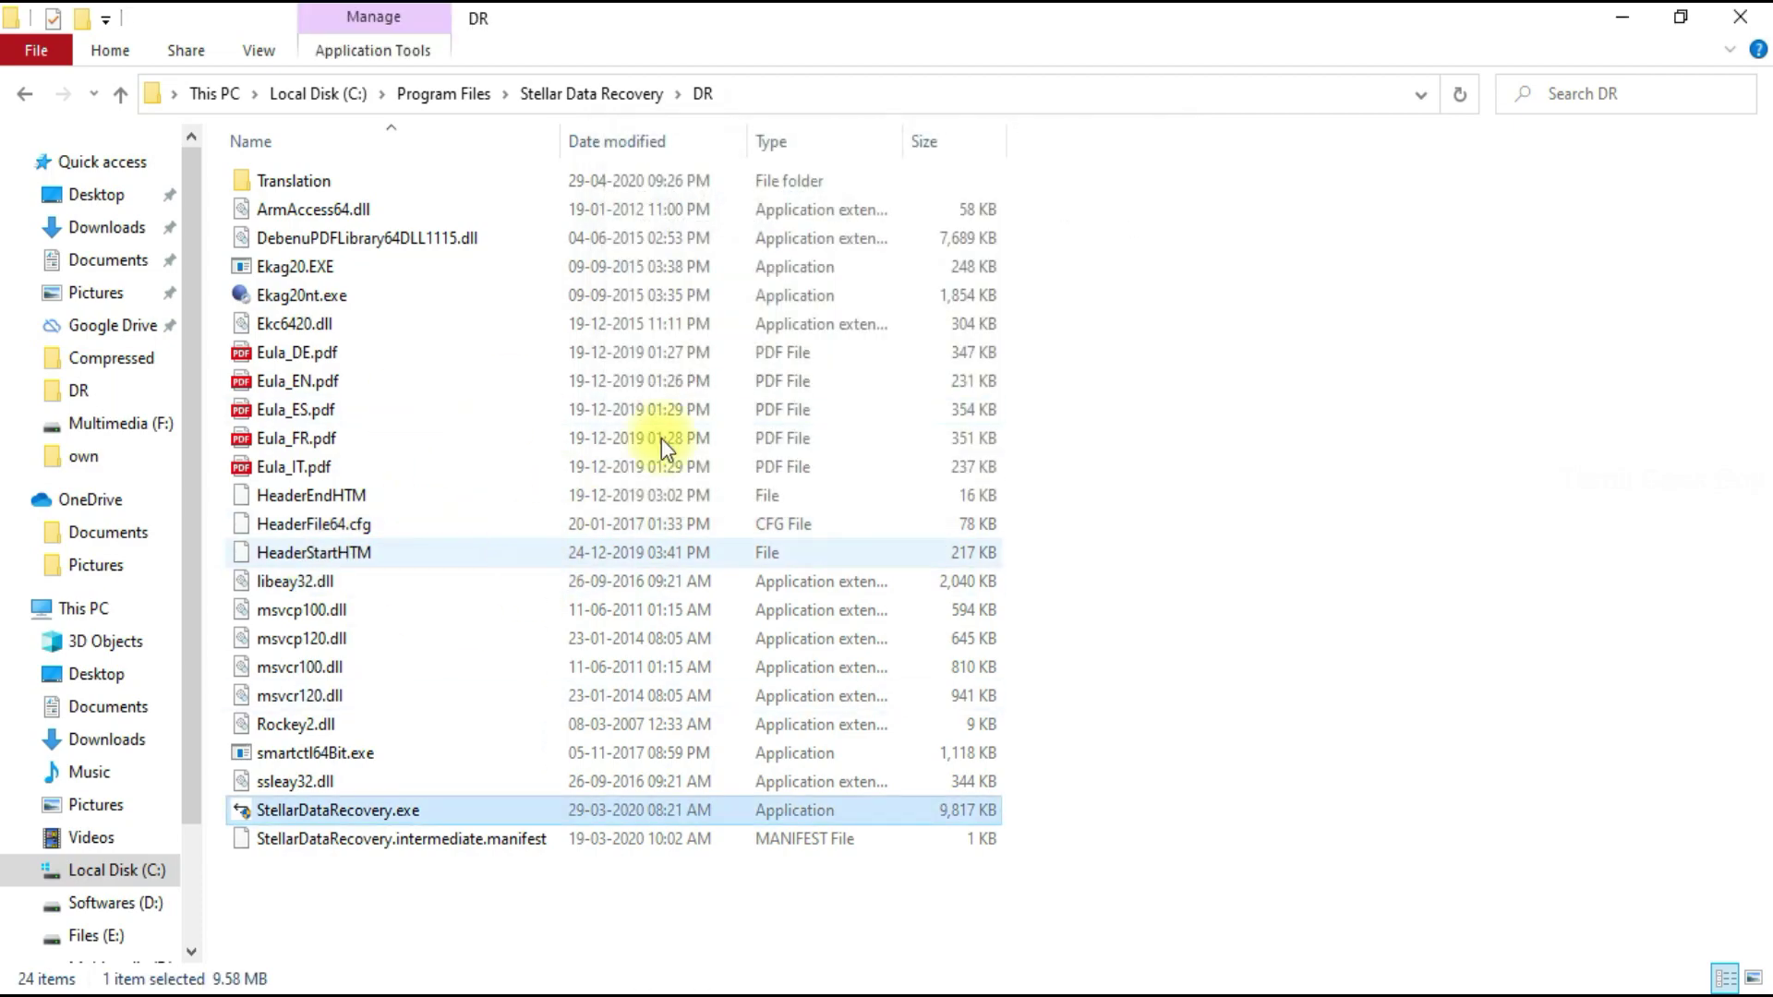
click(1618, 15)
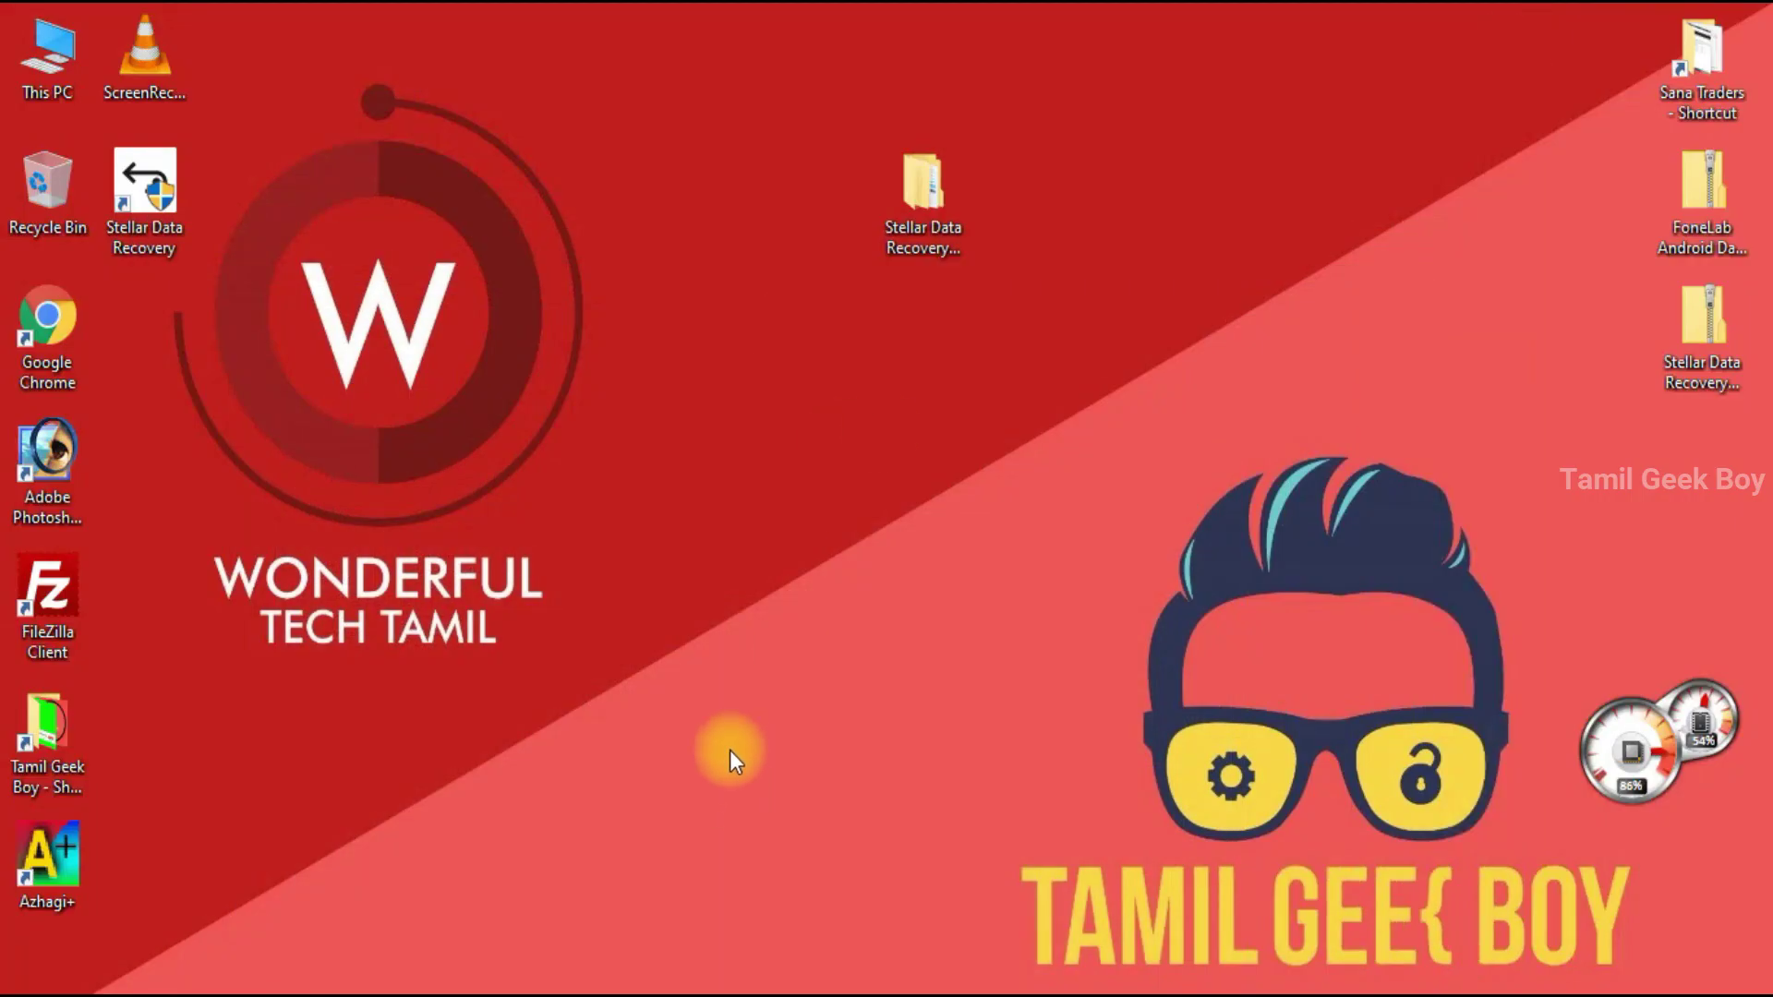
Copy the three .exe files from the Technician Files\64 Bit folder.
double_click(900, 198)
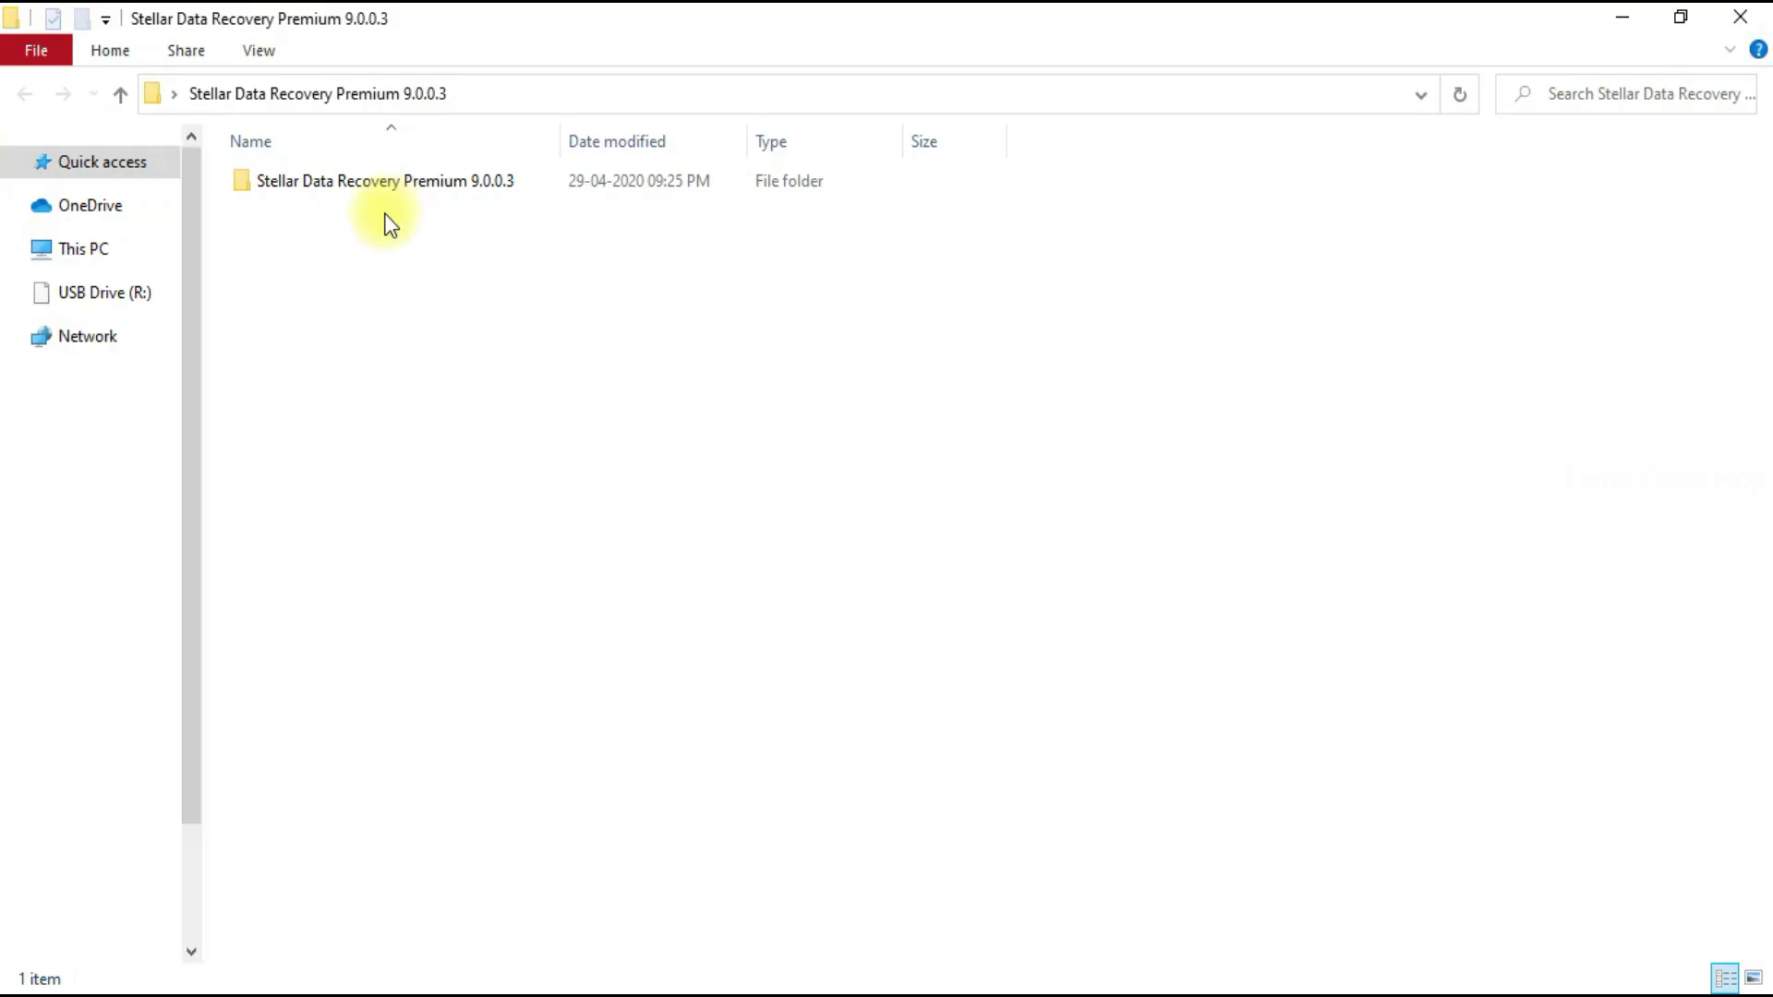
double_click(312, 190)
double_click(280, 184)
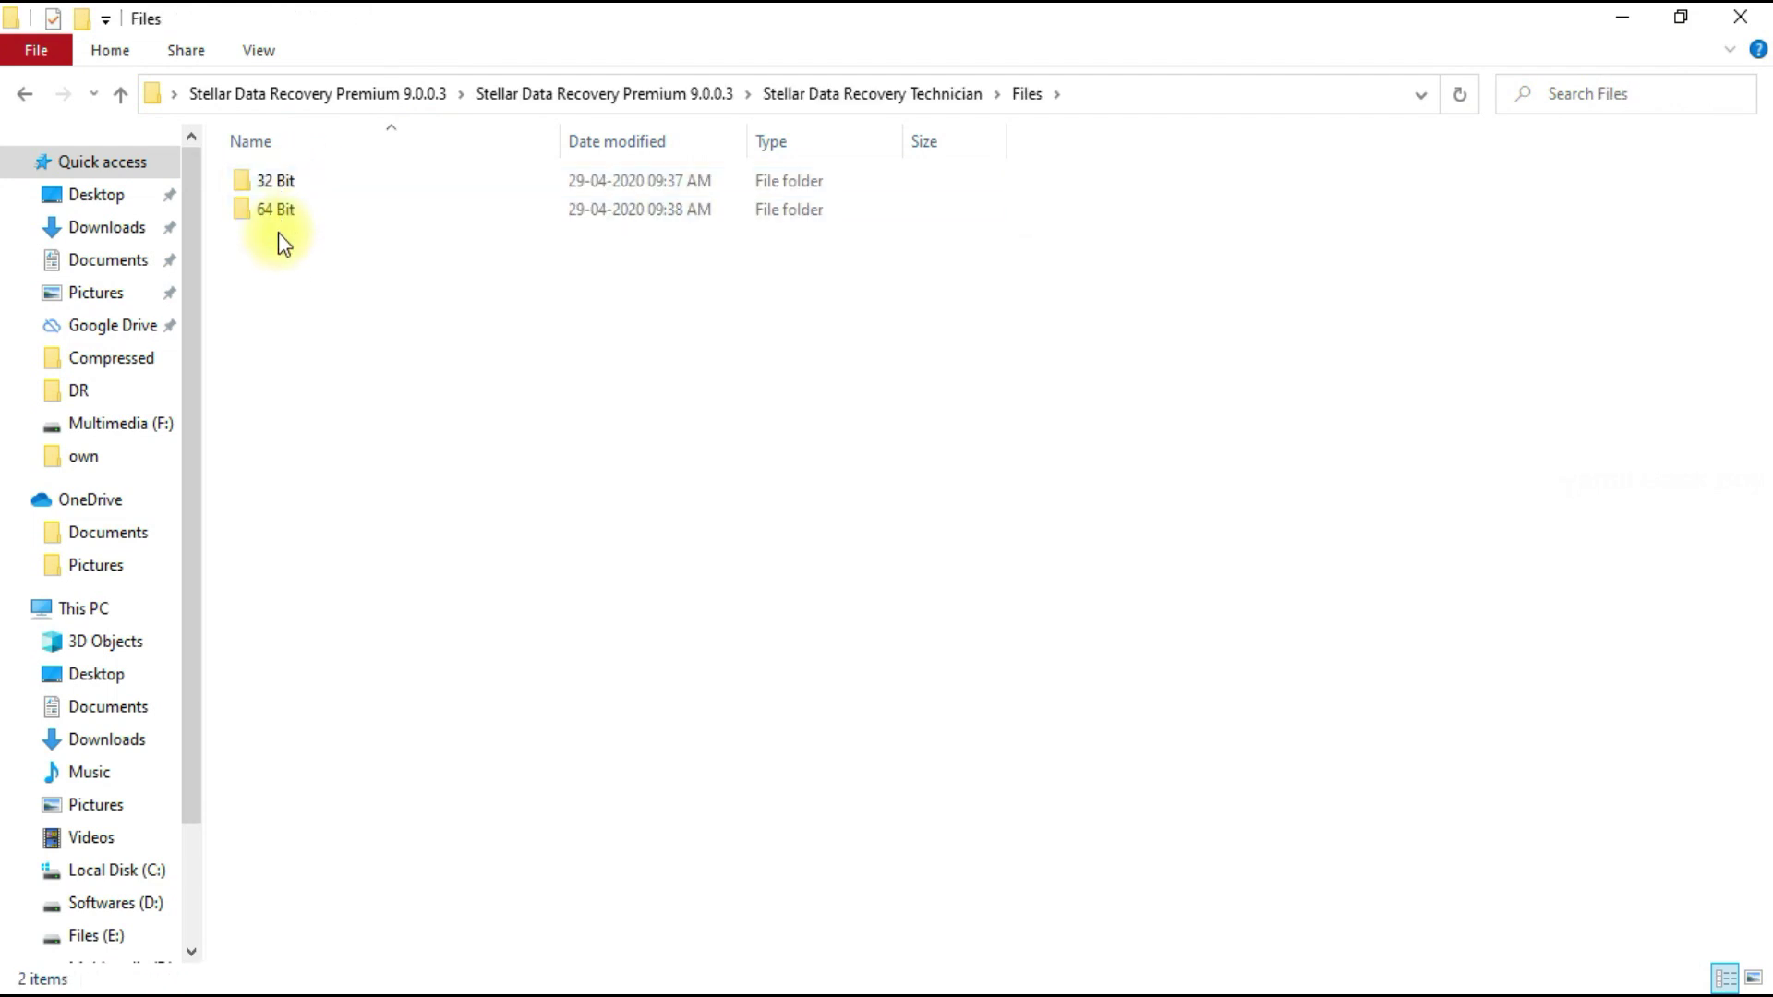
double_click(278, 210)
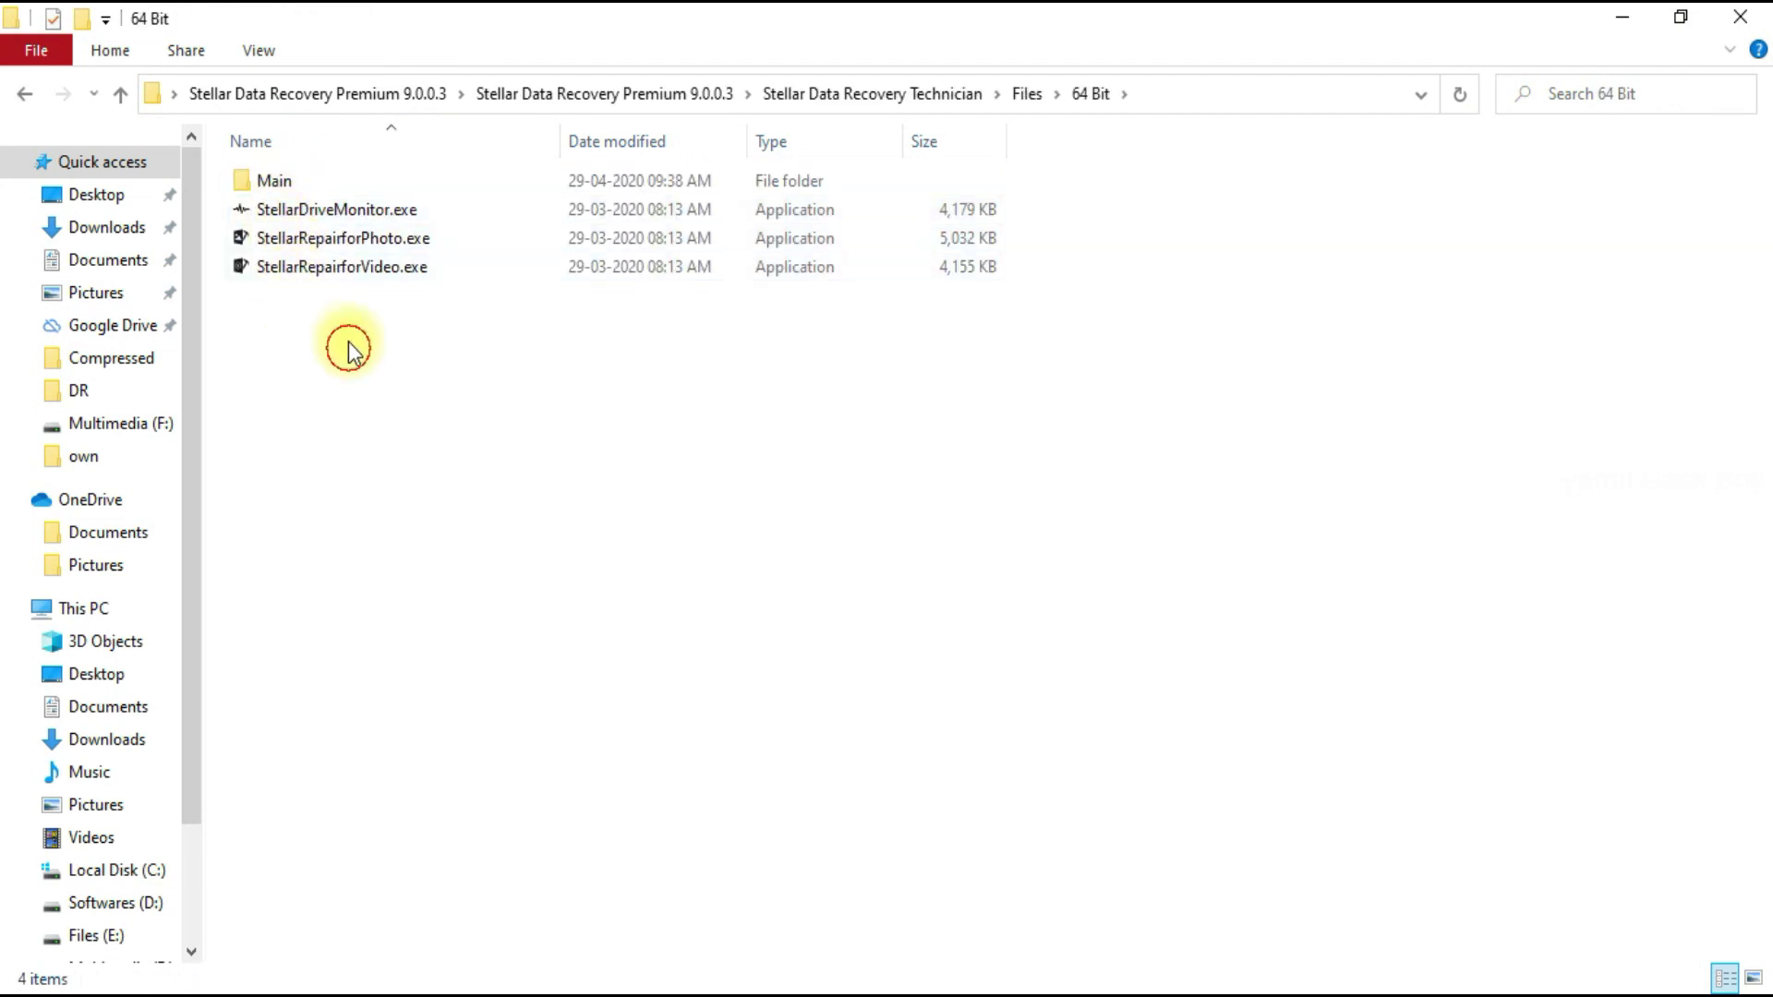
drag(348, 349, 341, 212)
right_click(342, 213)
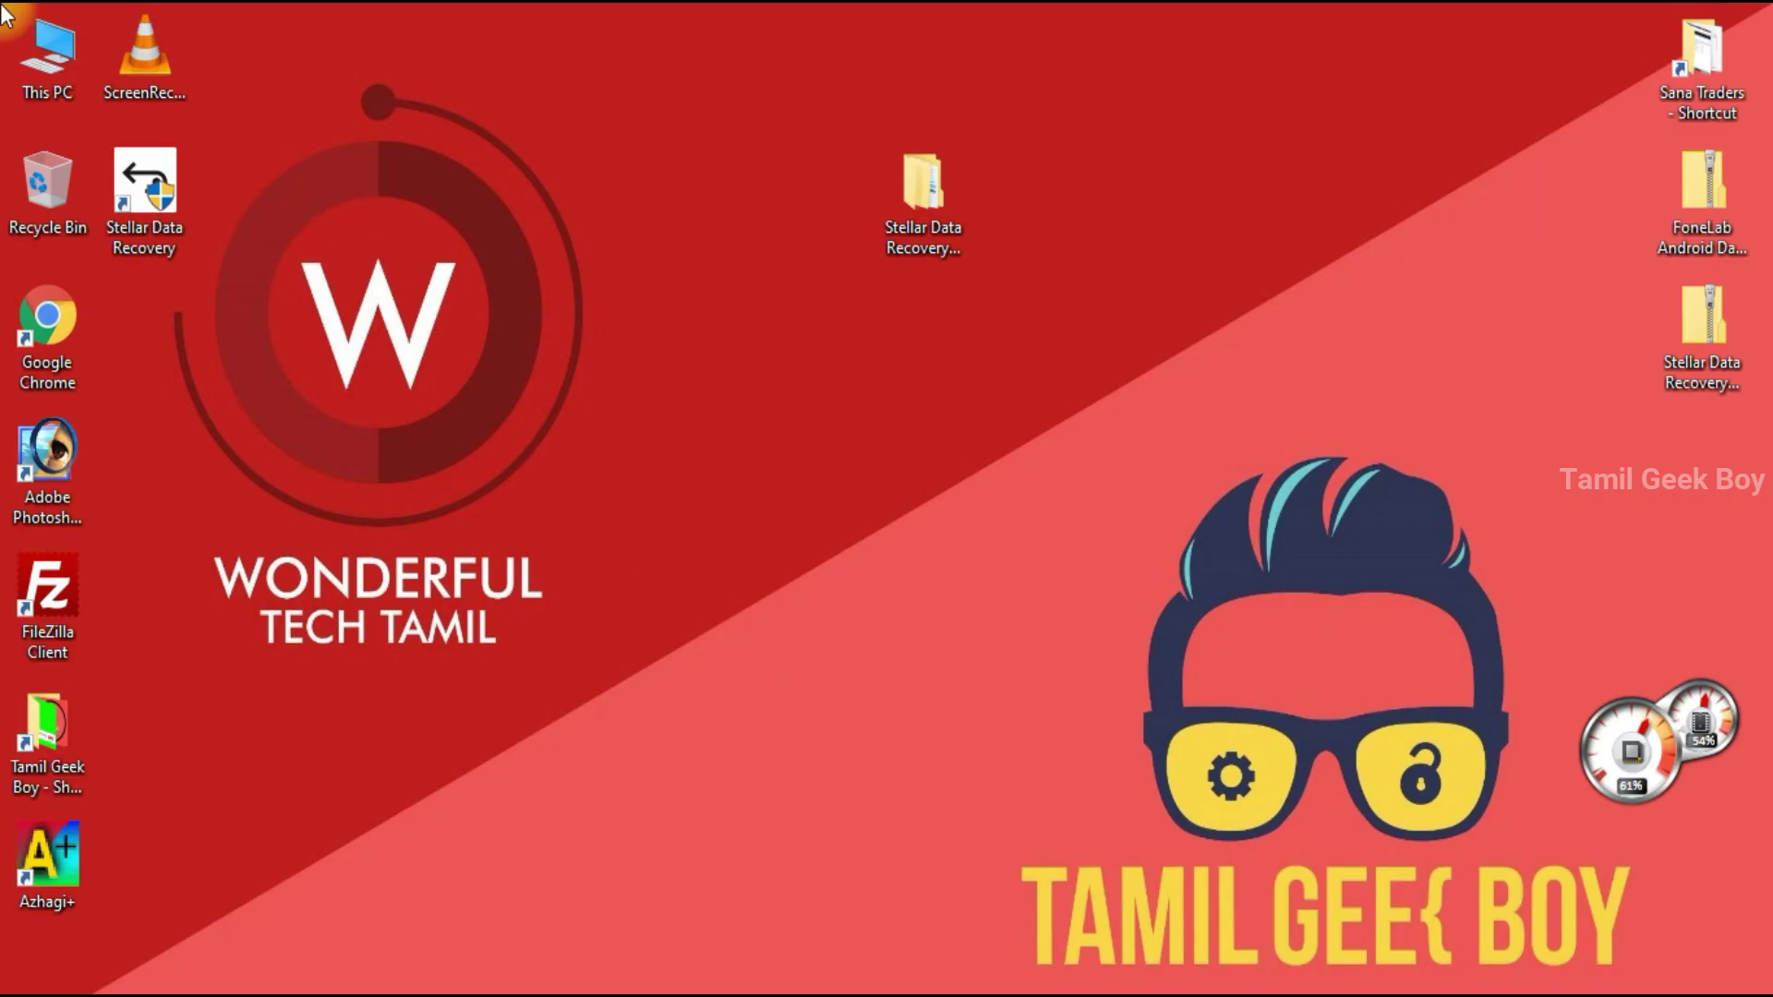
click(31, 78)
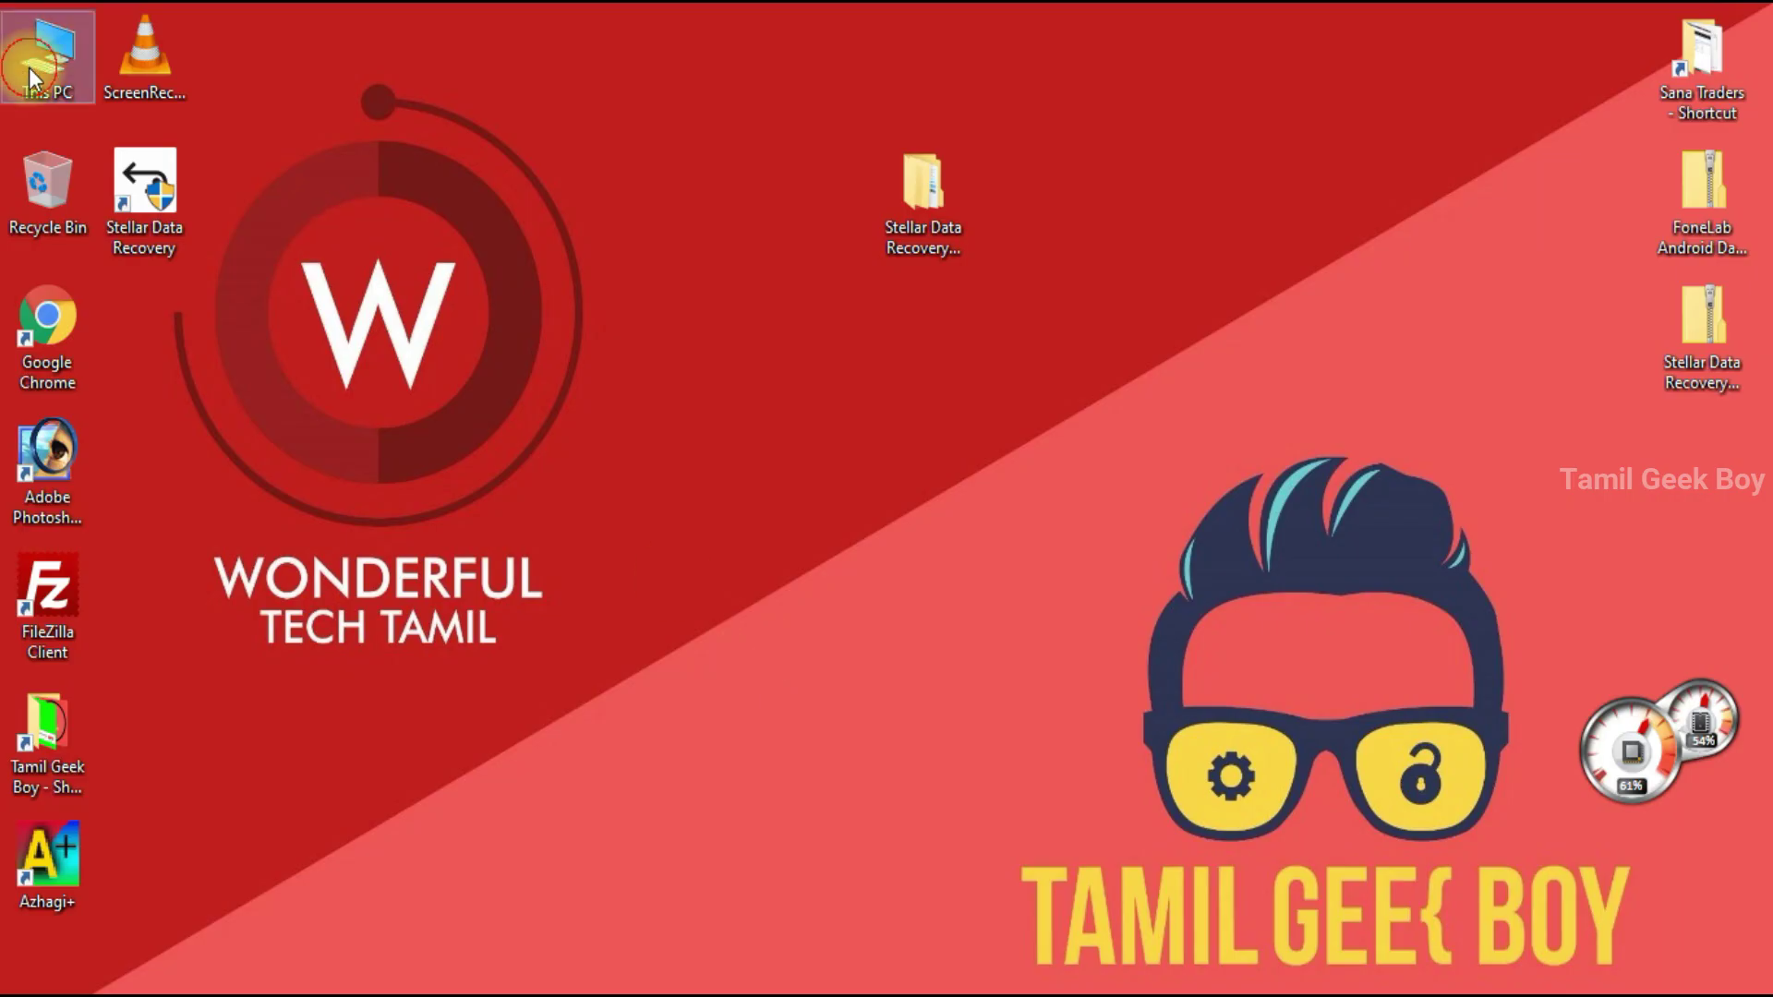
Open C:\Program Files\Stellar Data Recovery.
double_click(31, 78)
click(383, 397)
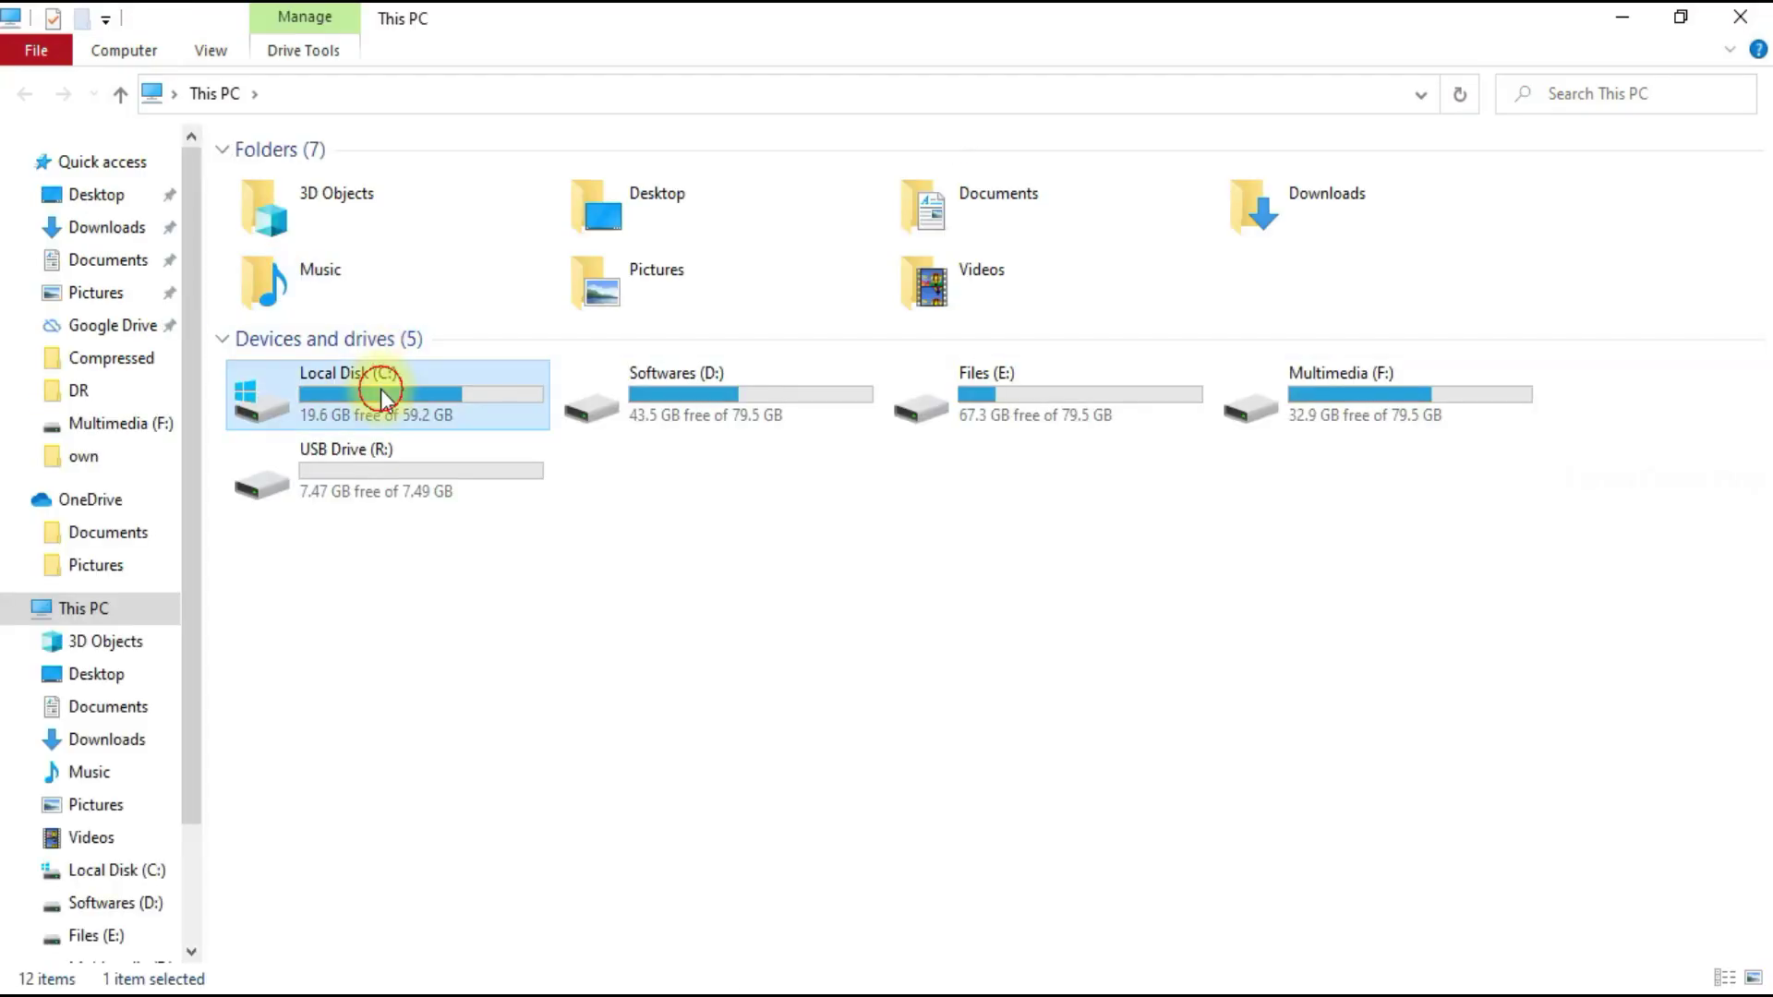
double_click(384, 397)
double_click(303, 293)
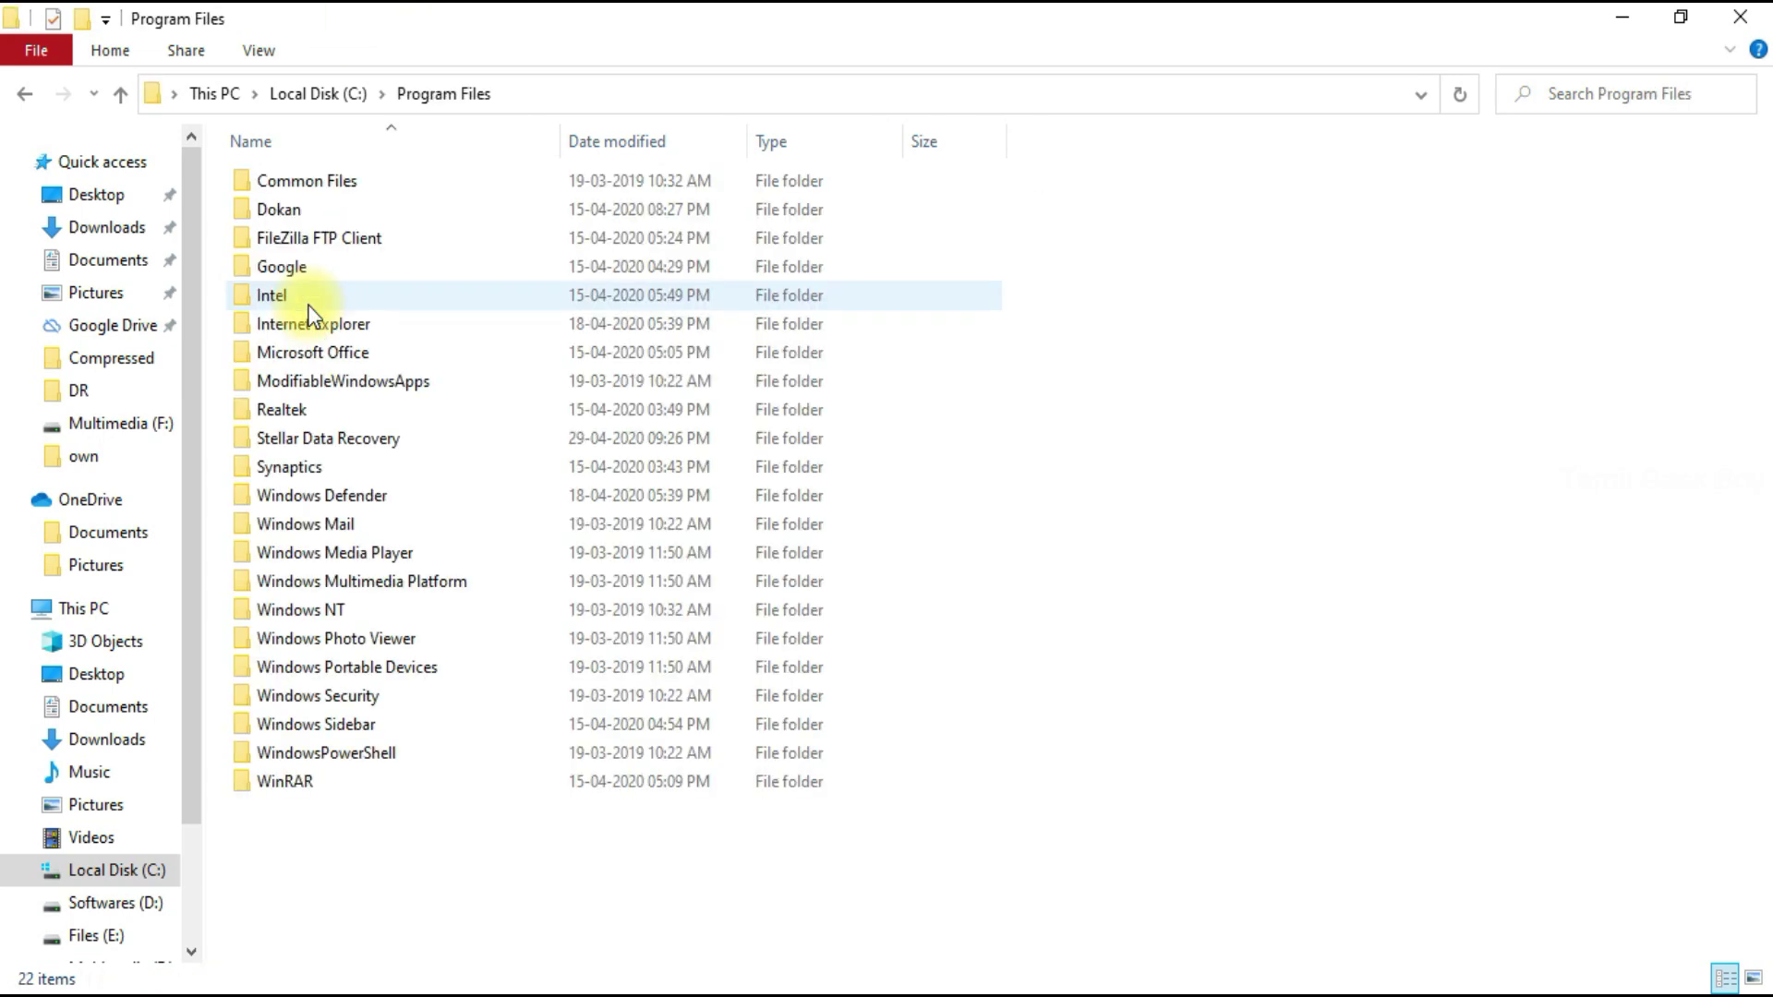
double_click(309, 430)
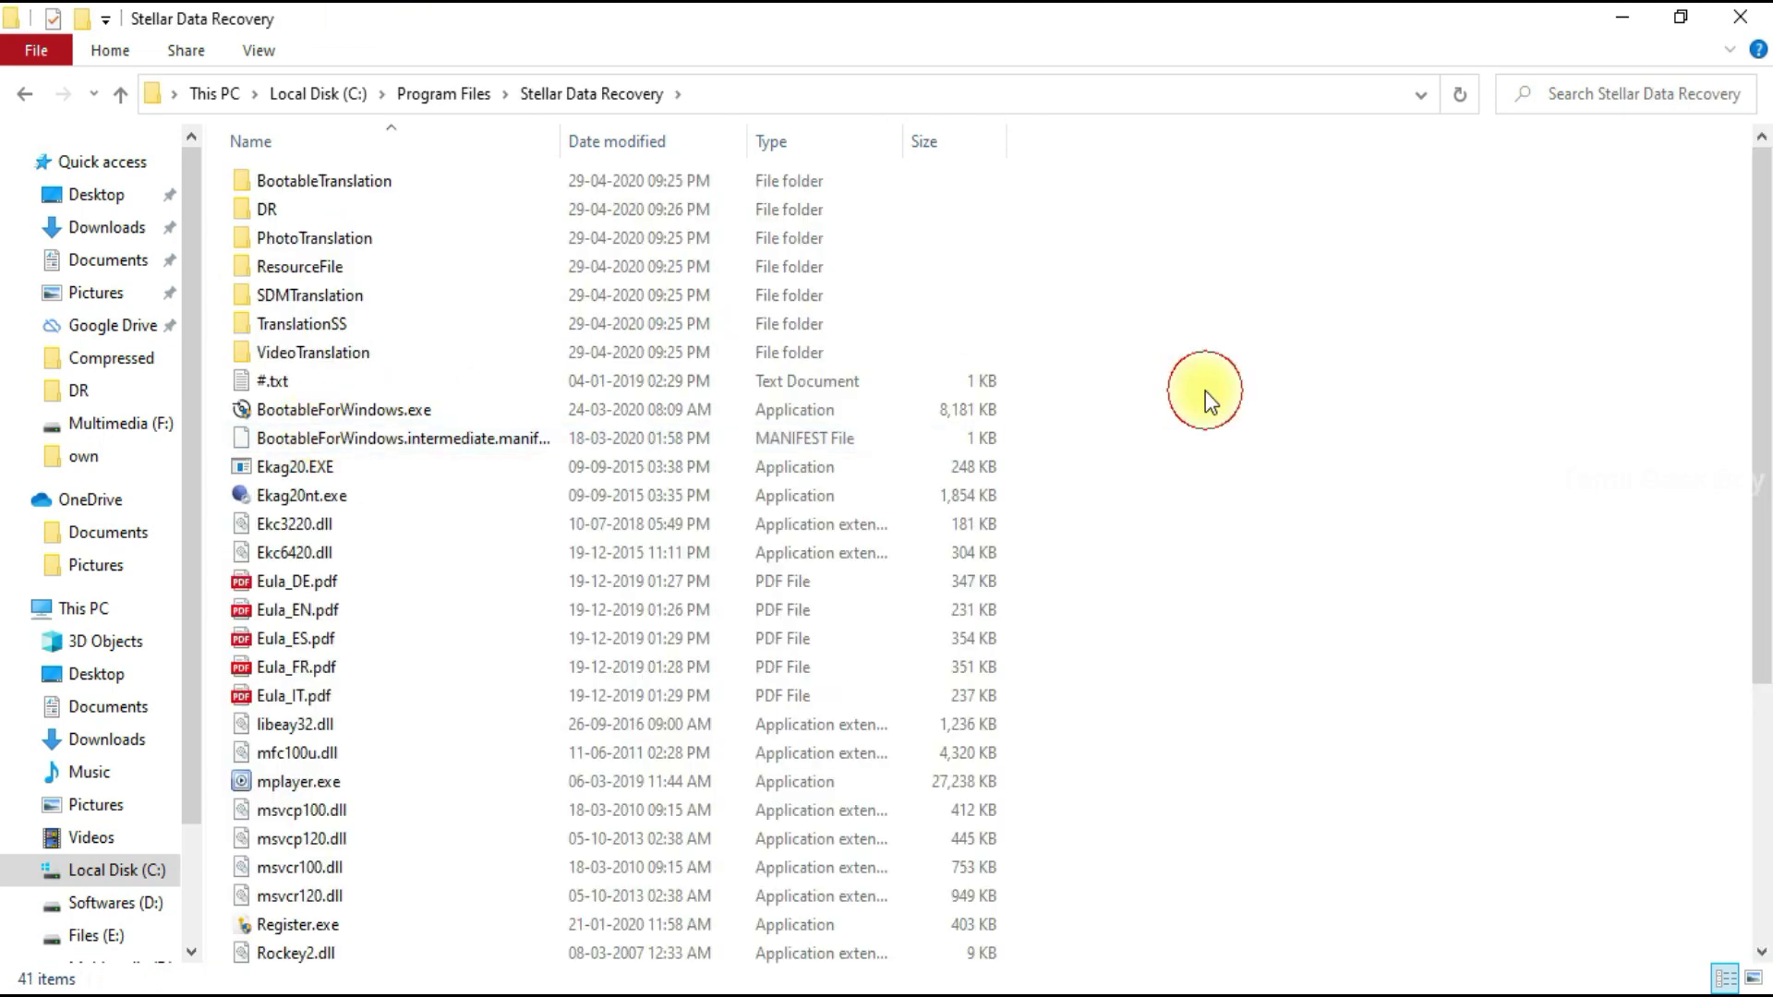
Paste the three files there, replacing the originals with administrator permission, and close the window.
right_click(1204, 391)
click(1136, 449)
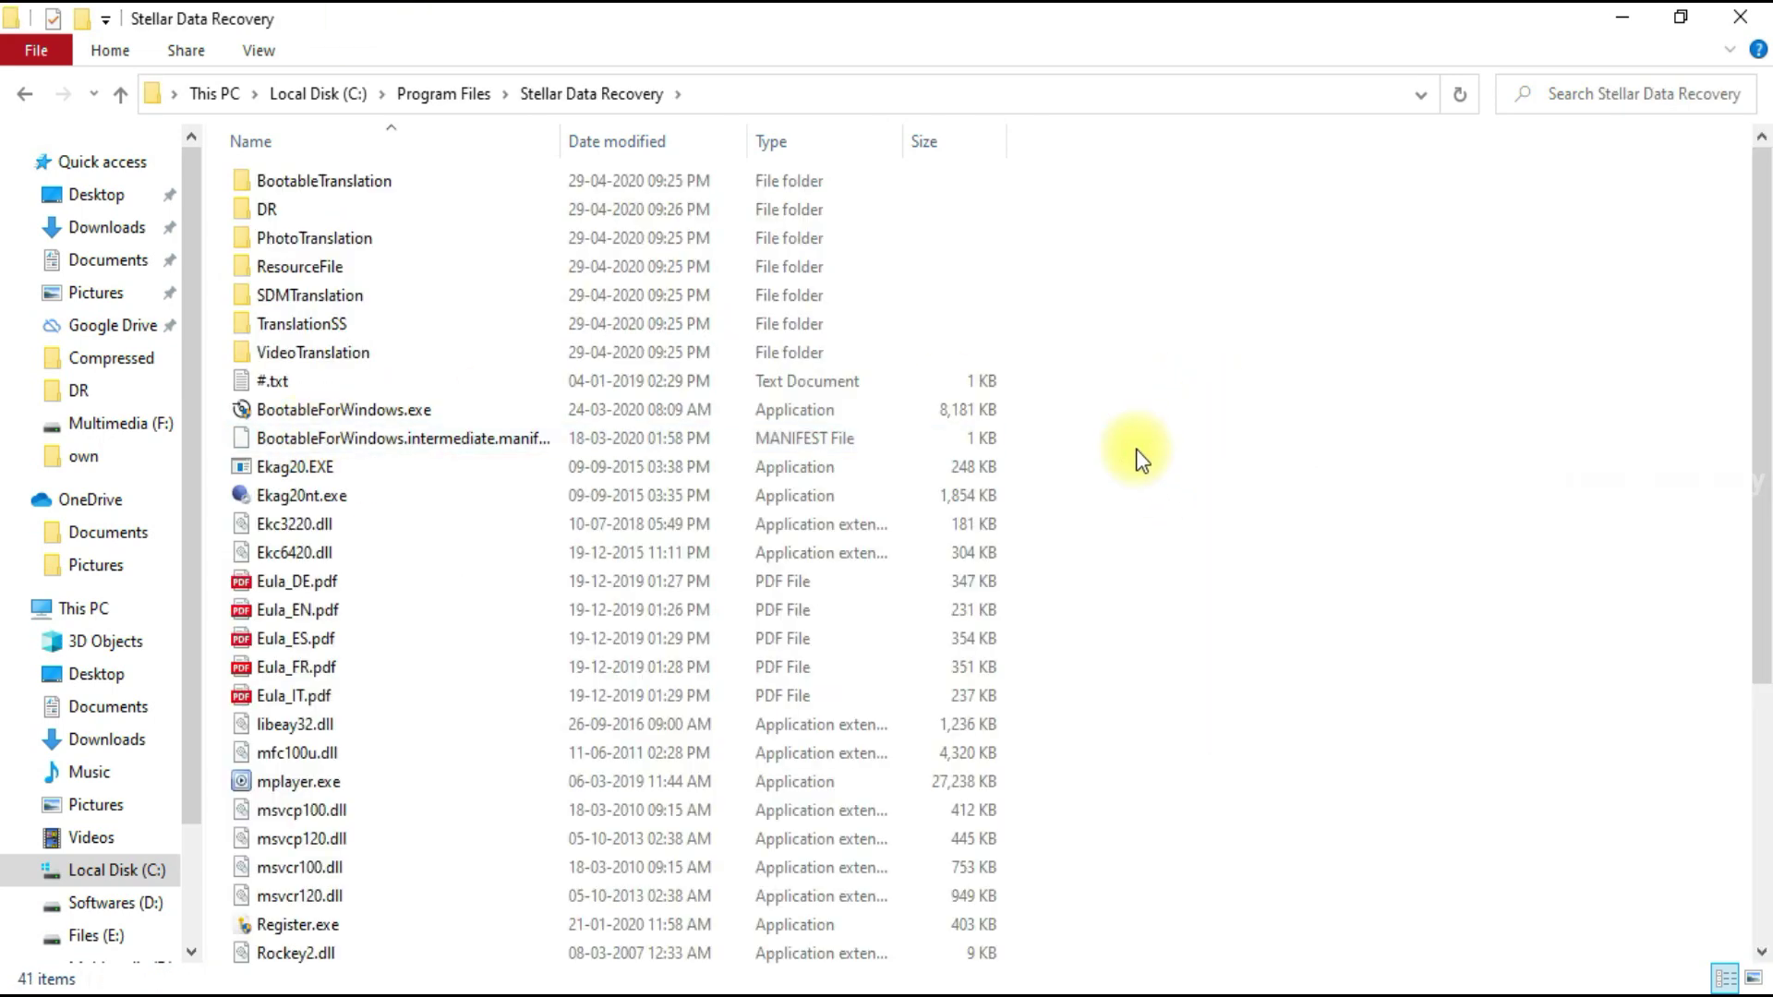
click(268, 212)
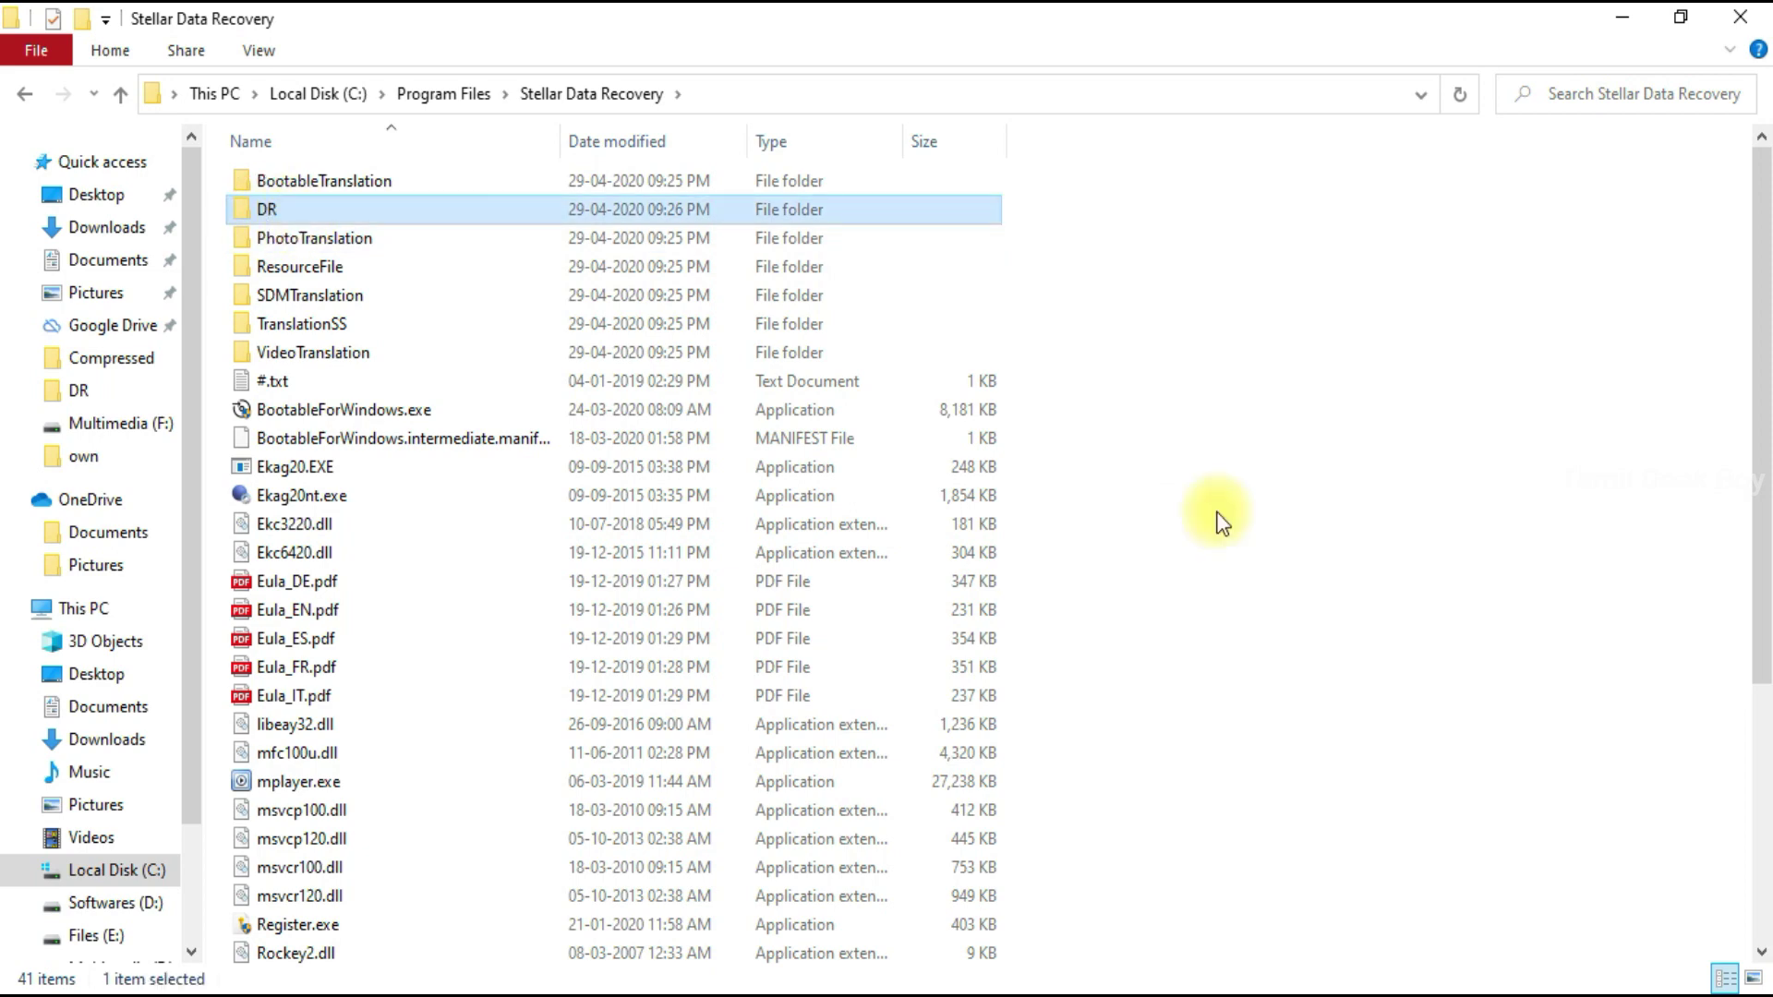
click(1262, 480)
right_click(1259, 473)
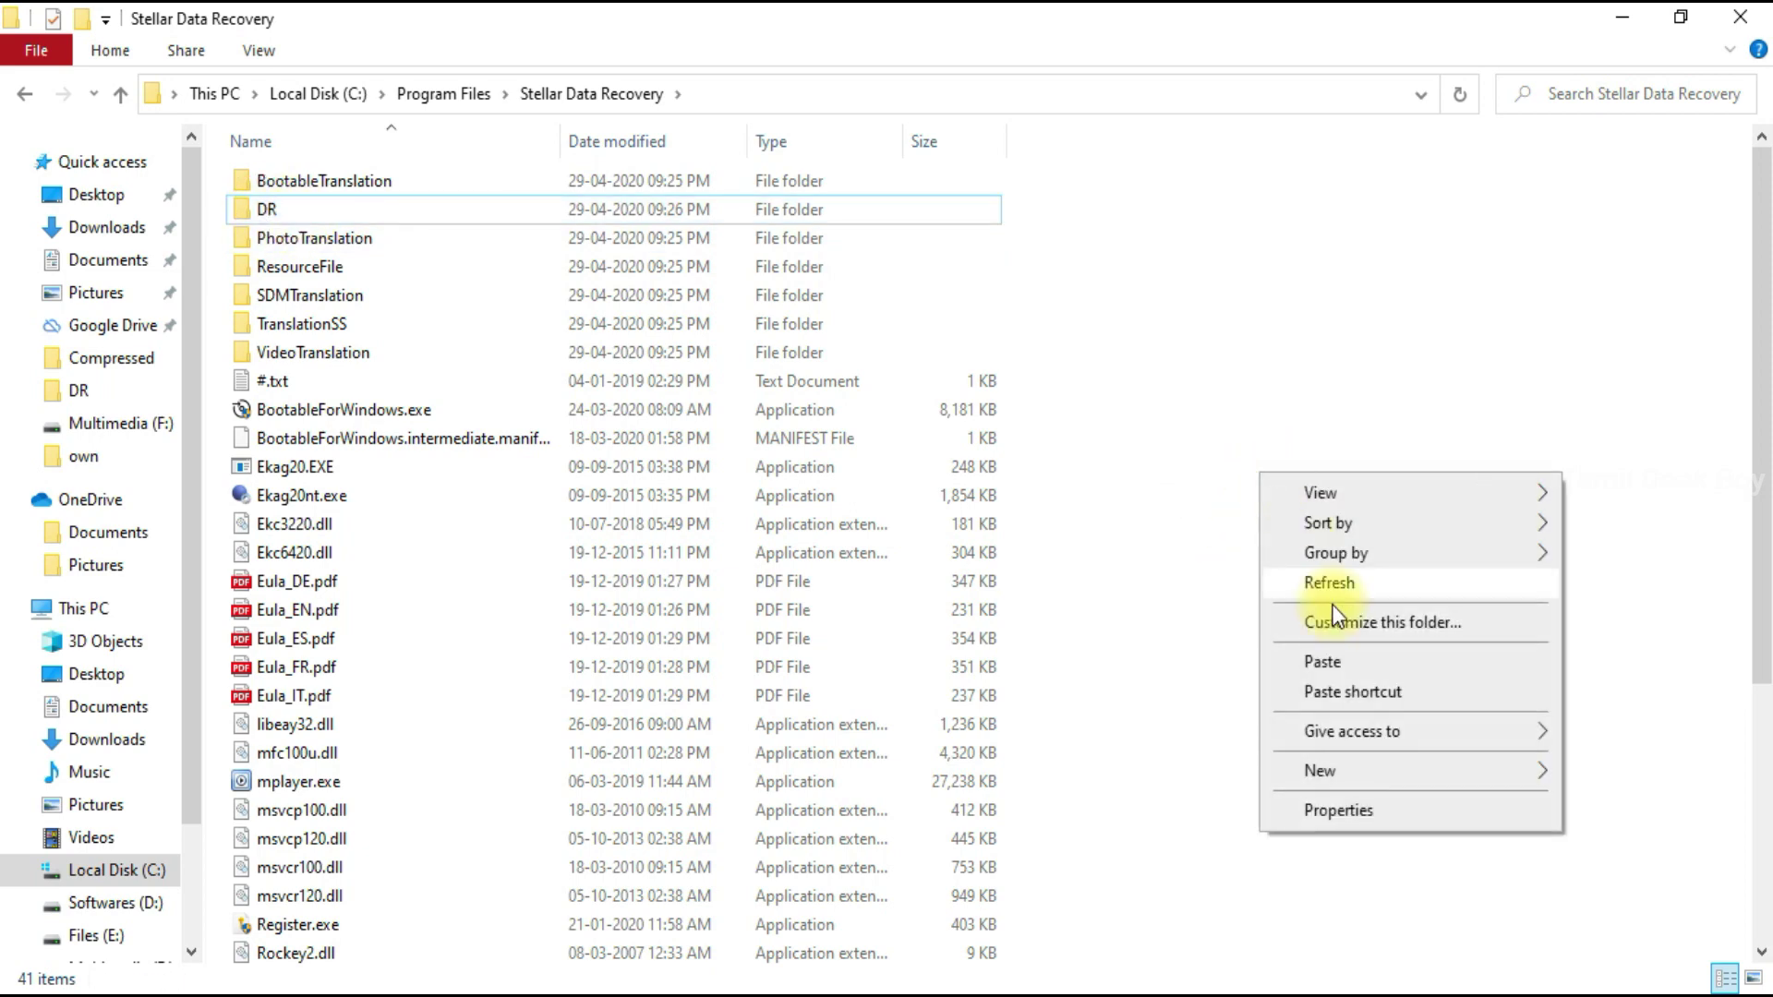
click(1276, 656)
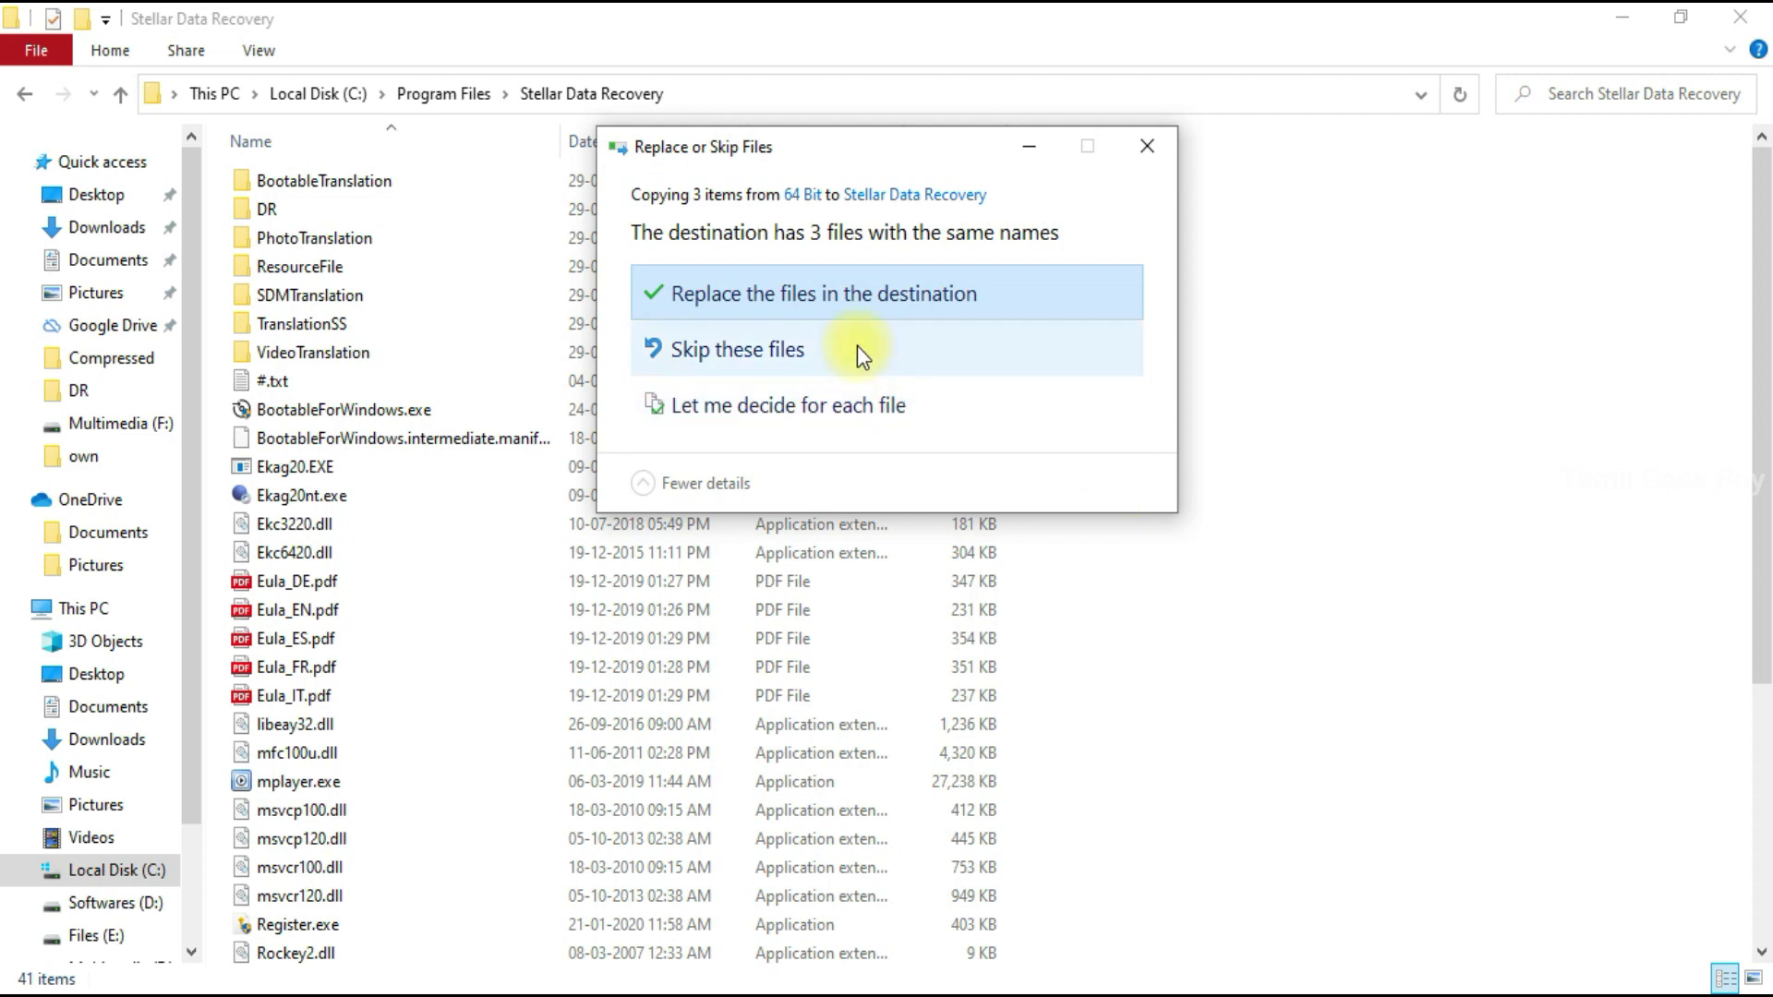
click(805, 293)
click(807, 382)
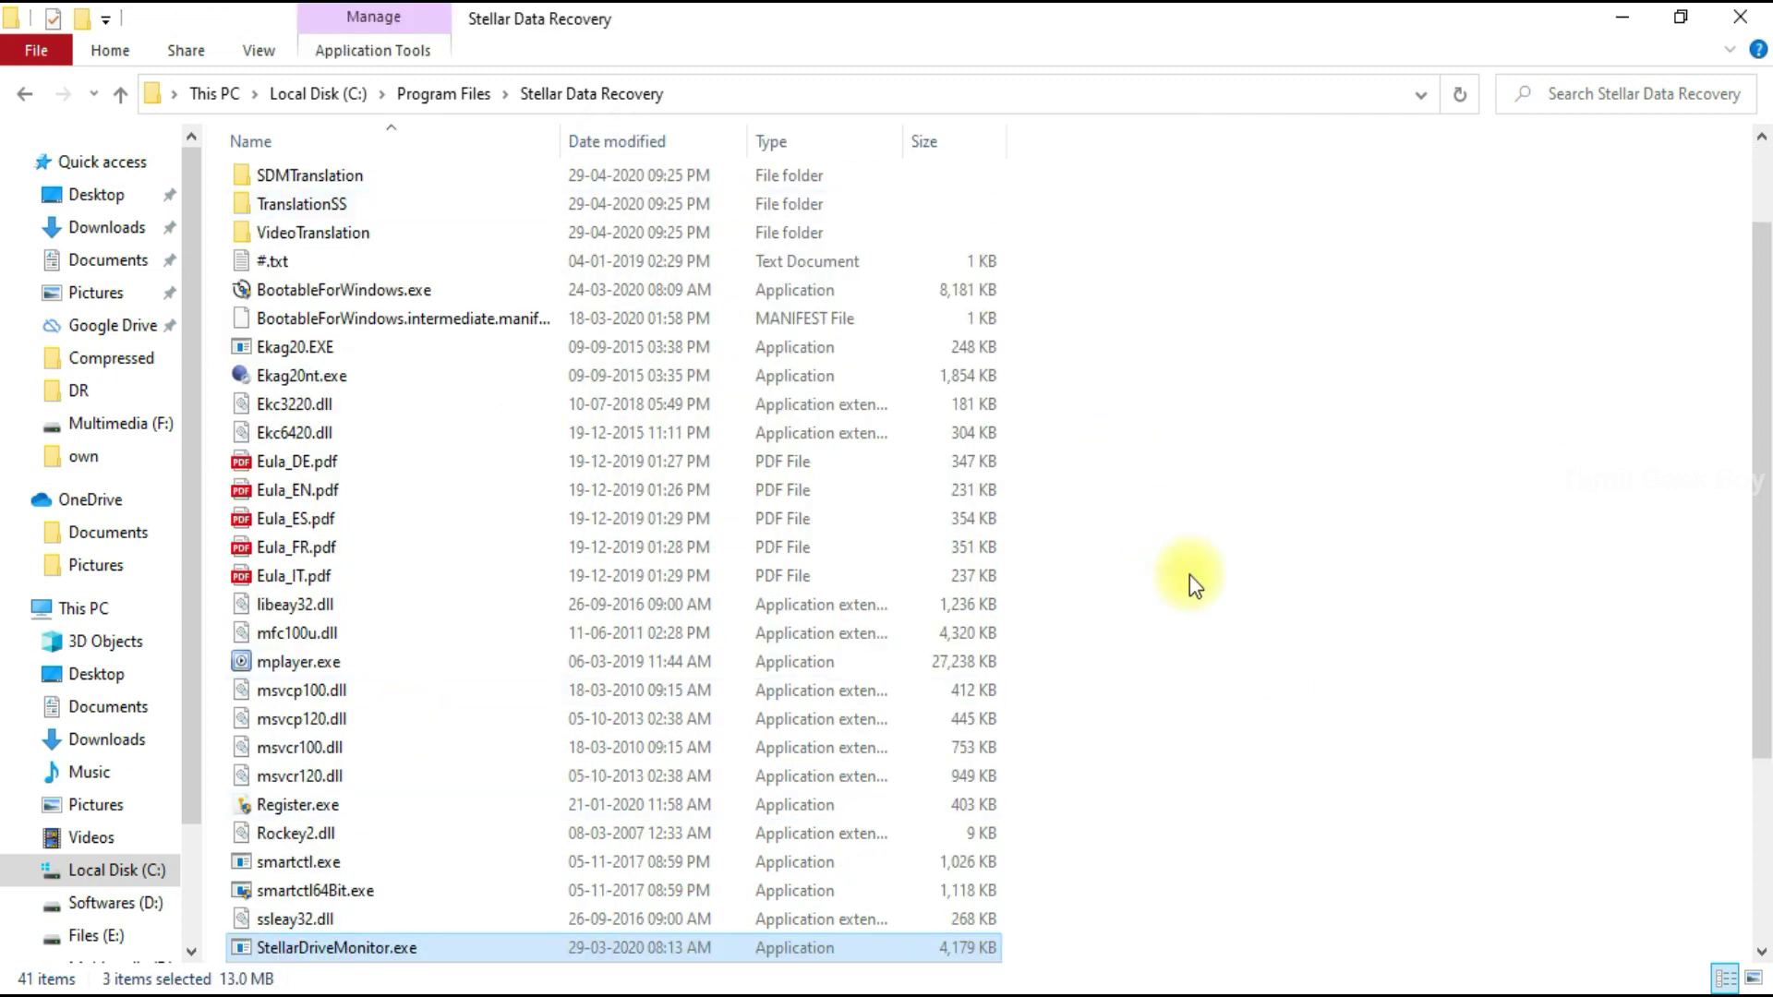
click(1218, 585)
click(1748, 15)
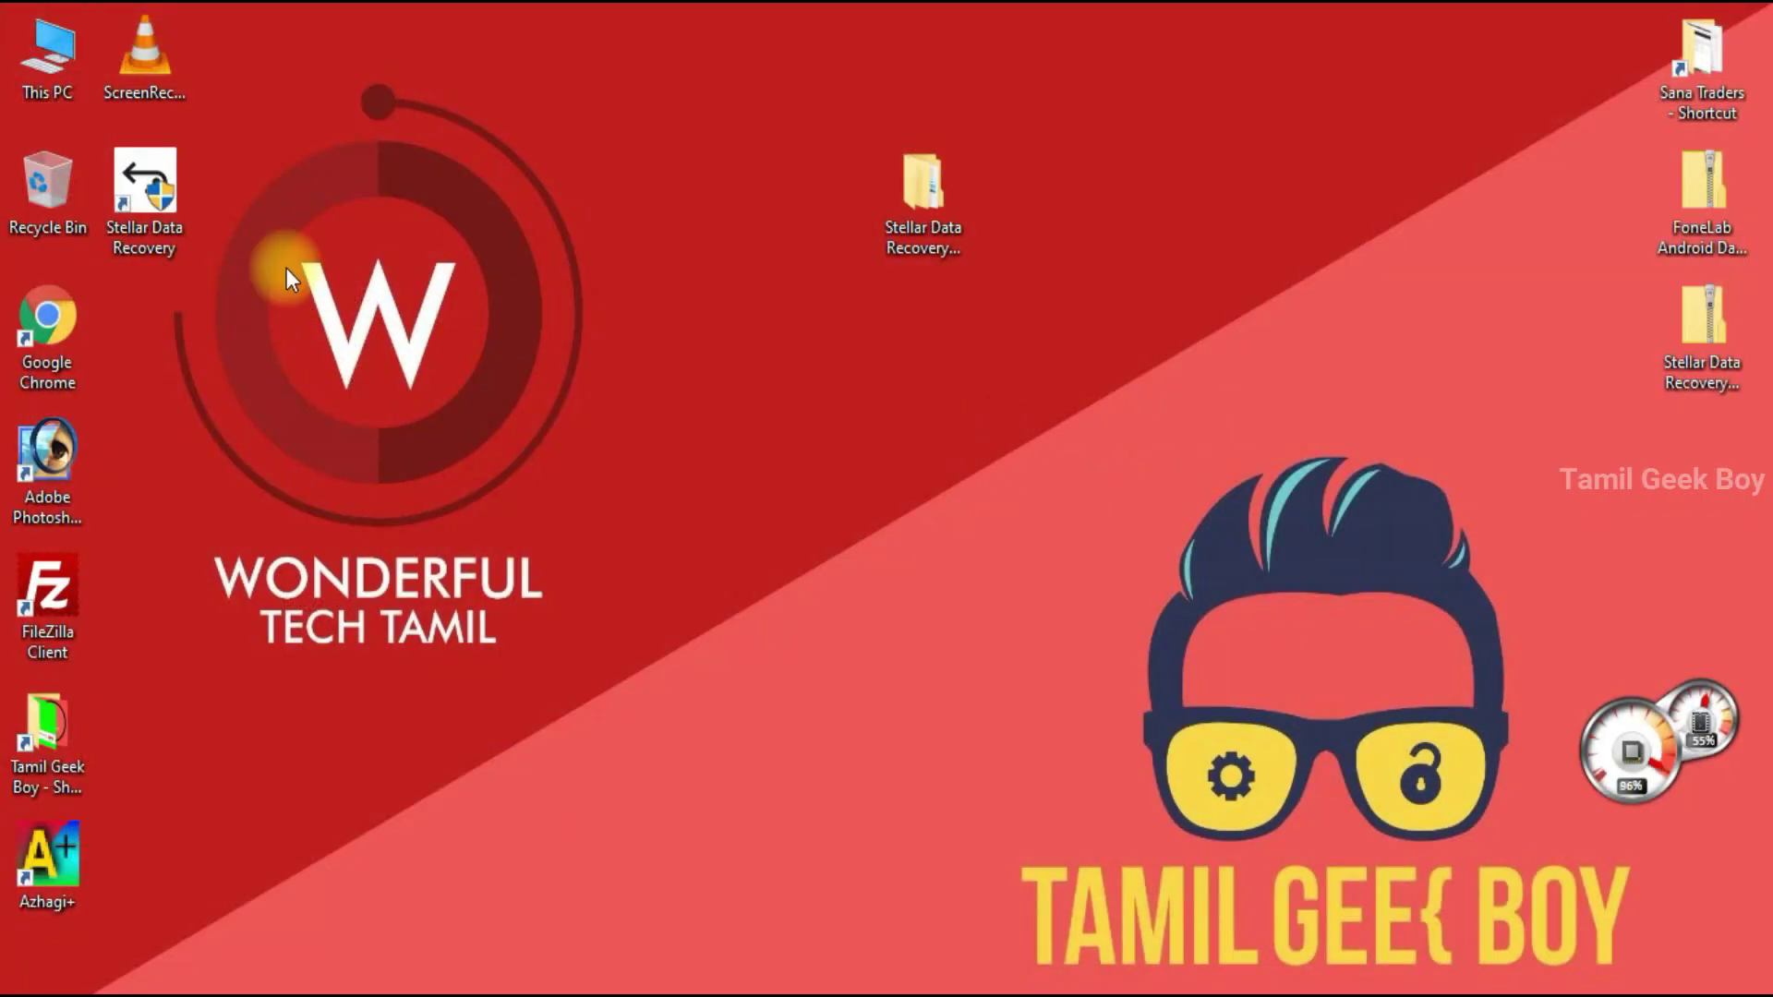
Launch Stellar Data Recovery, confirm the Technician edition in About, and uncheck All Data.
double_click(159, 208)
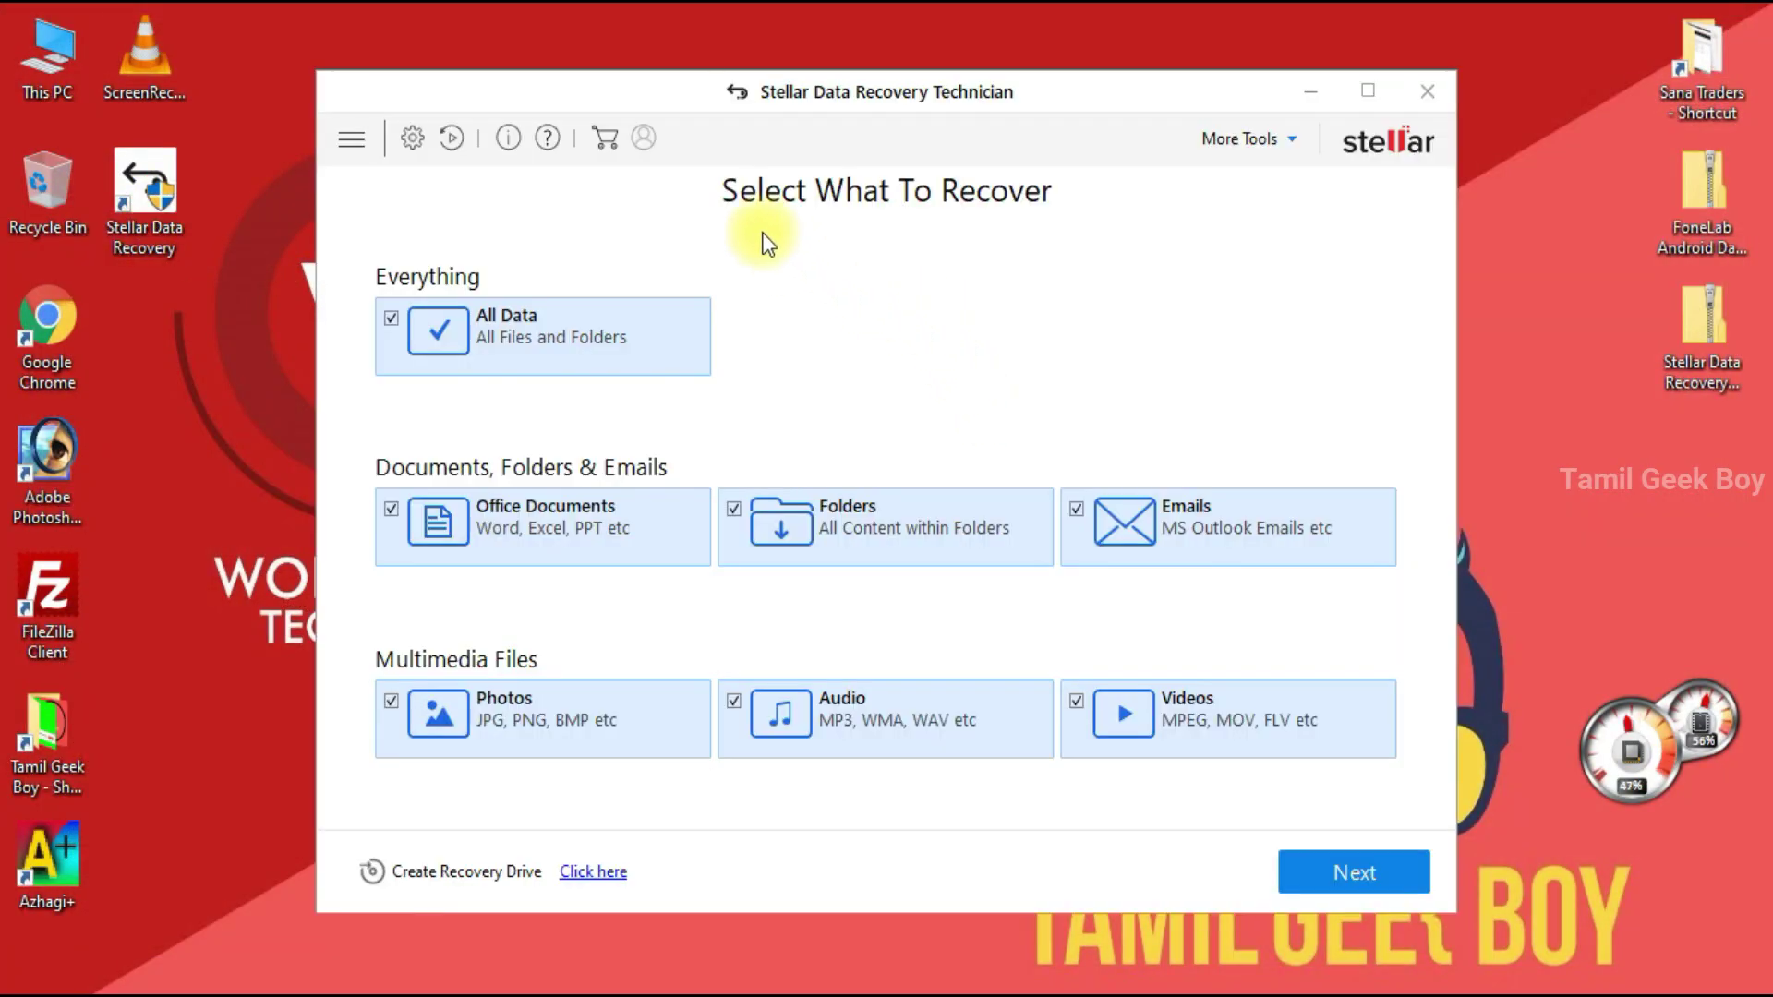
click(507, 140)
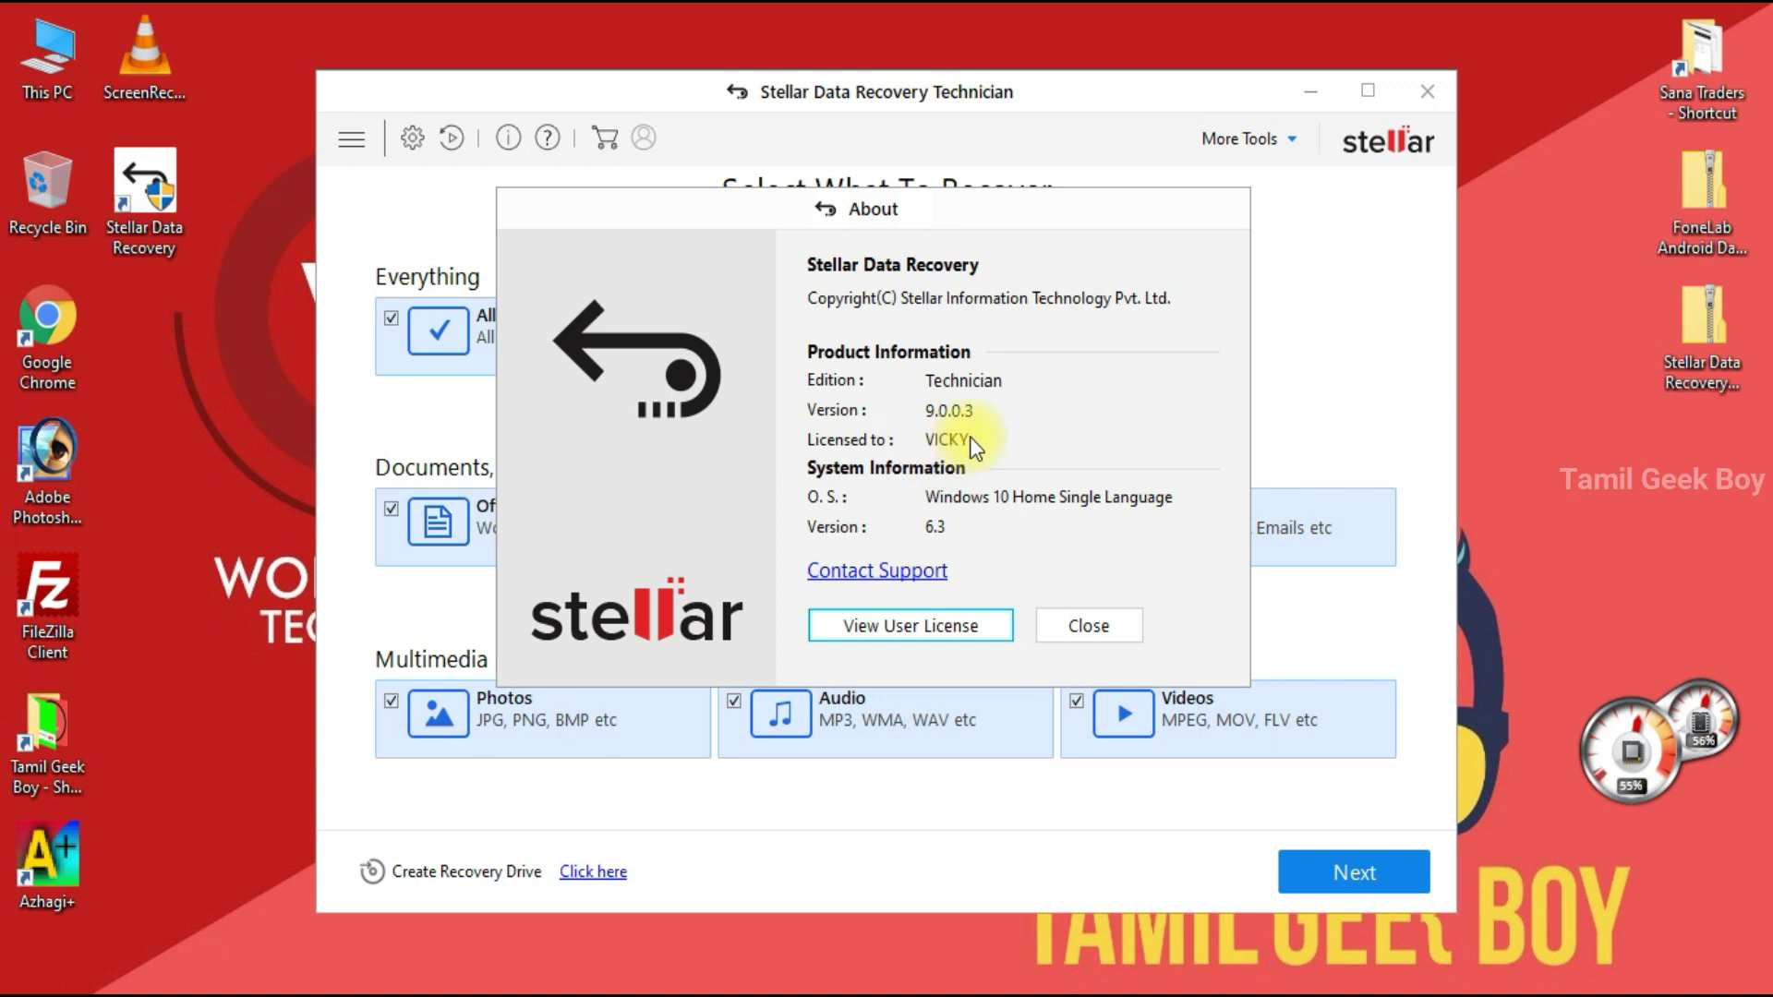
click(1087, 627)
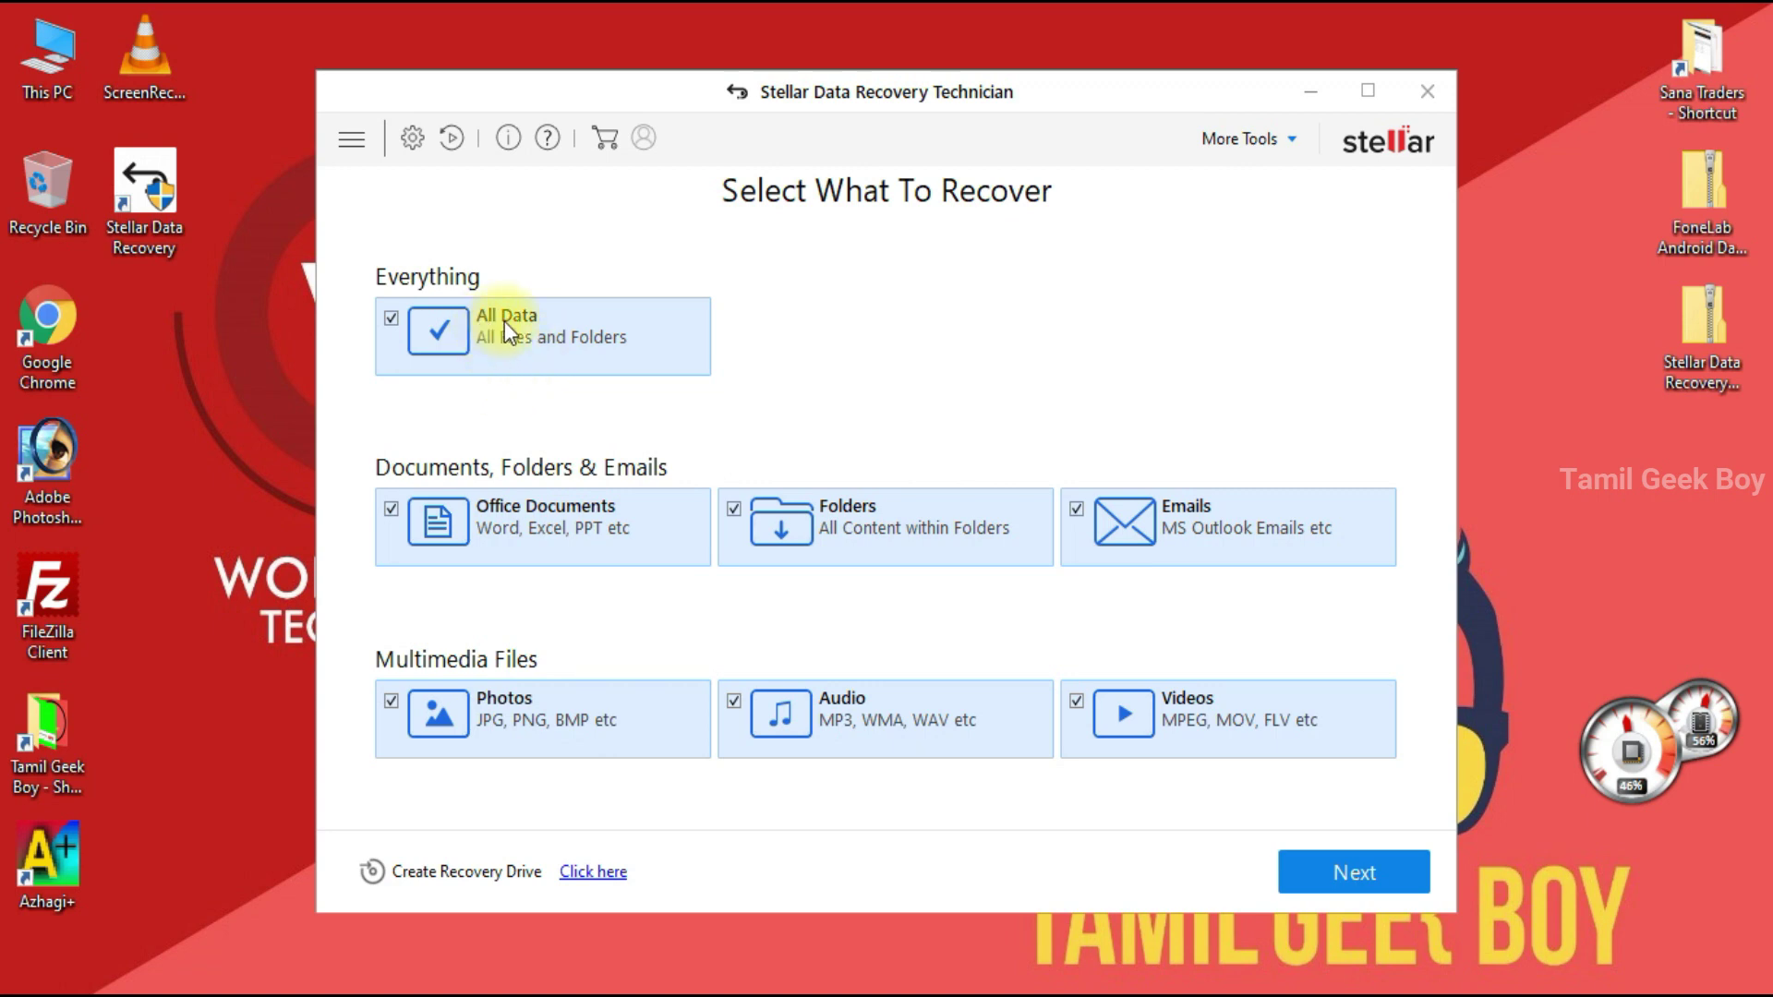
click(389, 319)
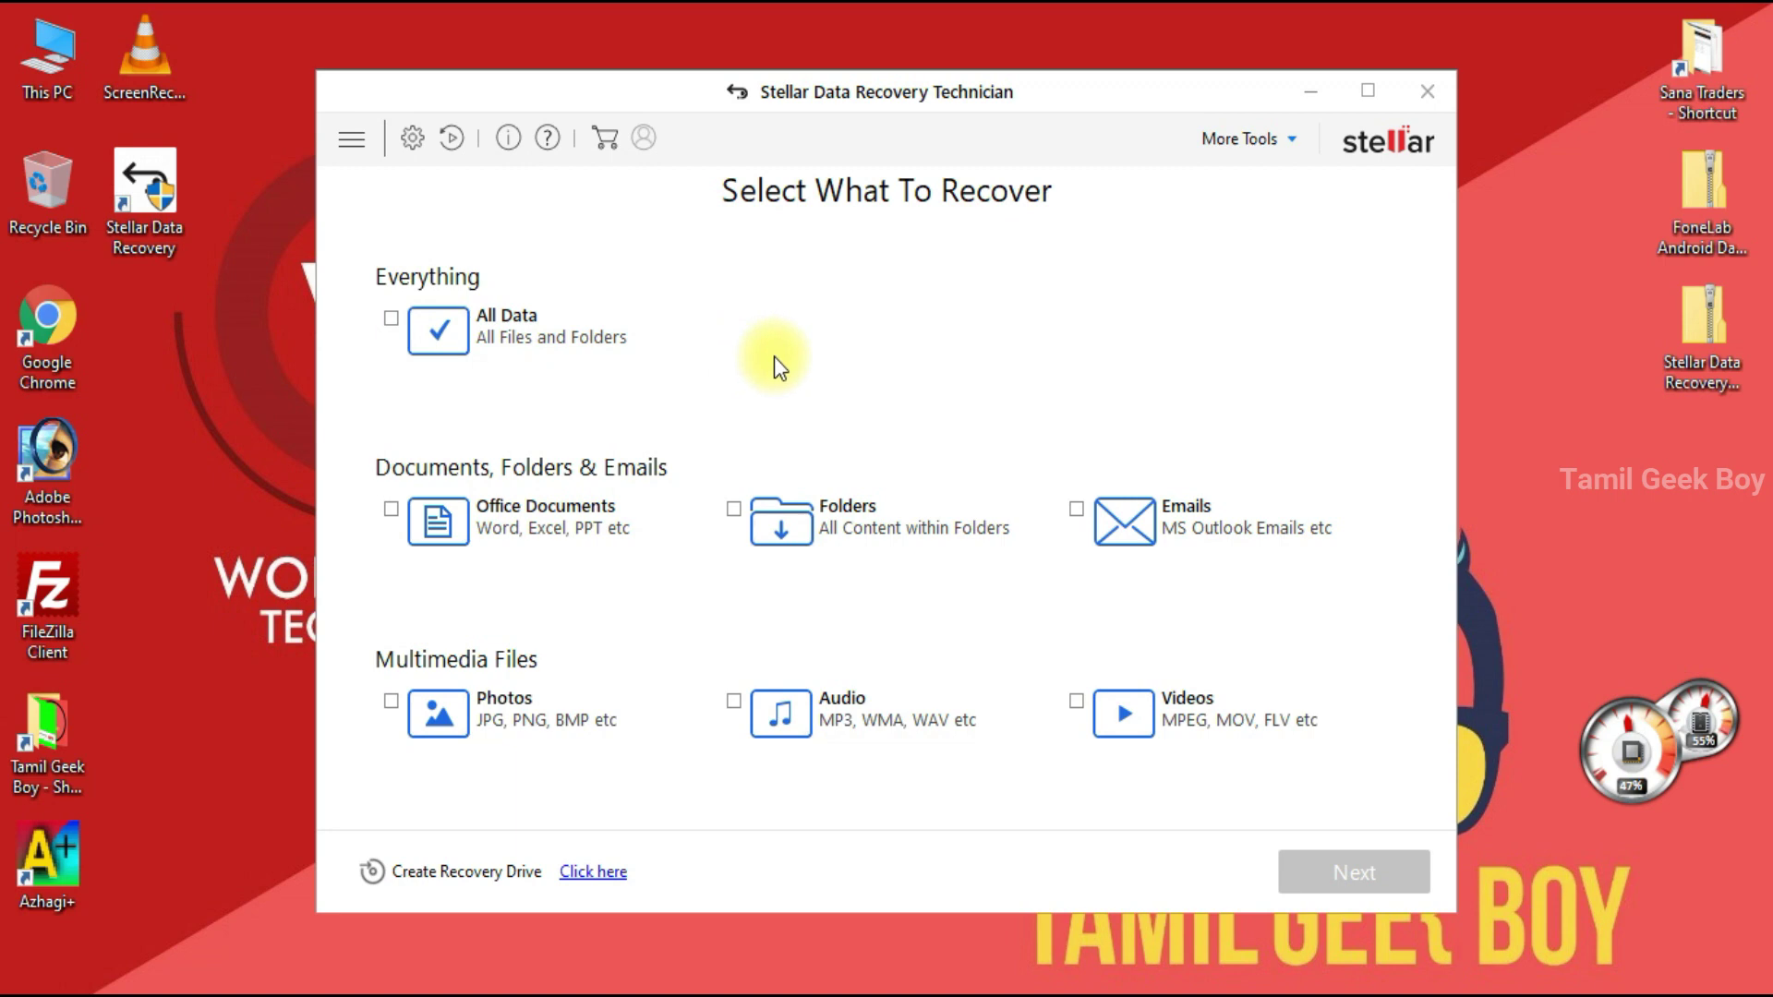
Open Multimedia (F:) and preview circle-cropped copy.png.
double_click(37, 48)
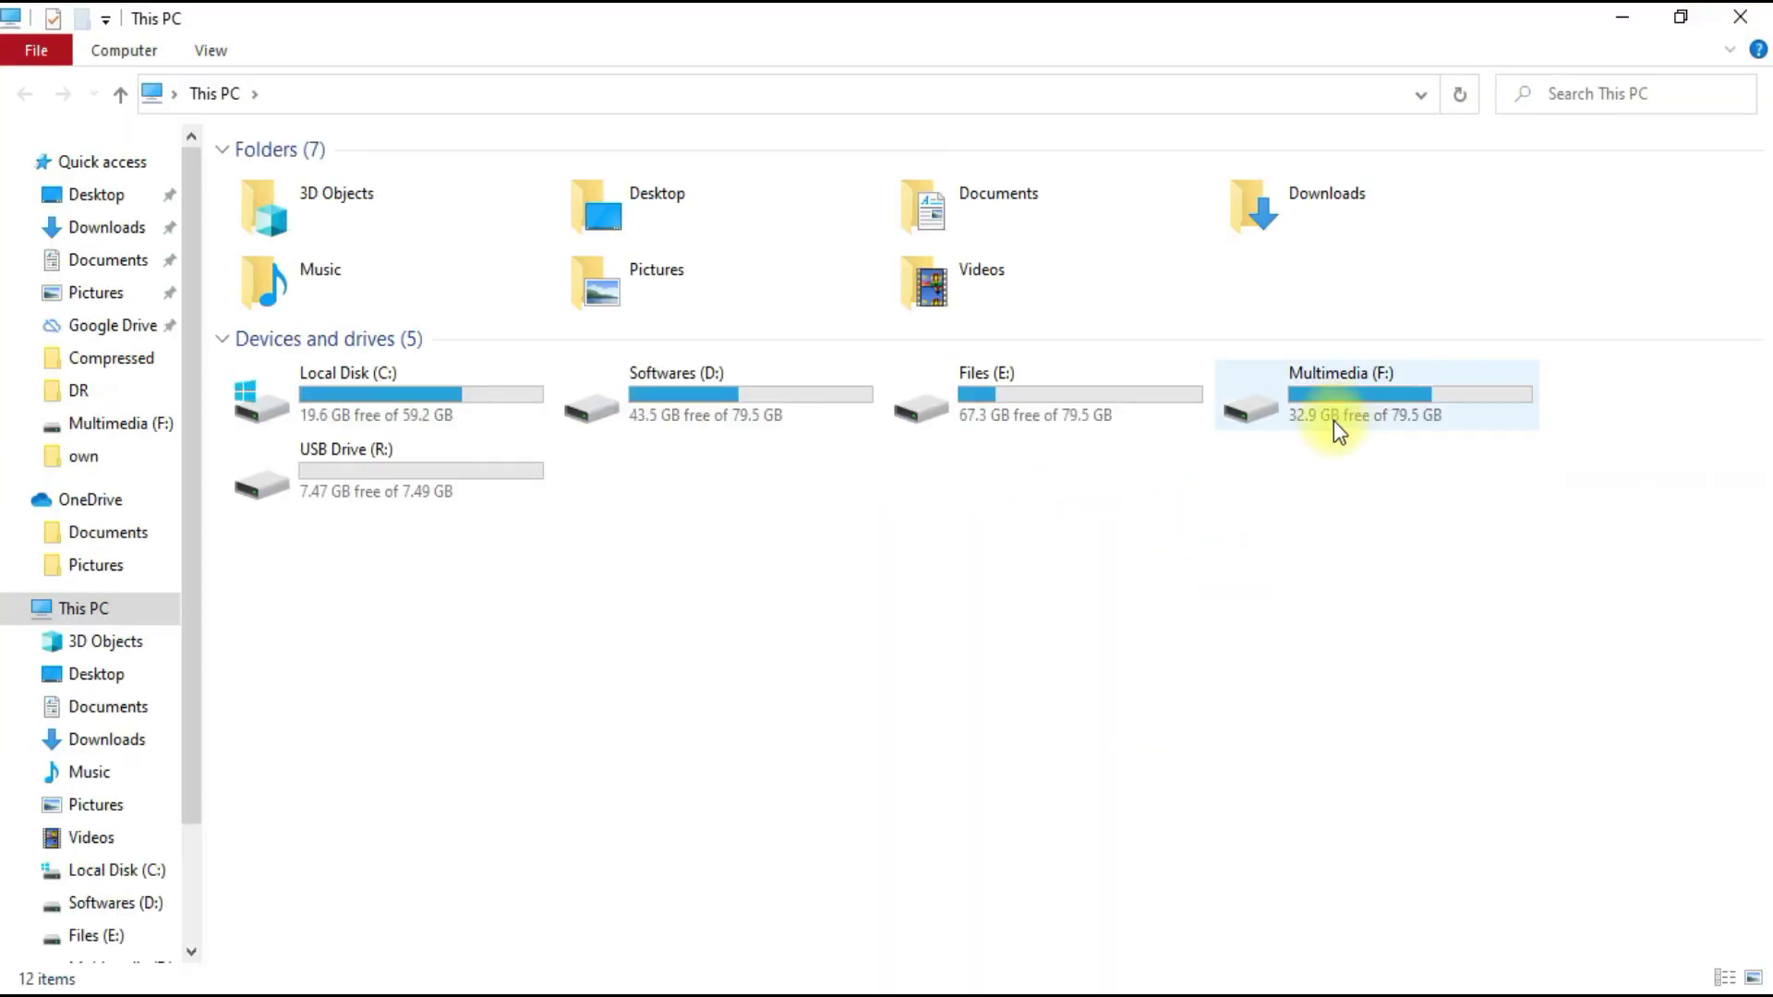
click(1377, 382)
click(1131, 397)
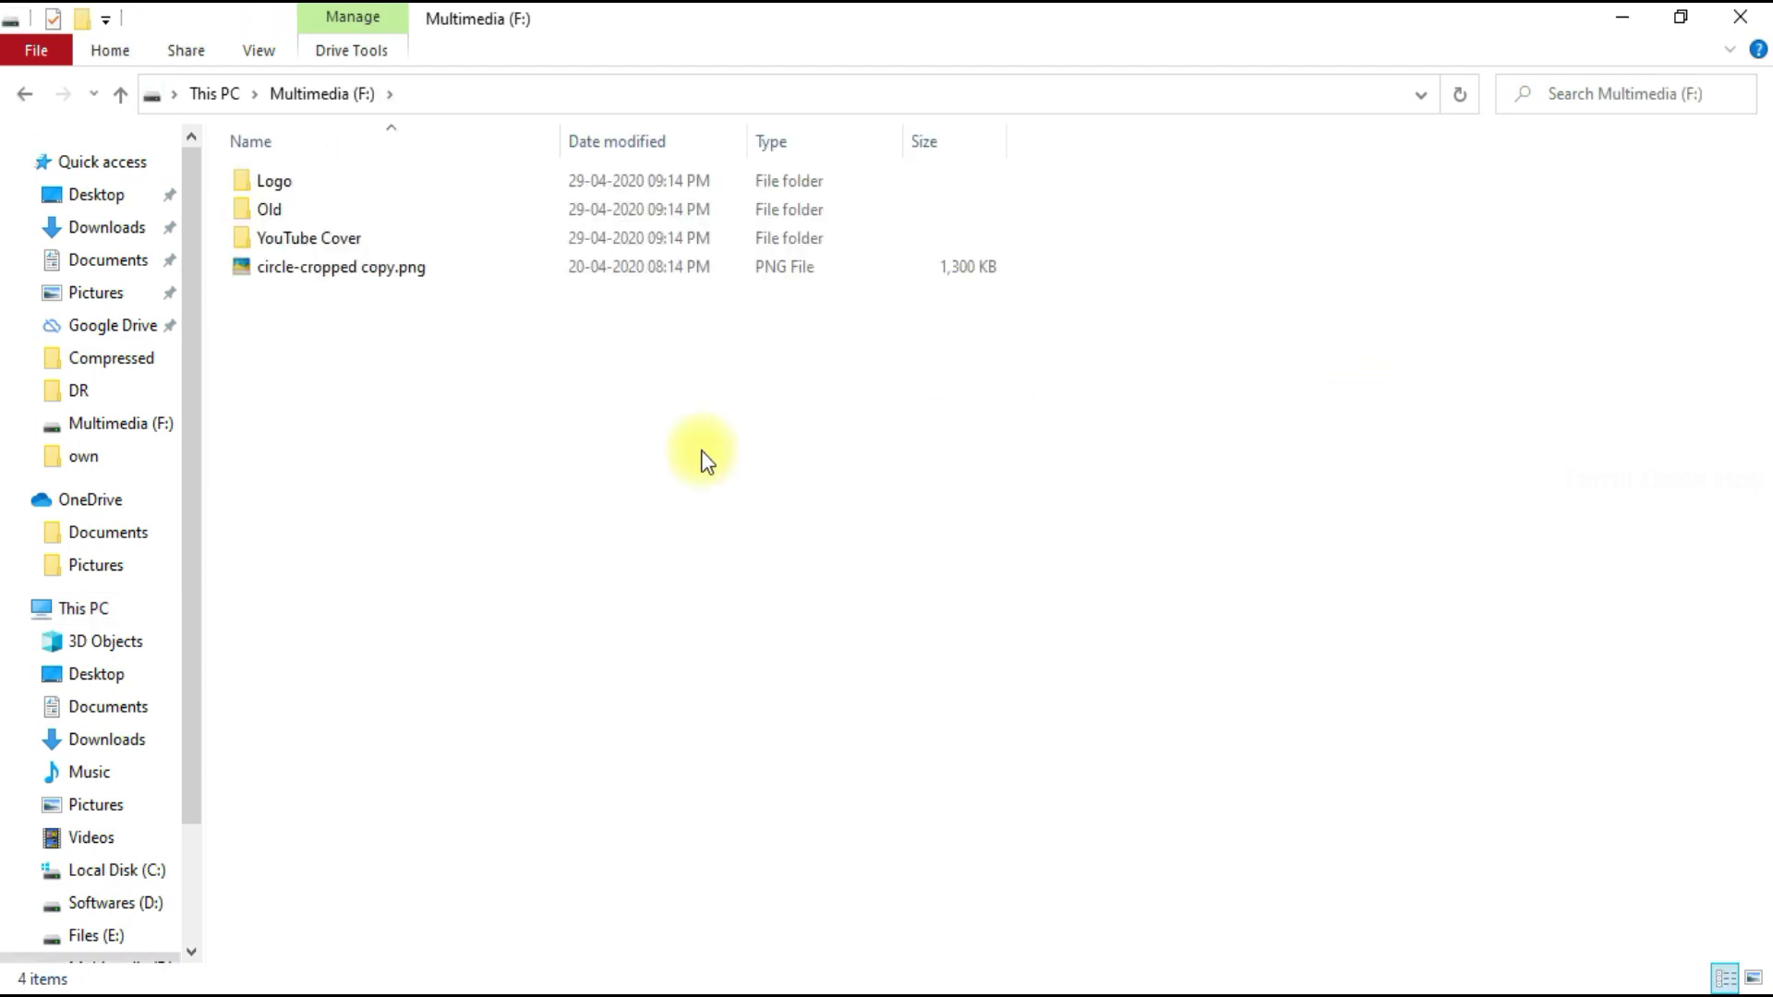
double_click(374, 277)
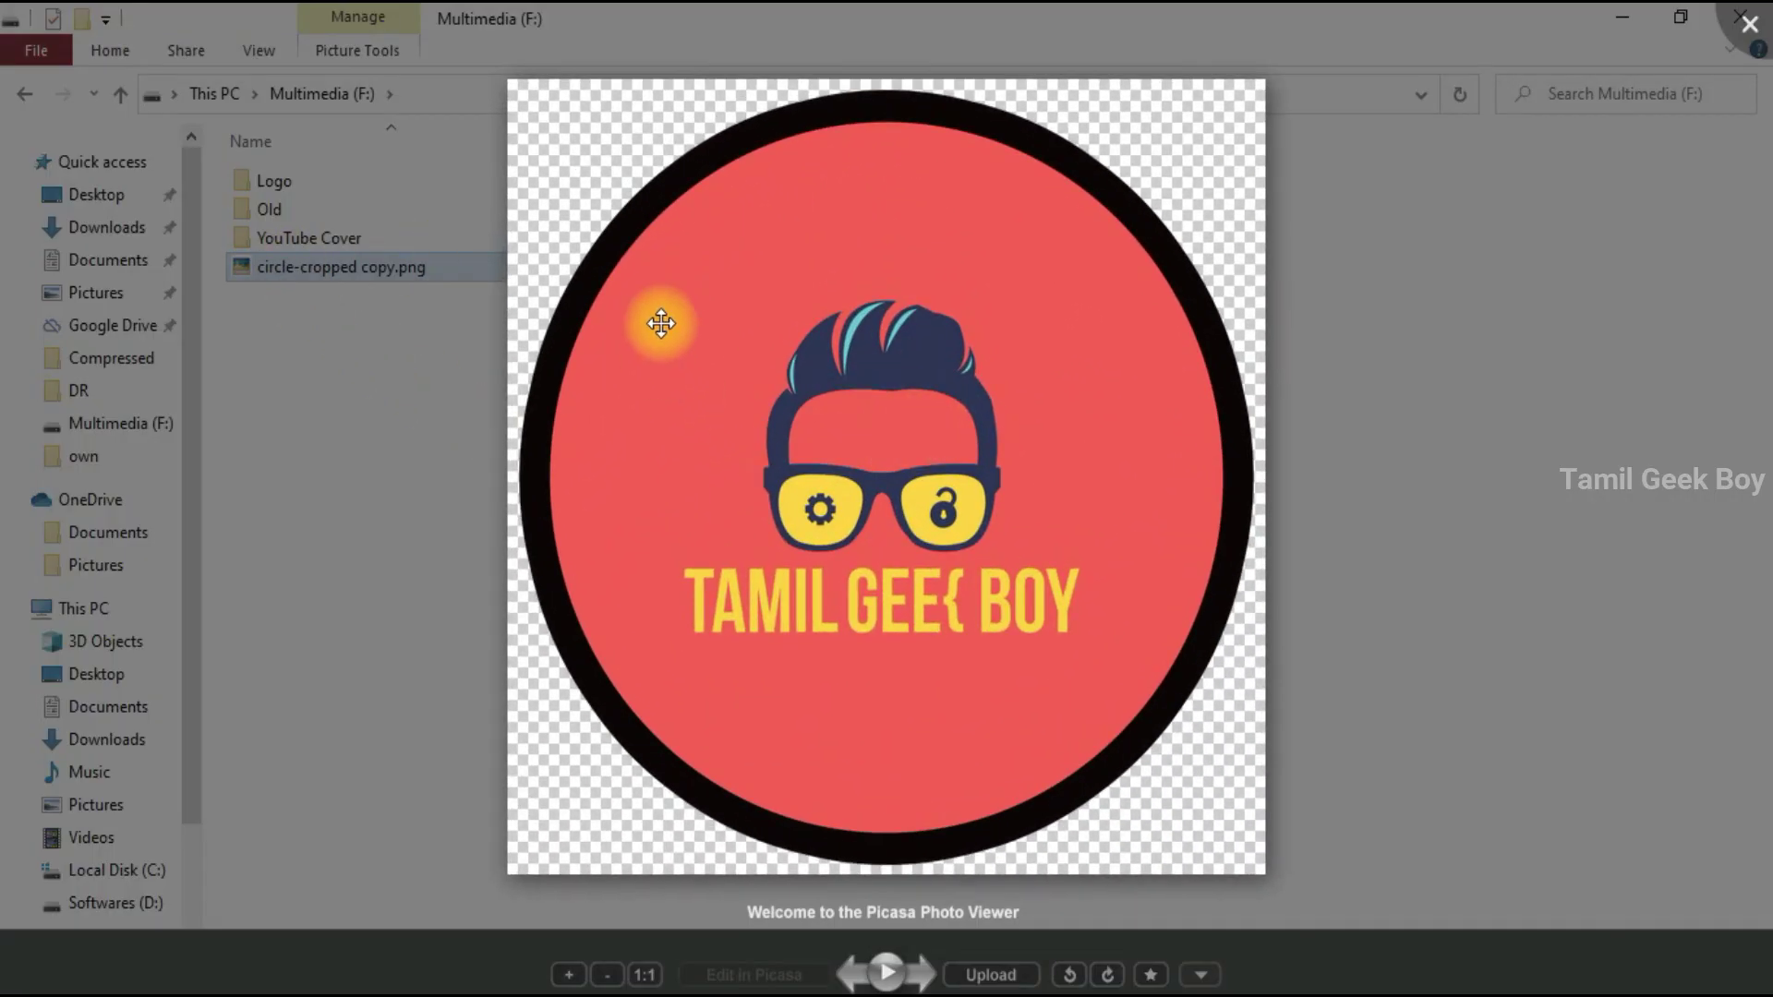
click(1747, 23)
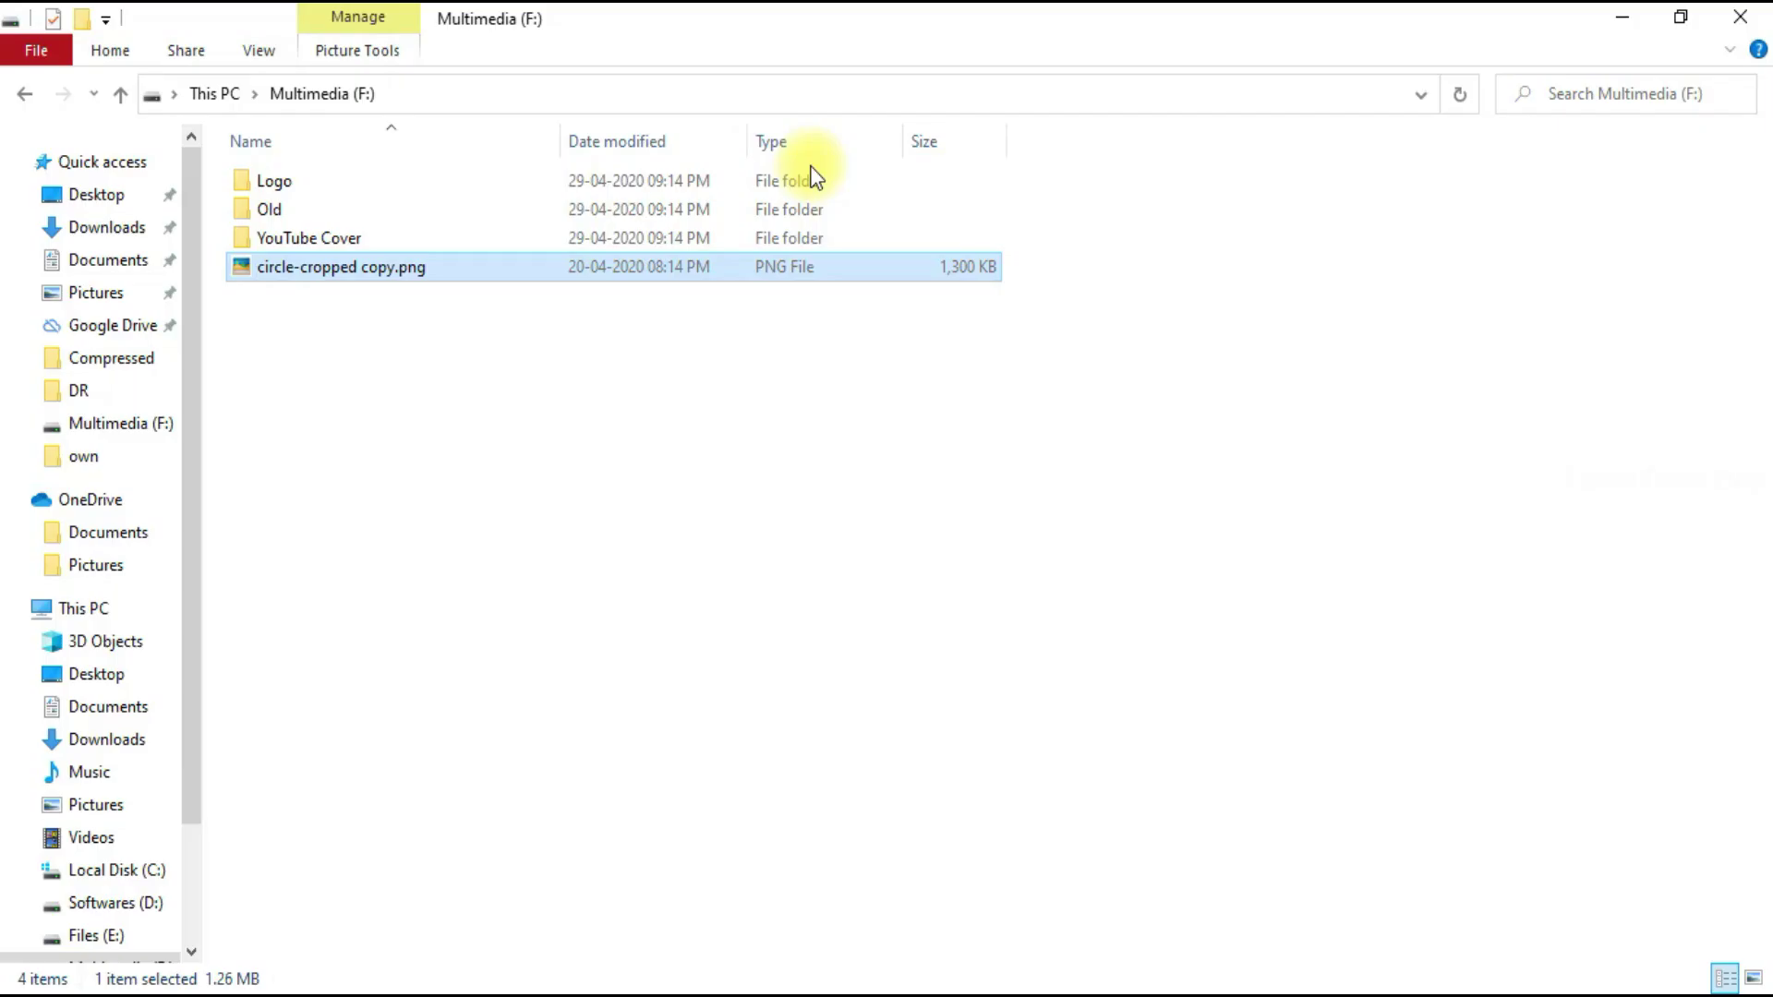
Paste circle-cropped copy.png into Files (E:) and preview it.
click(19, 92)
double_click(1023, 387)
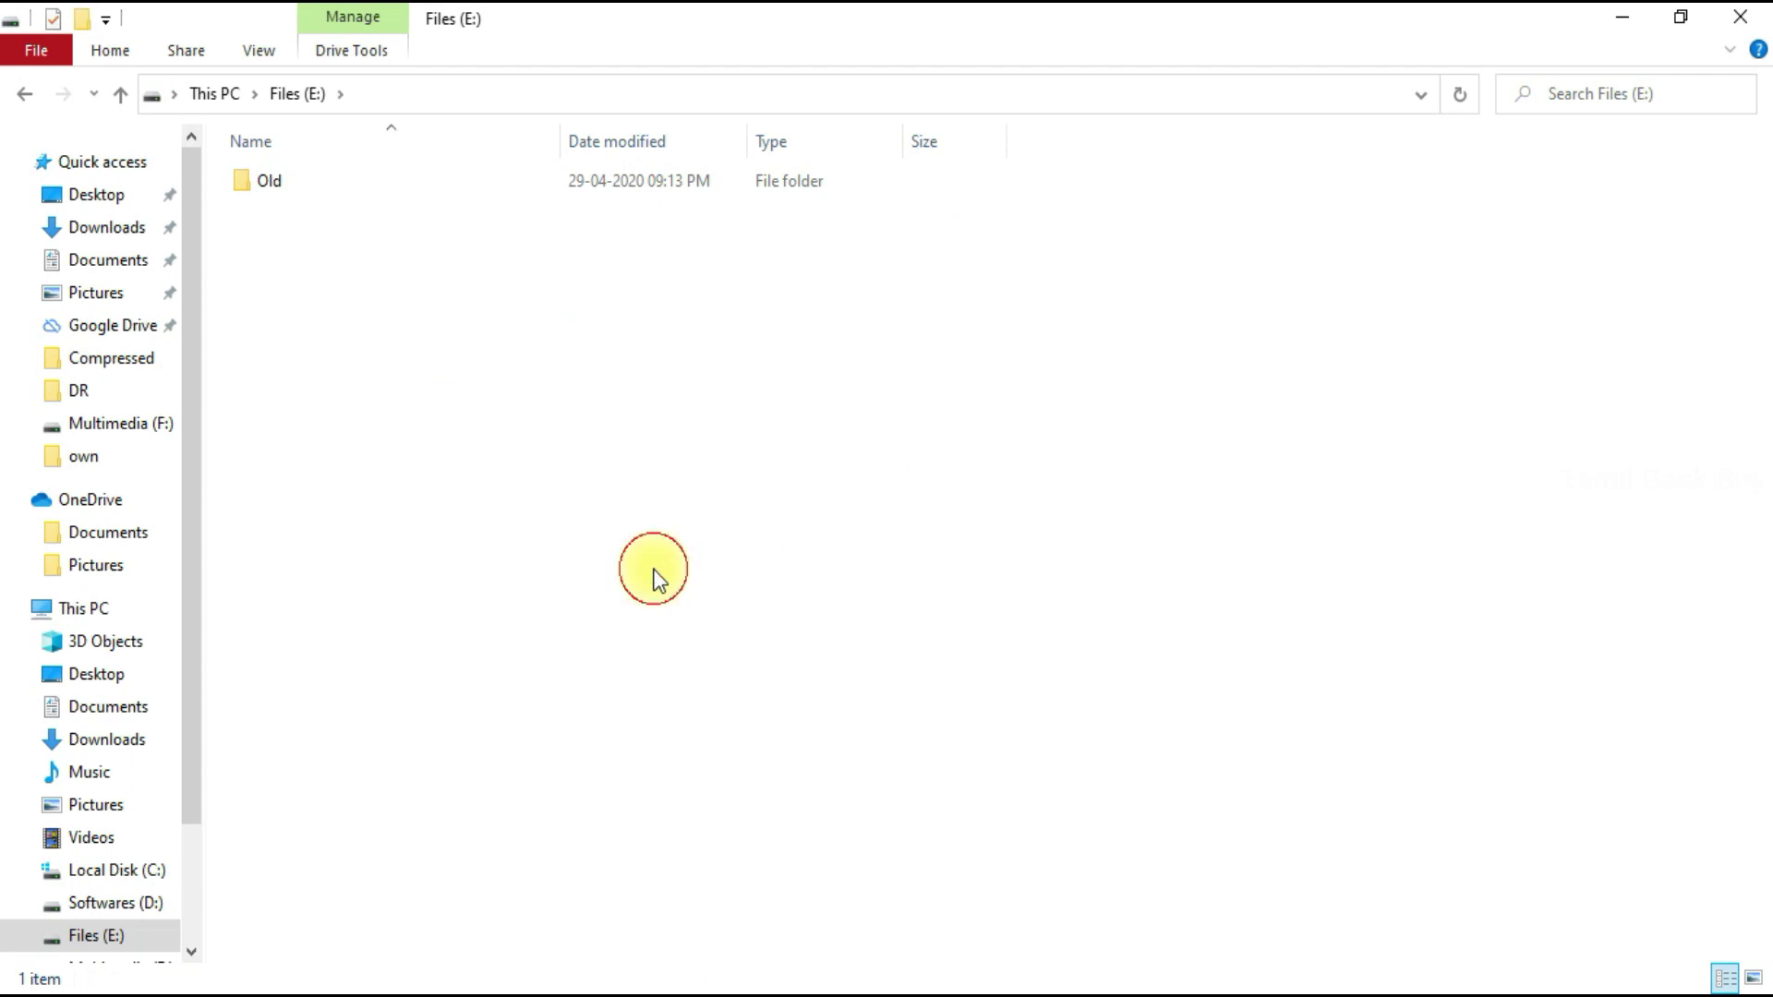
key(ctrl+v)
click(395, 358)
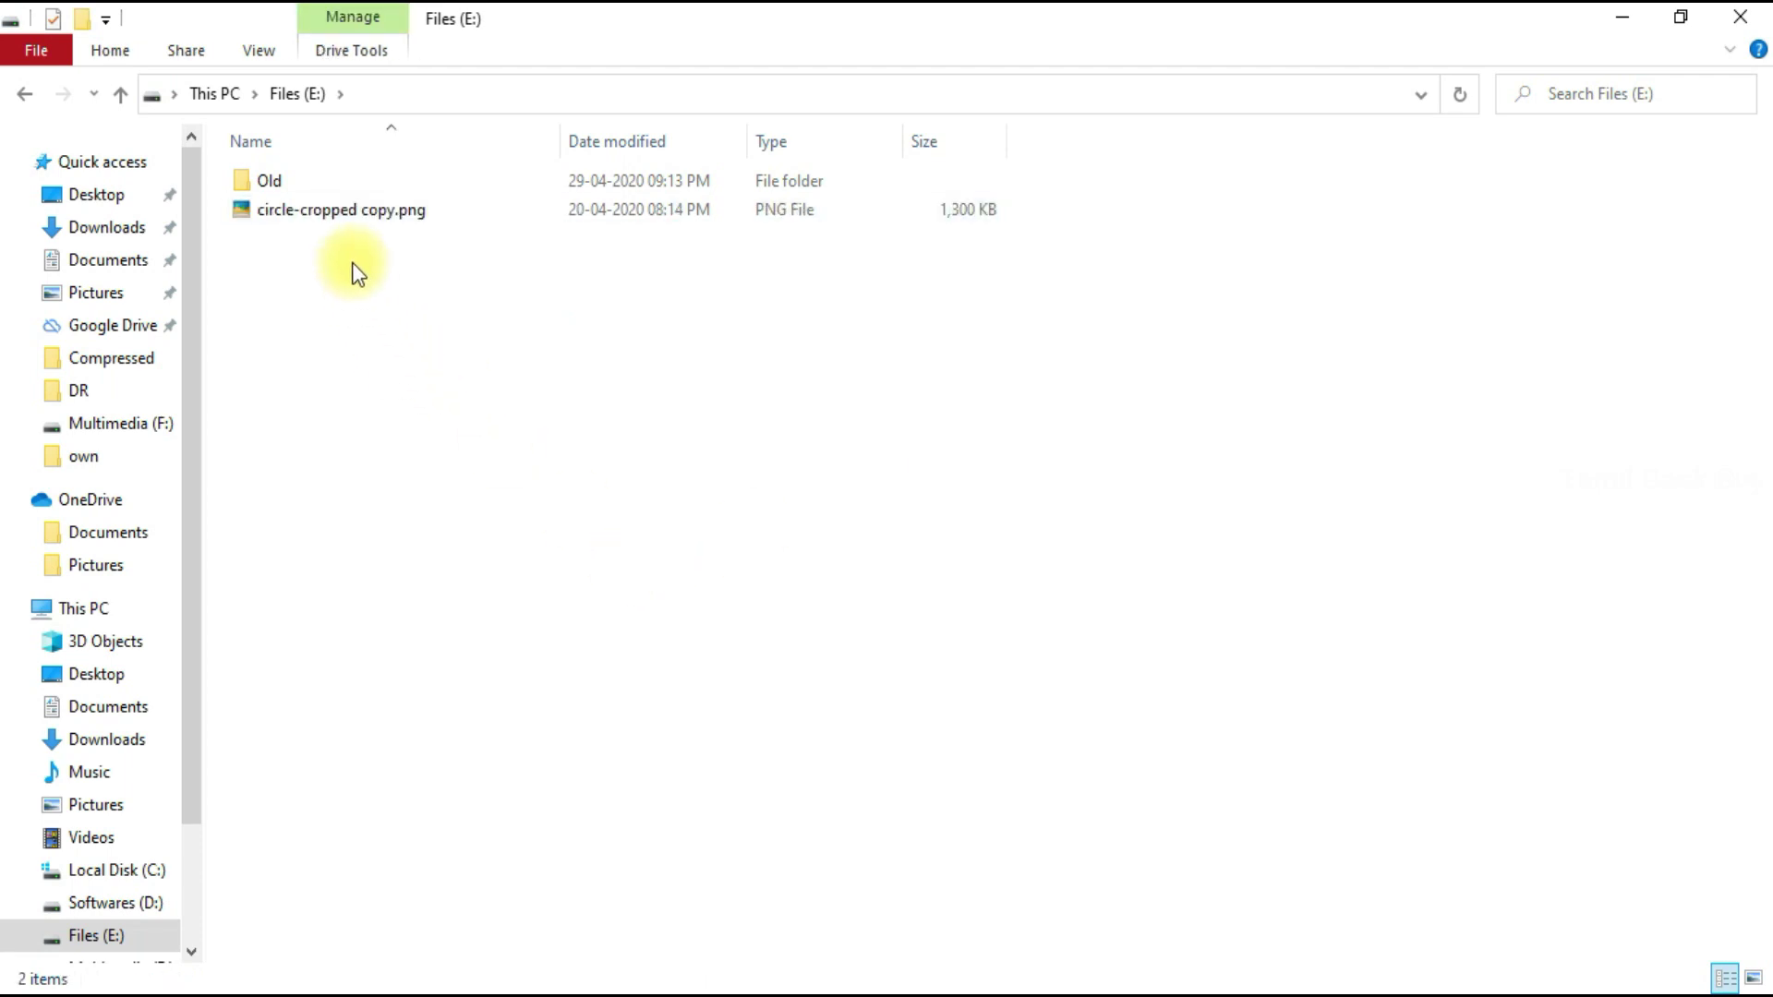
click(329, 210)
double_click(428, 222)
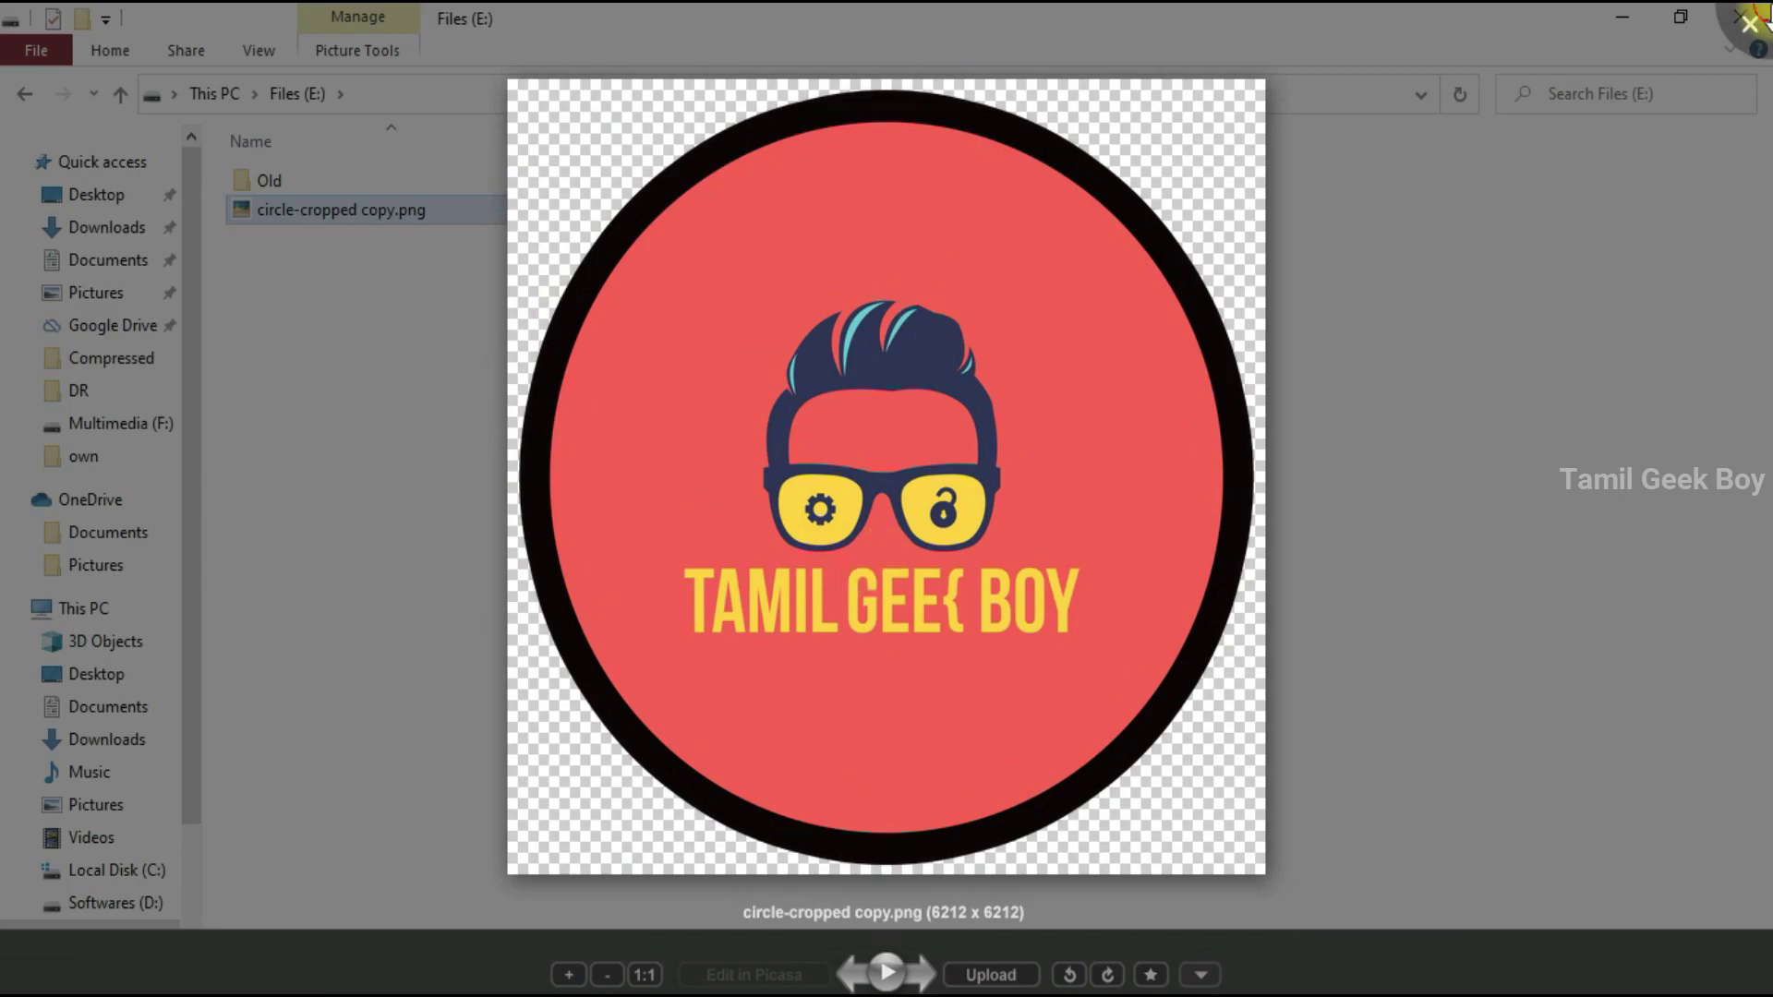
key(Escape)
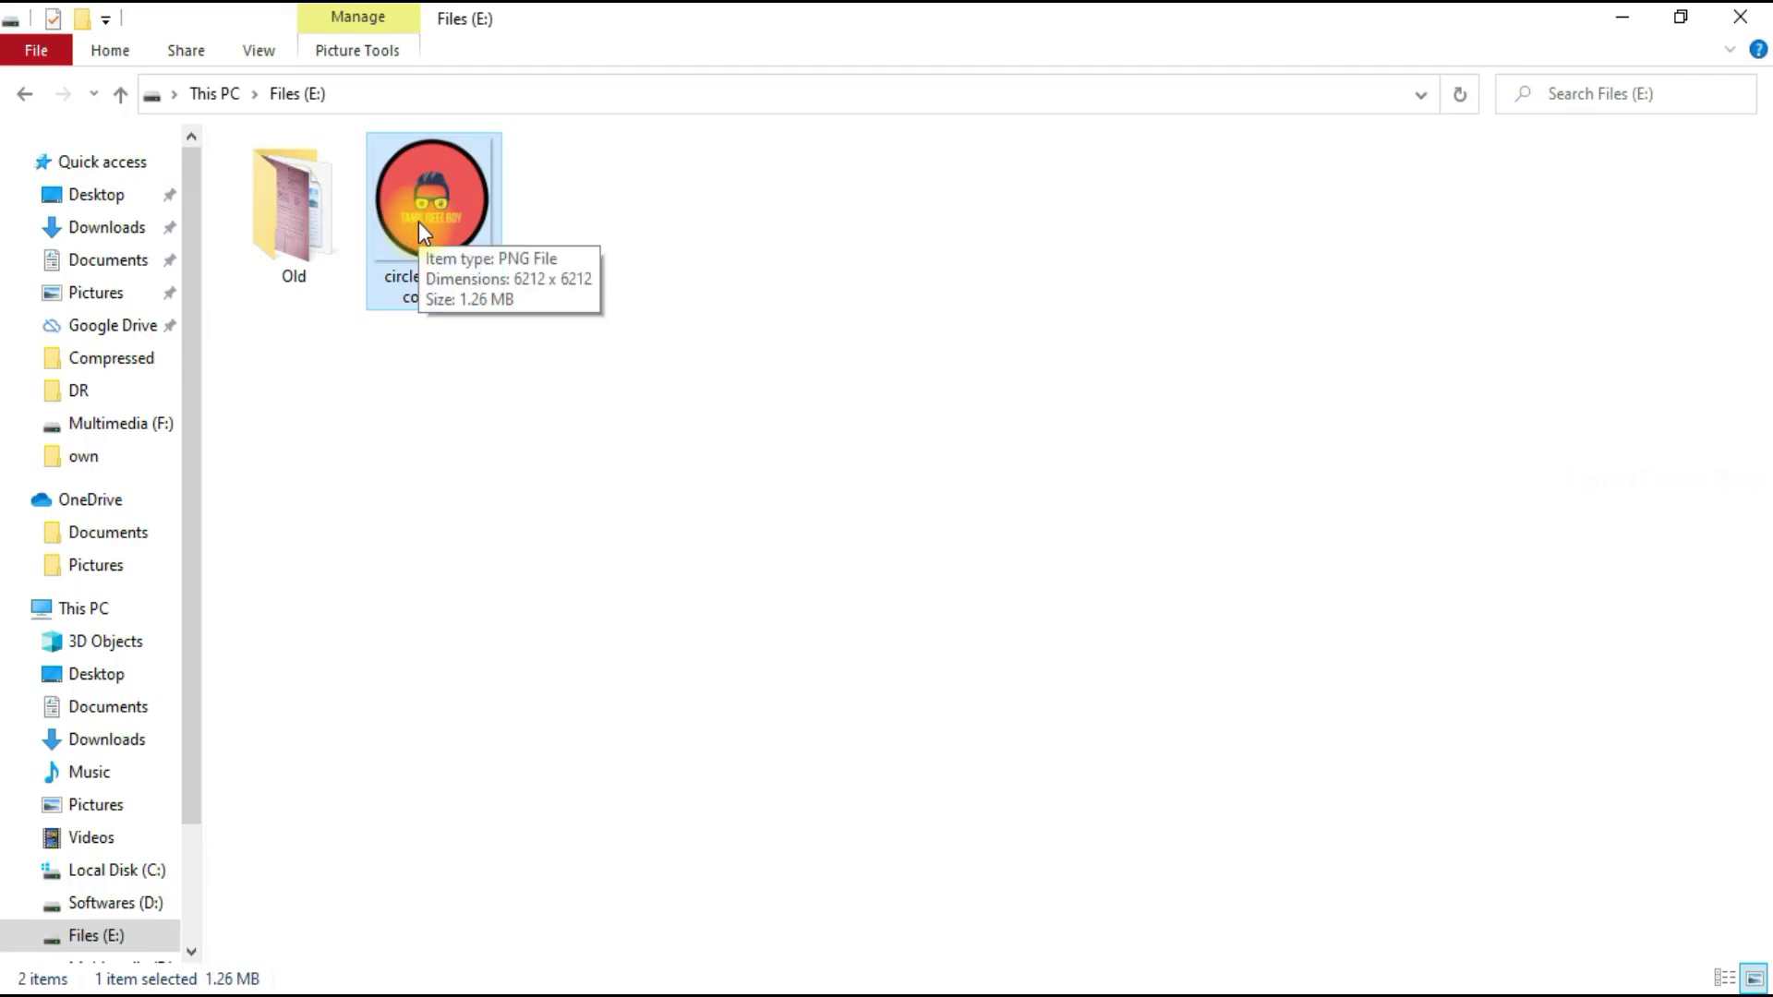
Permanently delete circle-cropped copy.png from Files (E:) and refresh the listing.
key(shift+Delete)
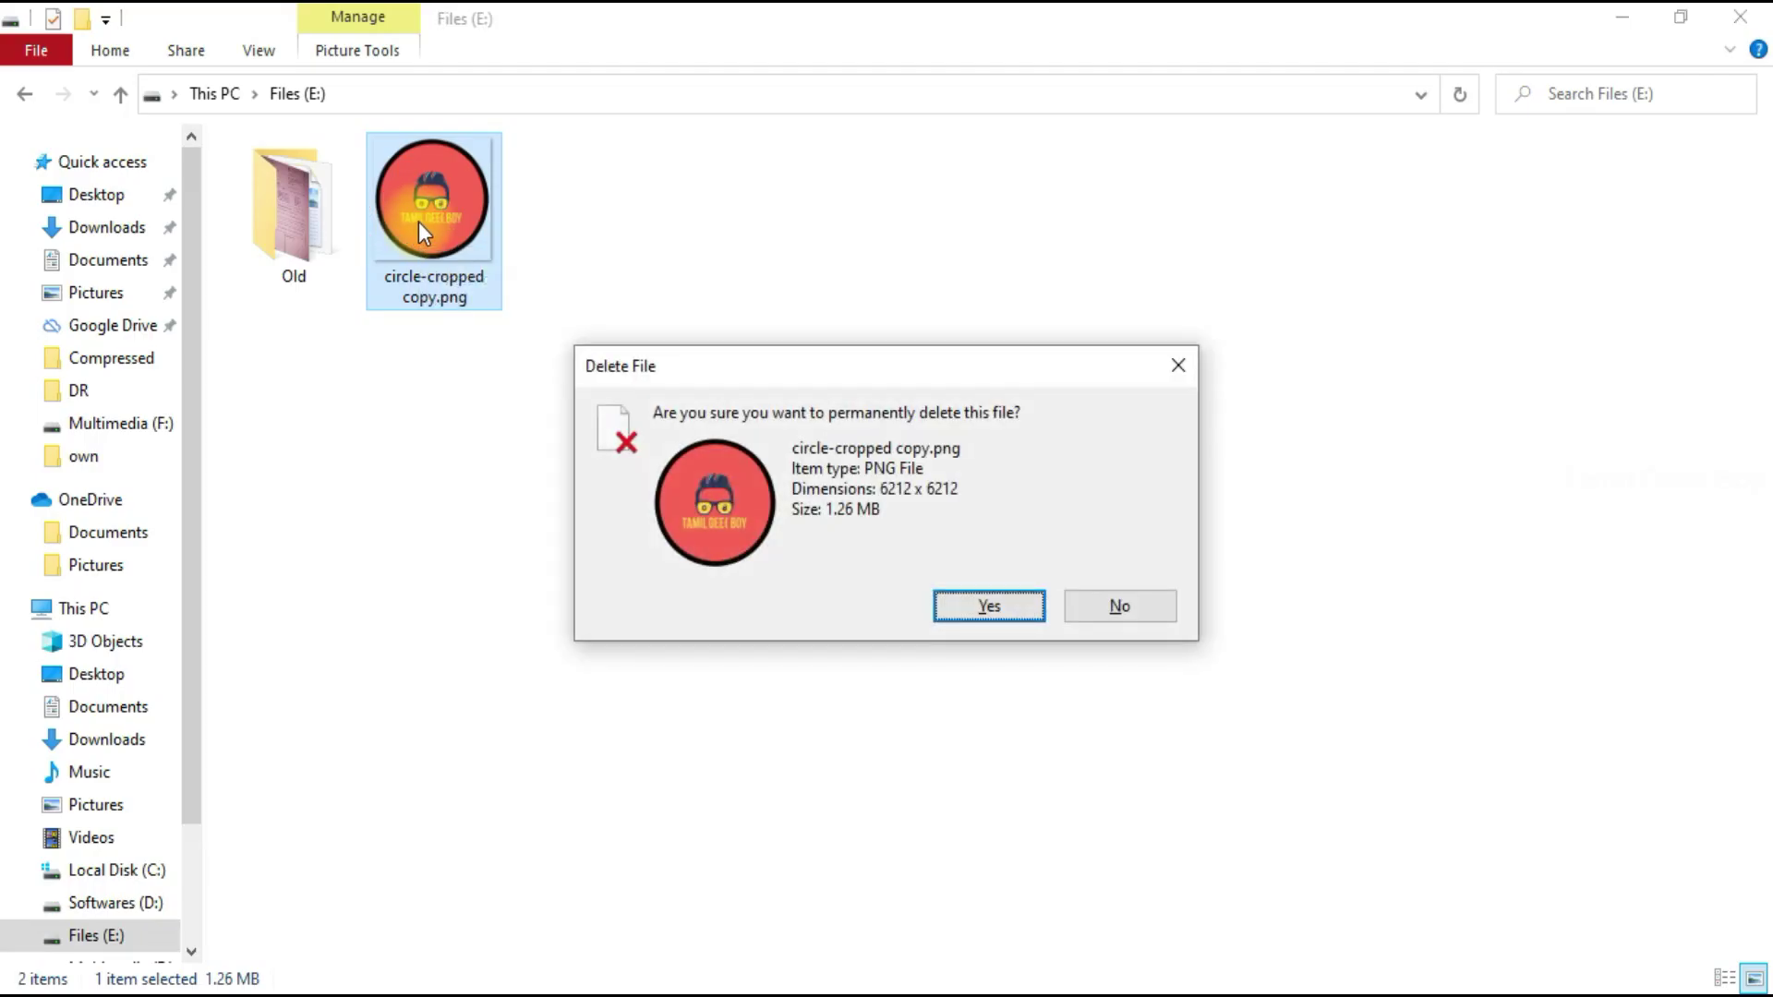
click(986, 601)
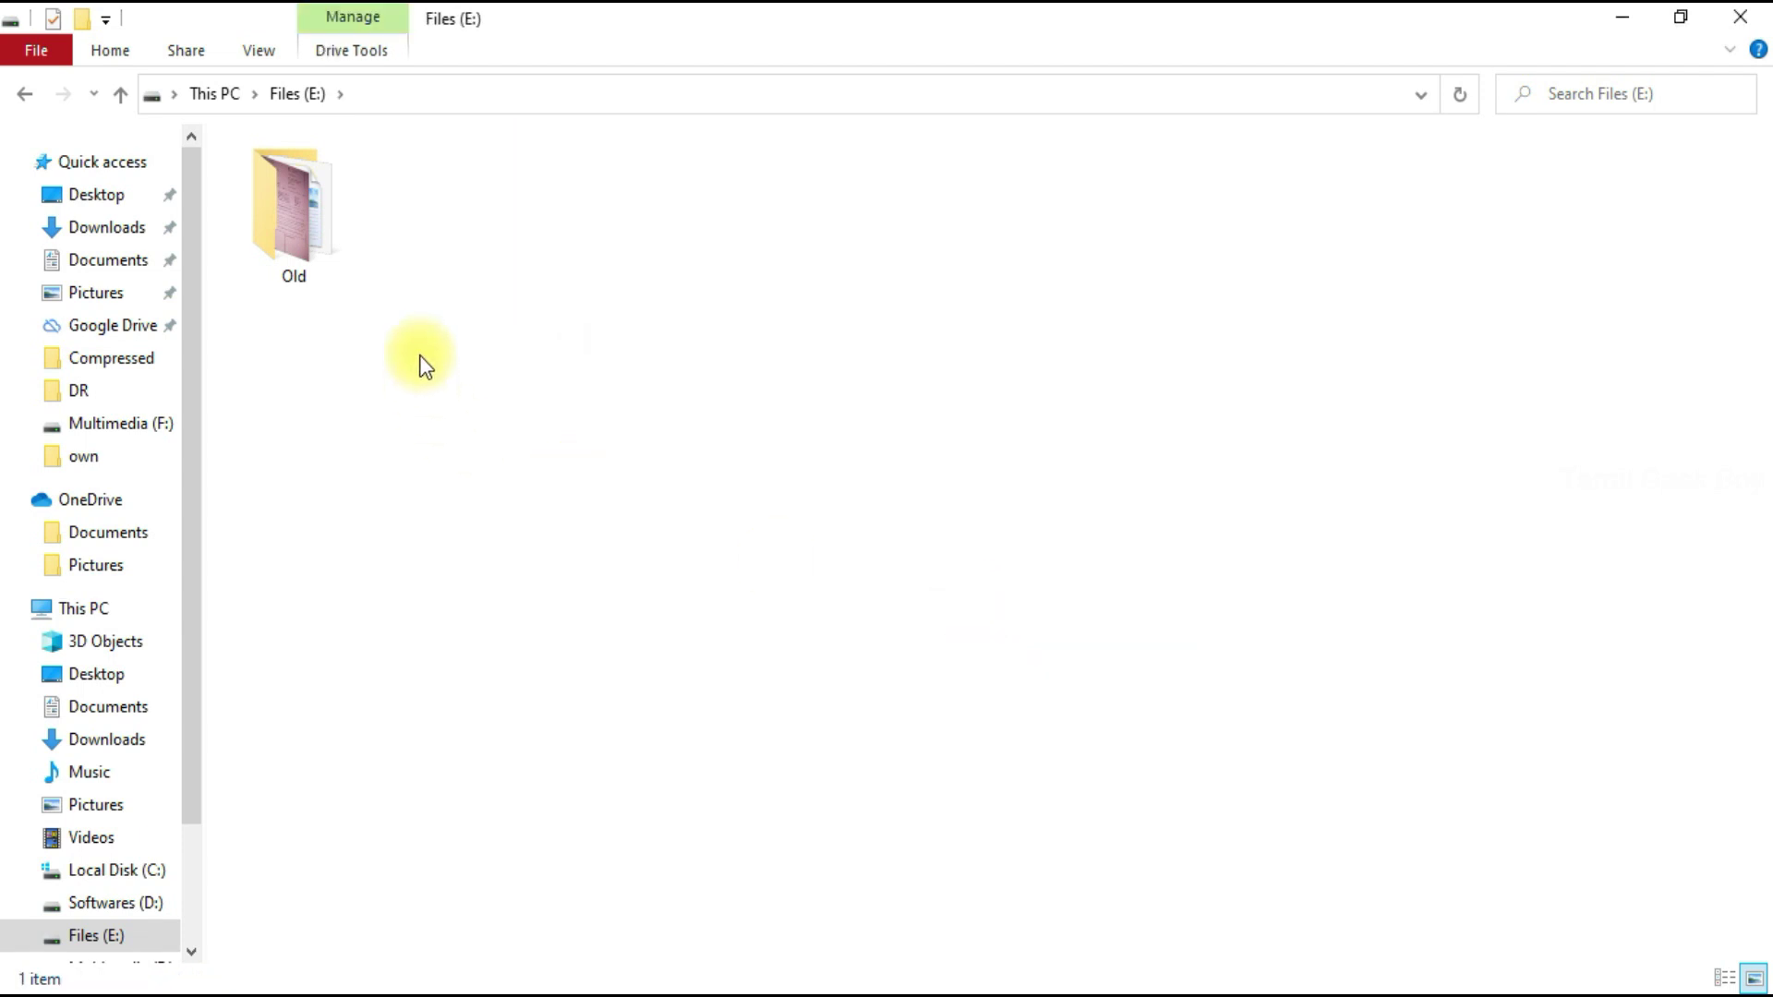
right_click(420, 314)
click(491, 436)
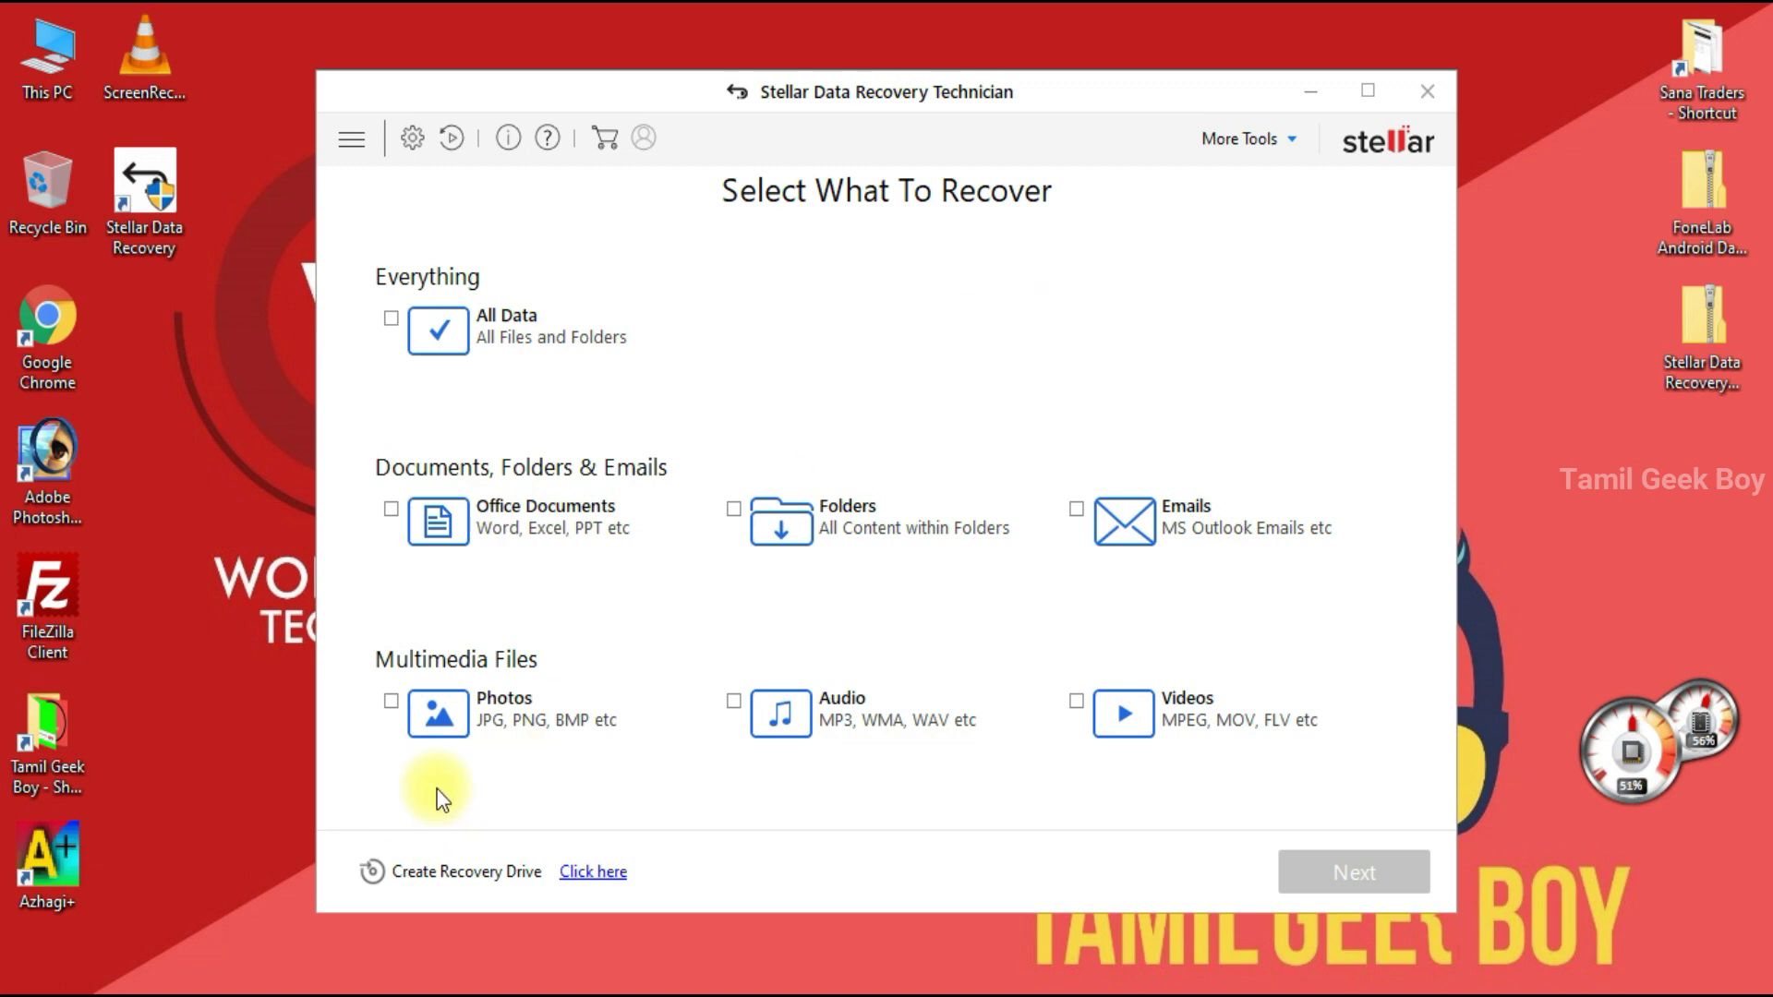
Scan the Files (E:) drive for Photos only.
click(387, 703)
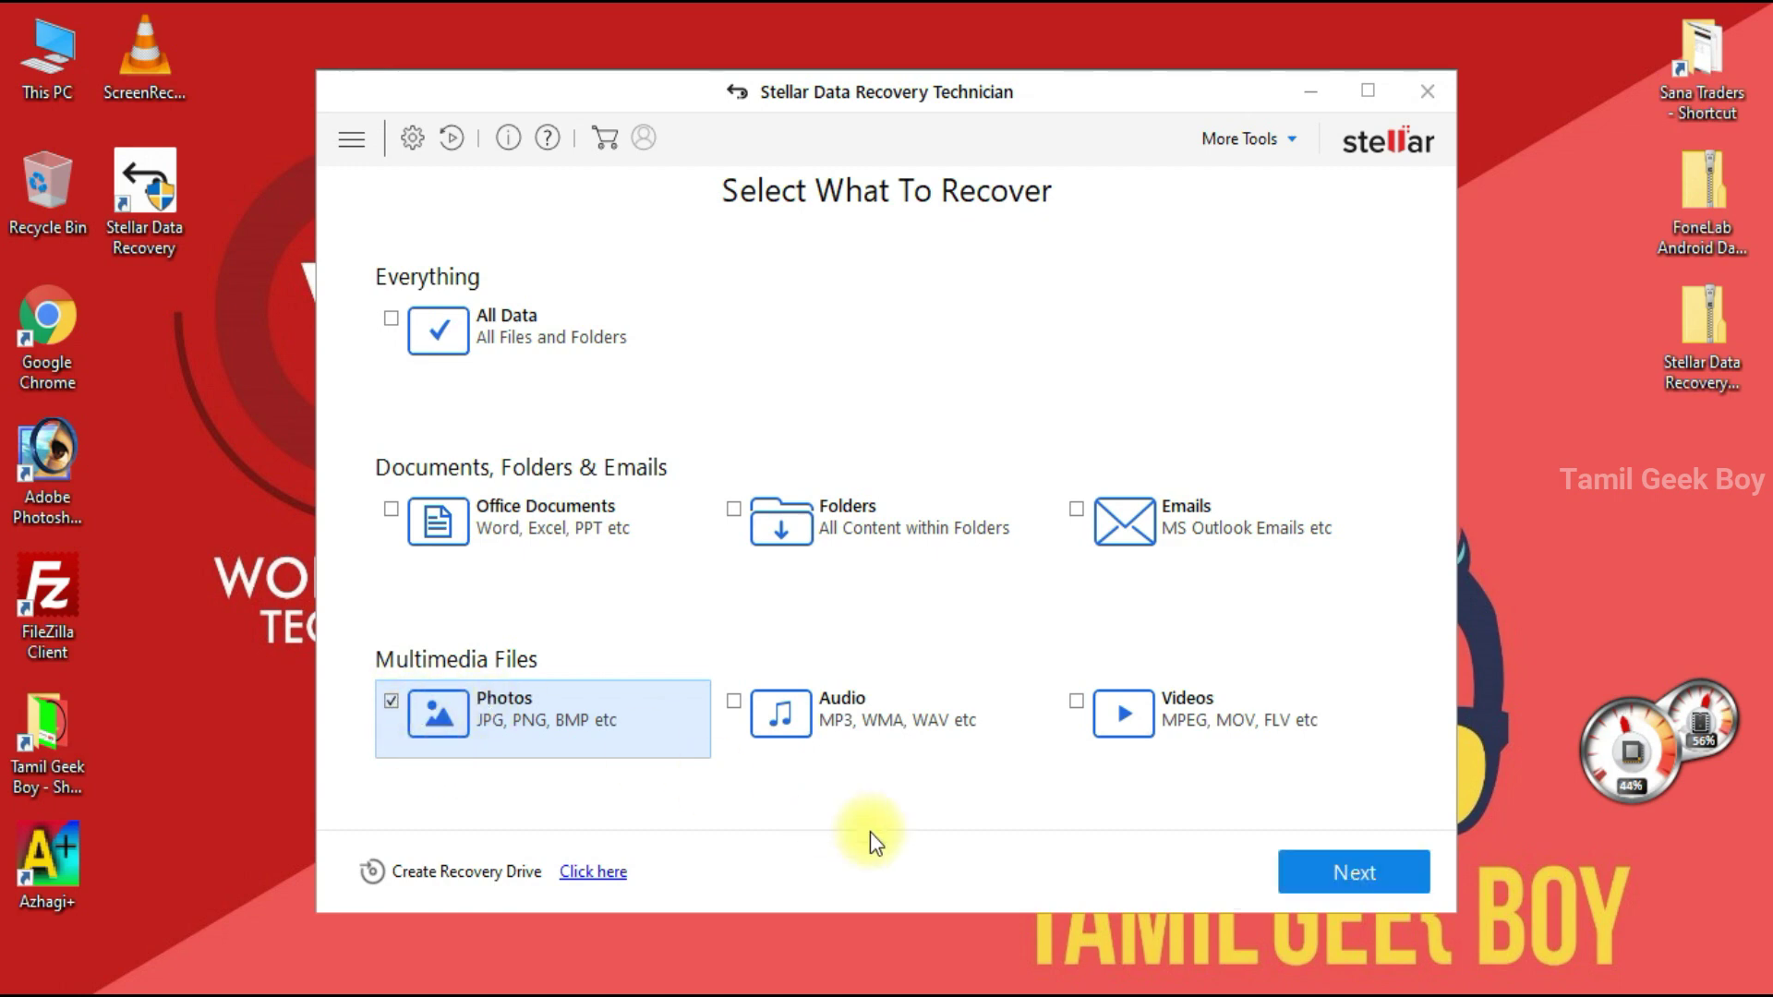
click(1363, 872)
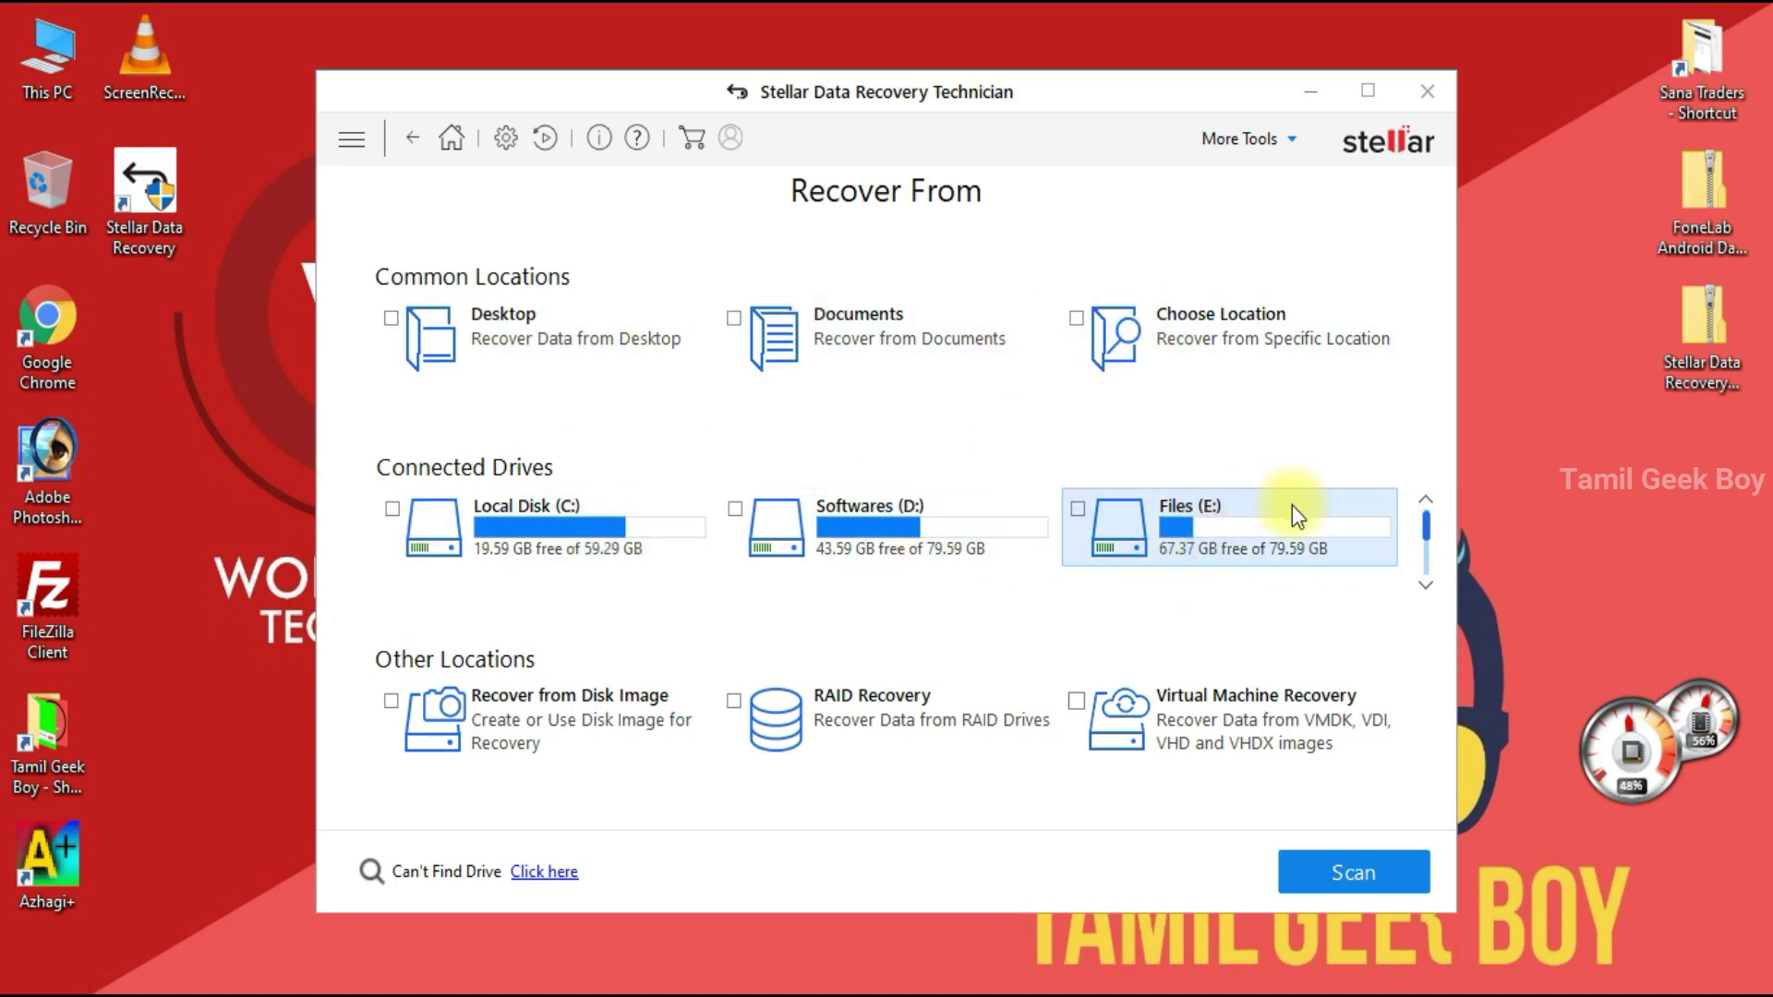
click(1076, 509)
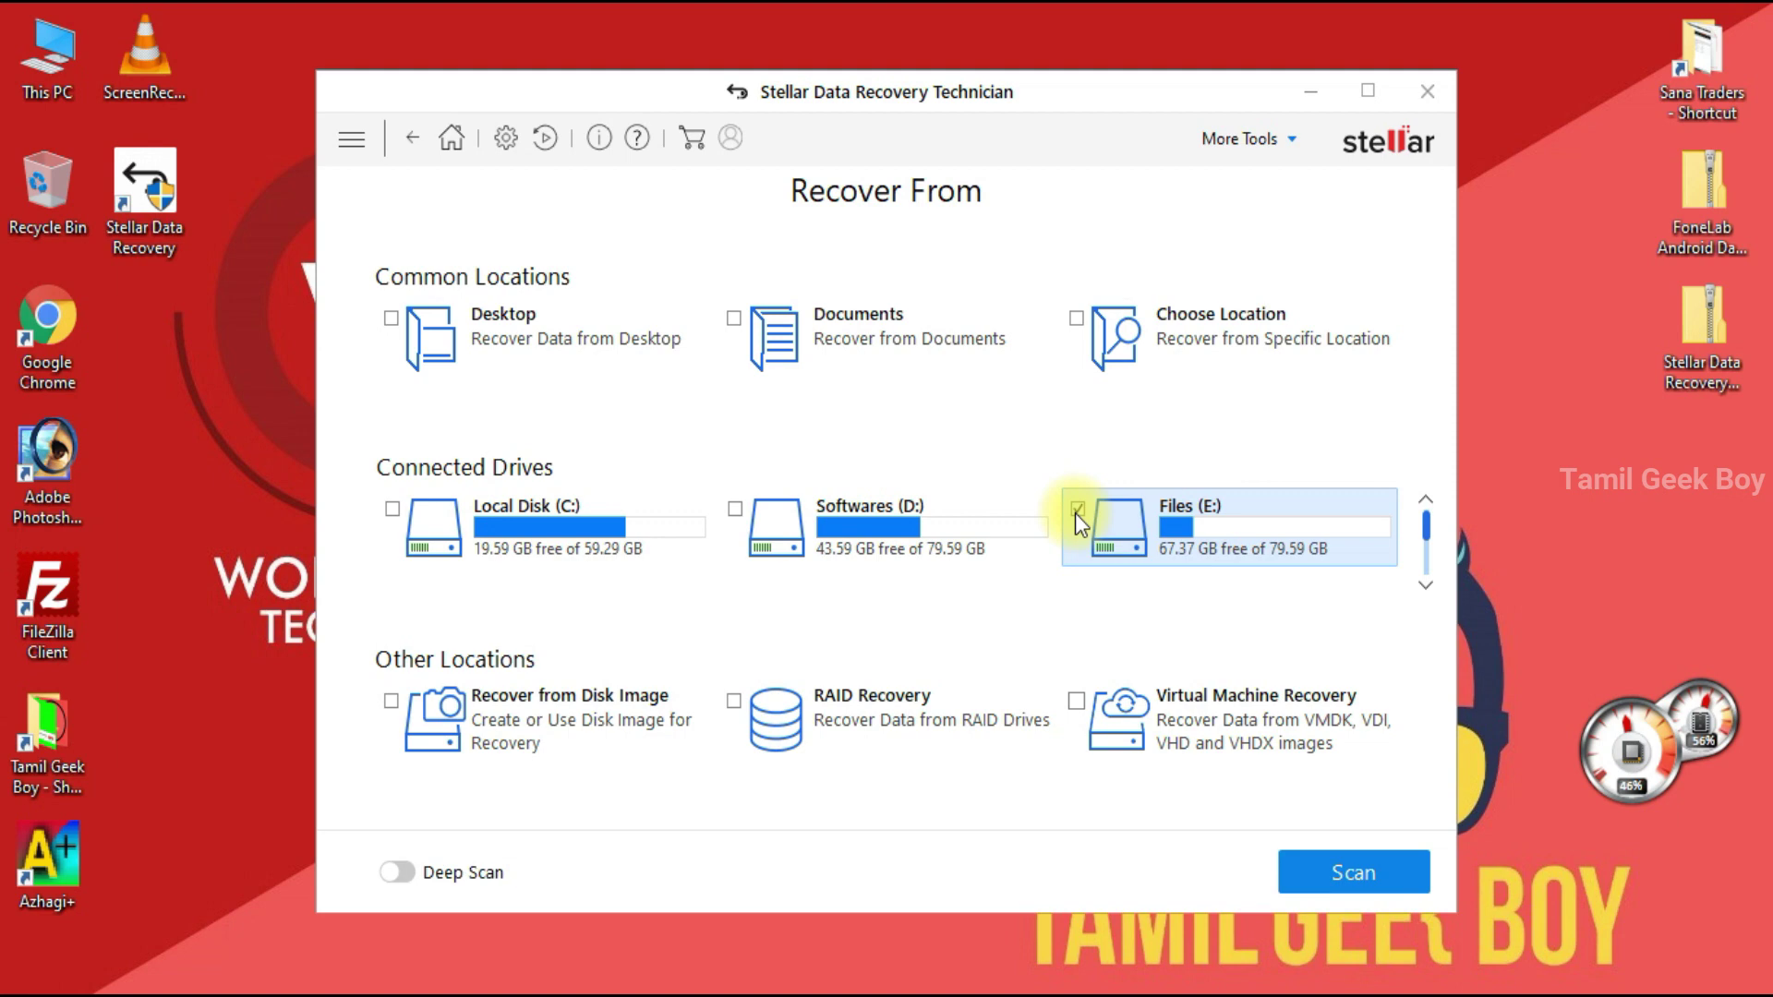
click(1353, 871)
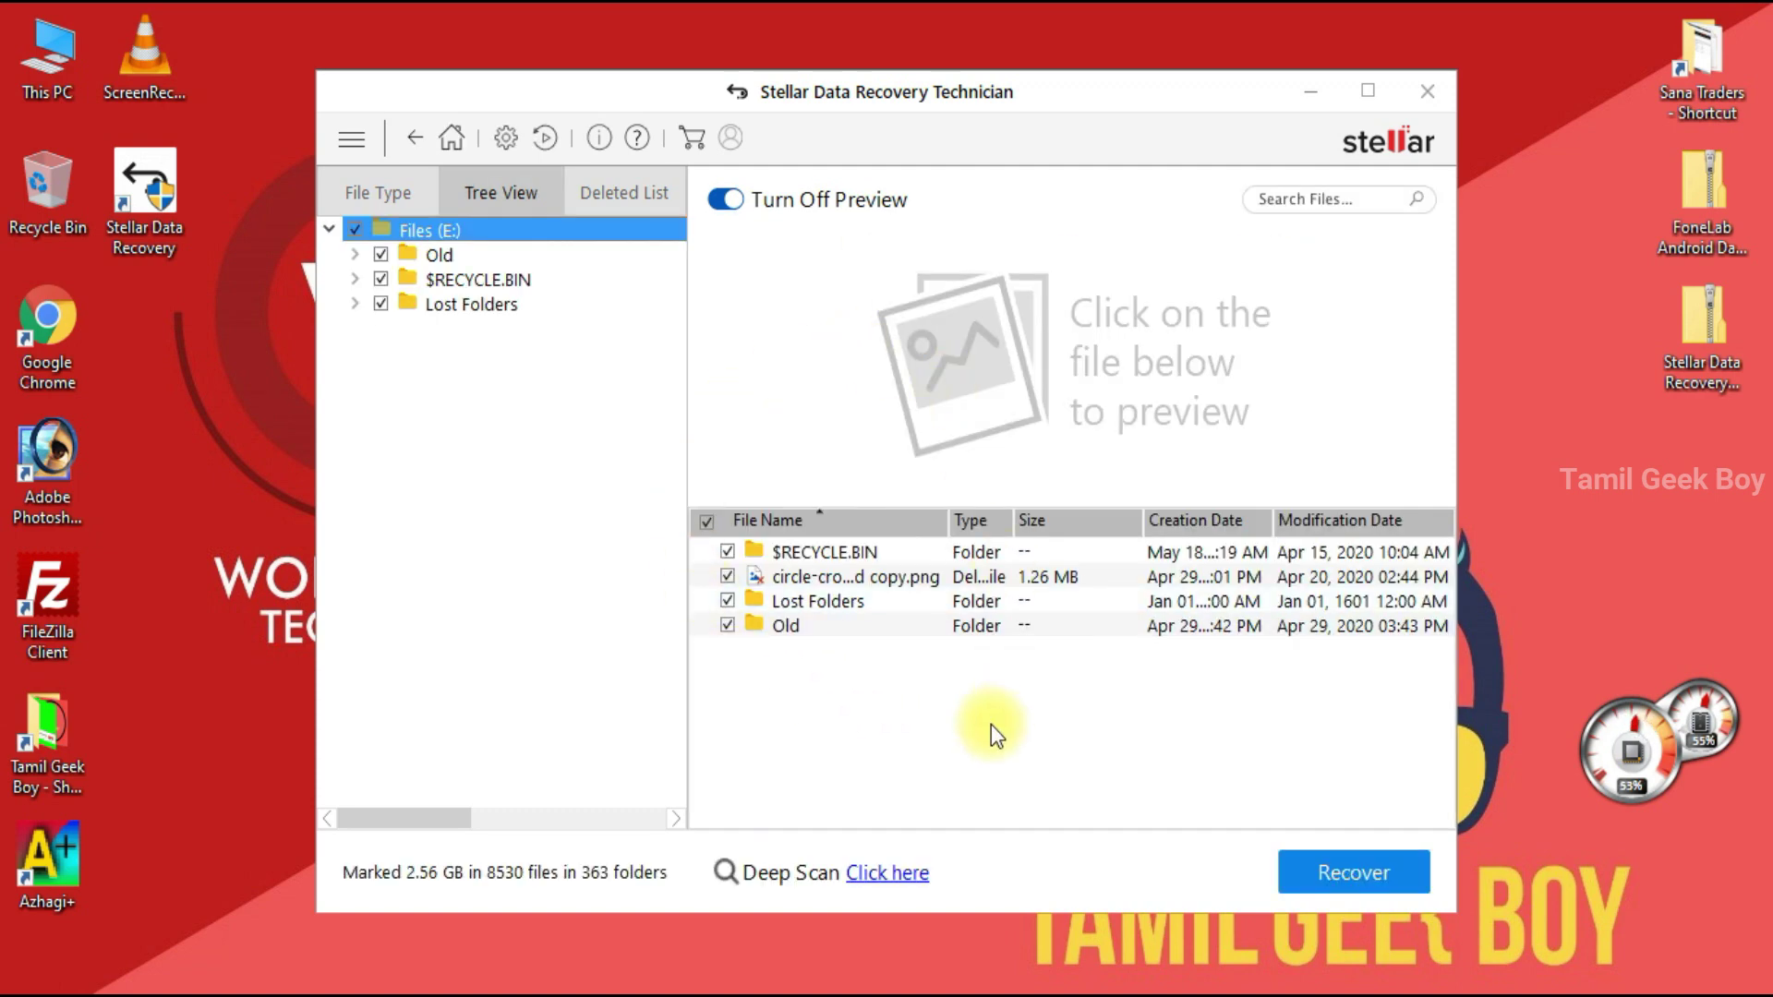
Preview circle-cropped copy.png, mark only that file on Files (E:), and start recovery.
double_click(451, 234)
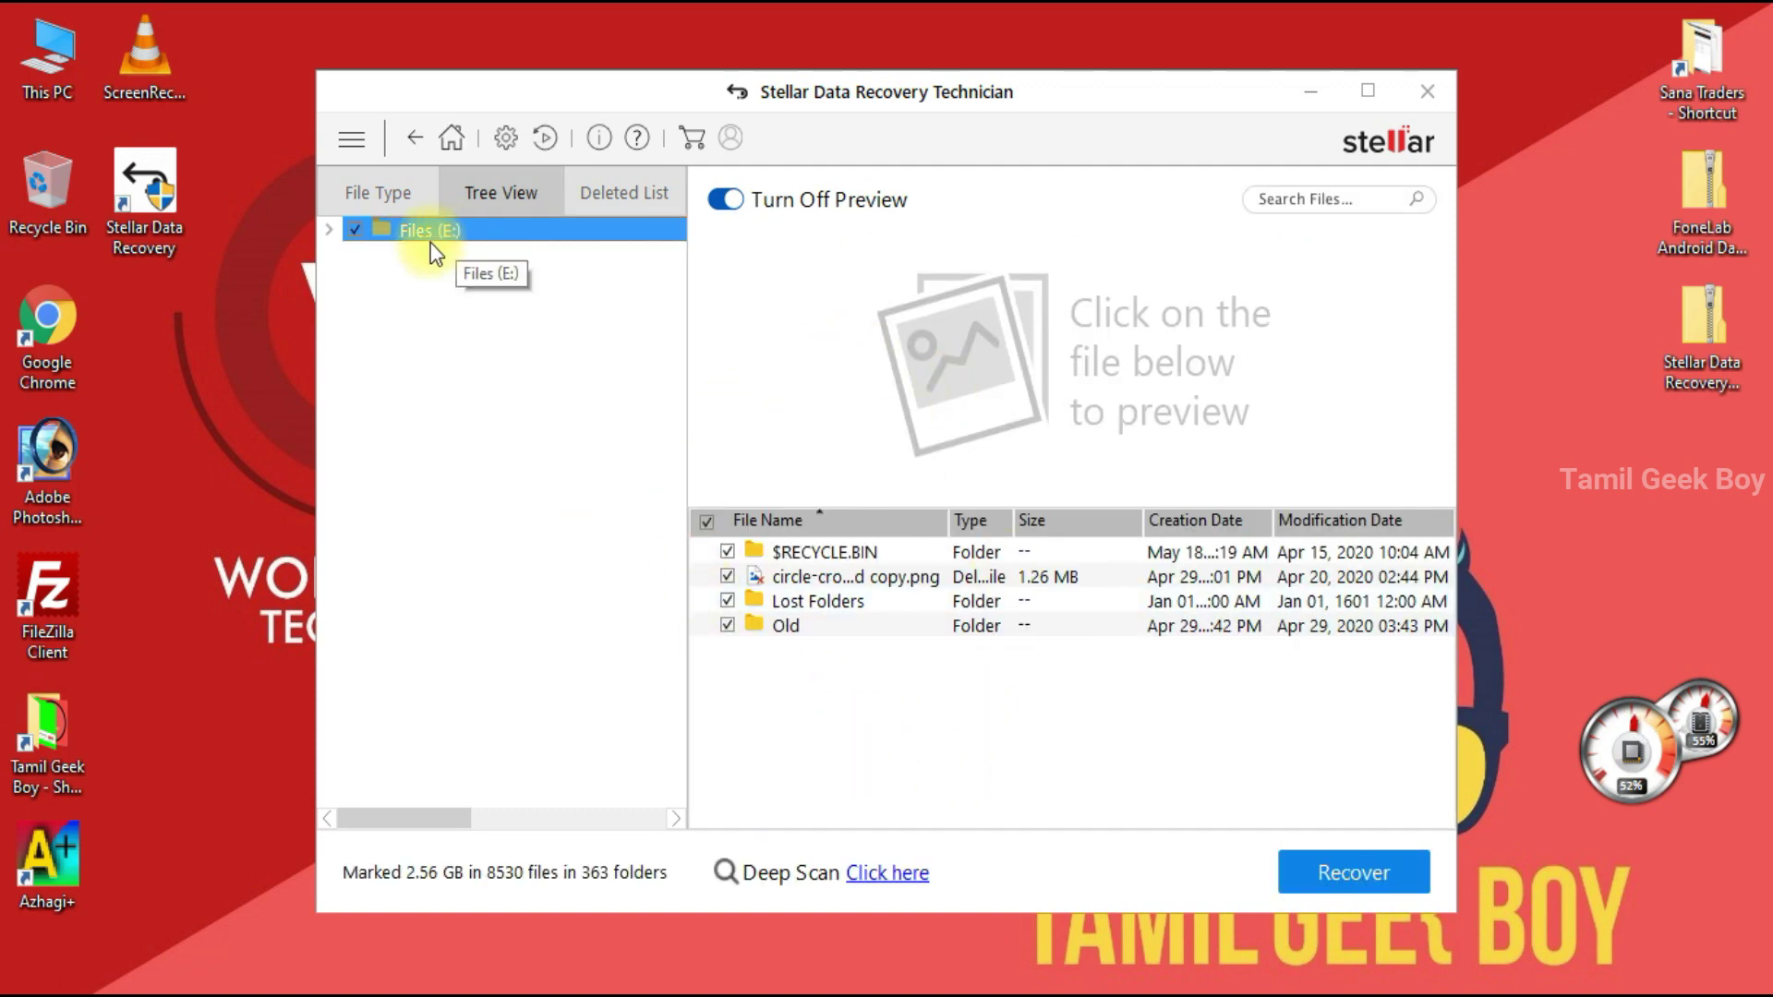
double_click(415, 231)
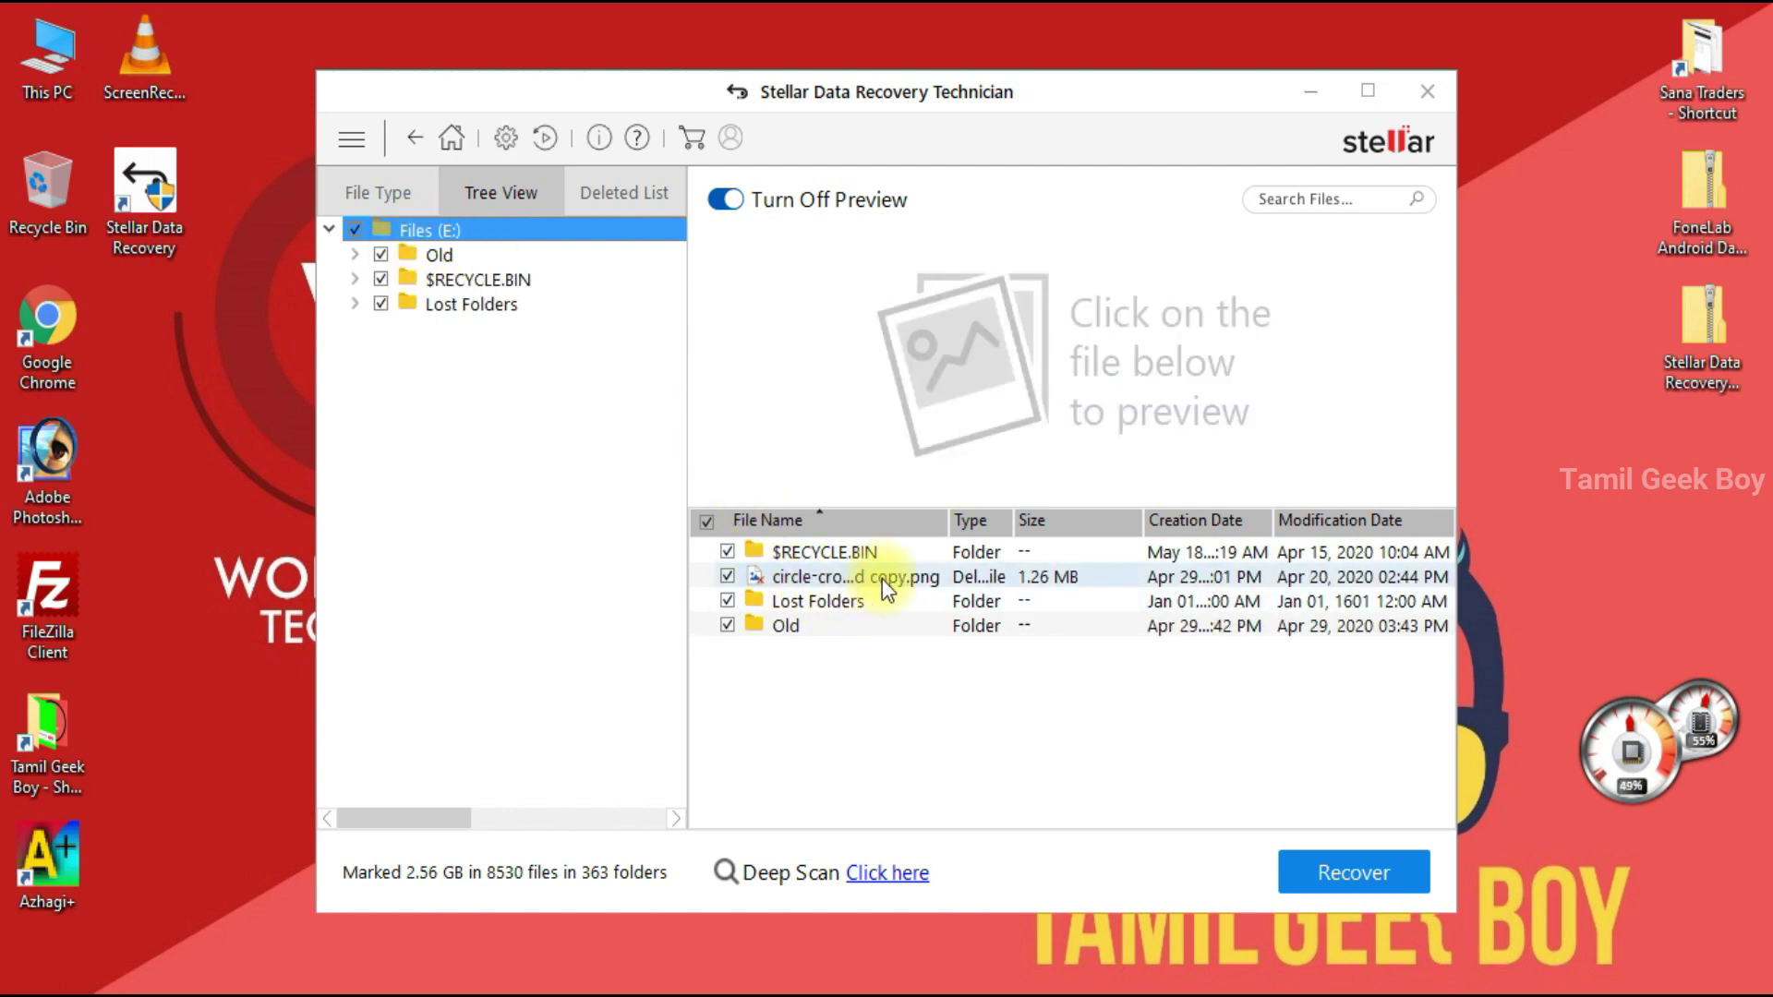
click(812, 580)
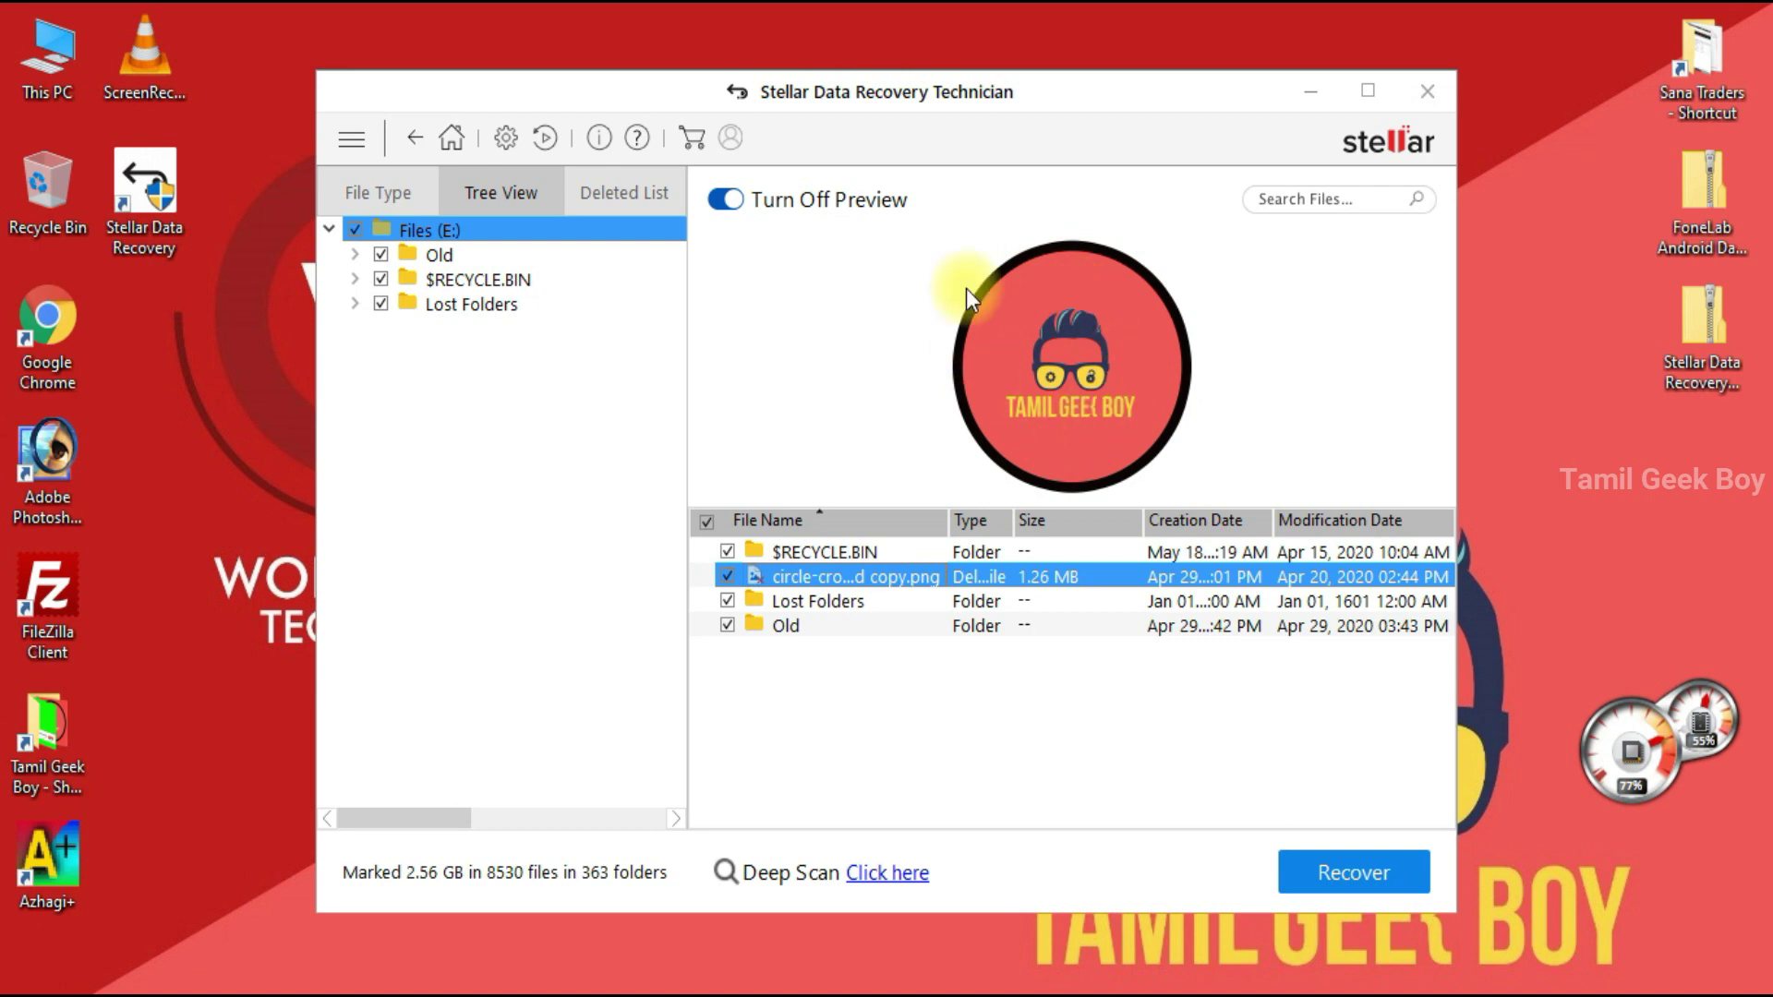
click(355, 230)
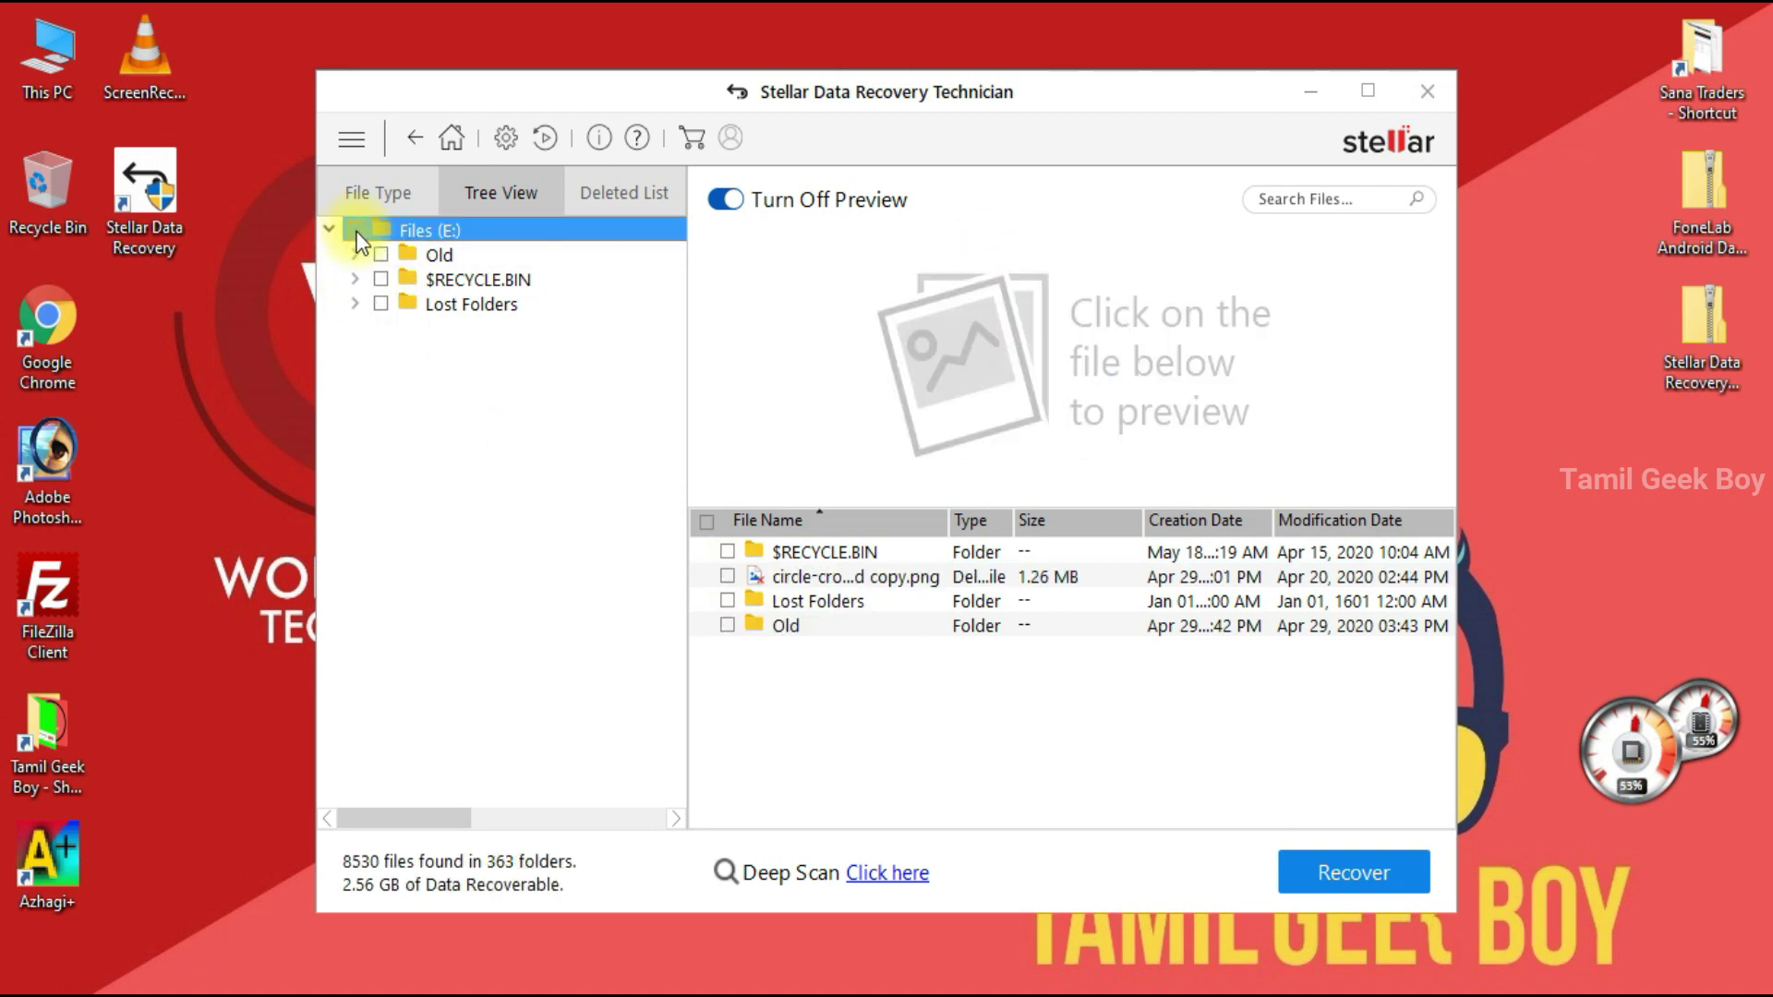
click(729, 577)
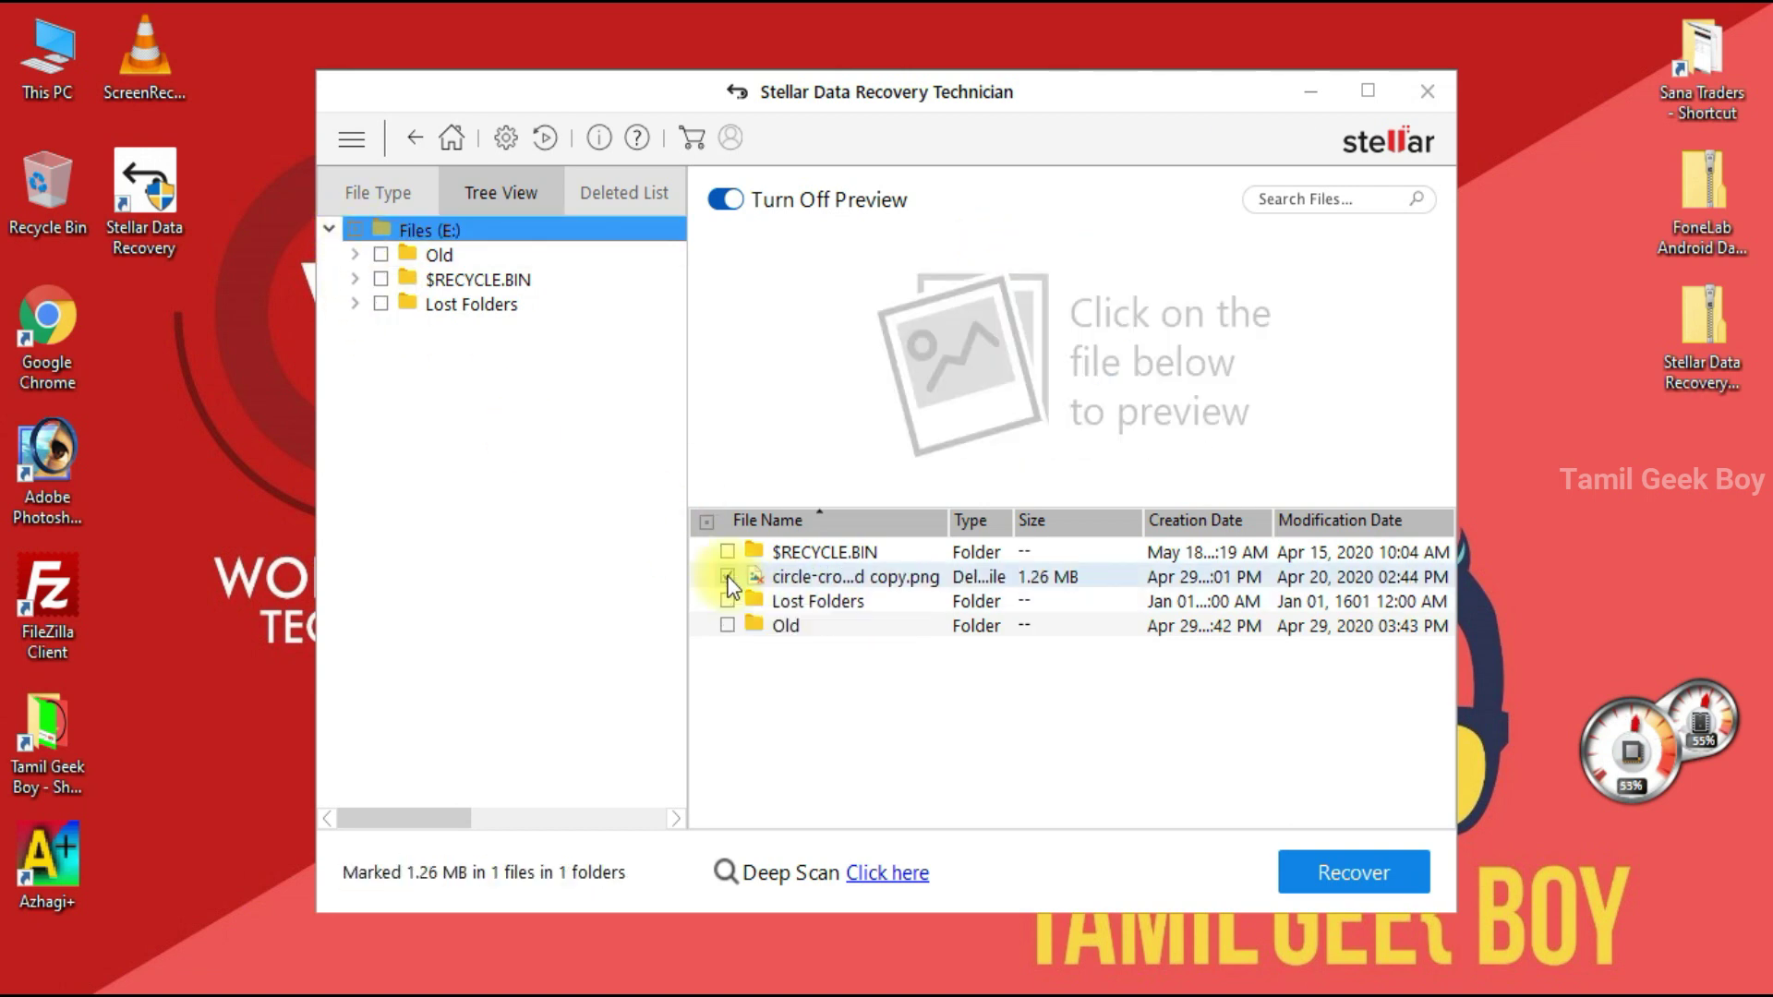
click(1355, 873)
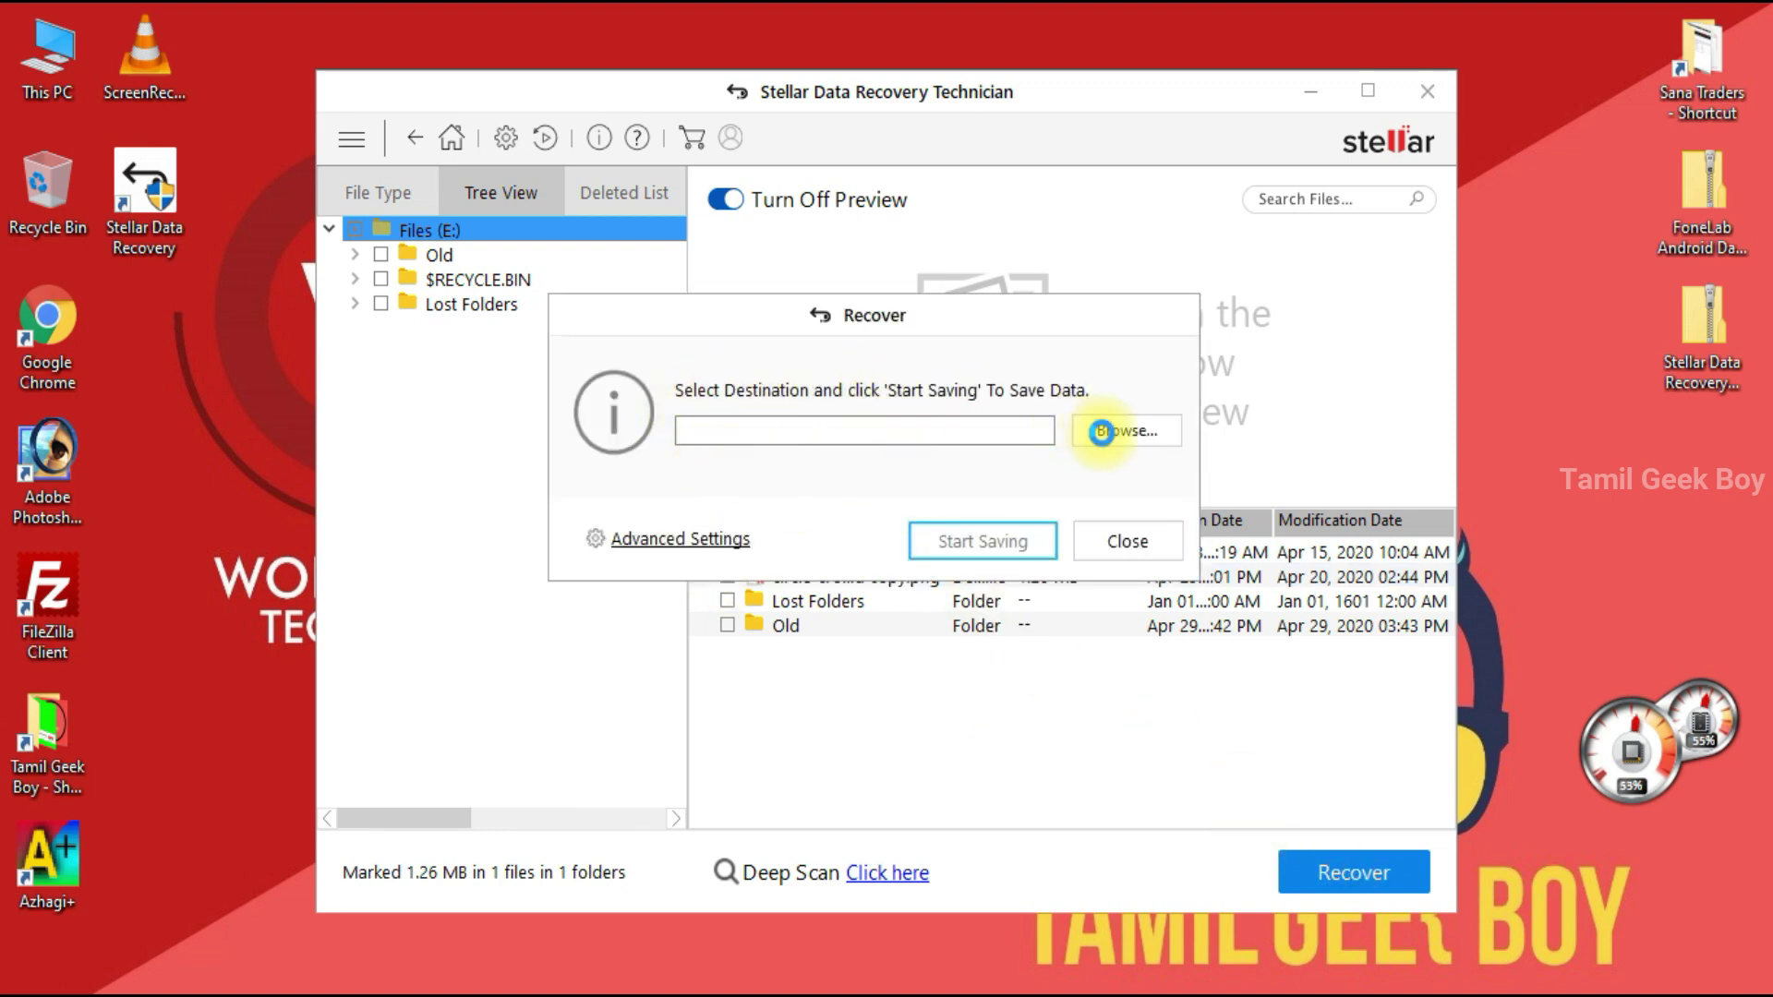
Save the recovered circle-cropped copy.png to the Desktop folder.
click(1103, 432)
scroll(739, 557, up, 5)
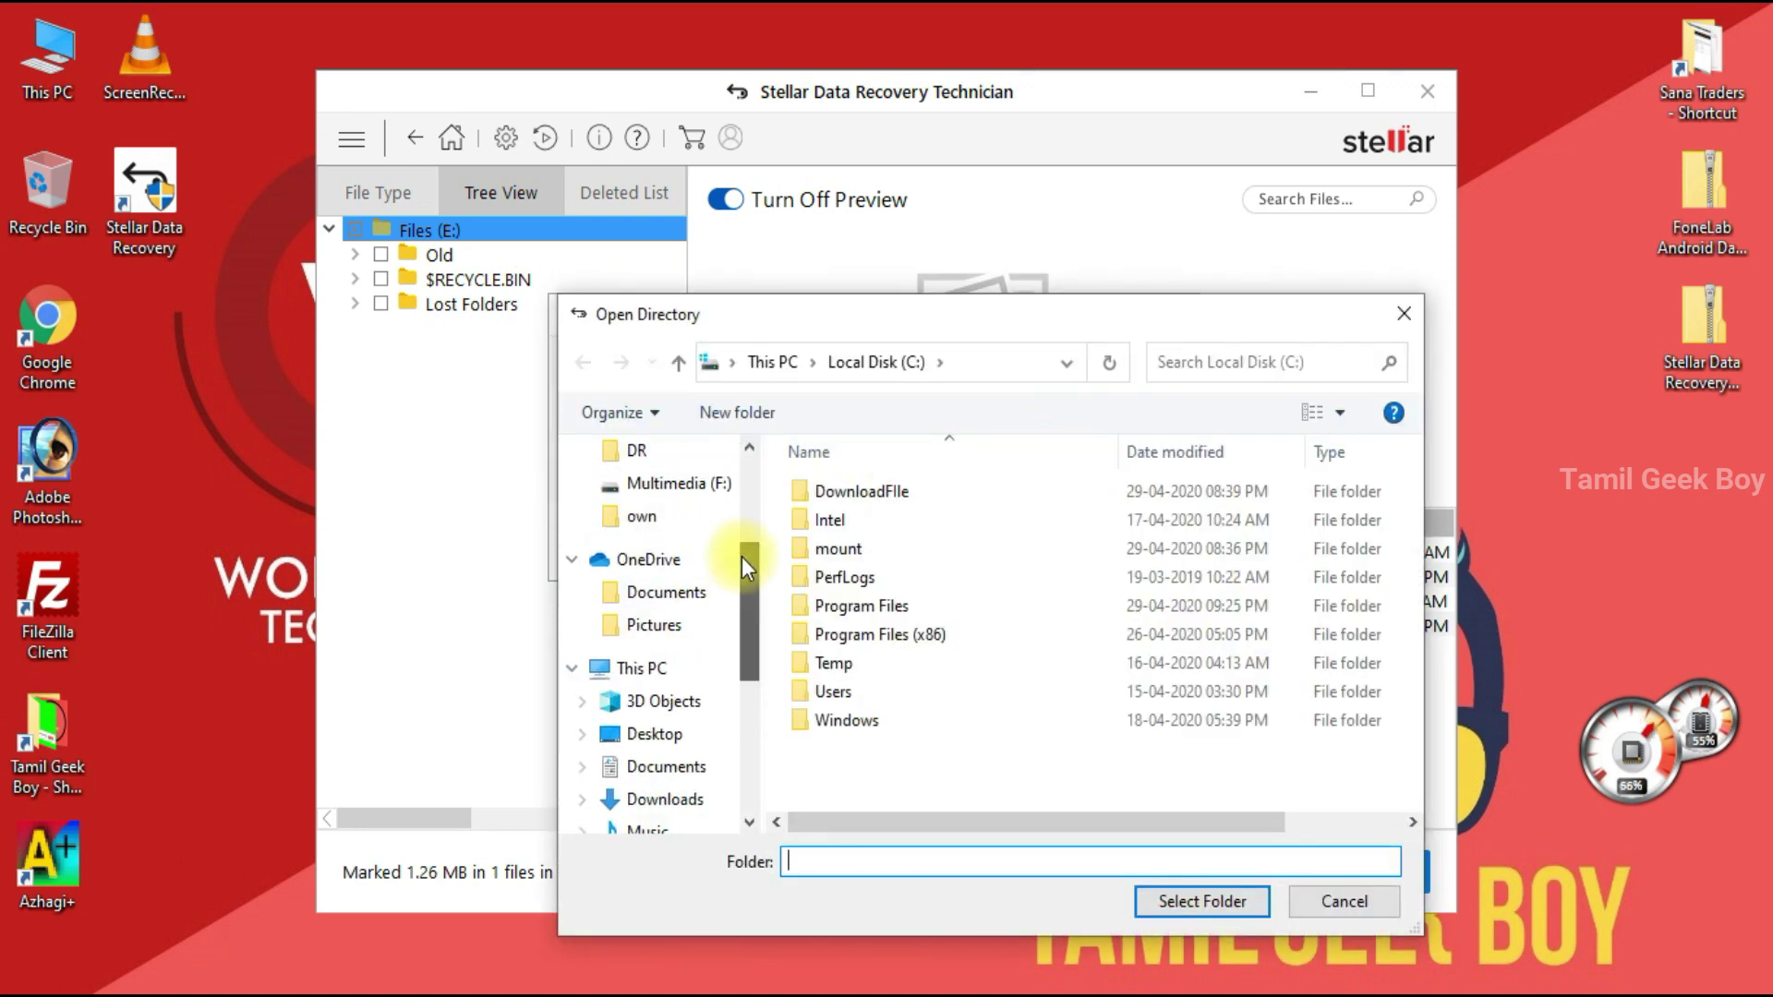
click(658, 505)
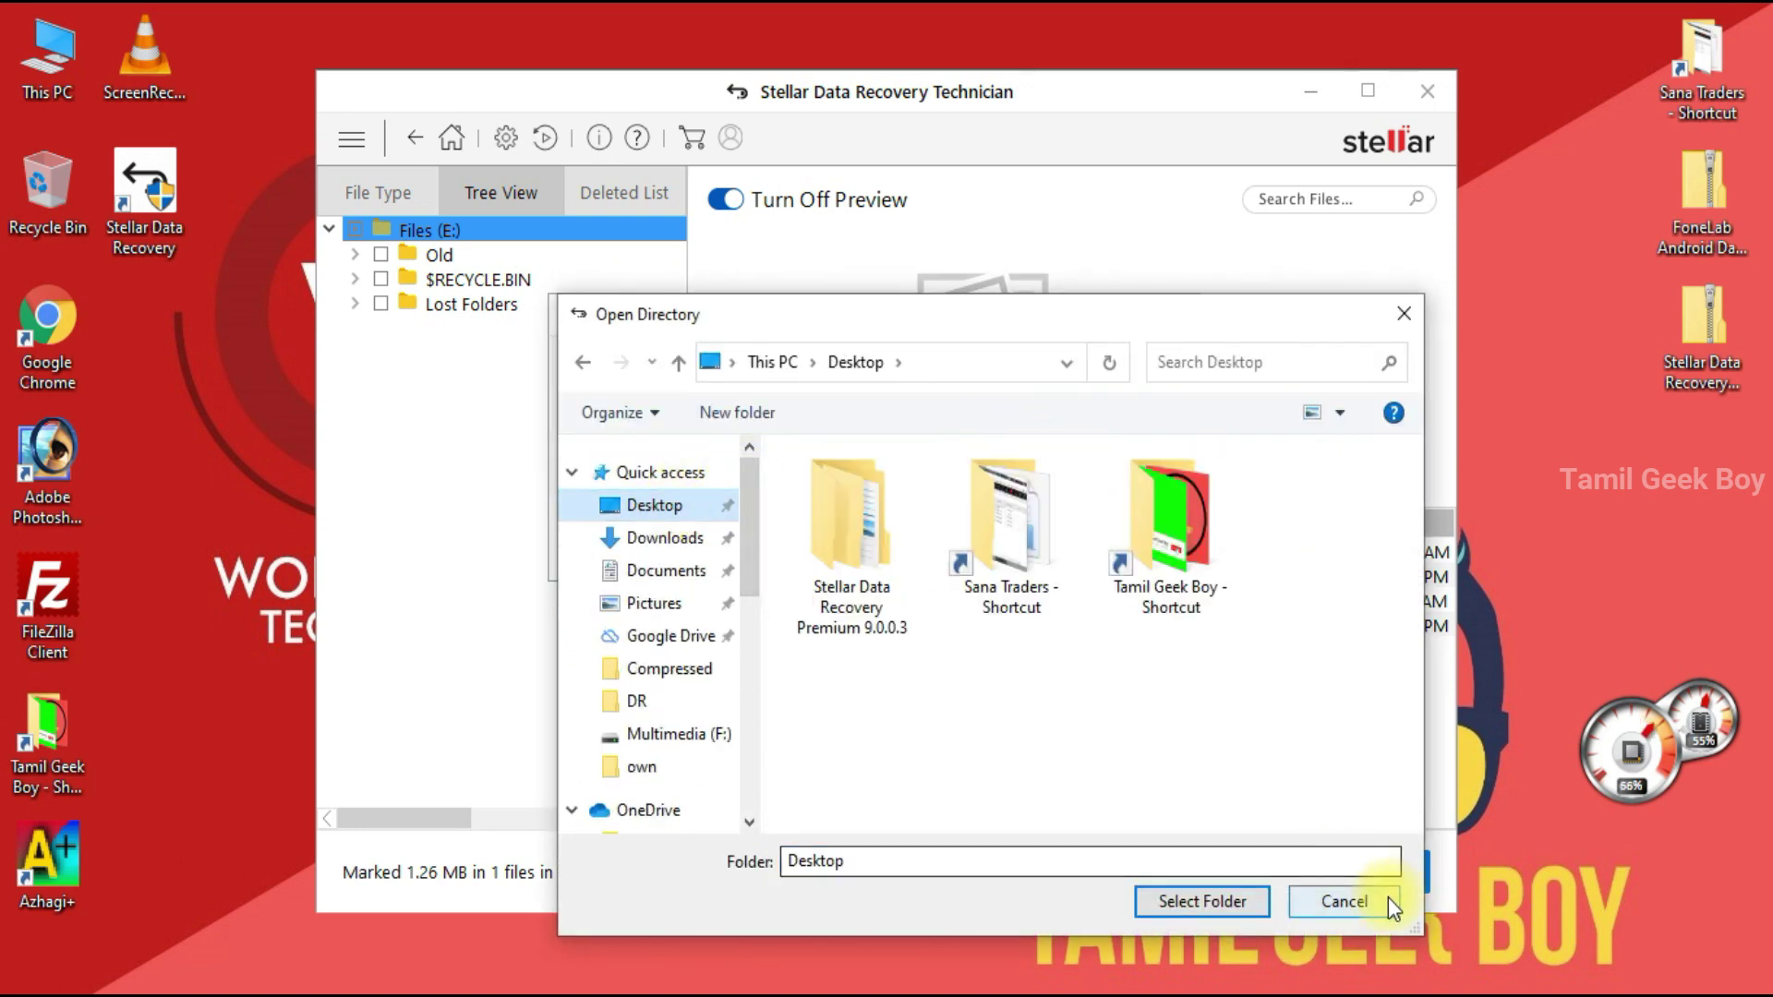
click(1231, 900)
click(997, 549)
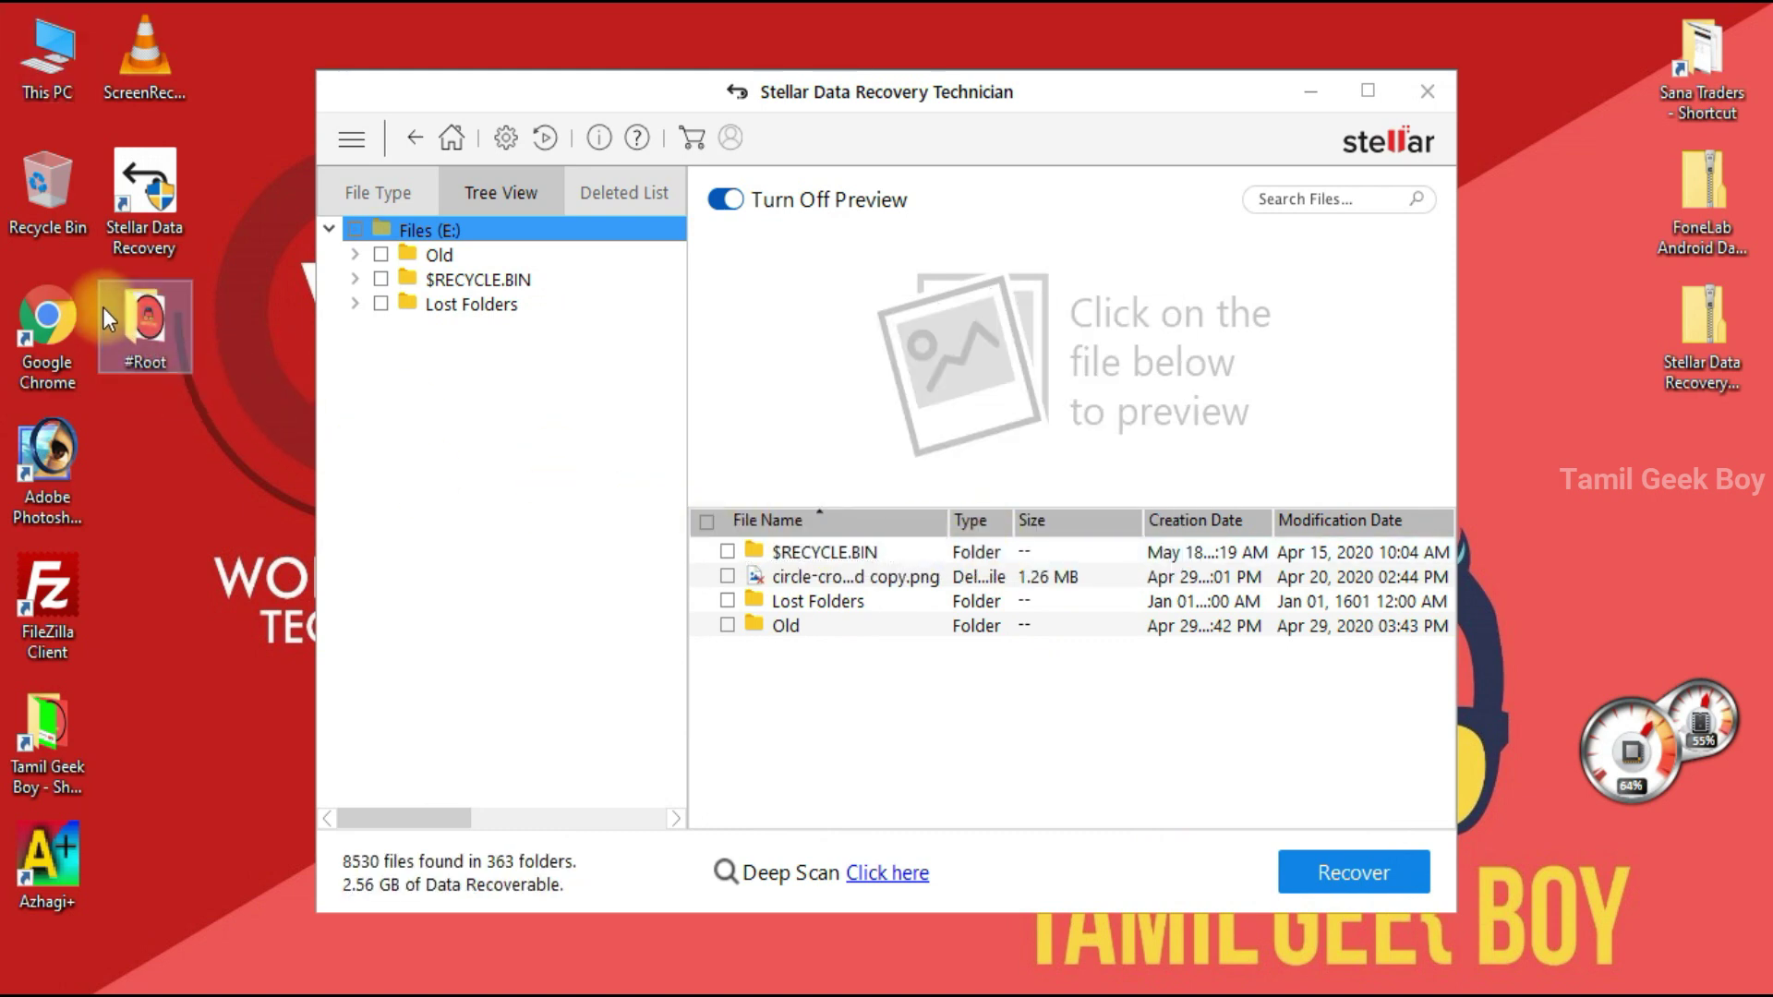
View the recovered circle-cropped copy.png (6212 x 6212) in #Root, then go to This PC.
double_click(140, 331)
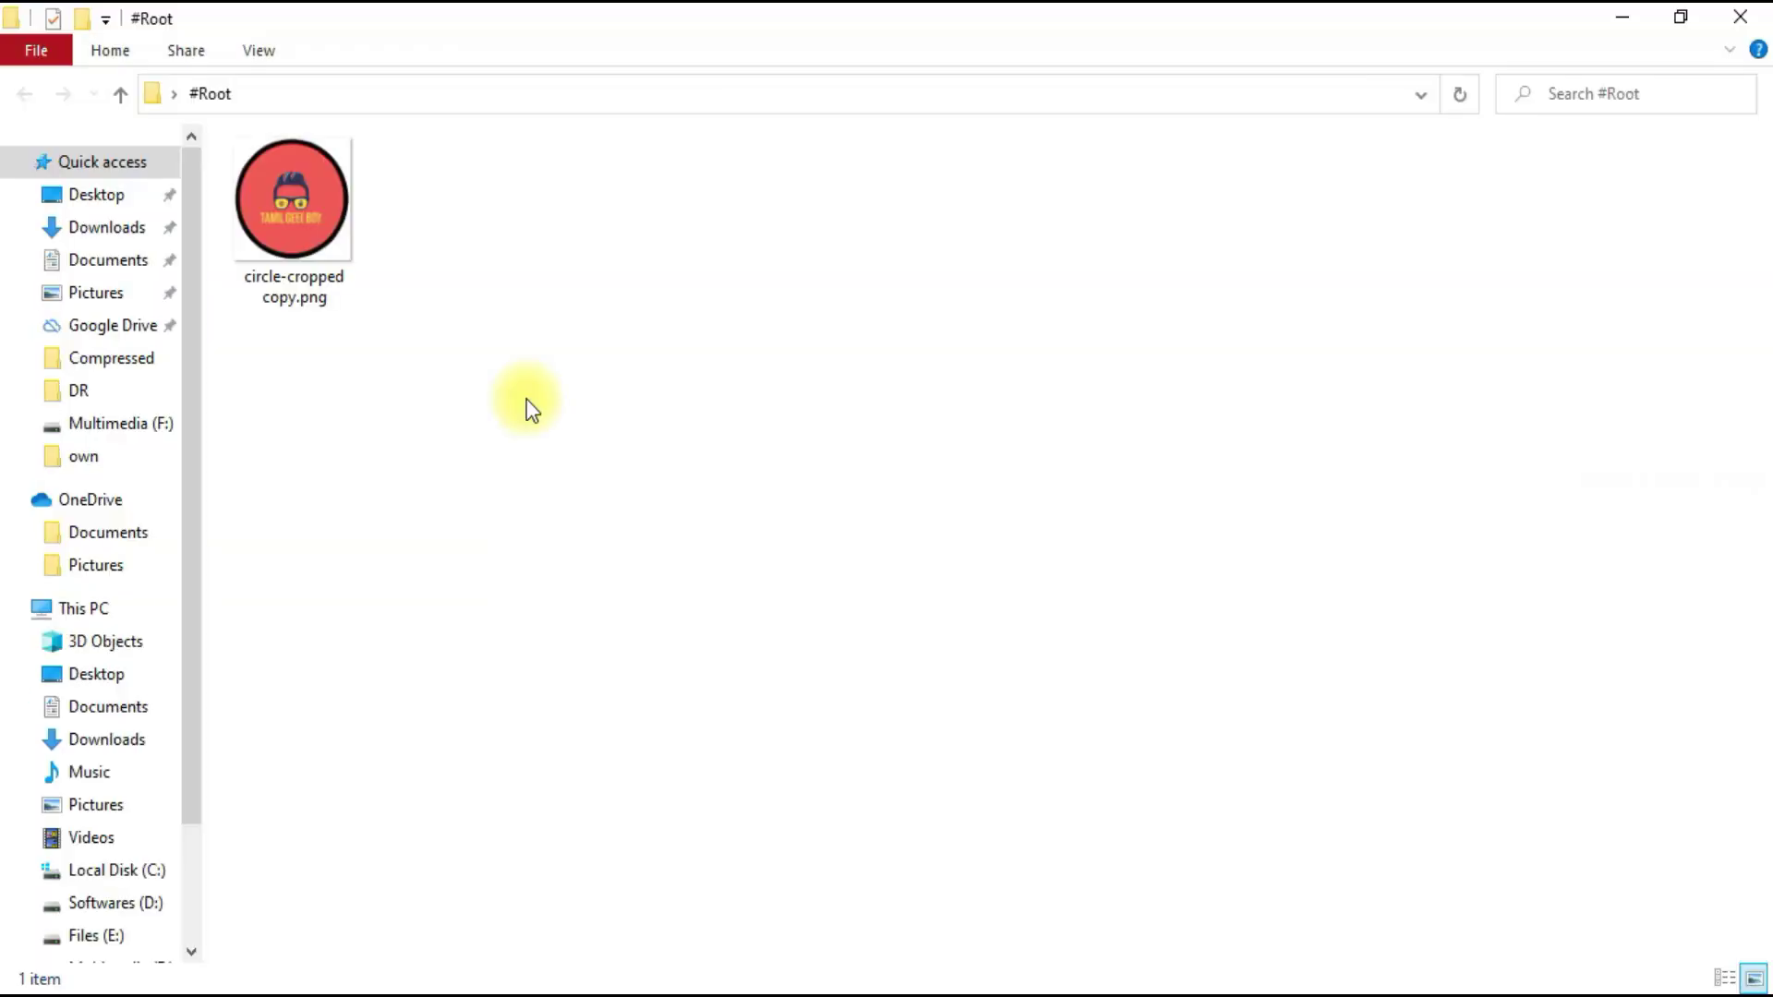
click(267, 302)
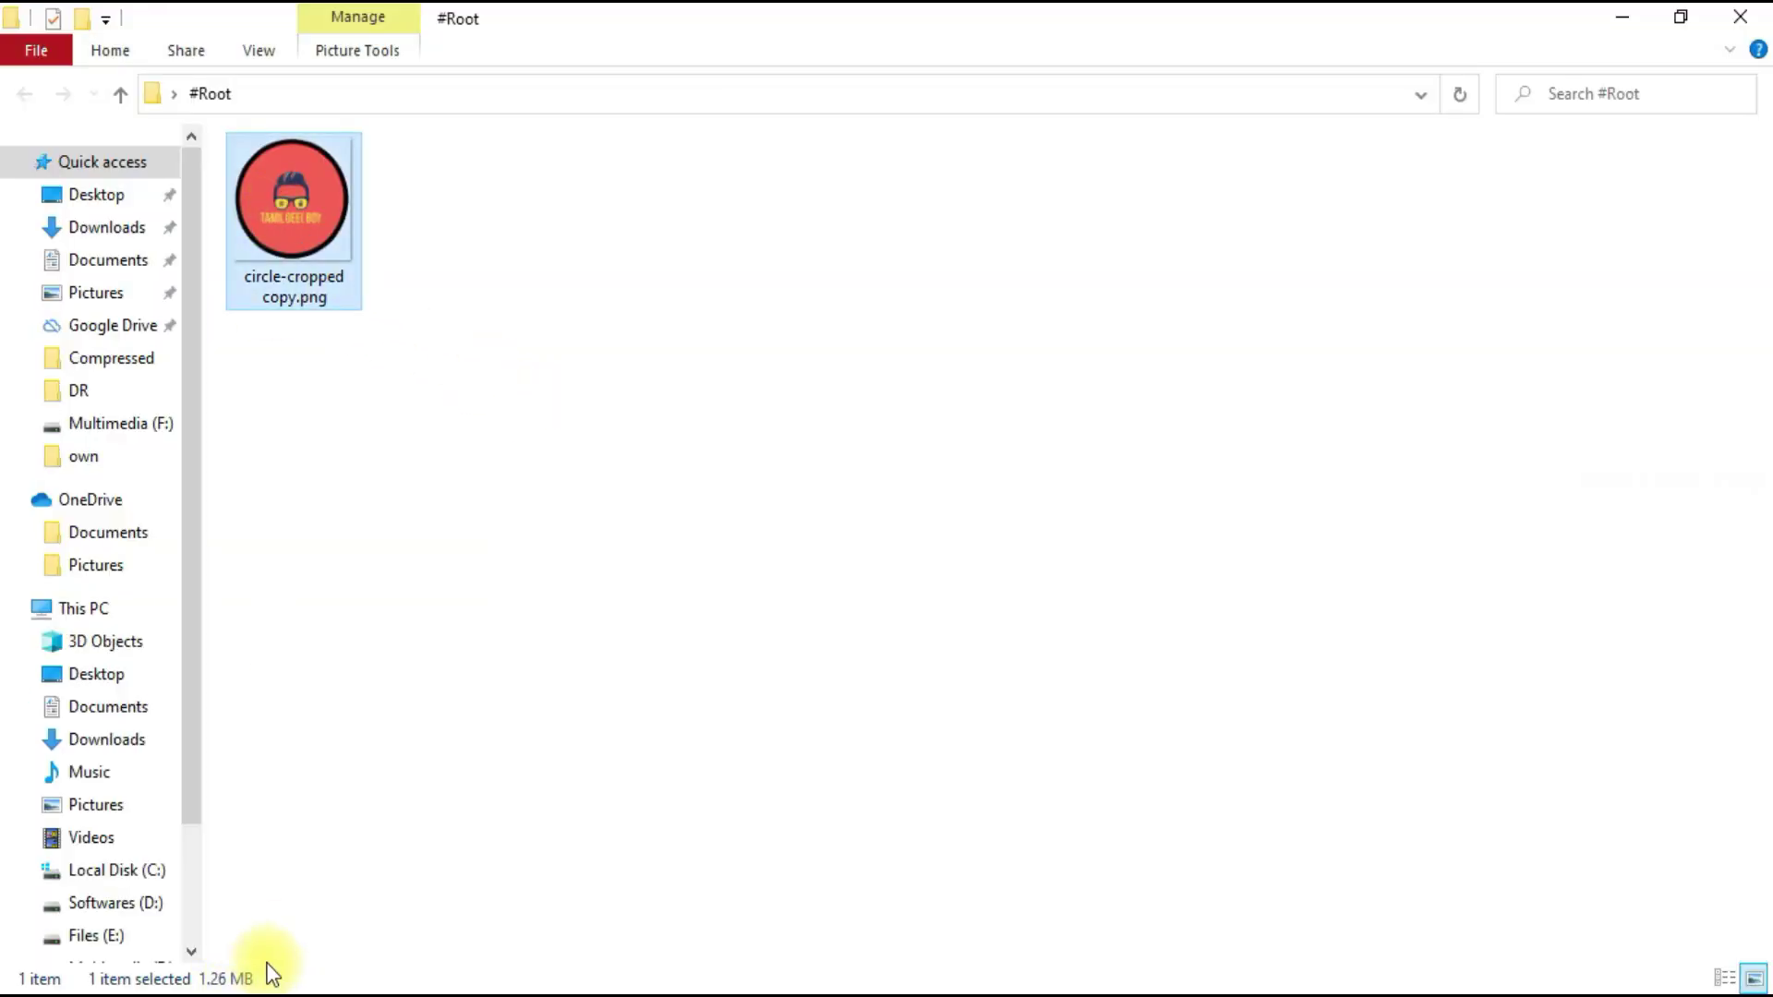
double_click(253, 207)
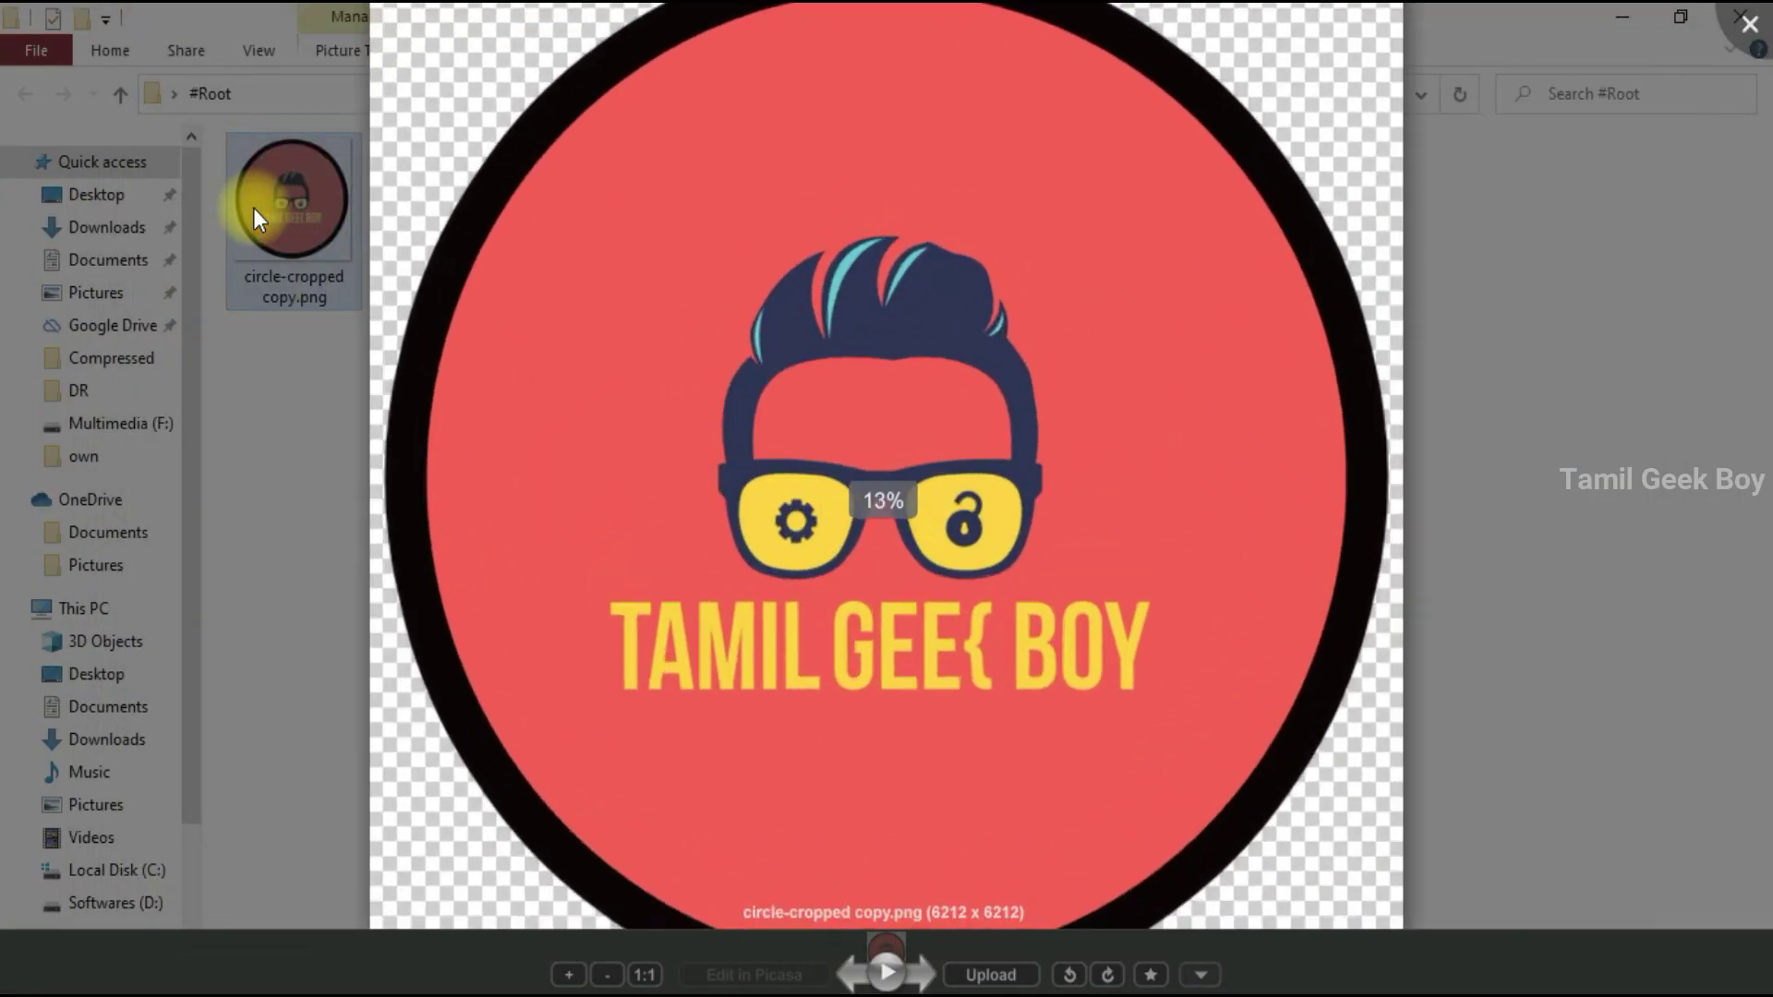
click(253, 207)
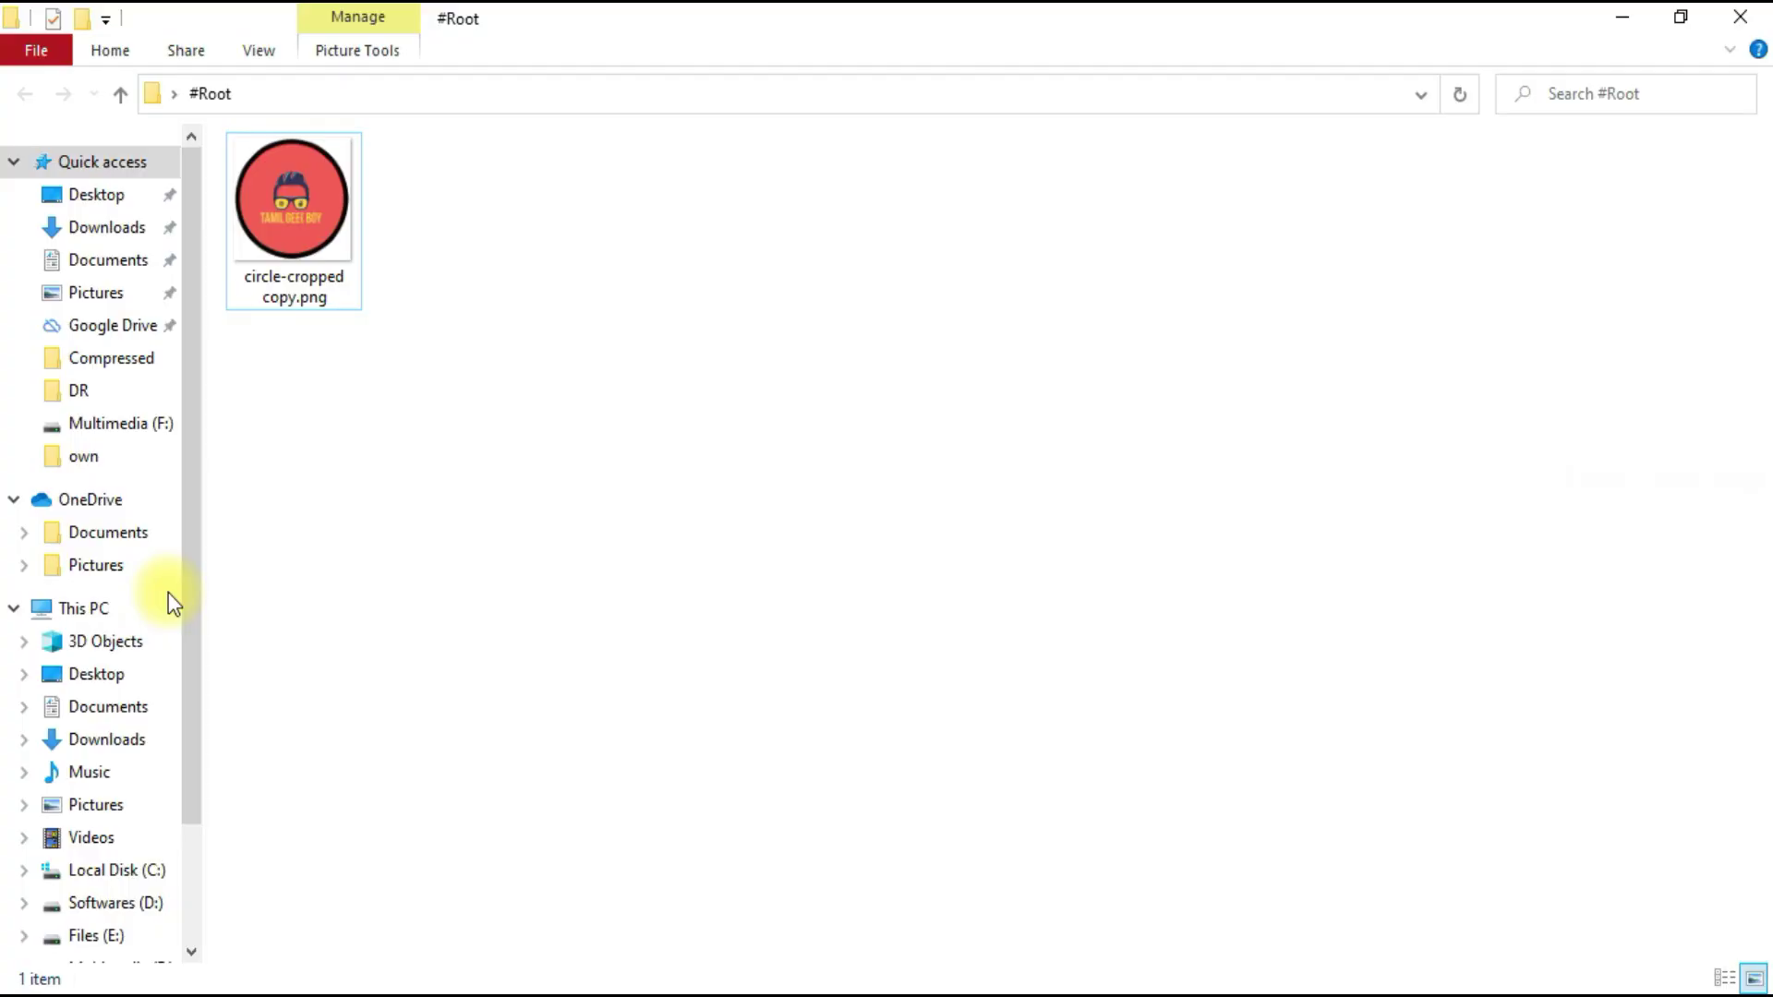
click(126, 607)
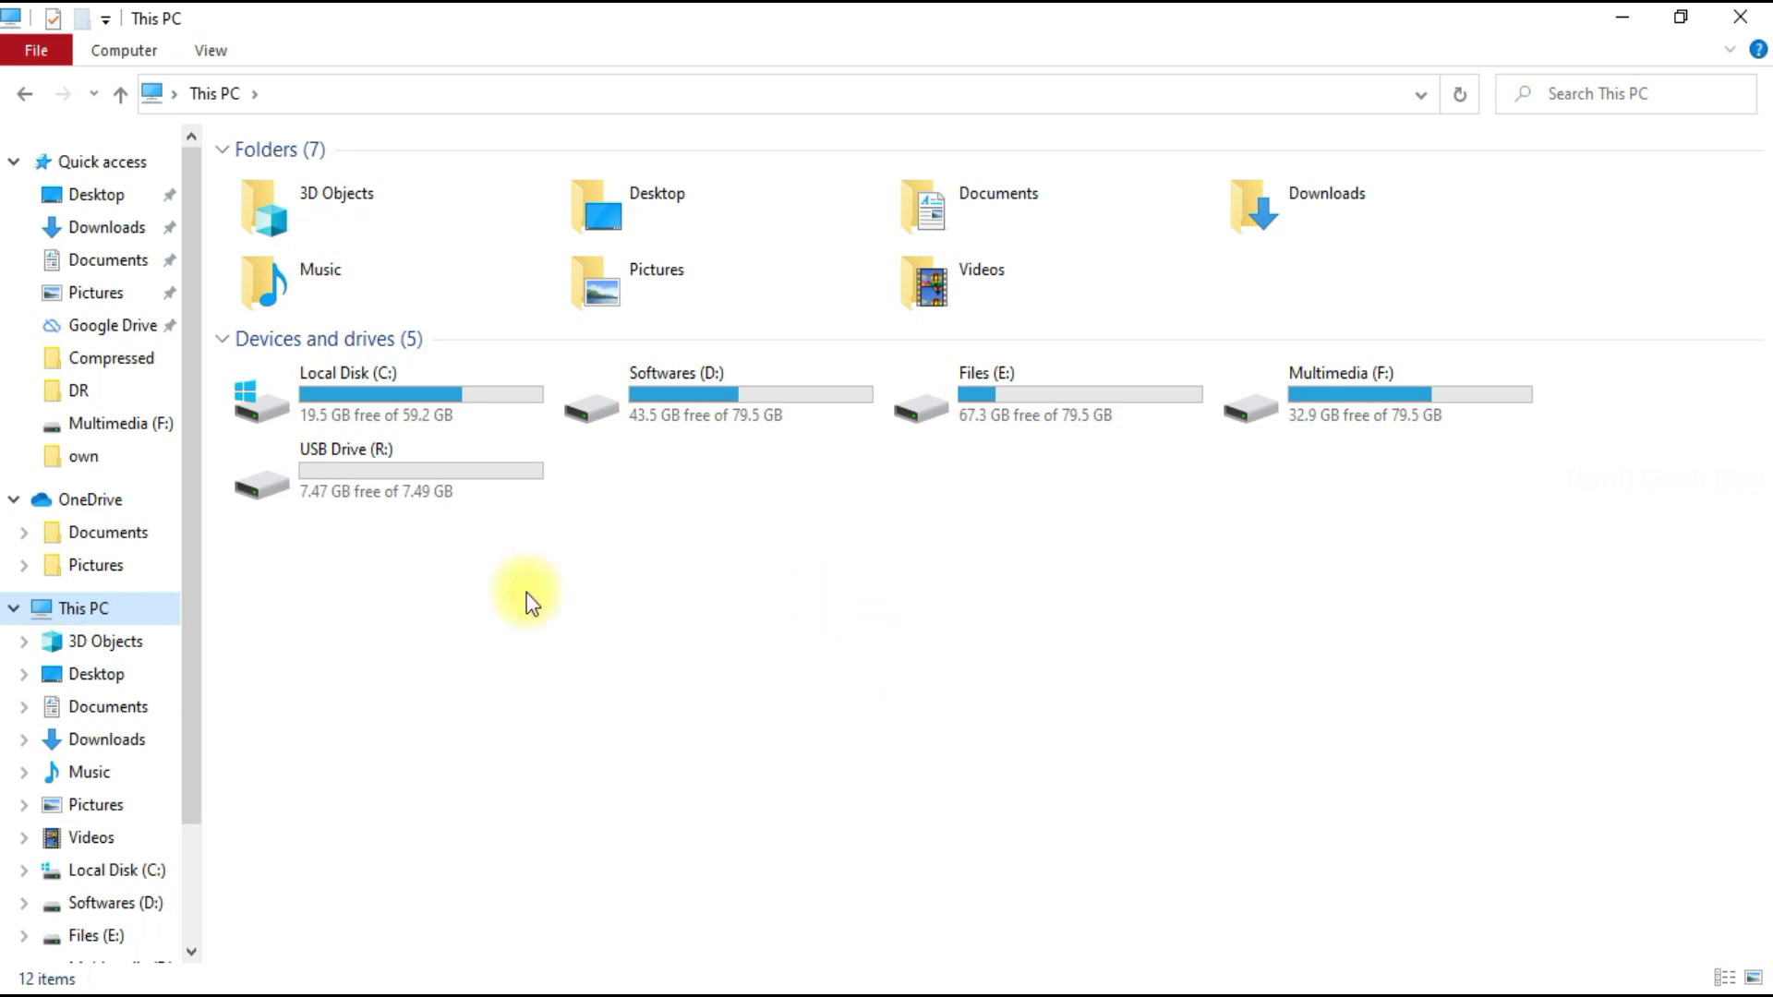
Browse Multimedia (F:) to Edit > New Profiles > Logo.
click(412, 484)
mouse_move(471, 498)
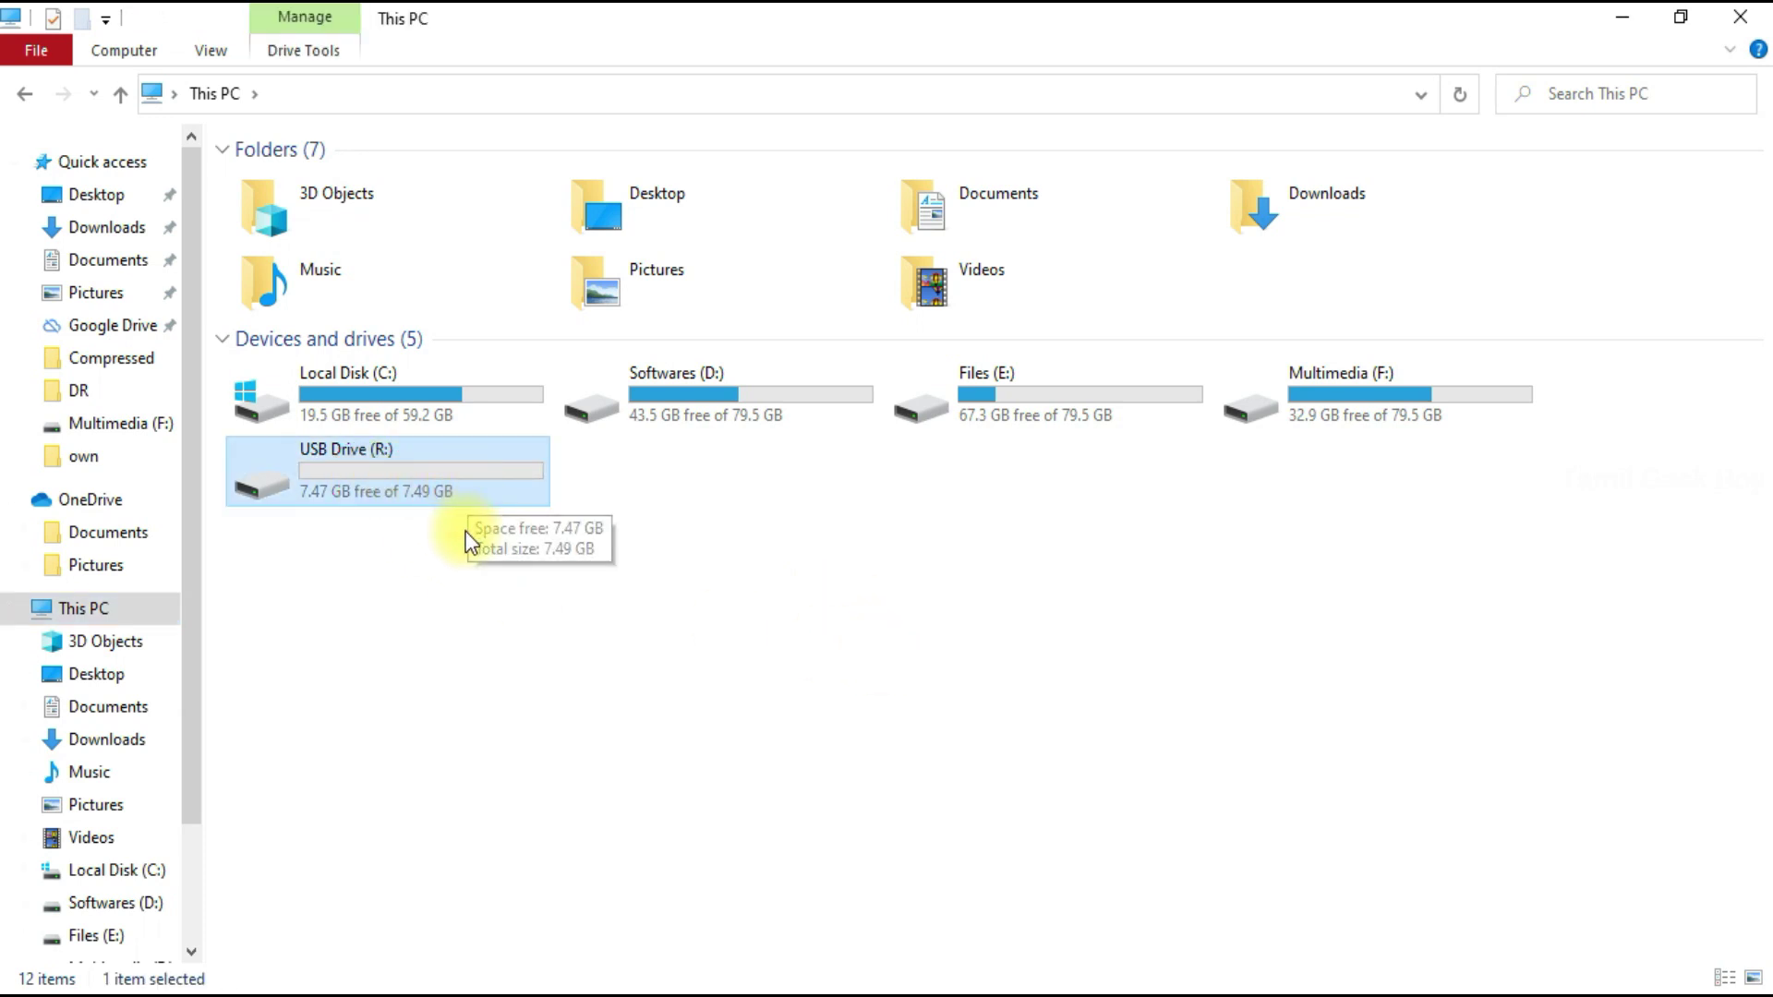
click(661, 656)
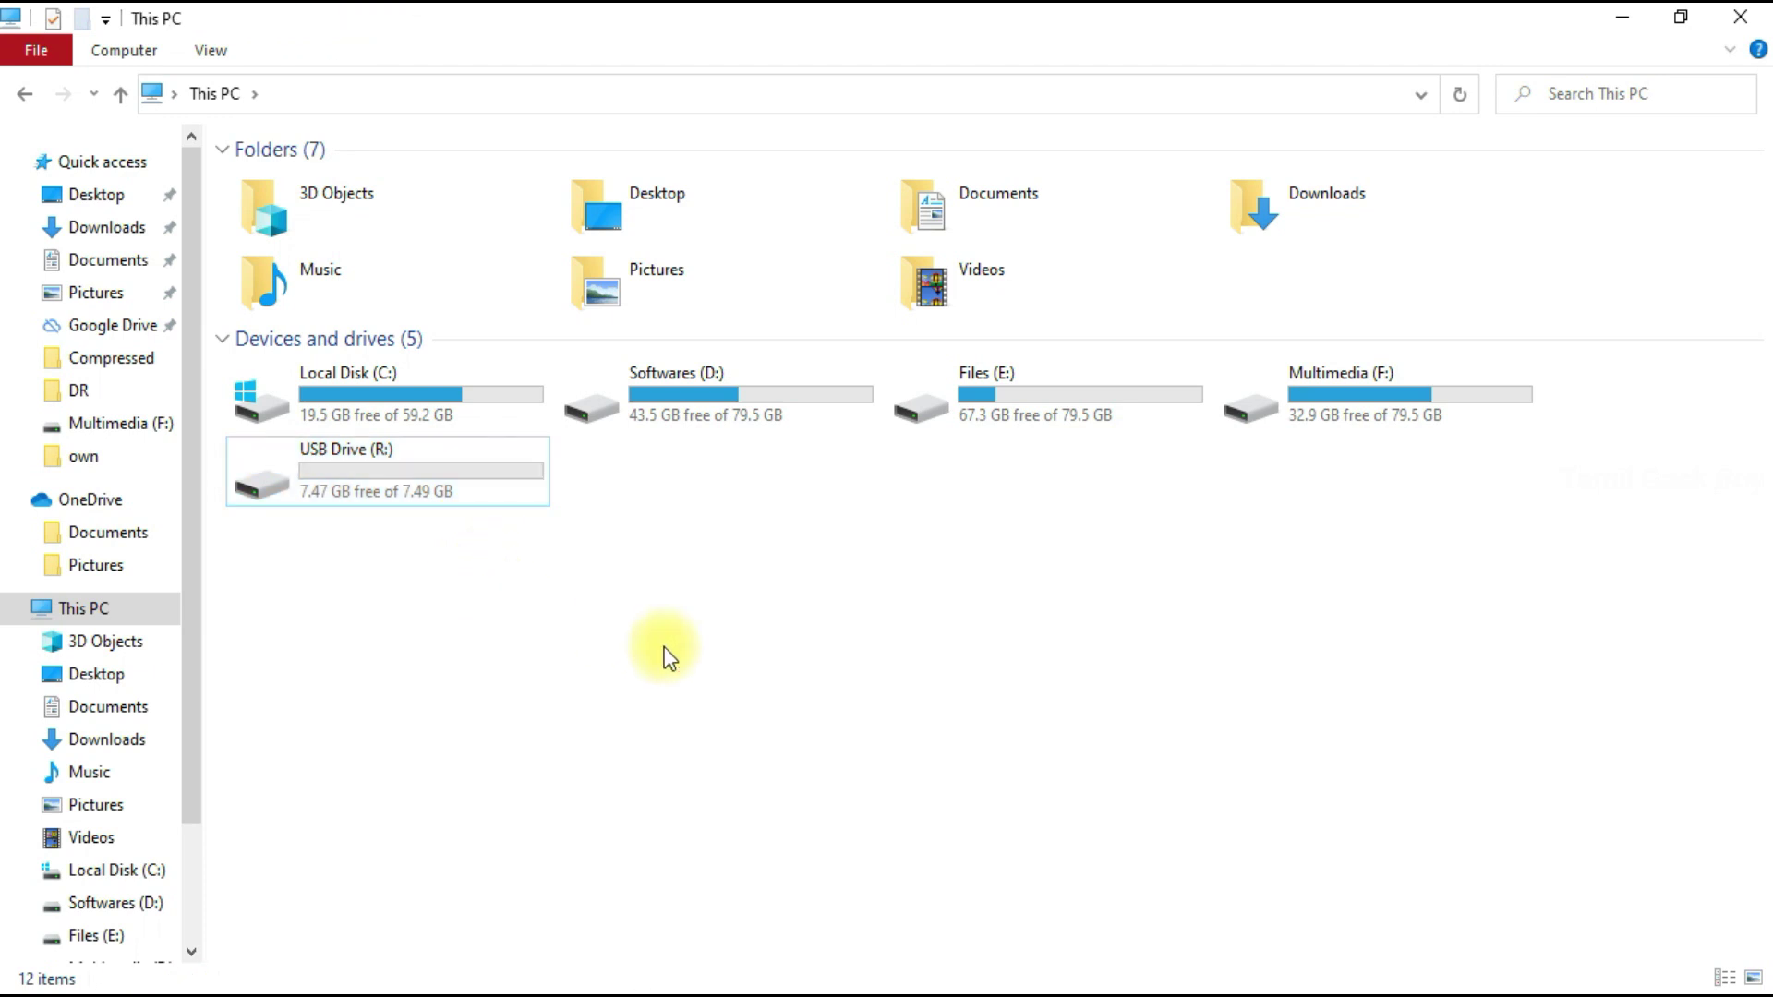
click(1372, 414)
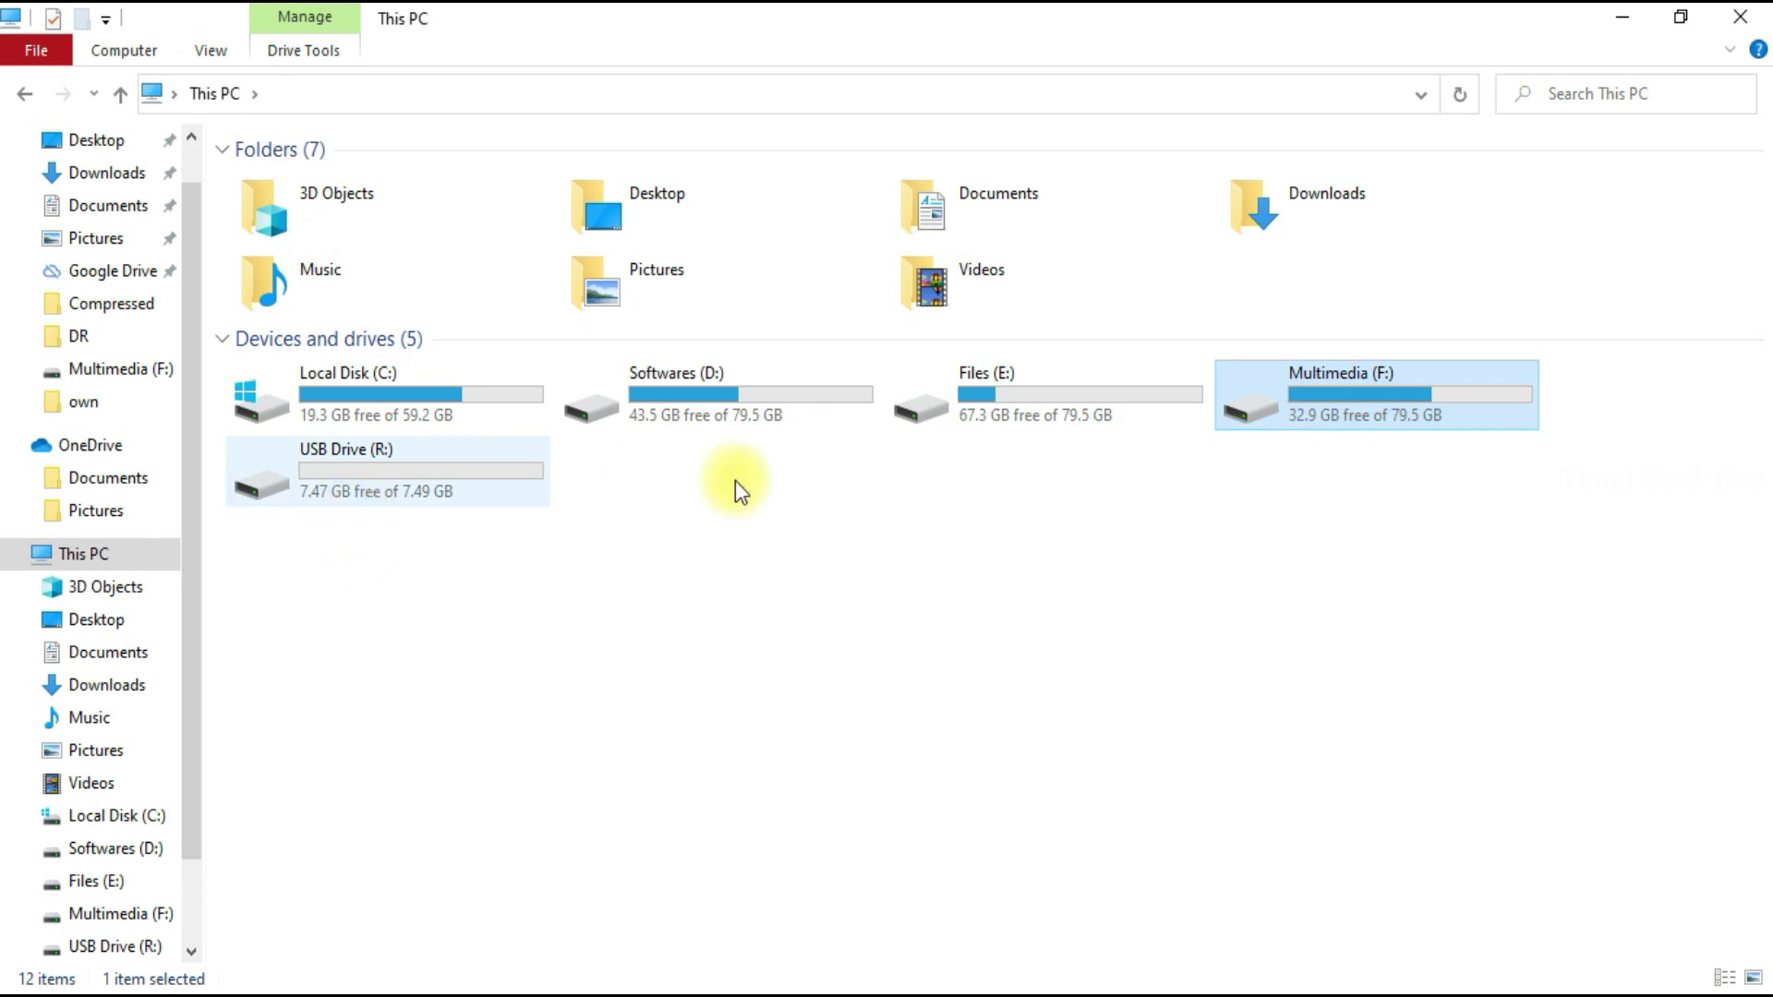
double_click(1330, 407)
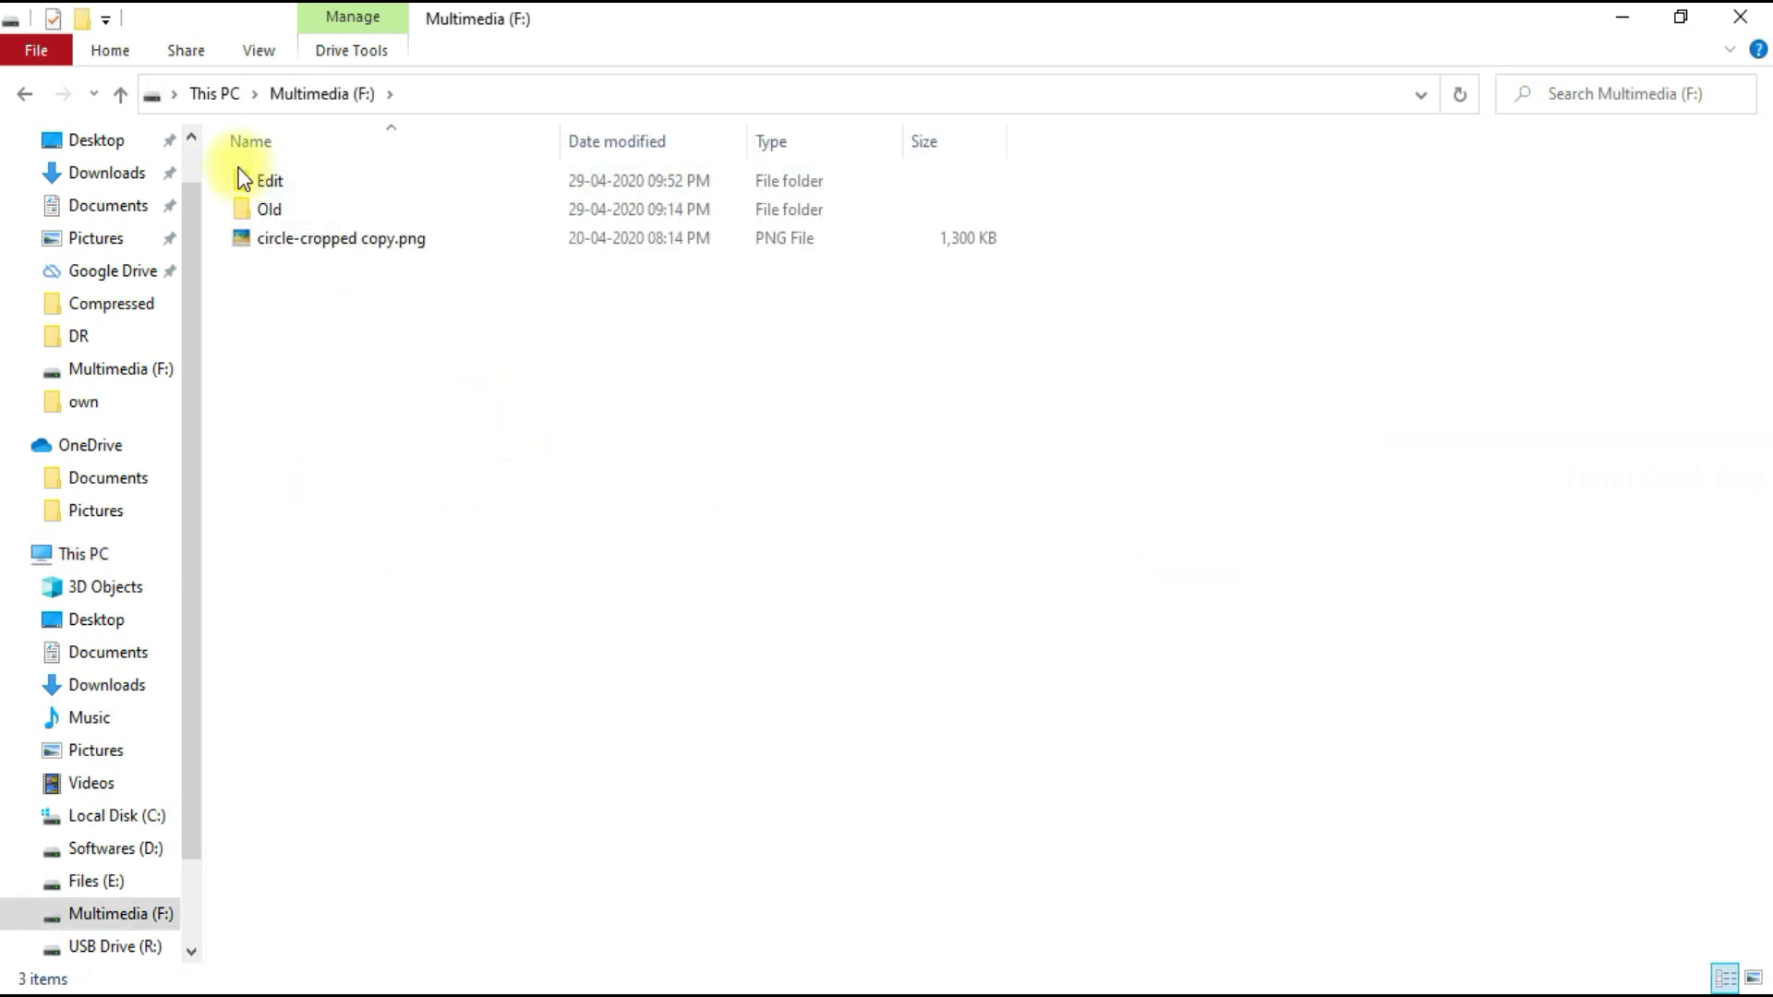
click(318, 182)
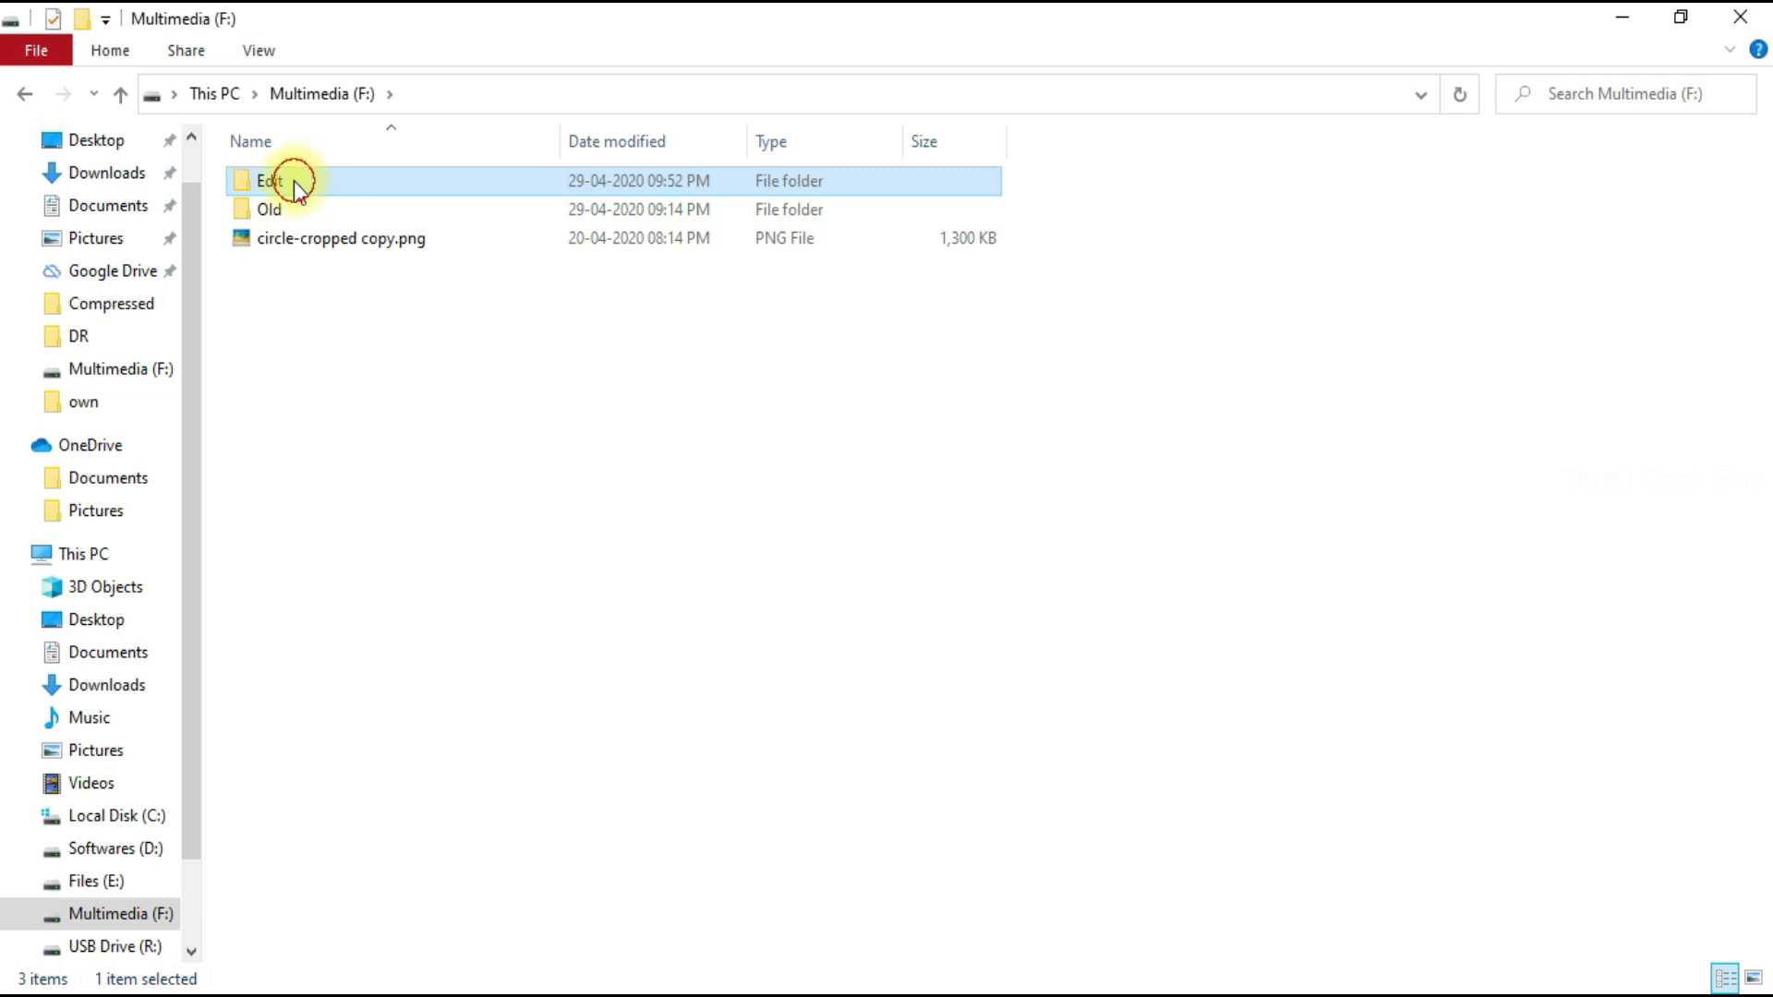
double_click(294, 180)
double_click(288, 182)
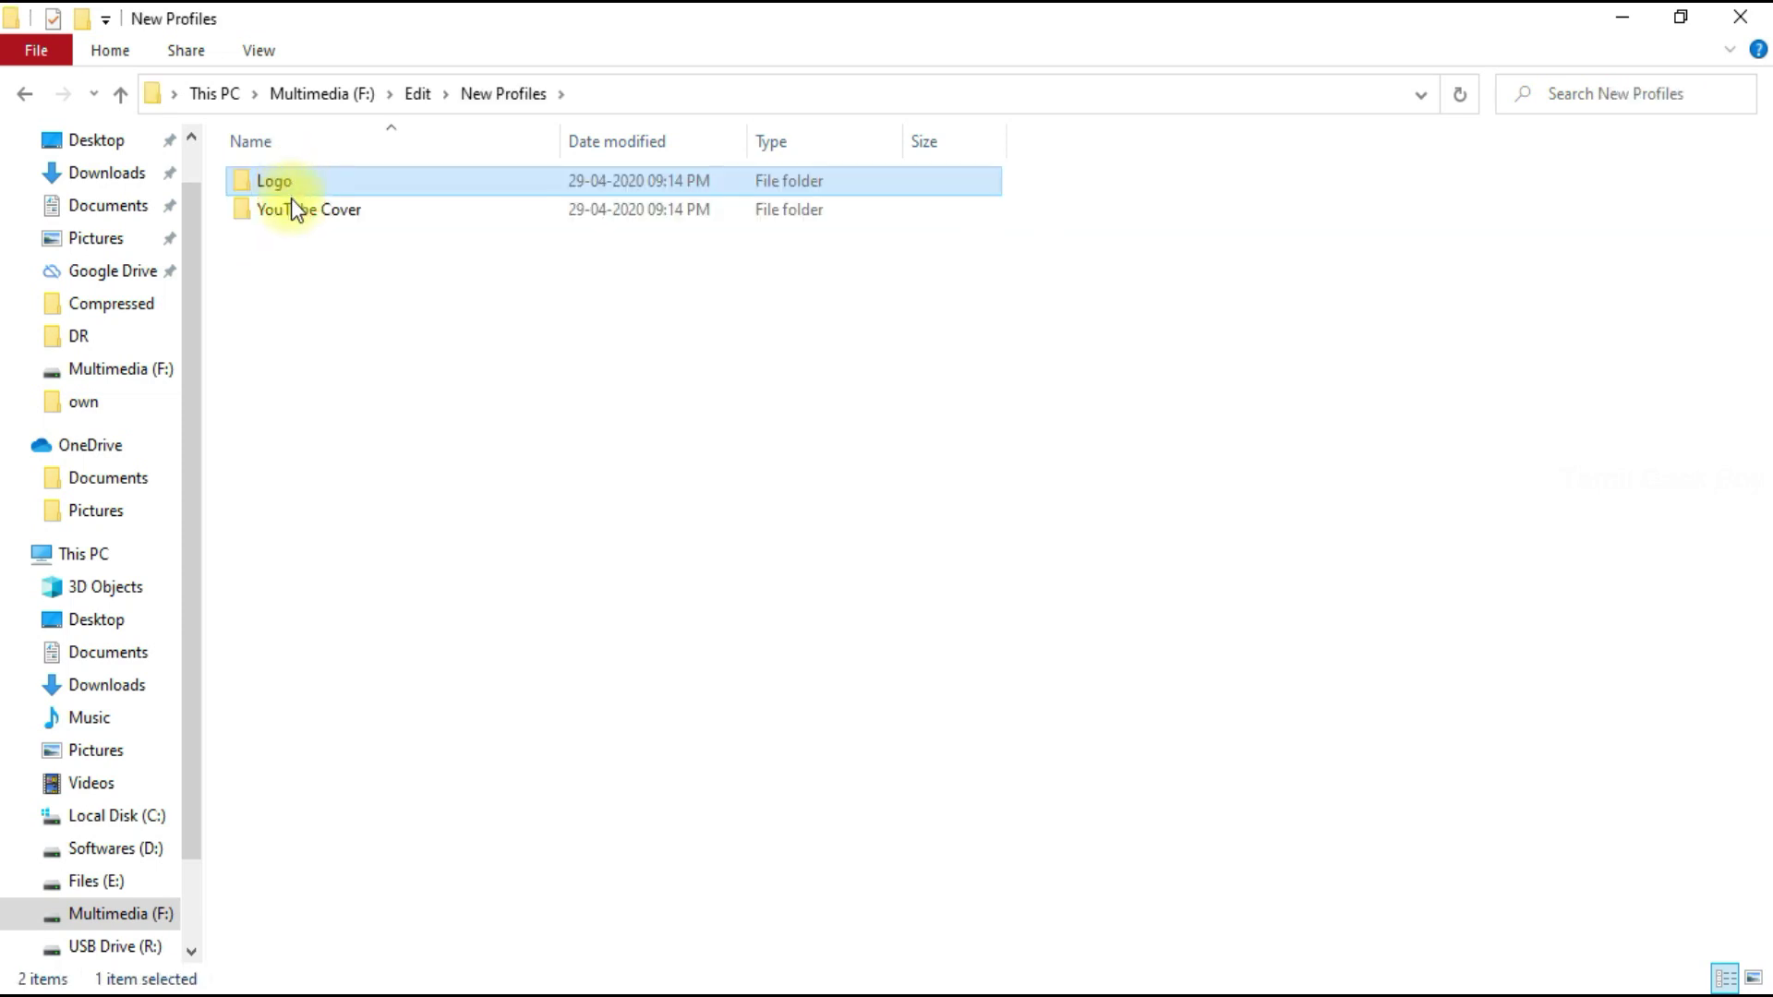
double_click(270, 182)
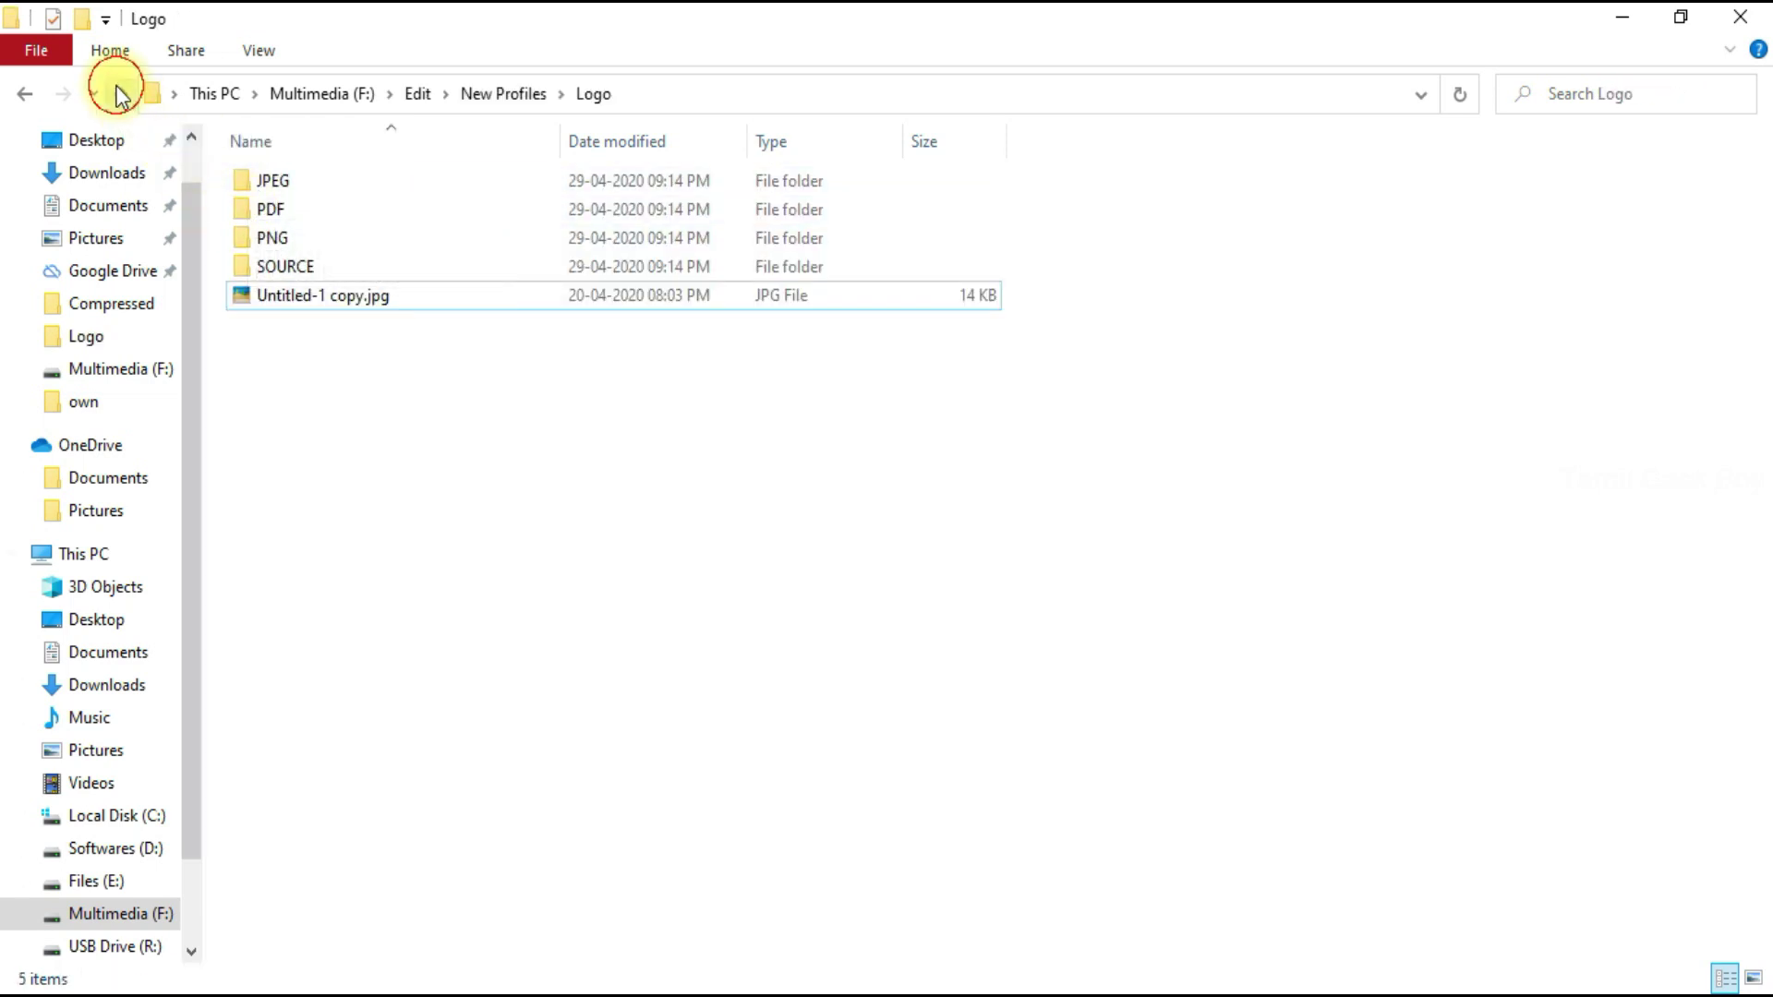
View the YouTube Cover image in New Profiles, then return to Multimedia (F:).
click(120, 93)
double_click(291, 209)
click(425, 277)
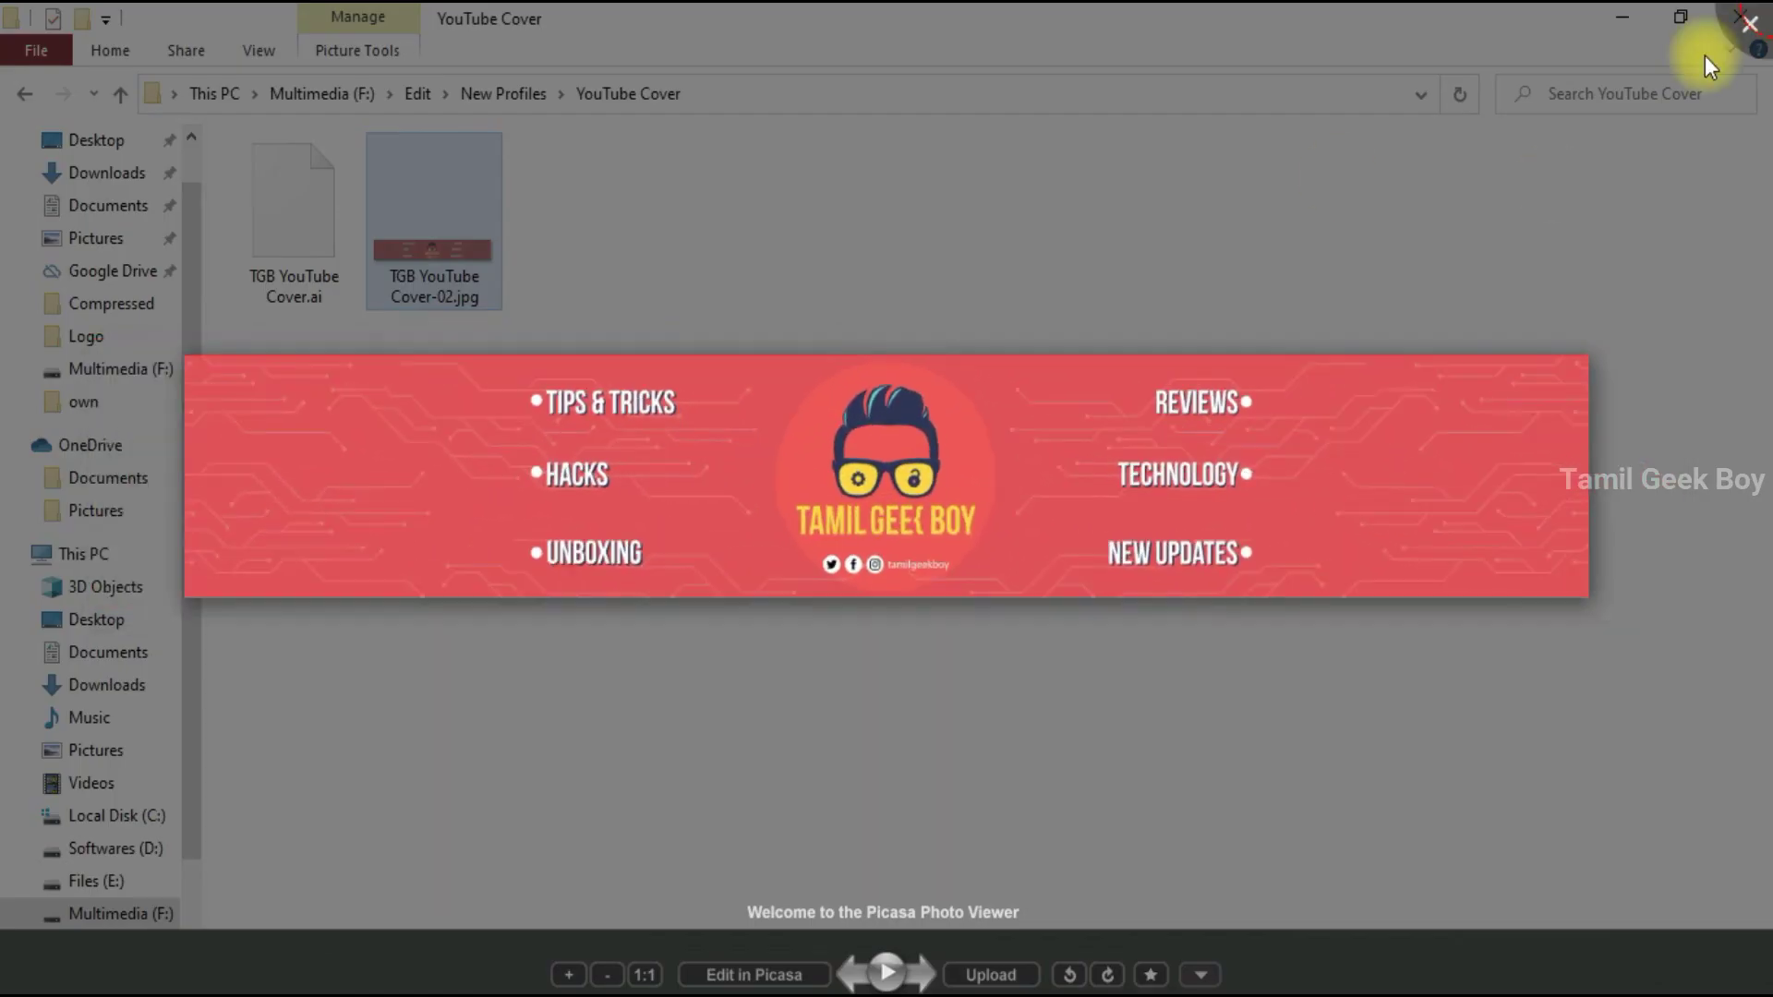
click(1705, 55)
click(124, 93)
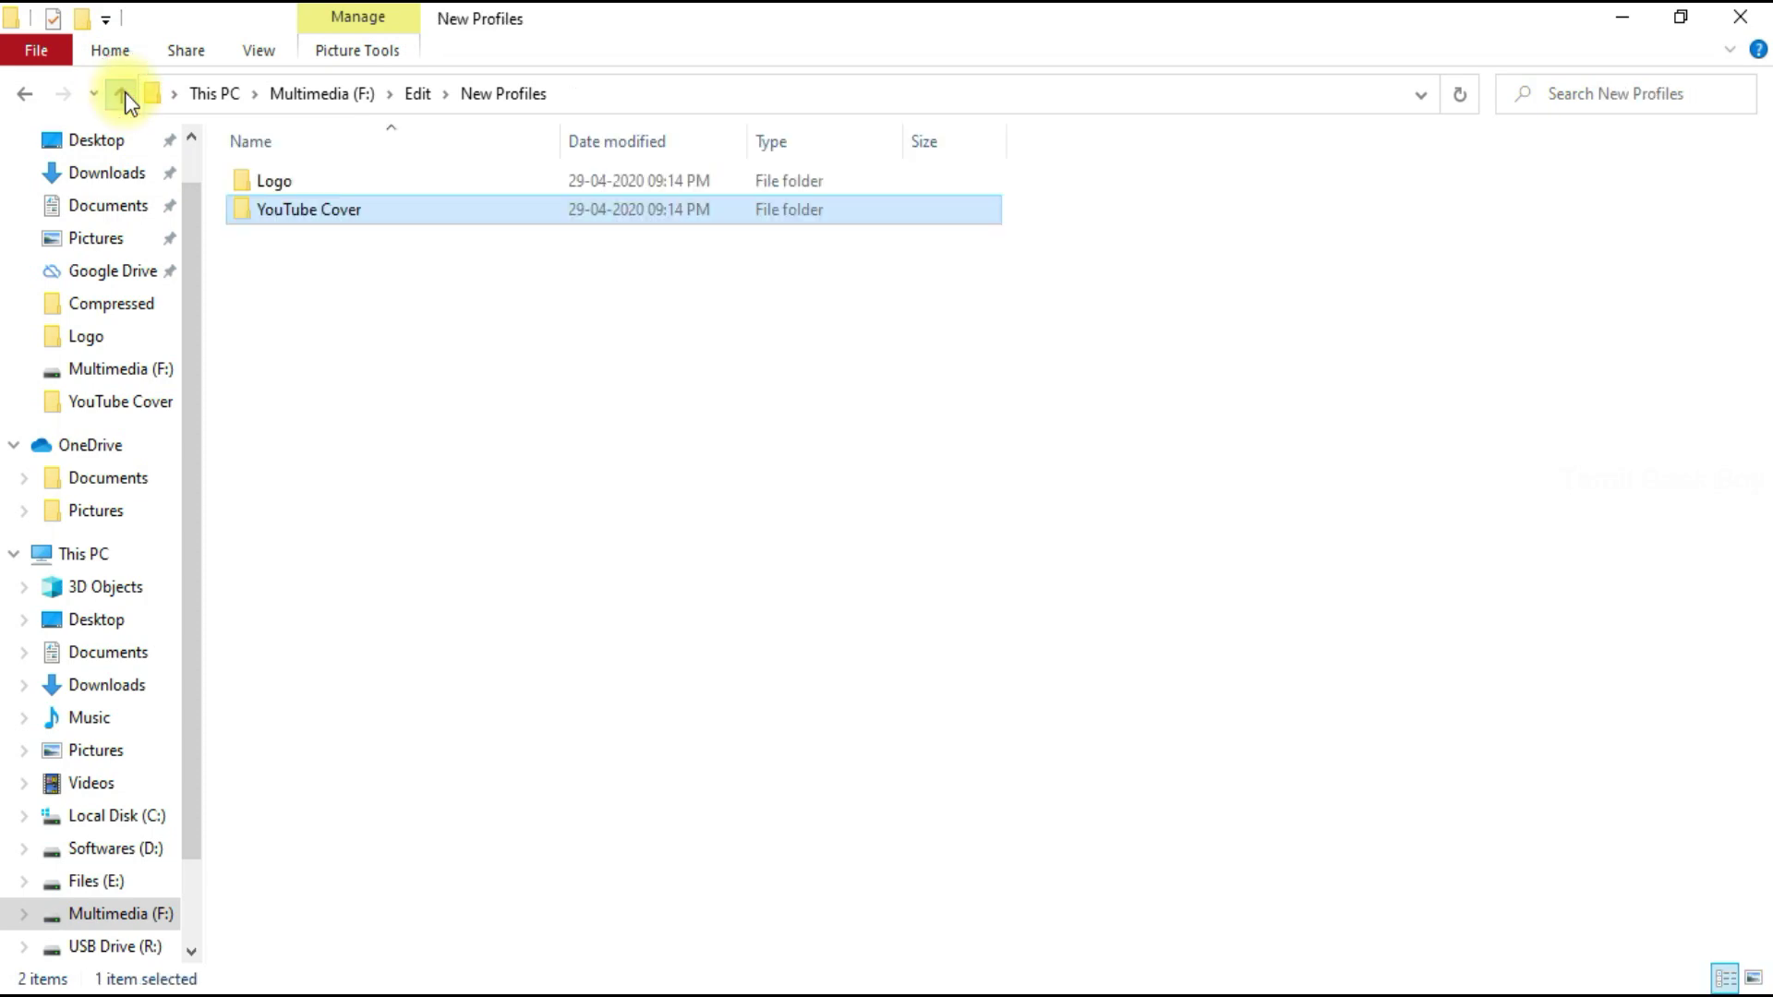
click(123, 94)
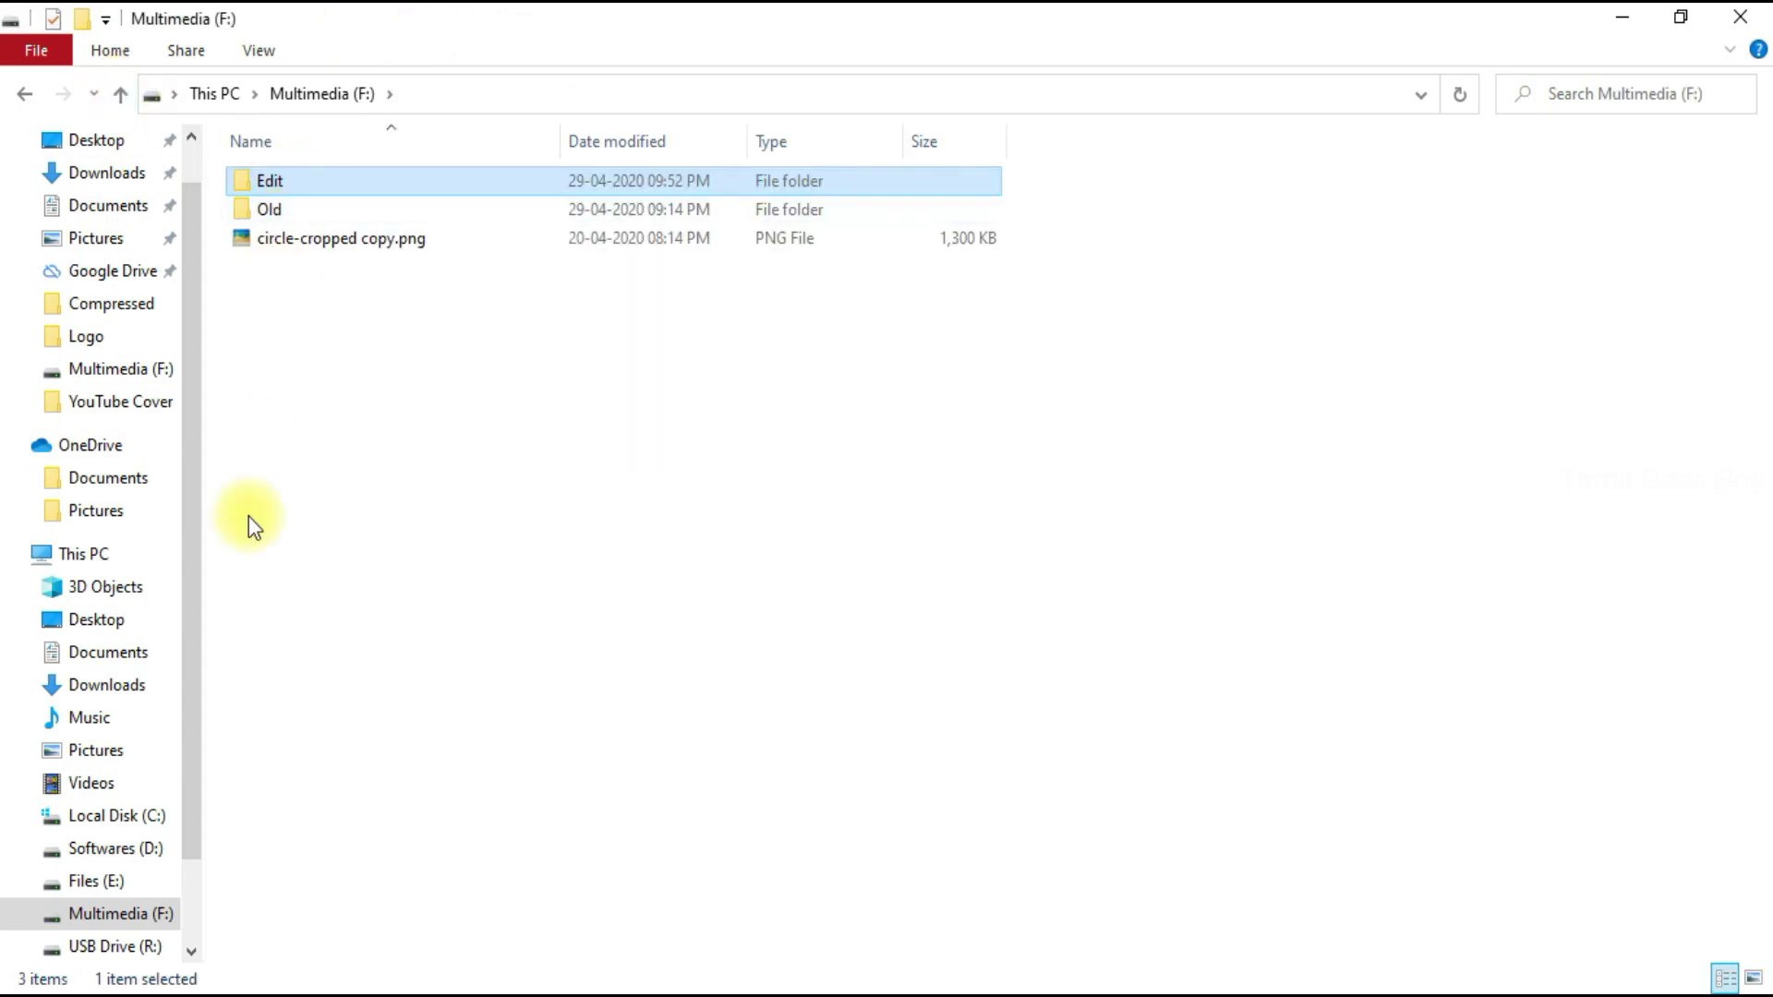
Paste the Edit folder into USB Drive (R:) and return to This PC.
click(103, 553)
click(383, 469)
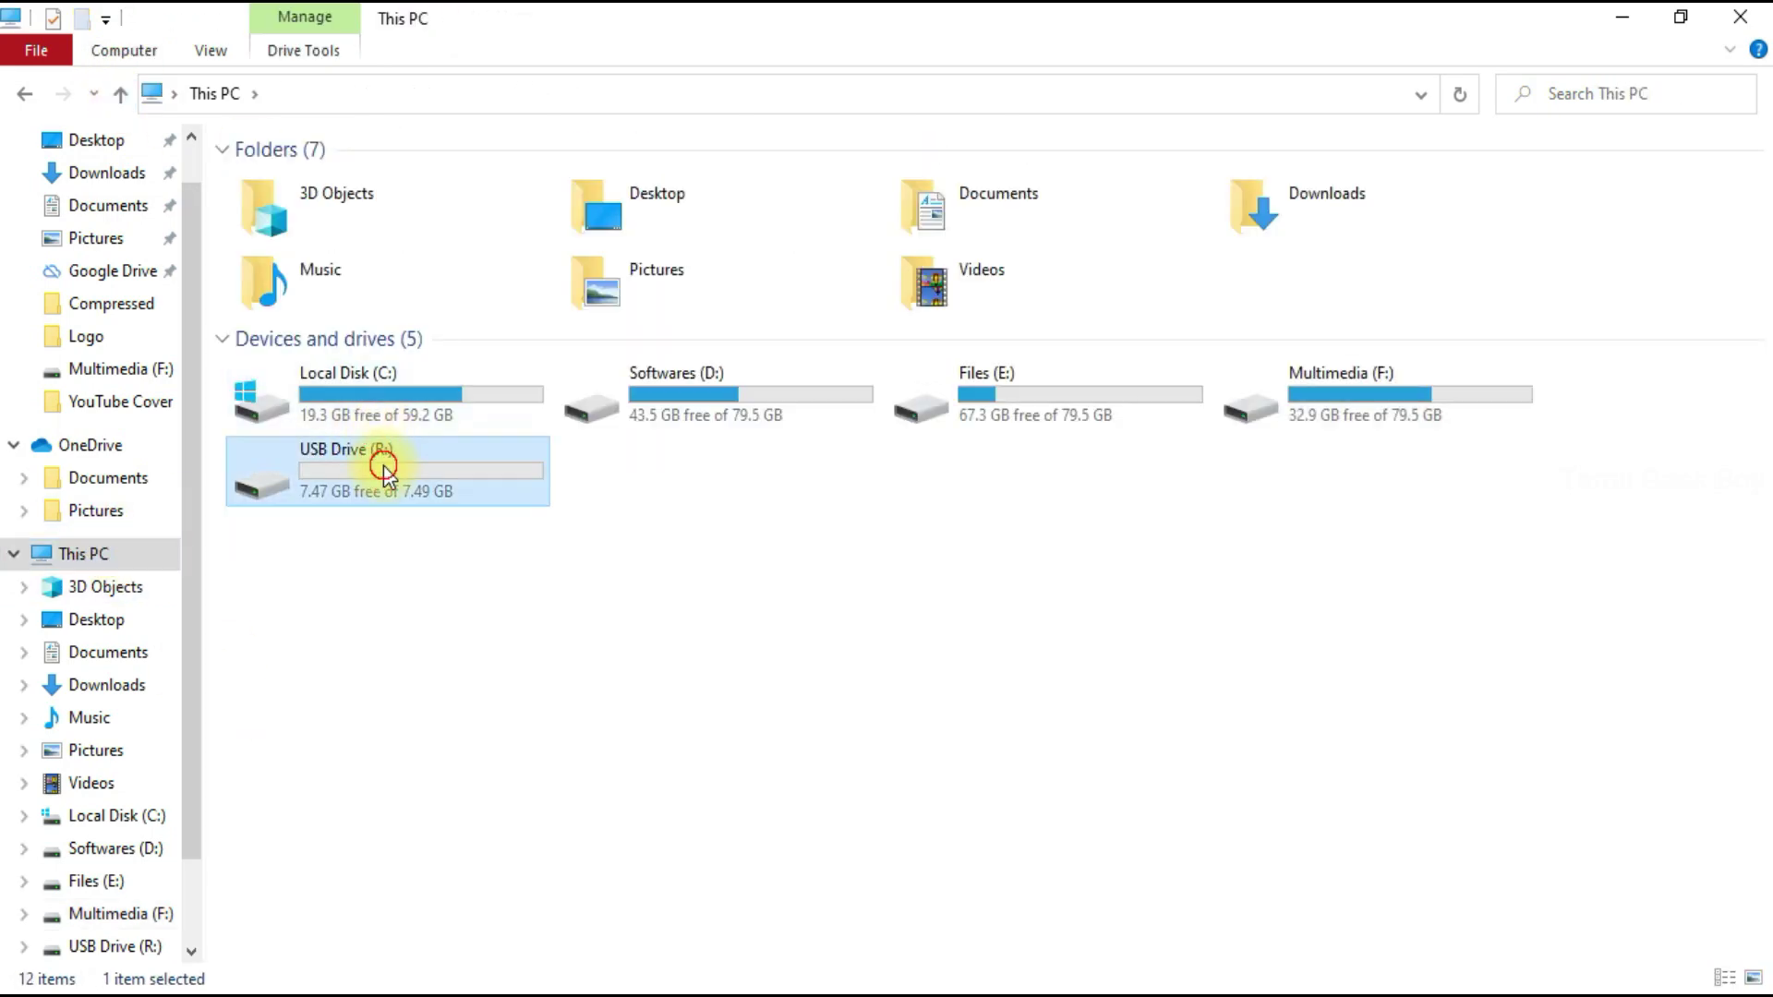
double_click(383, 469)
key(ctrl+v)
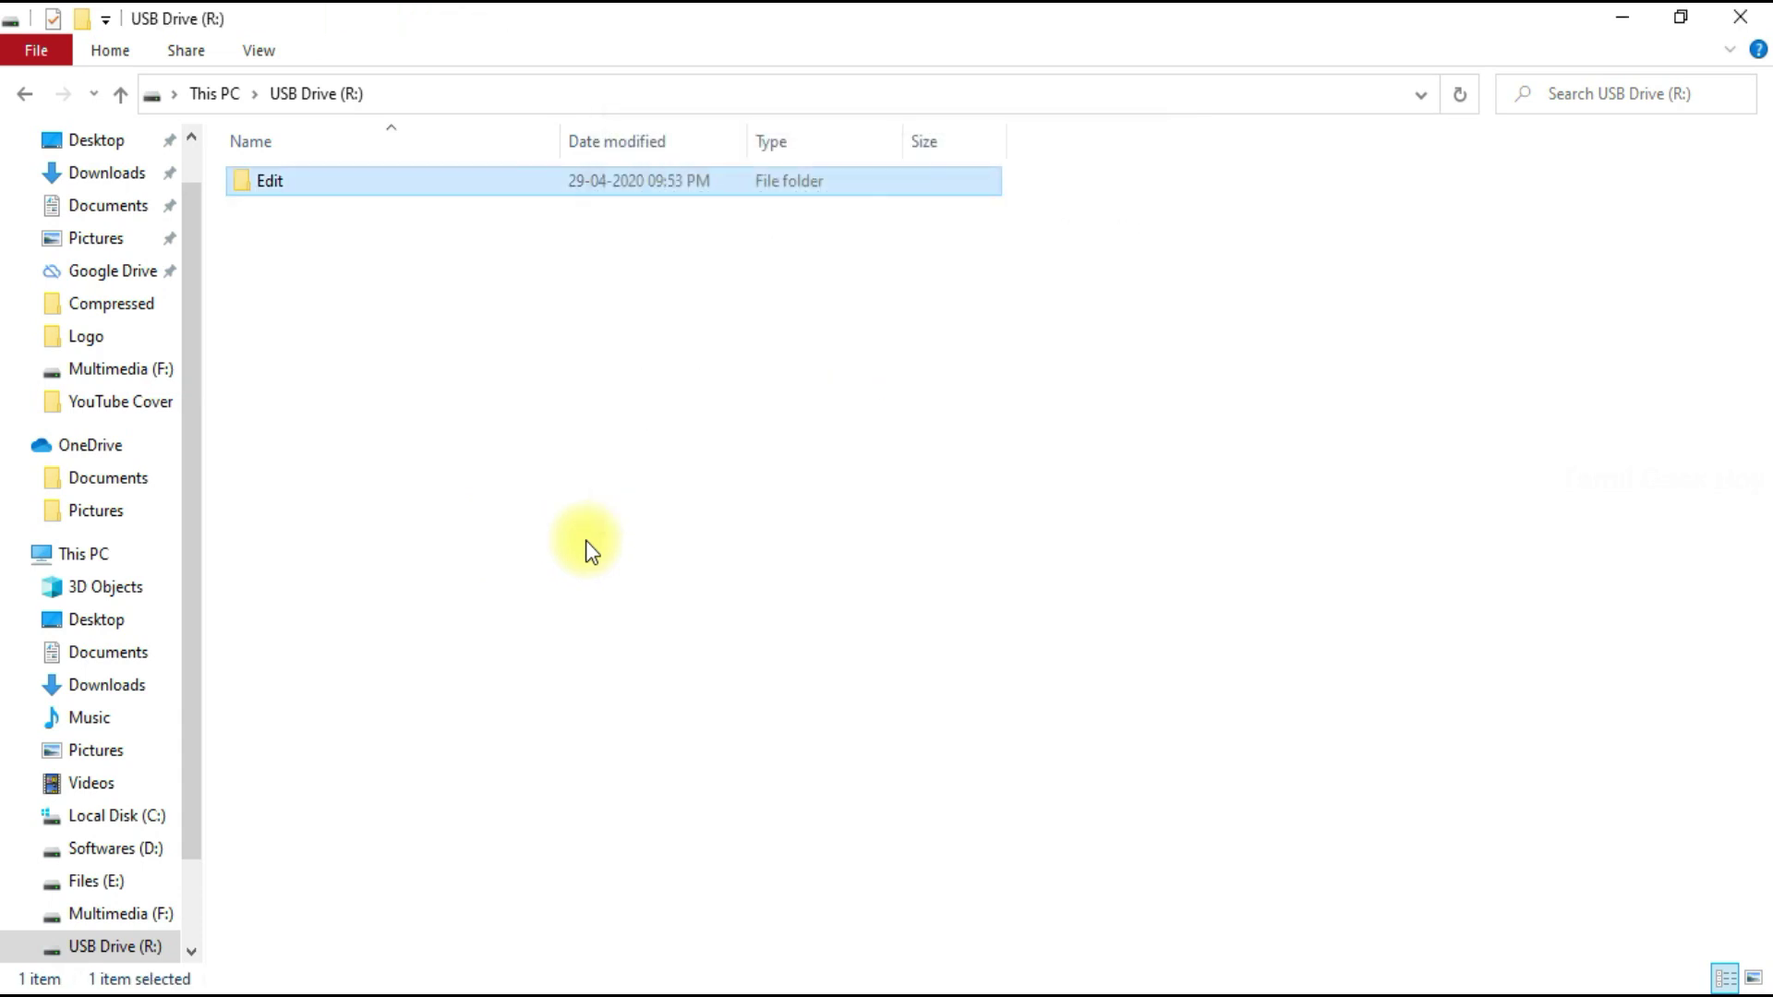
click(411, 467)
click(81, 554)
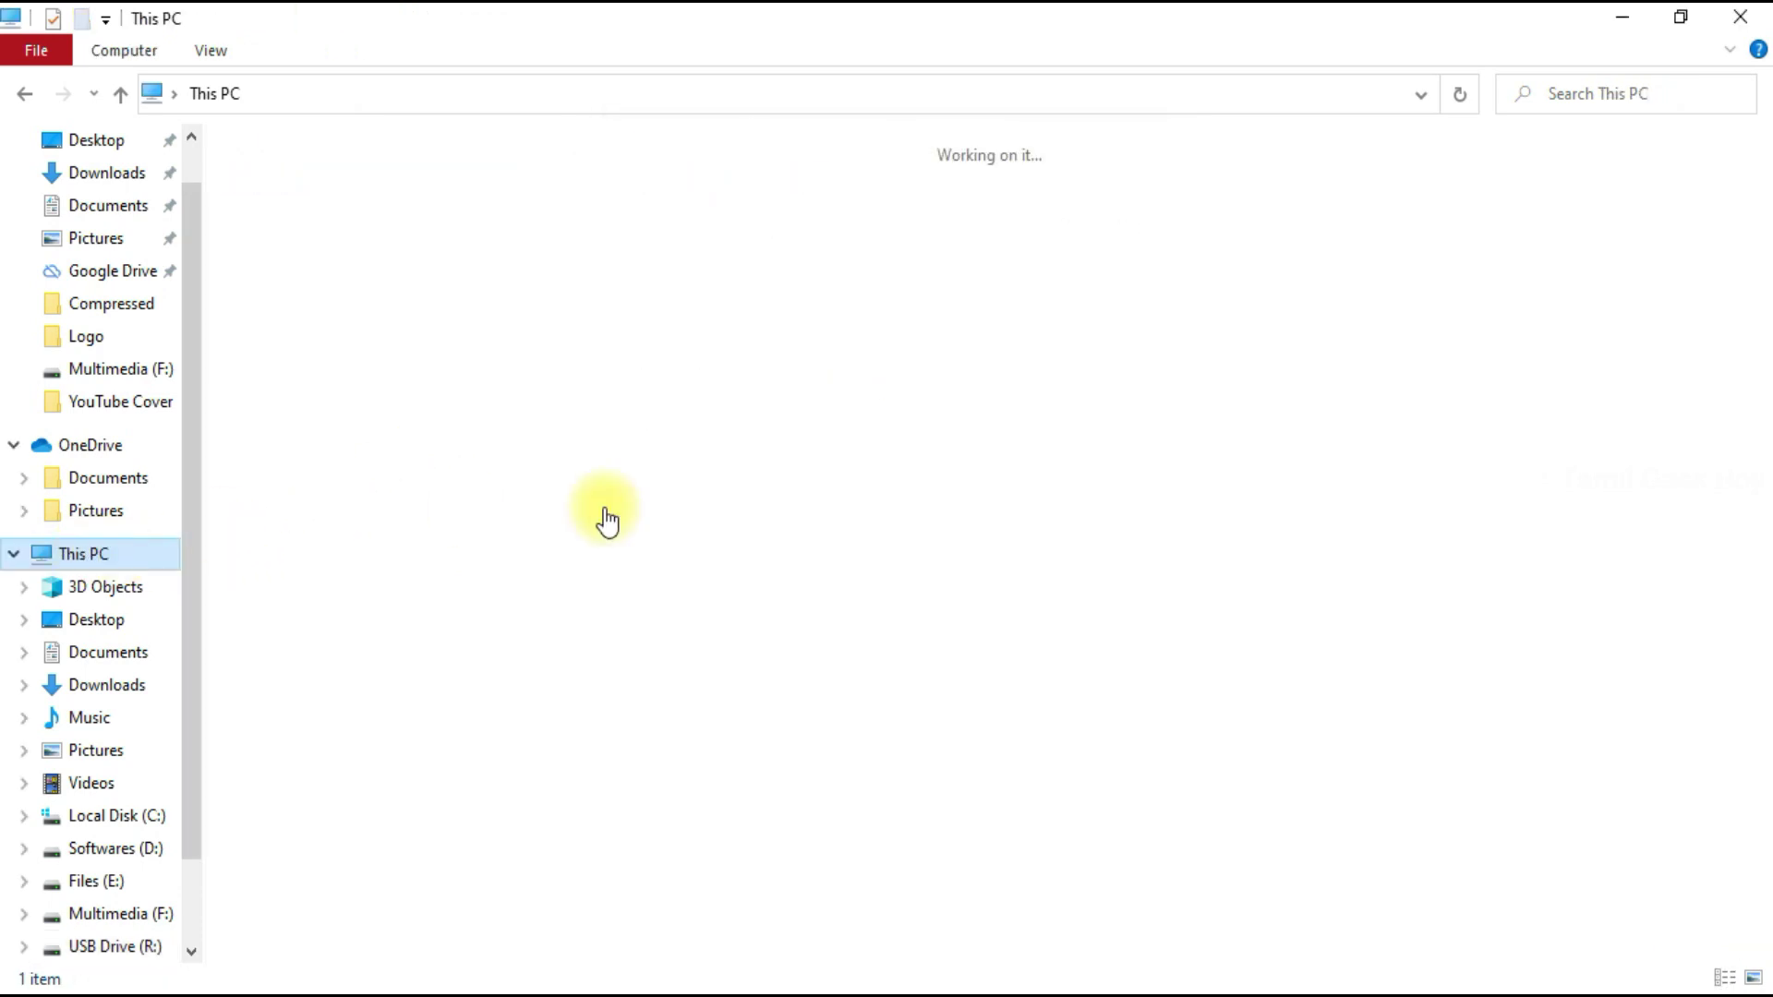
Quick-format USB Drive (R:) as NTFS, then close File Explorer.
right_click(337, 485)
click(467, 731)
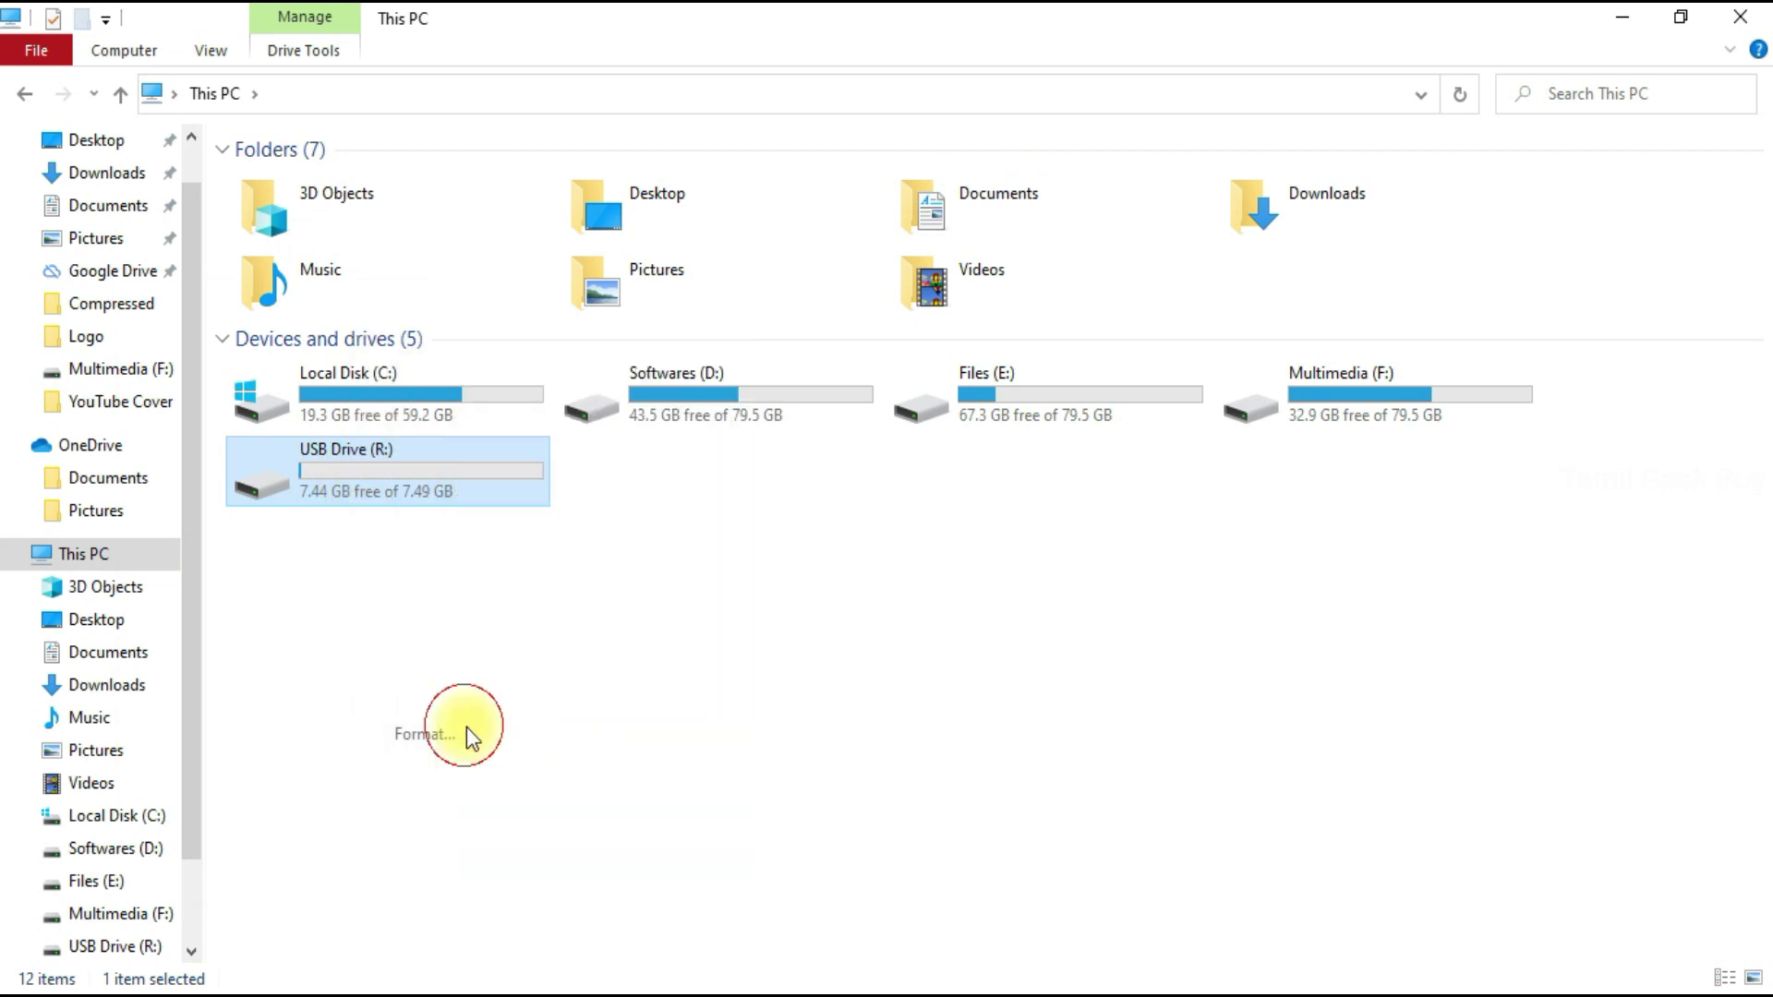
click(241, 843)
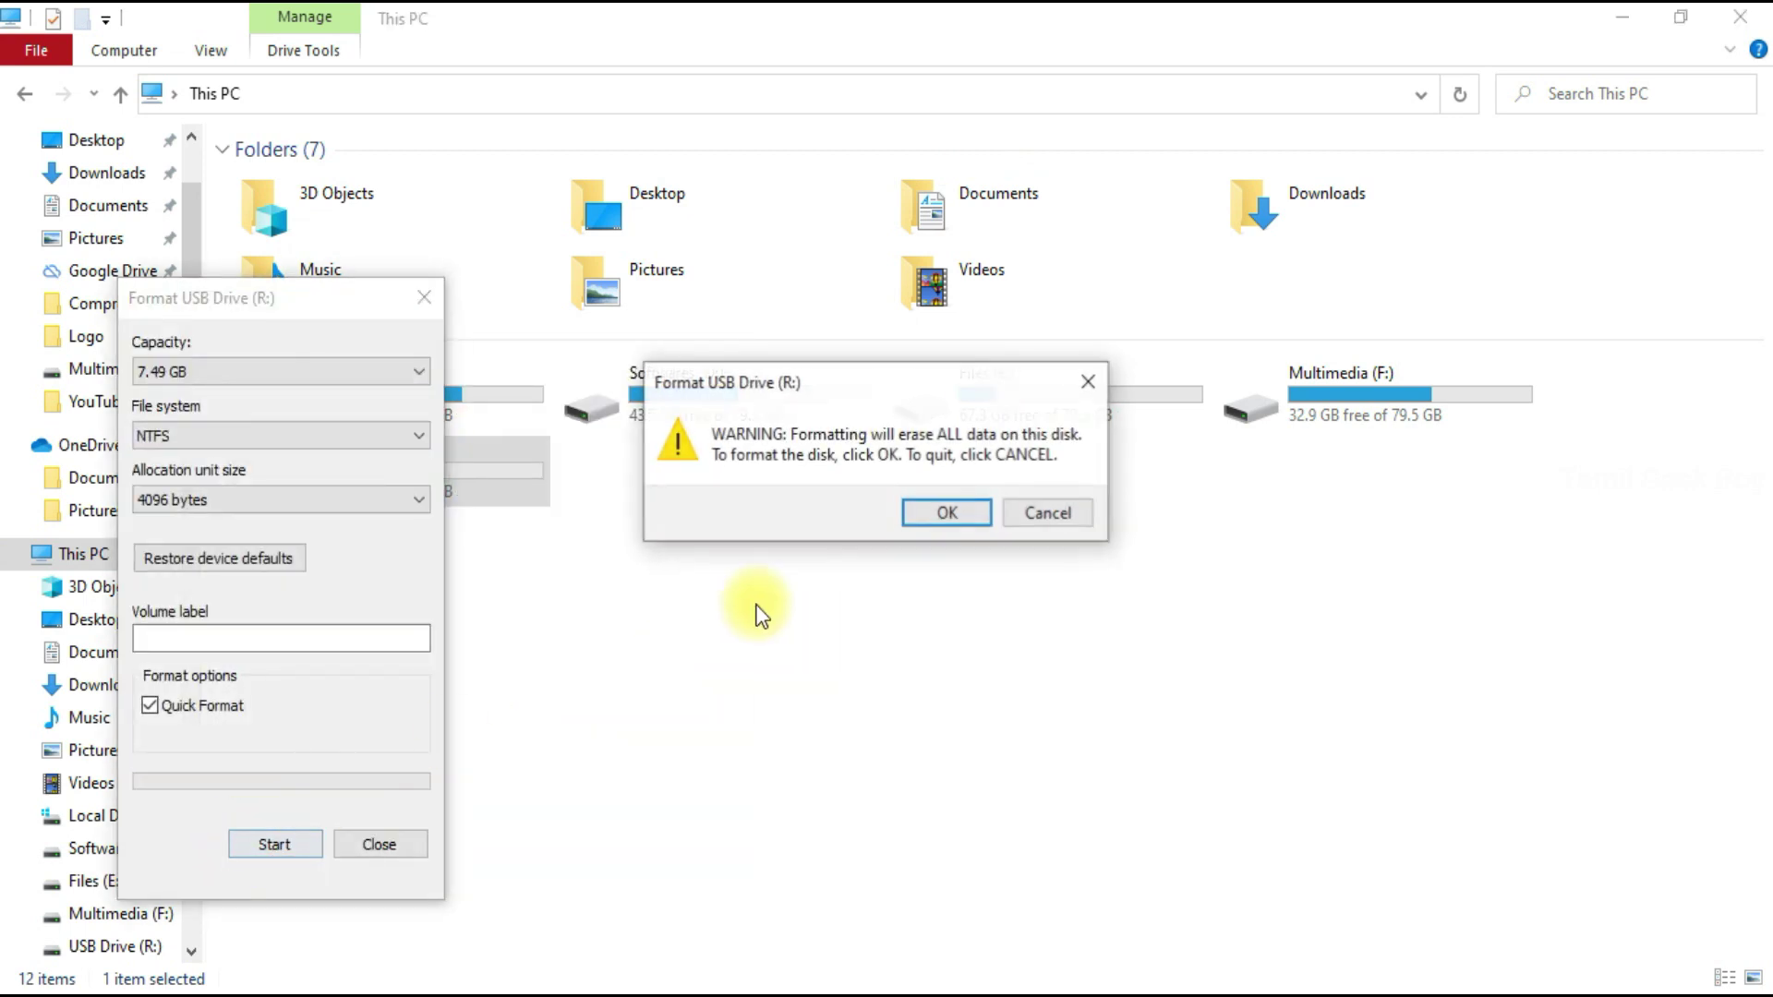
click(918, 520)
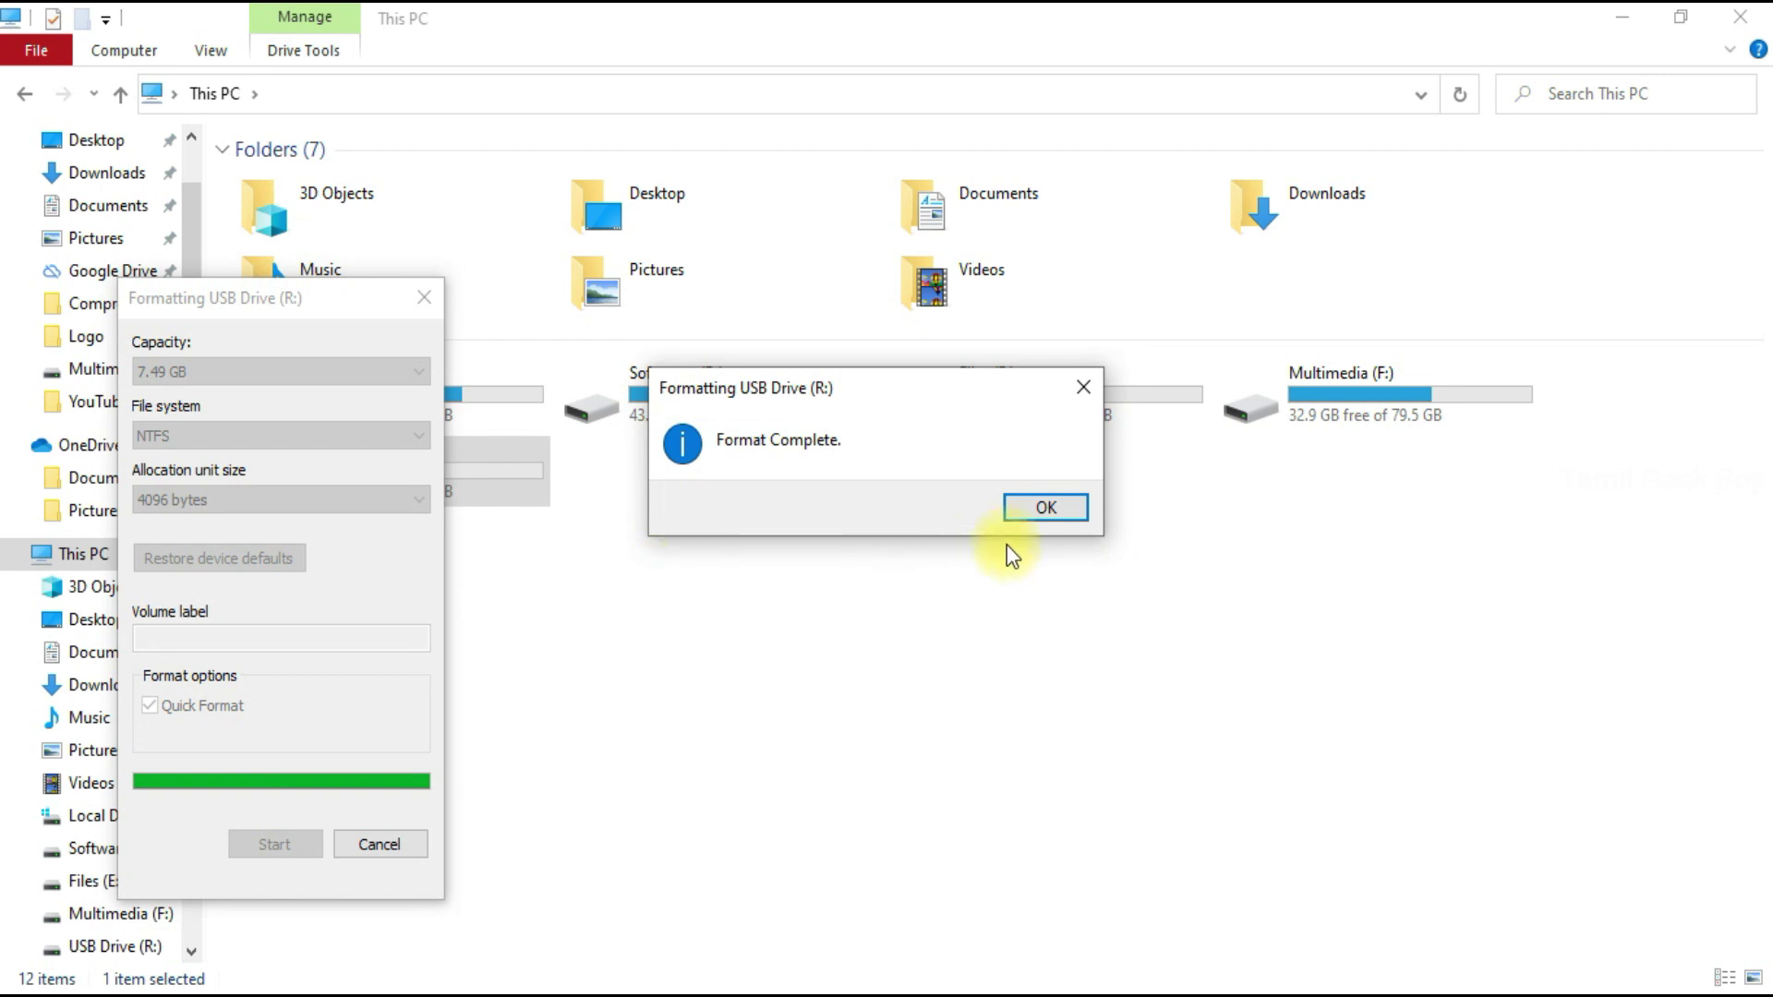
key(Return)
click(380, 843)
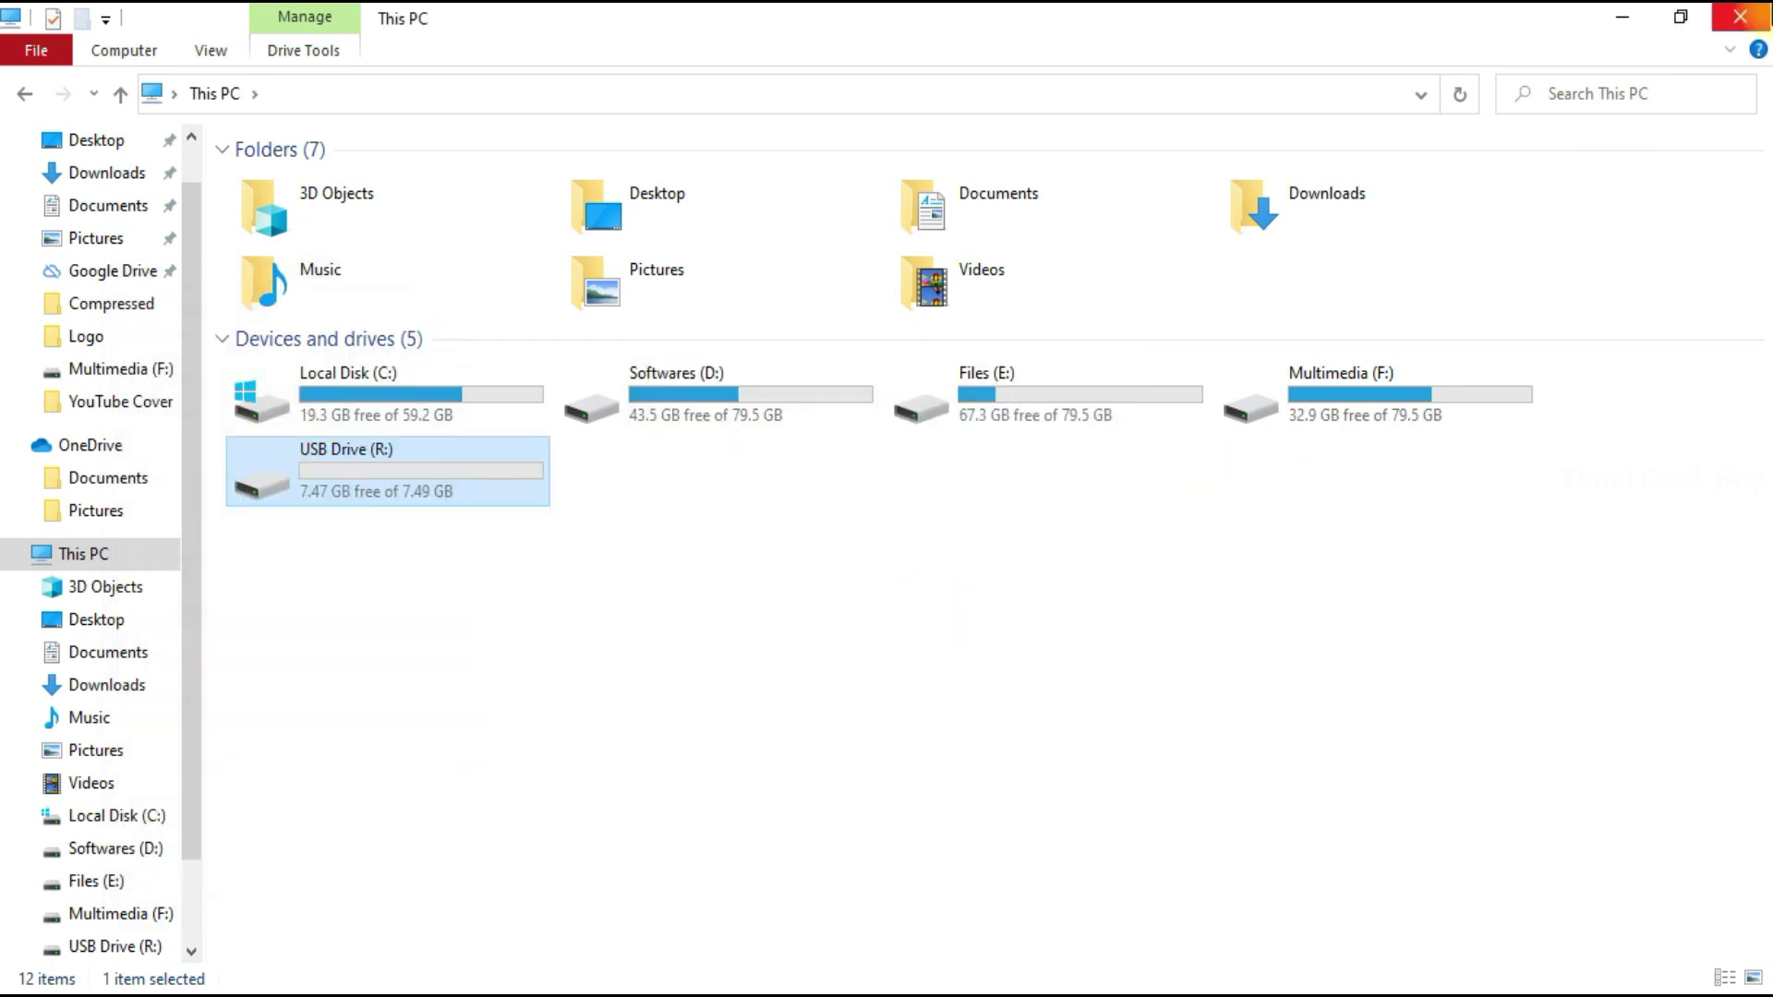
click(162, 203)
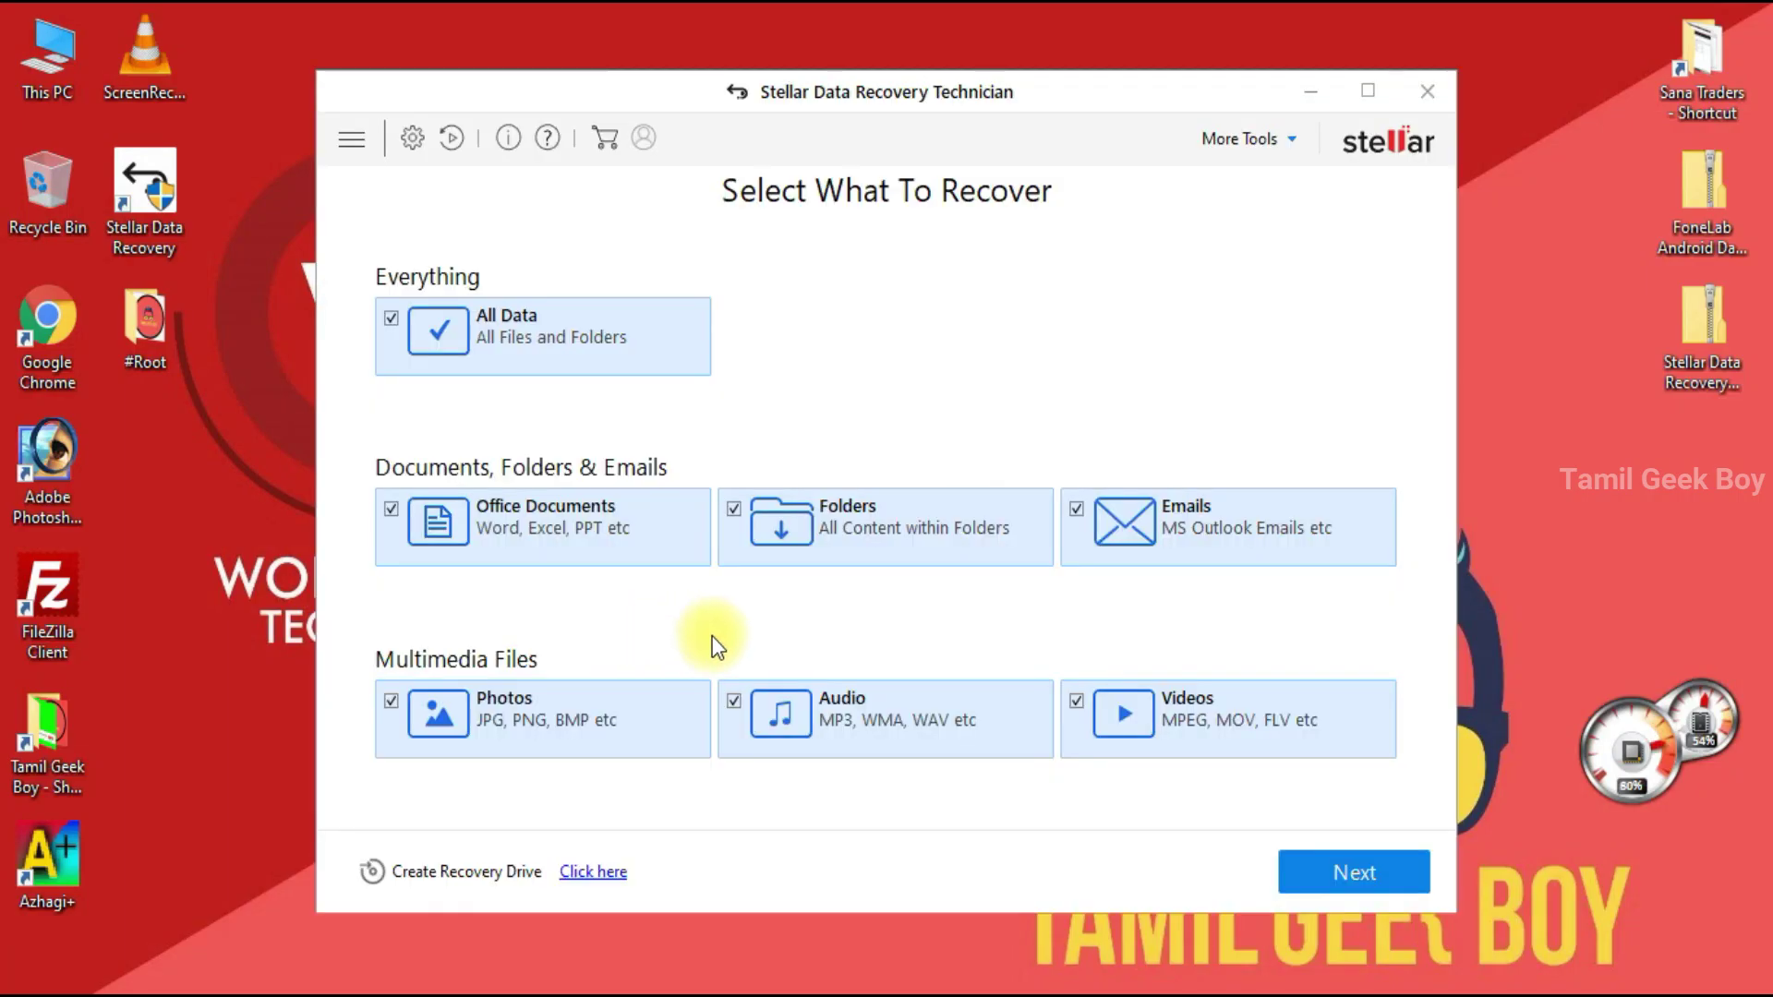
Restrict recovery to Photos only and choose Local Disk (R:) under Connected Drives to scan.
click(391, 320)
click(392, 702)
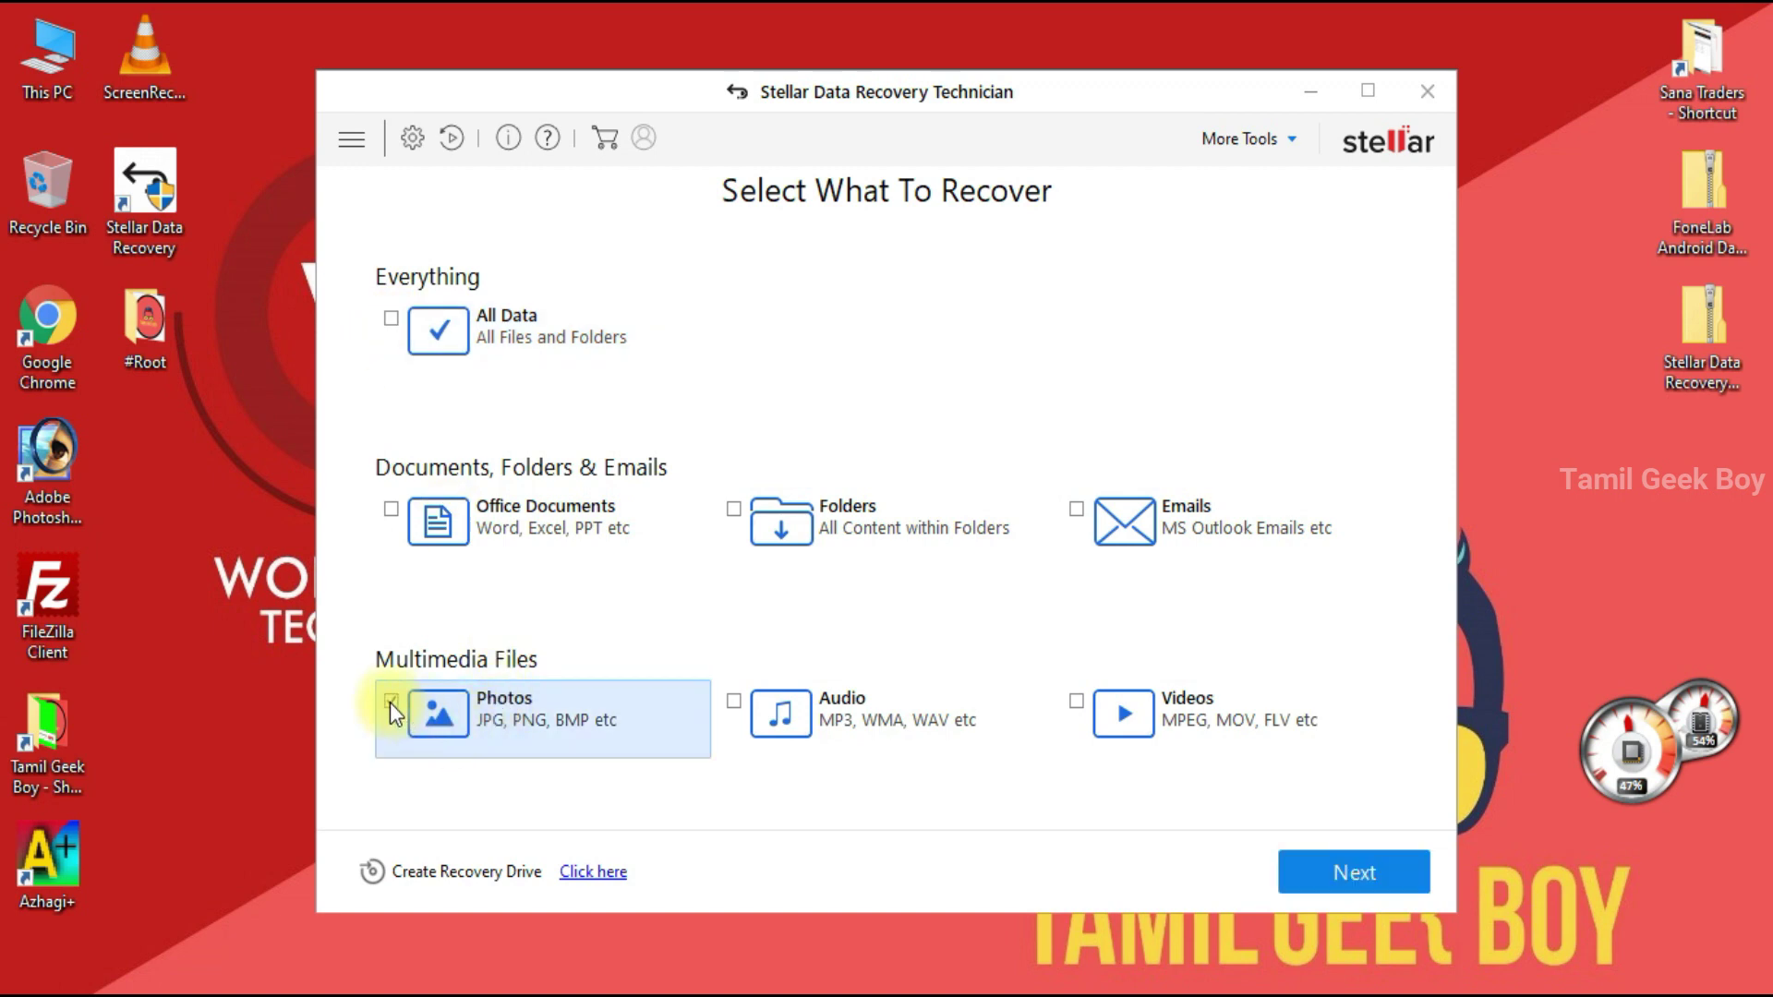
click(1346, 873)
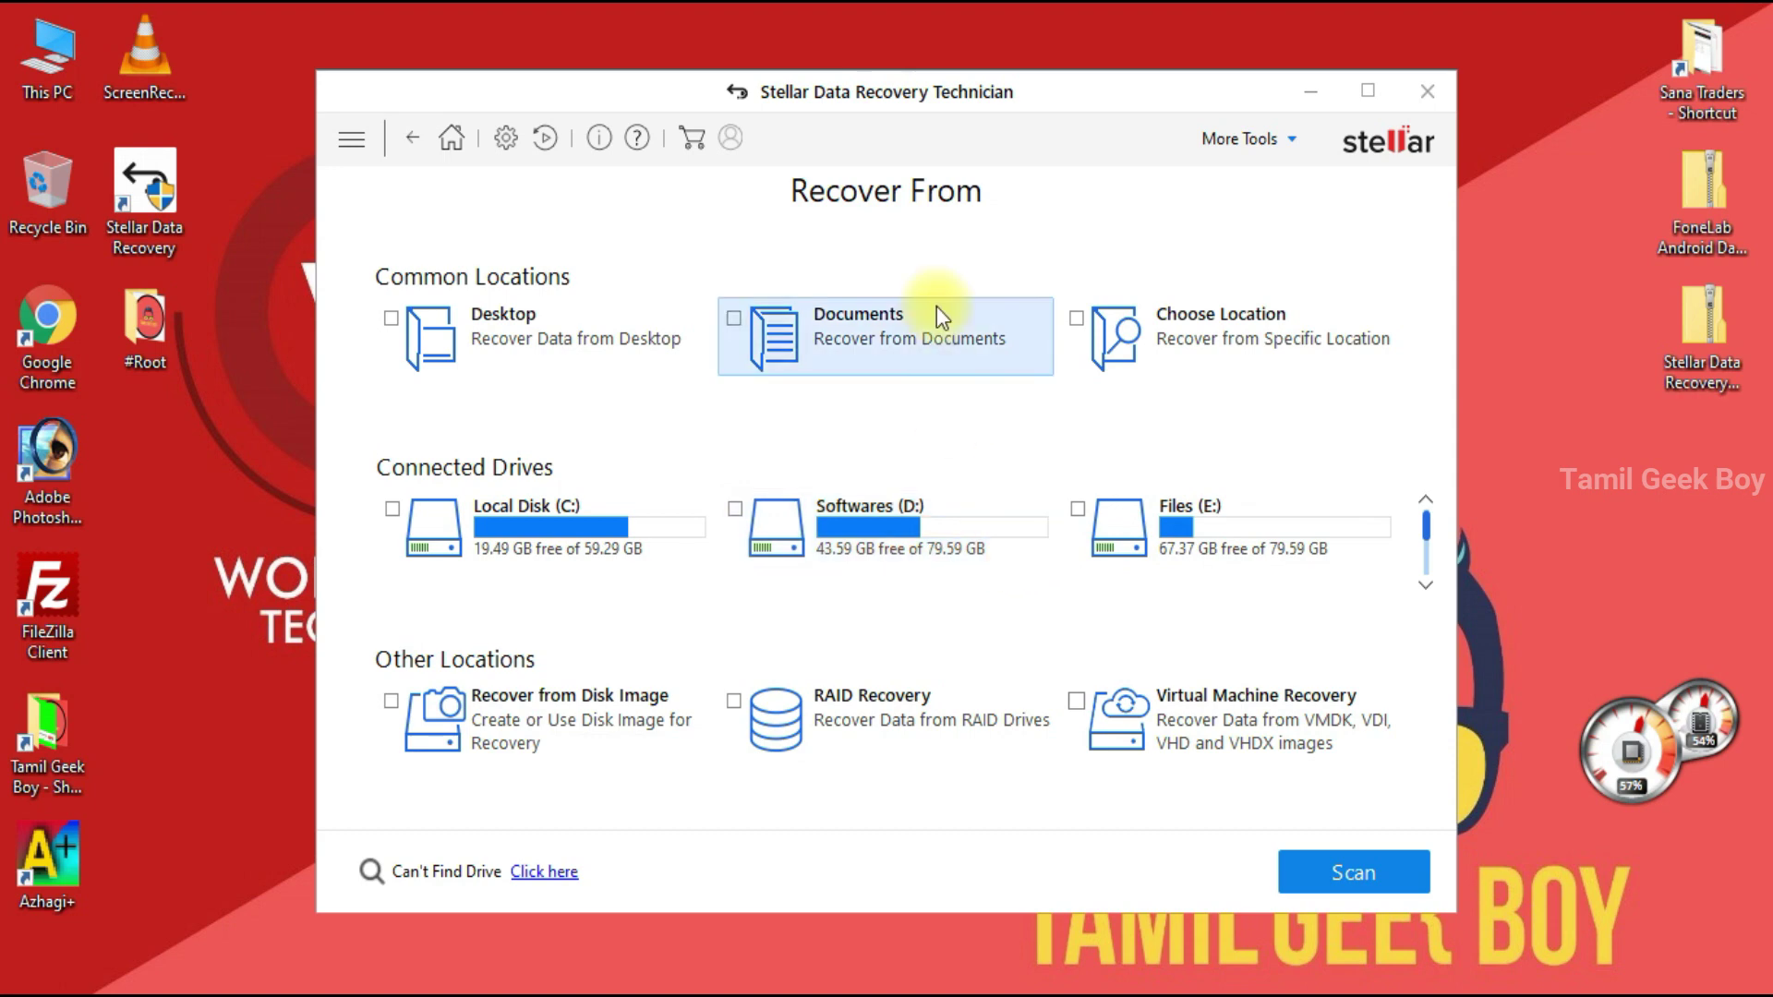
scroll(1426, 527, down, 1)
drag(1426, 527, 1426, 545)
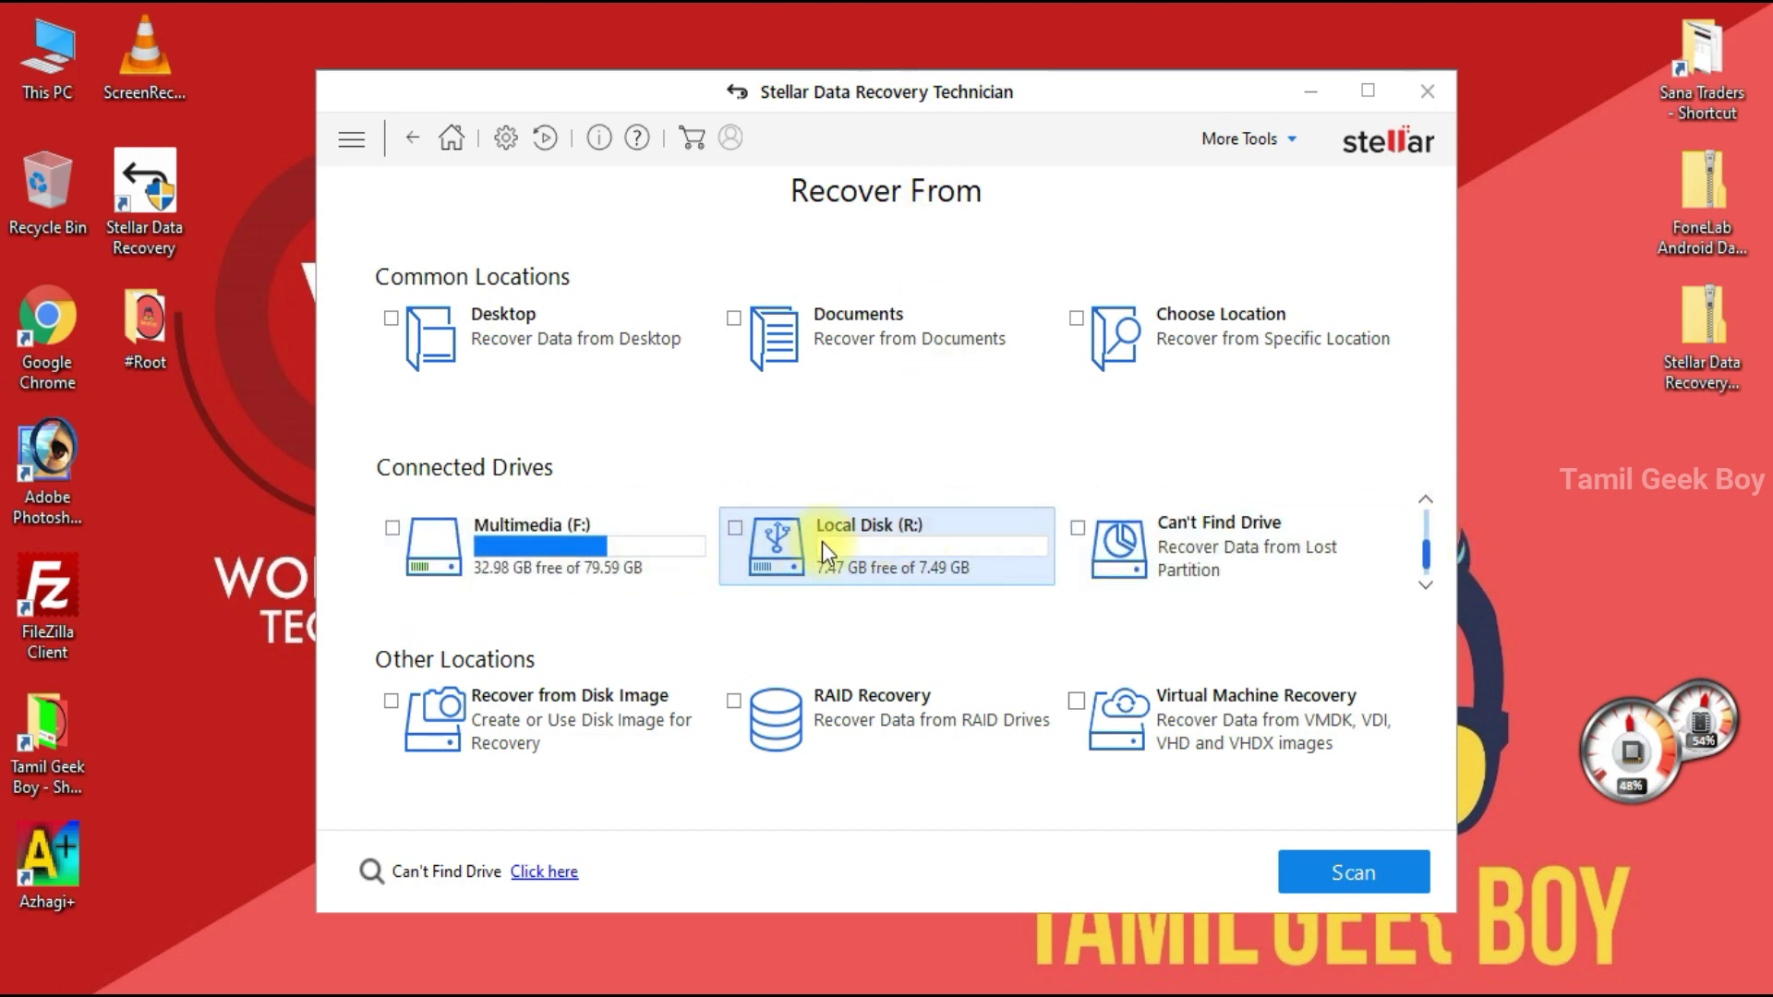
click(734, 528)
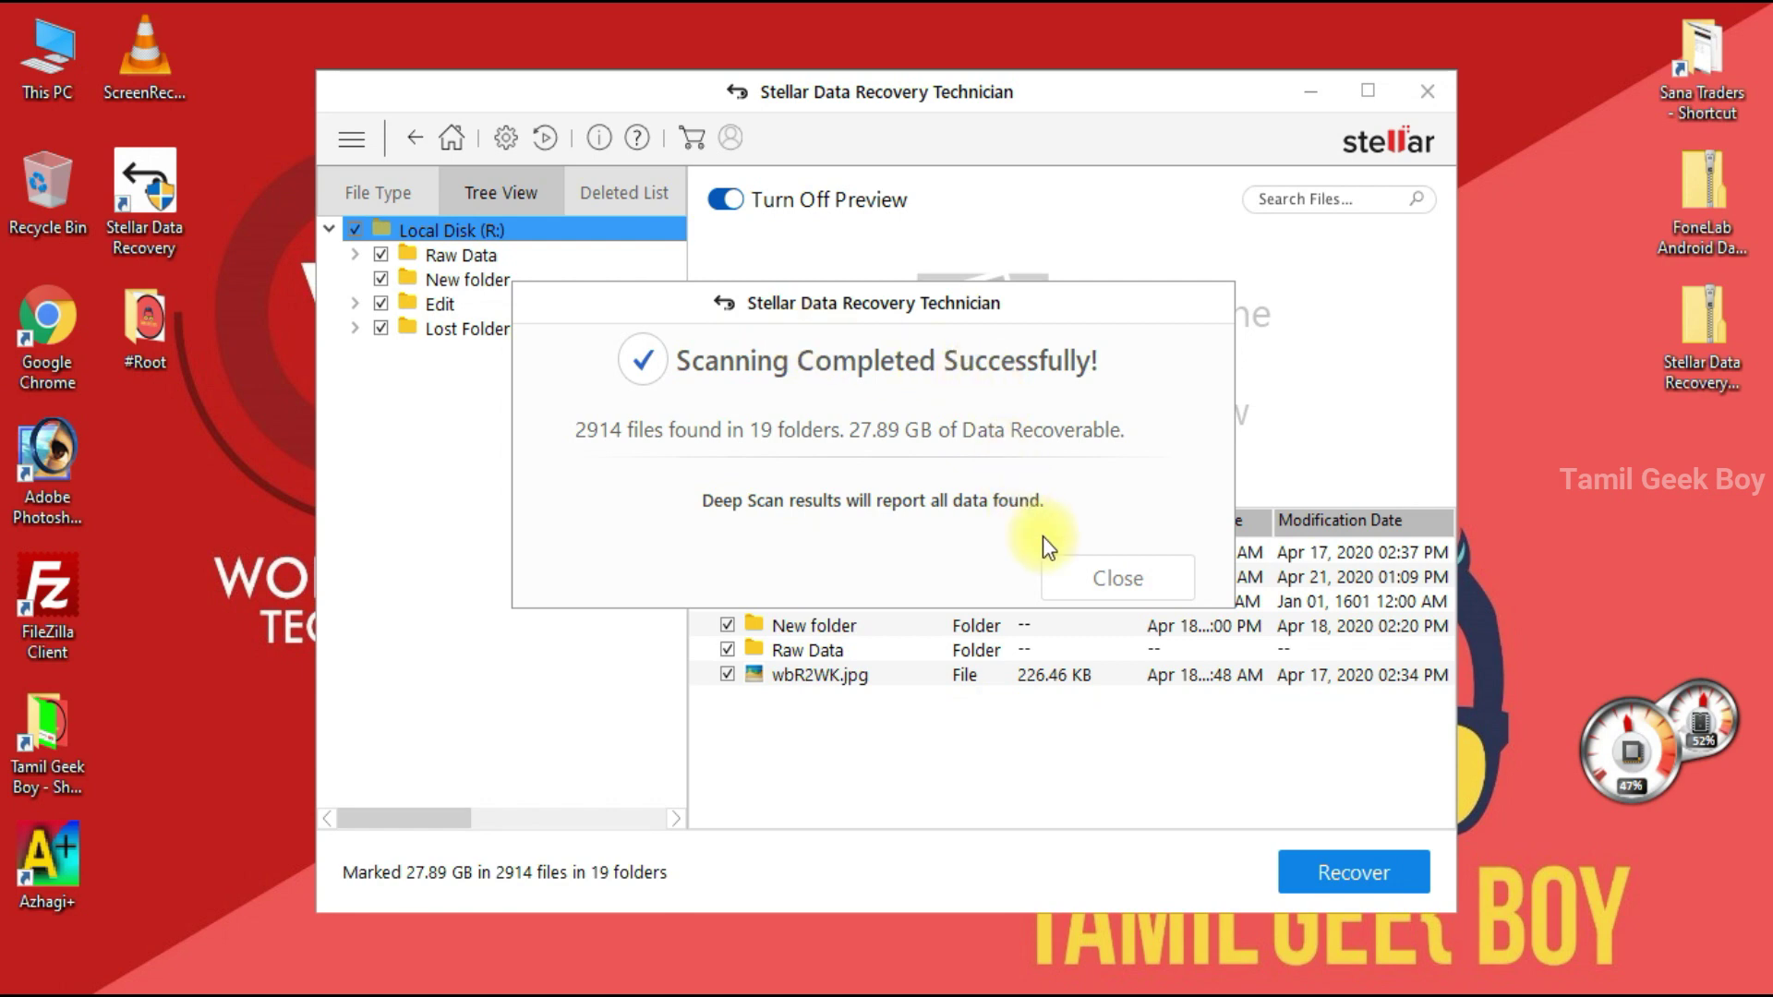
Expand Local Disk (R:) > Edit > New Profiles and inspect the YouTube Cover and Logo folders.
click(1113, 578)
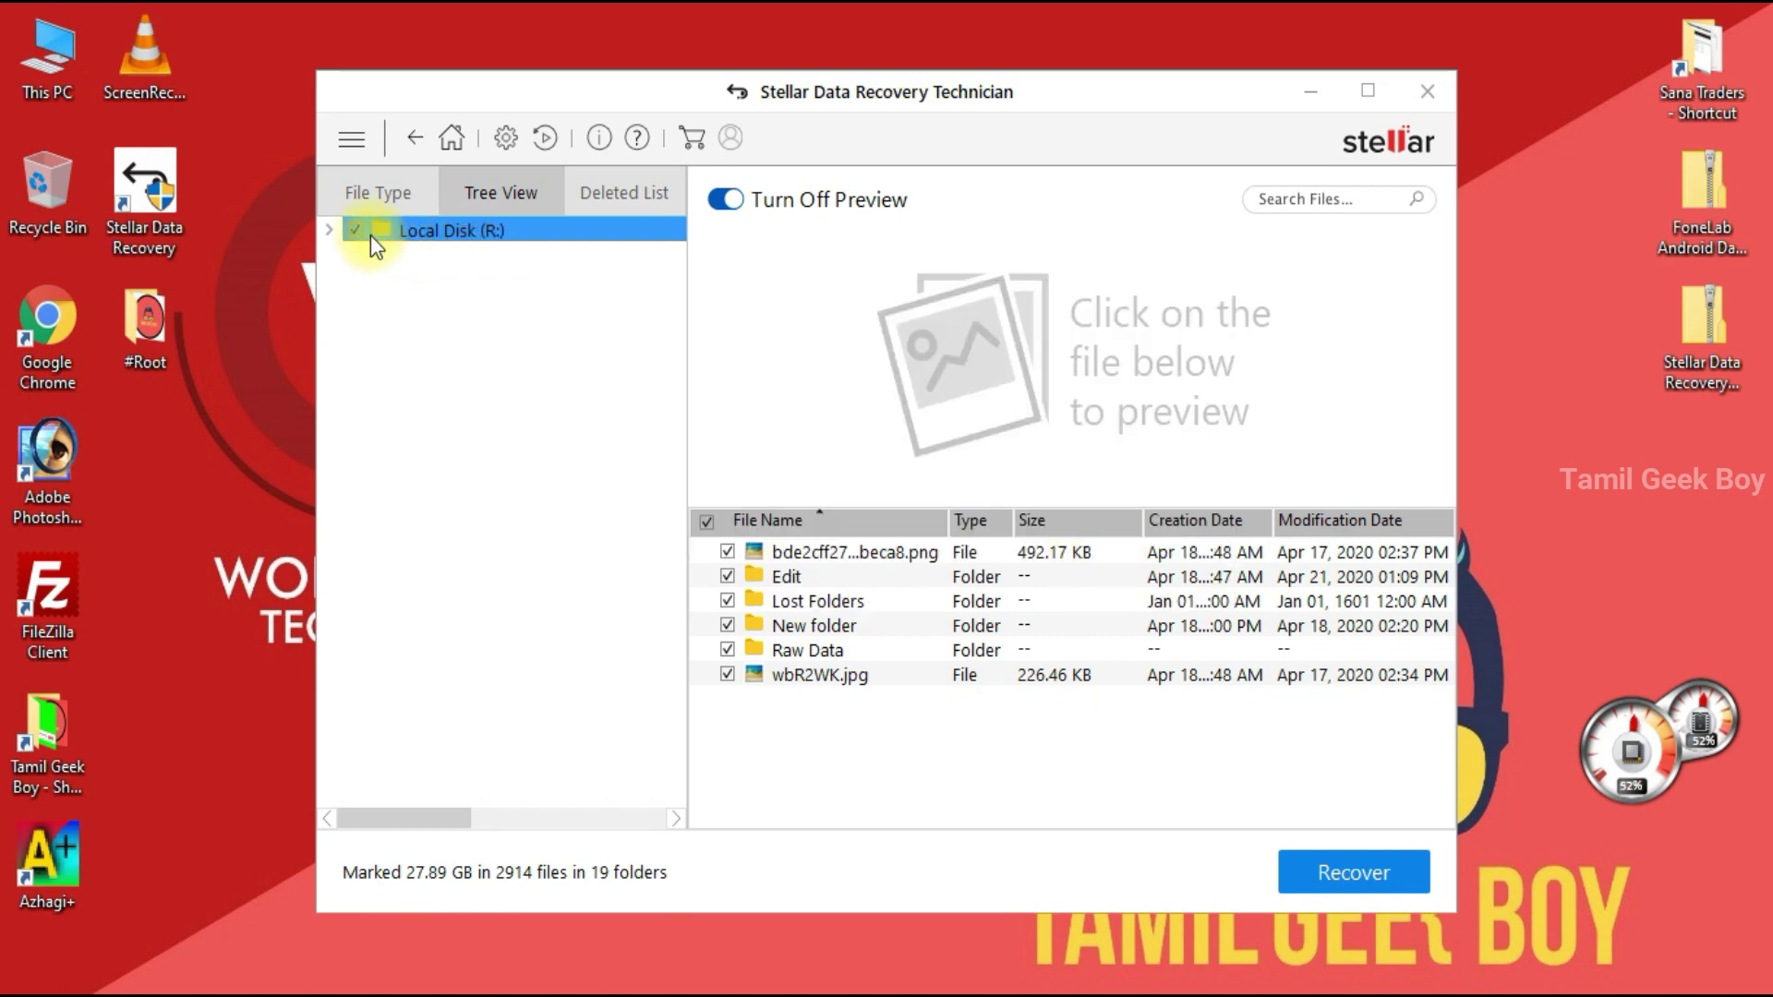
click(330, 231)
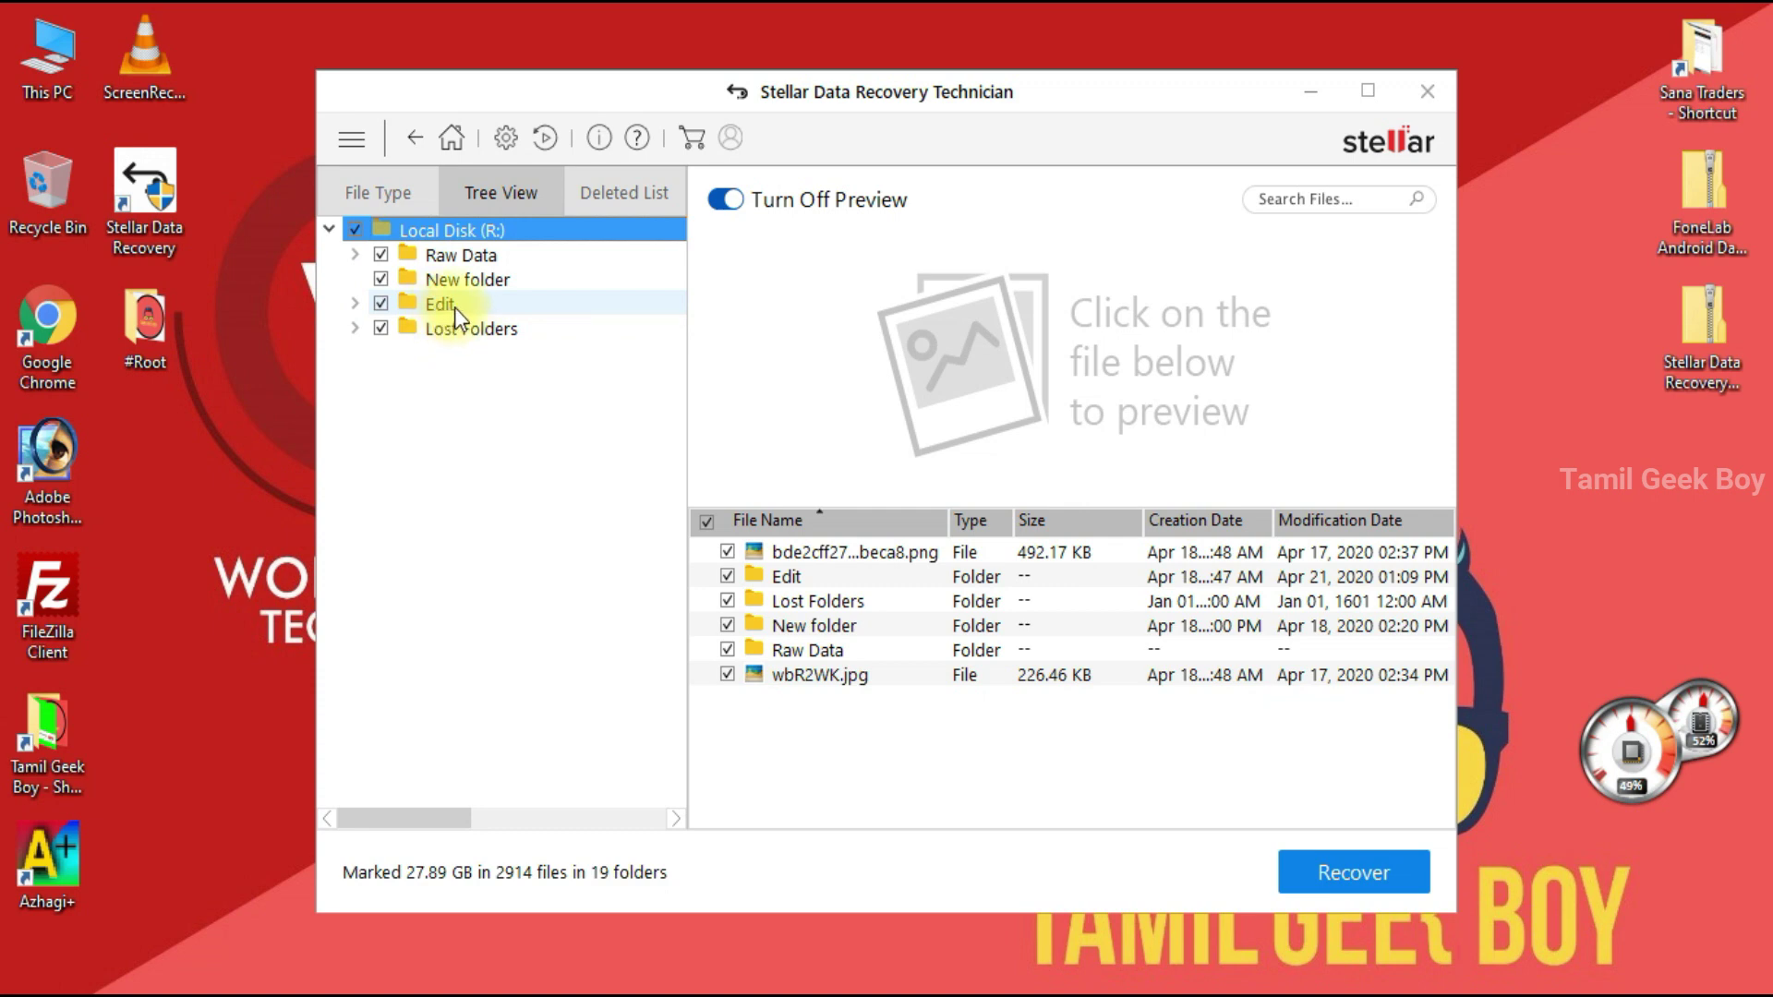
click(356, 305)
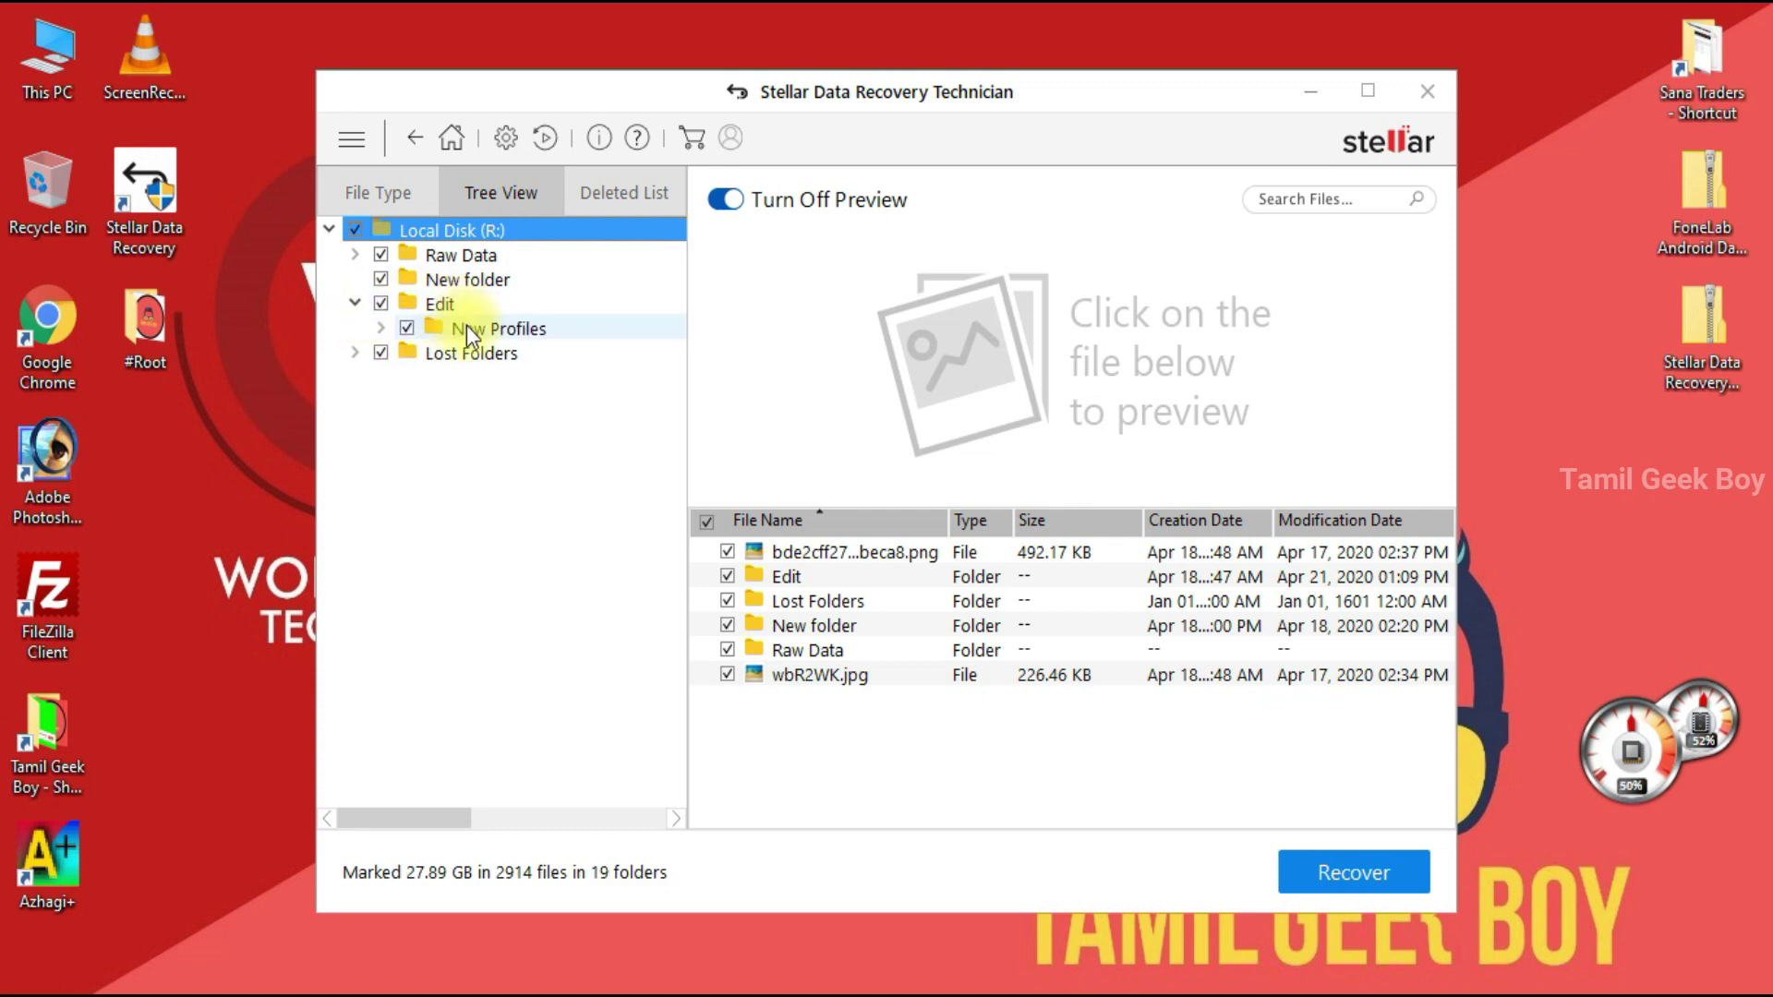
click(382, 329)
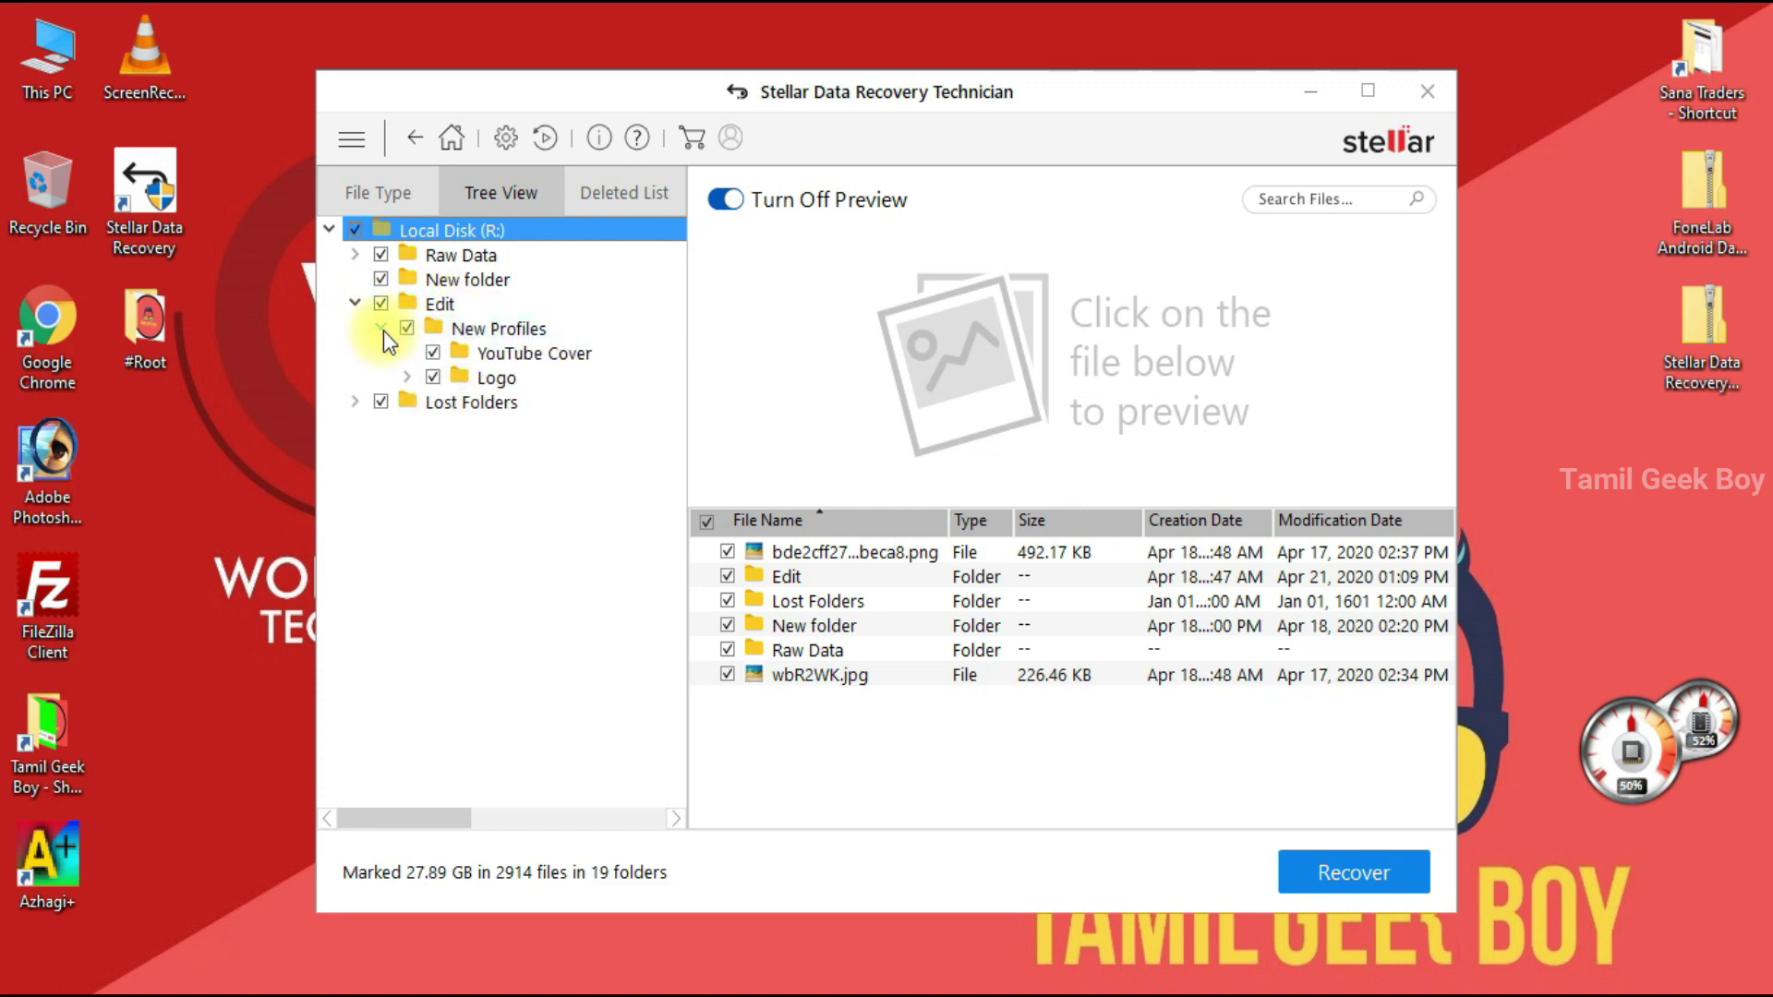
click(498, 354)
click(496, 379)
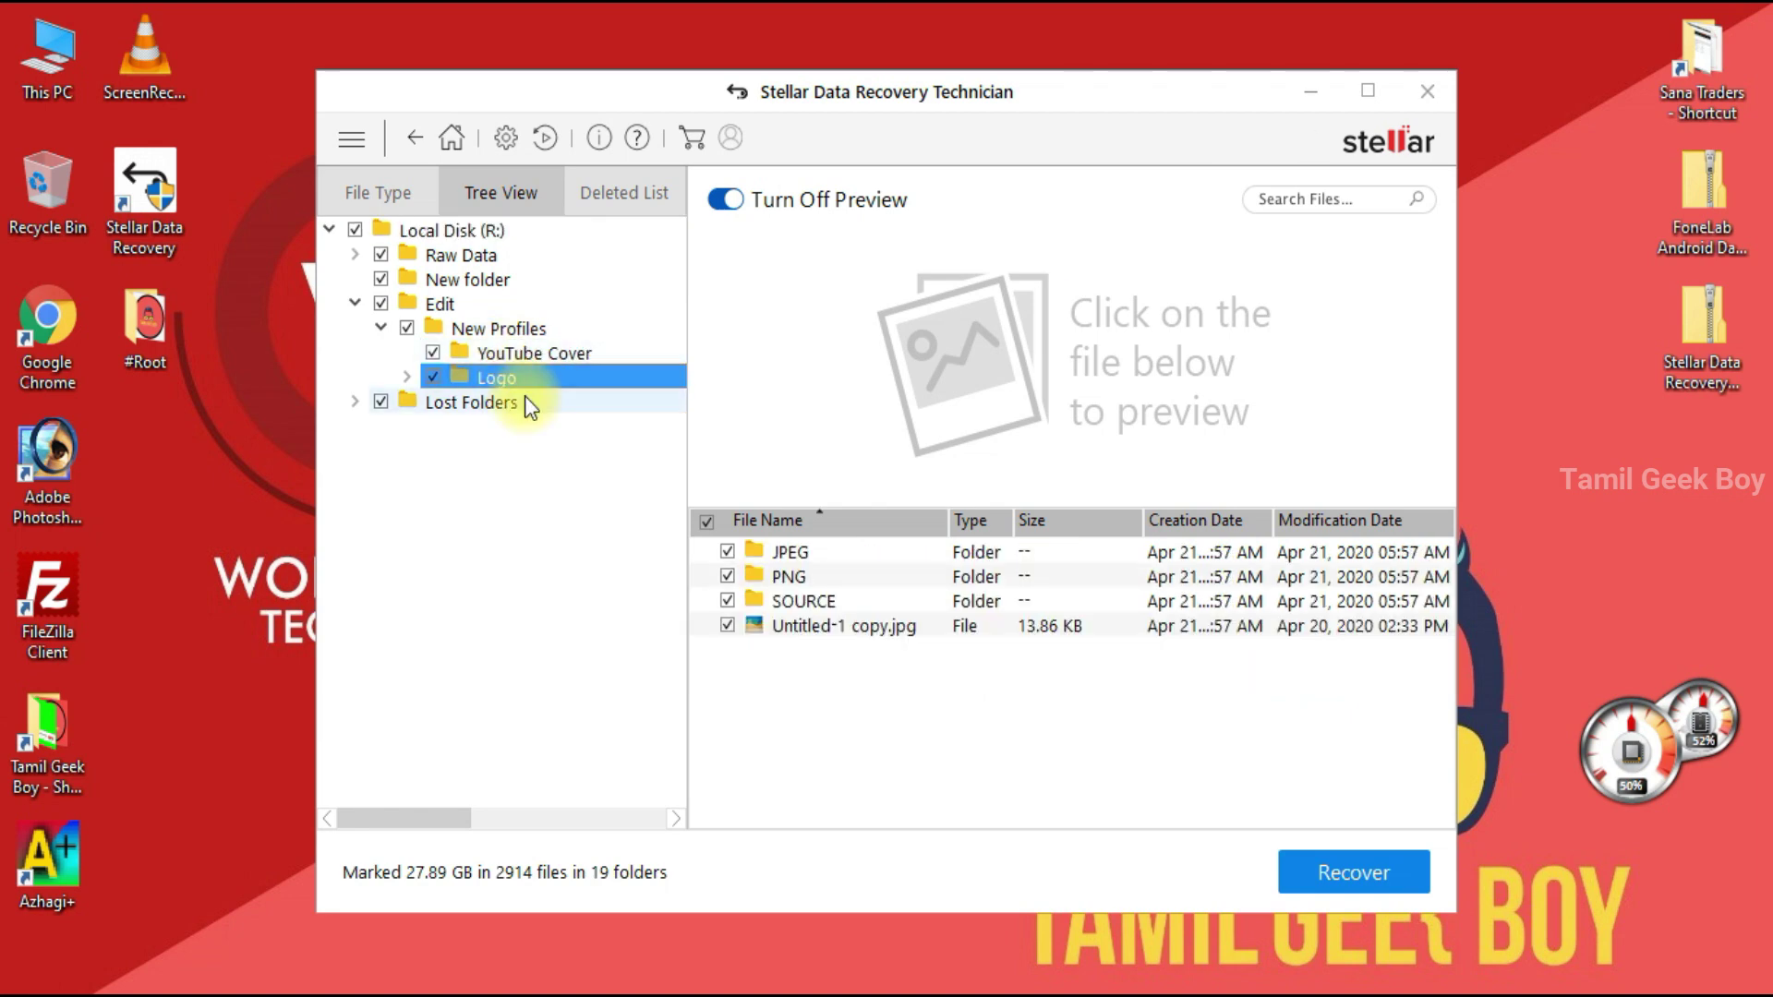
click(508, 356)
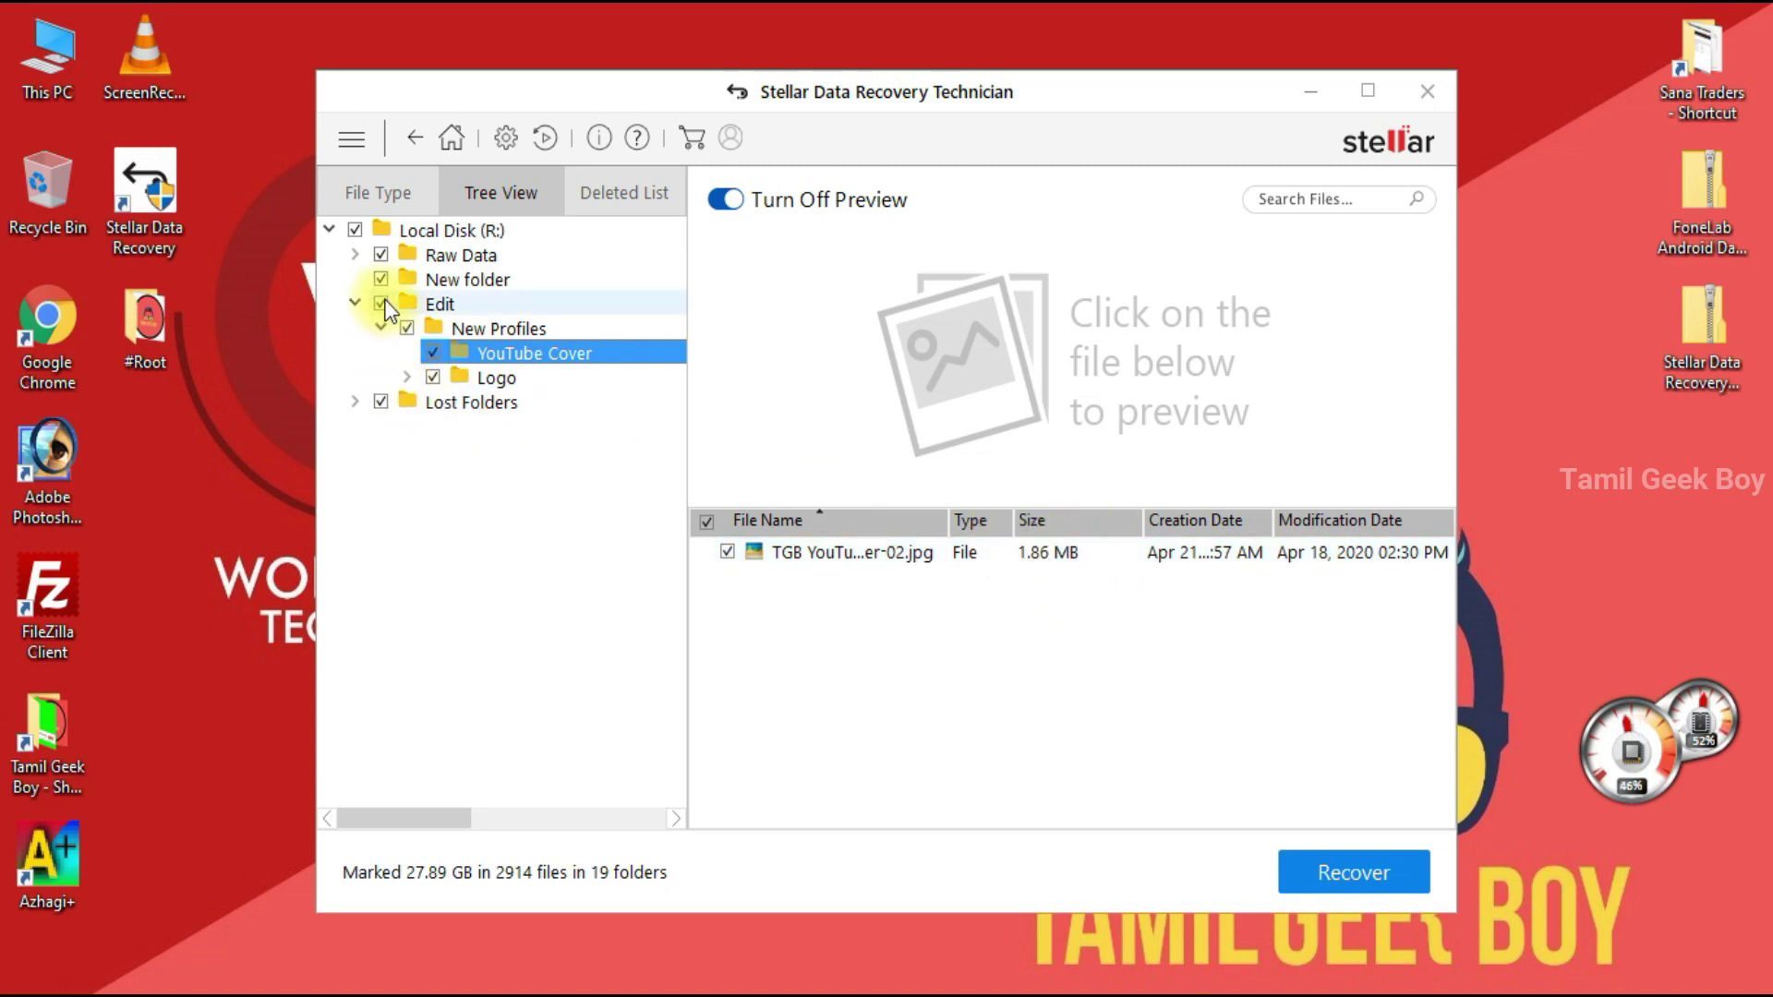
Mark only the Edit folder and save it to the Desktop's #Root folder.
click(354, 230)
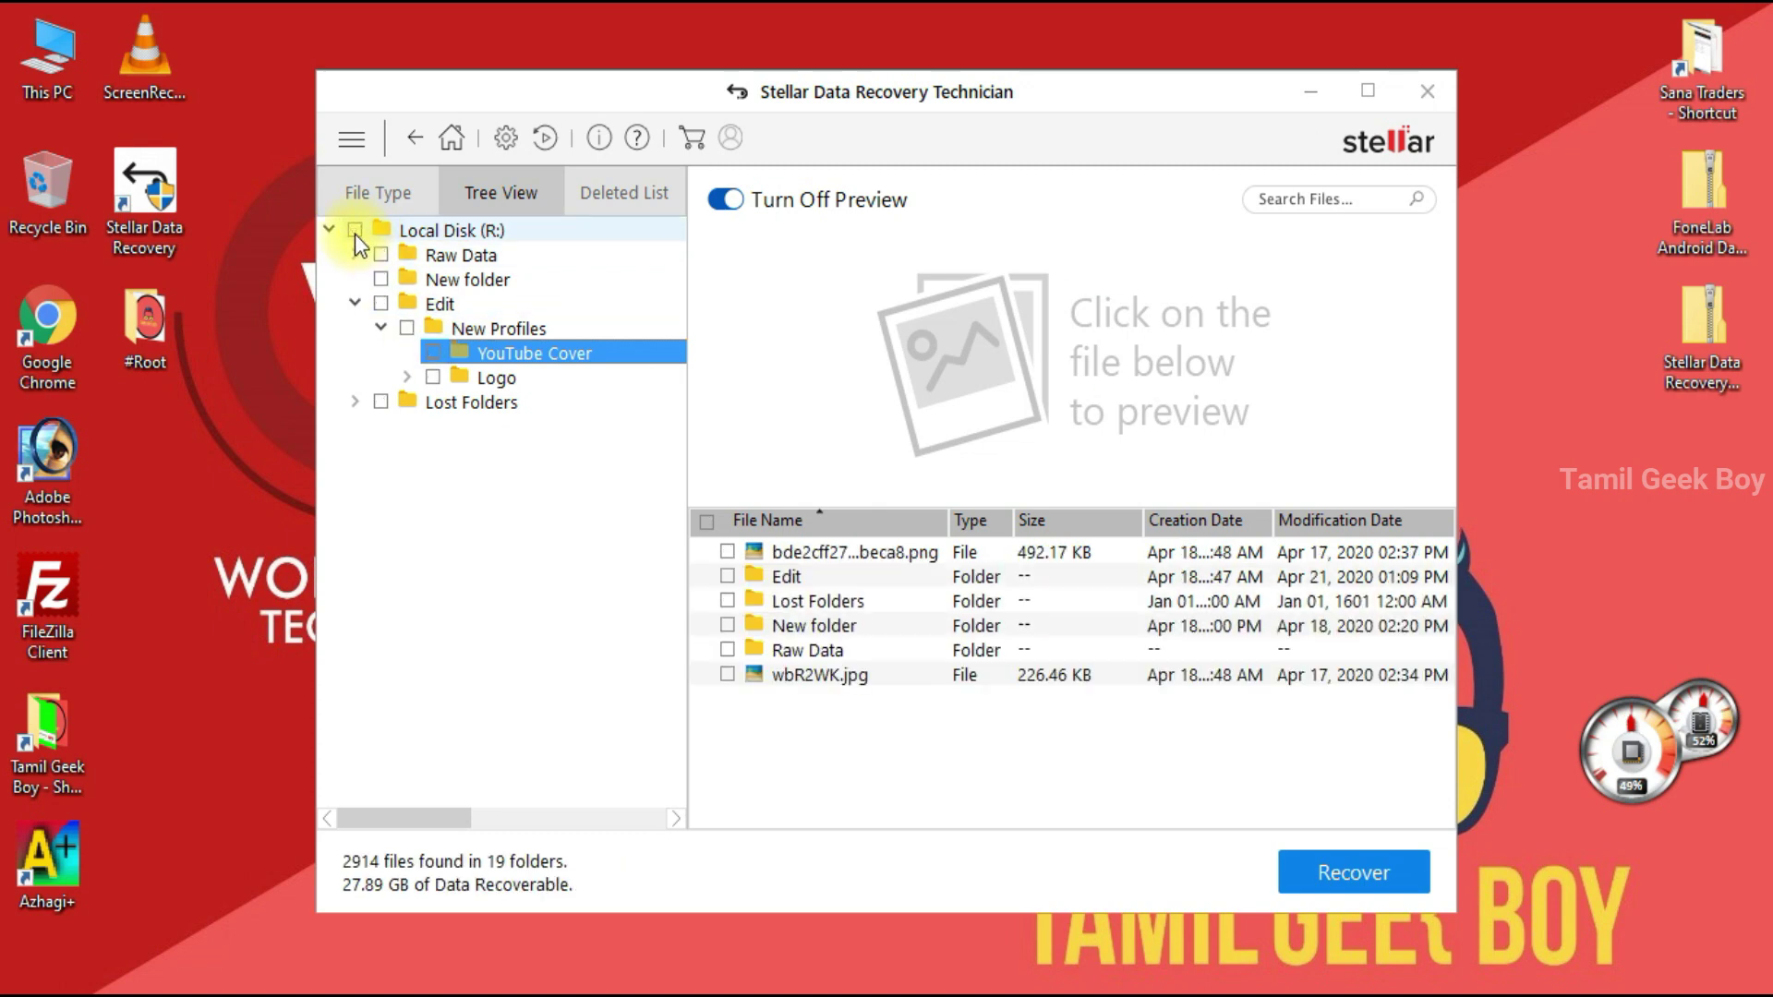
click(380, 304)
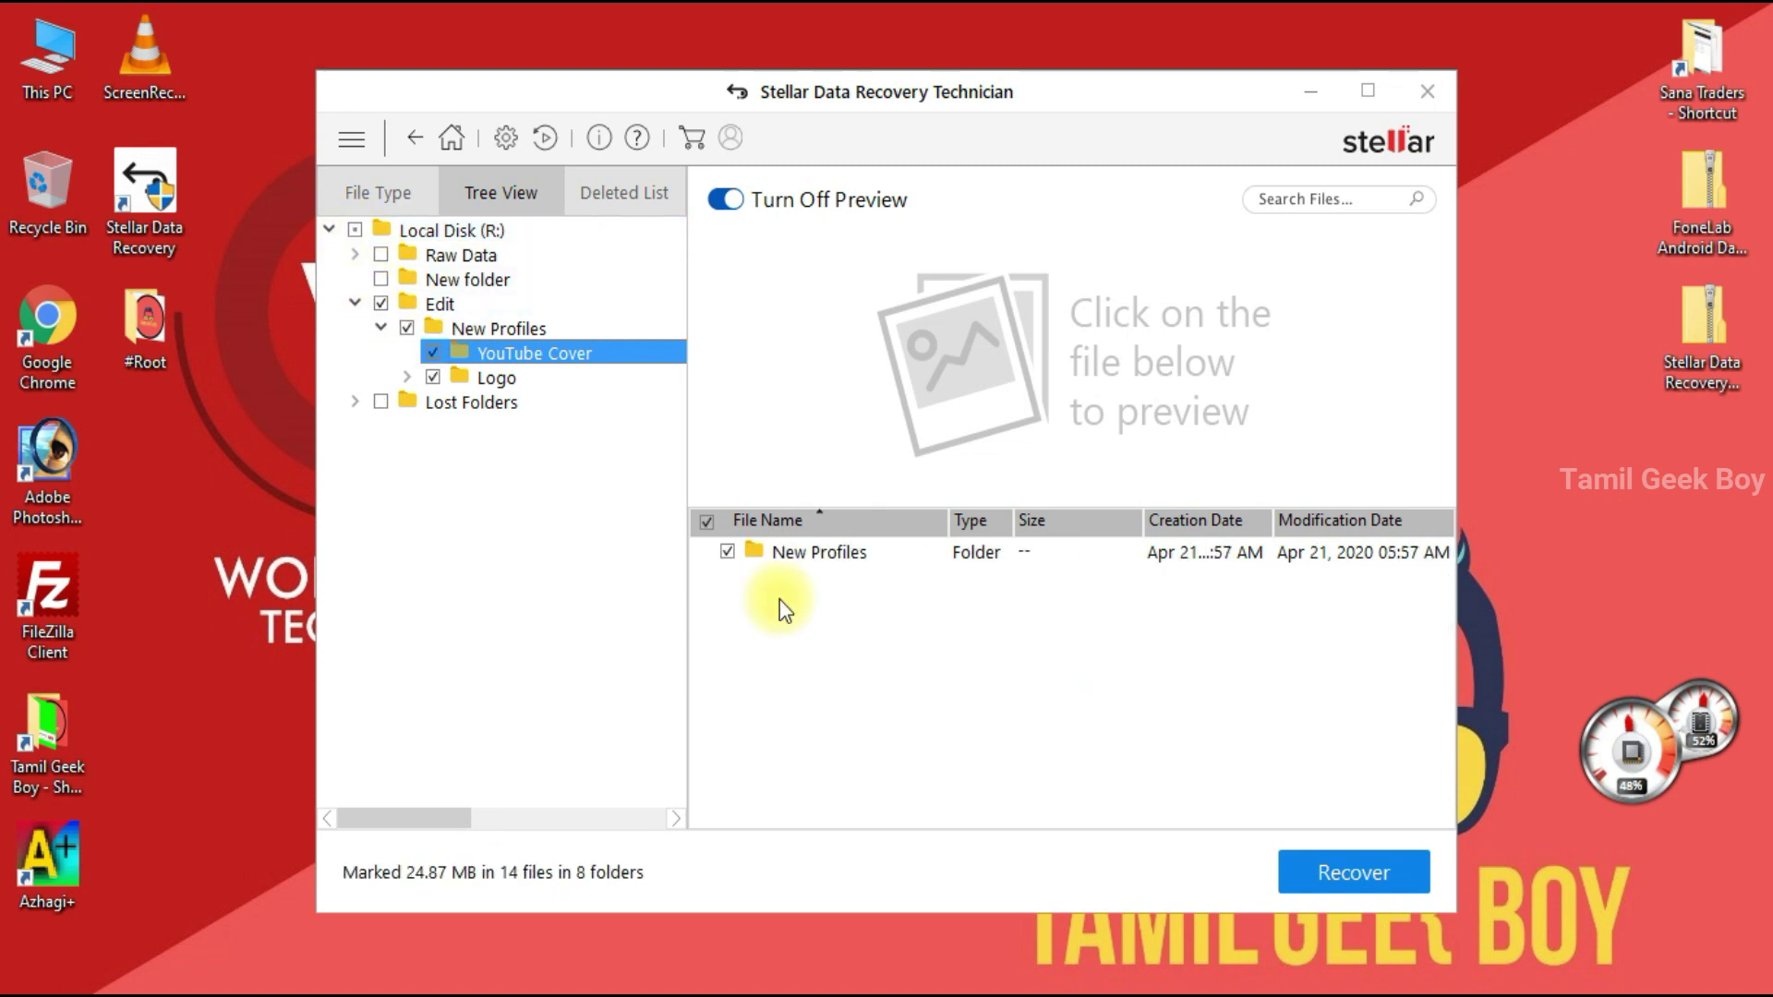
click(1343, 872)
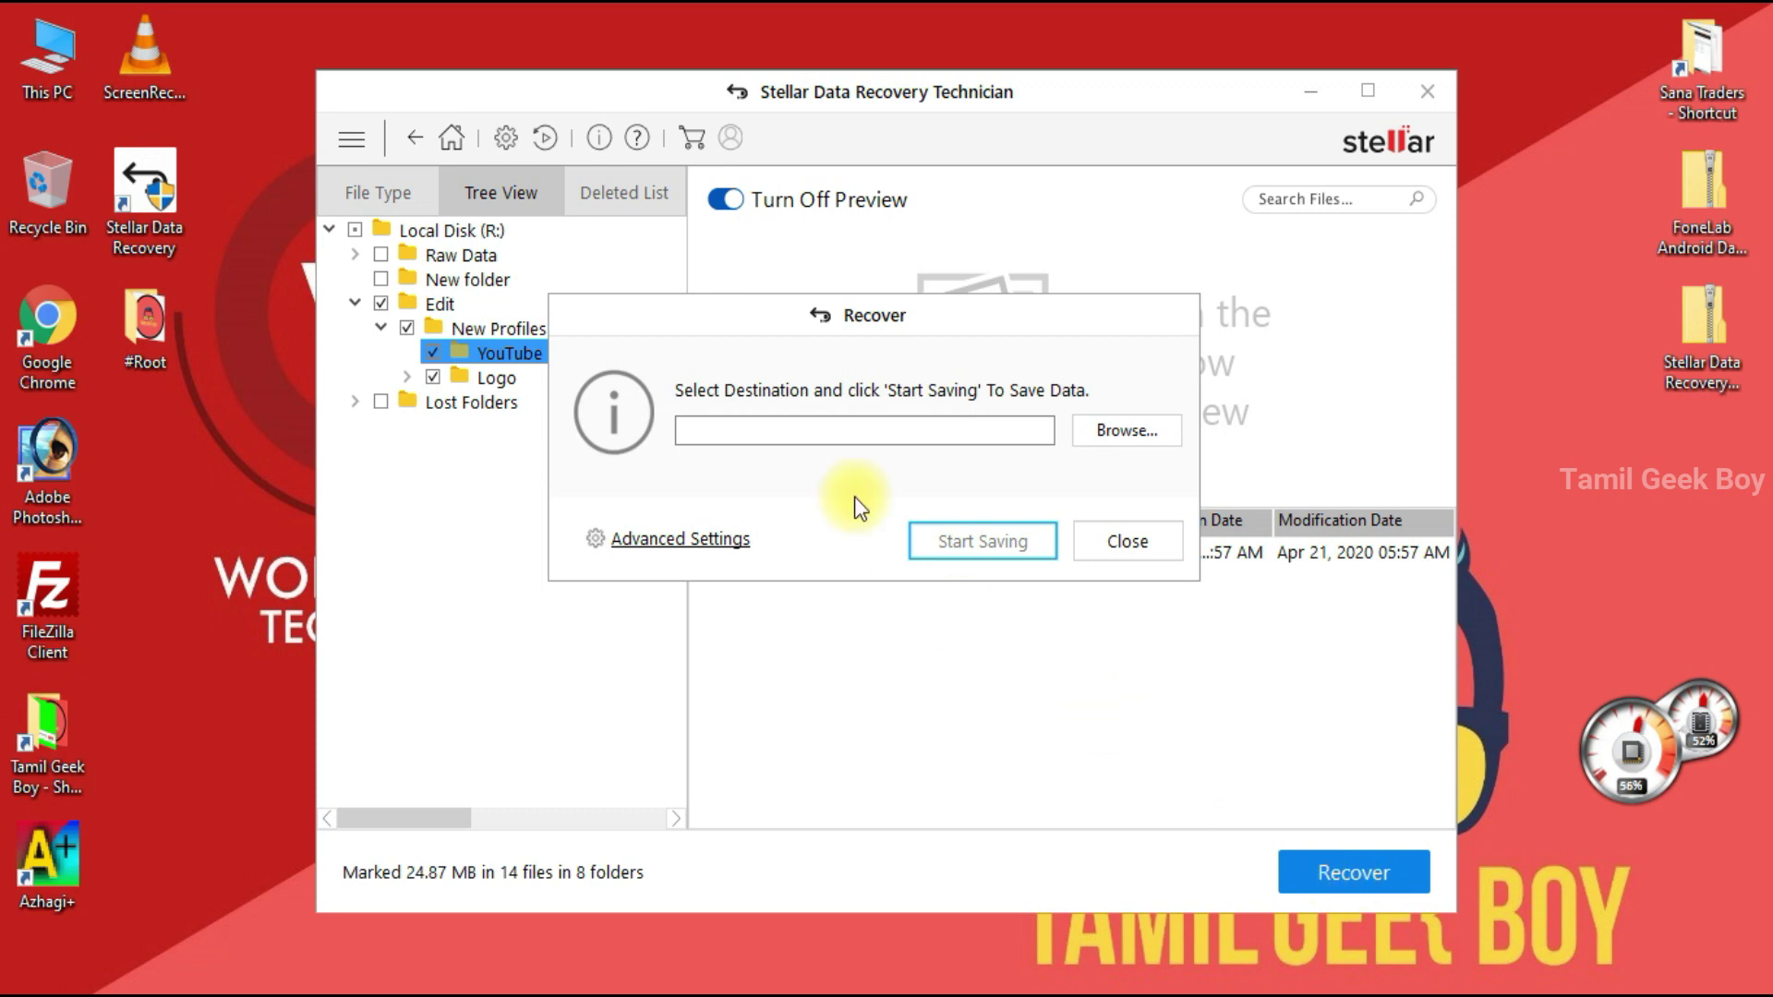
click(1122, 430)
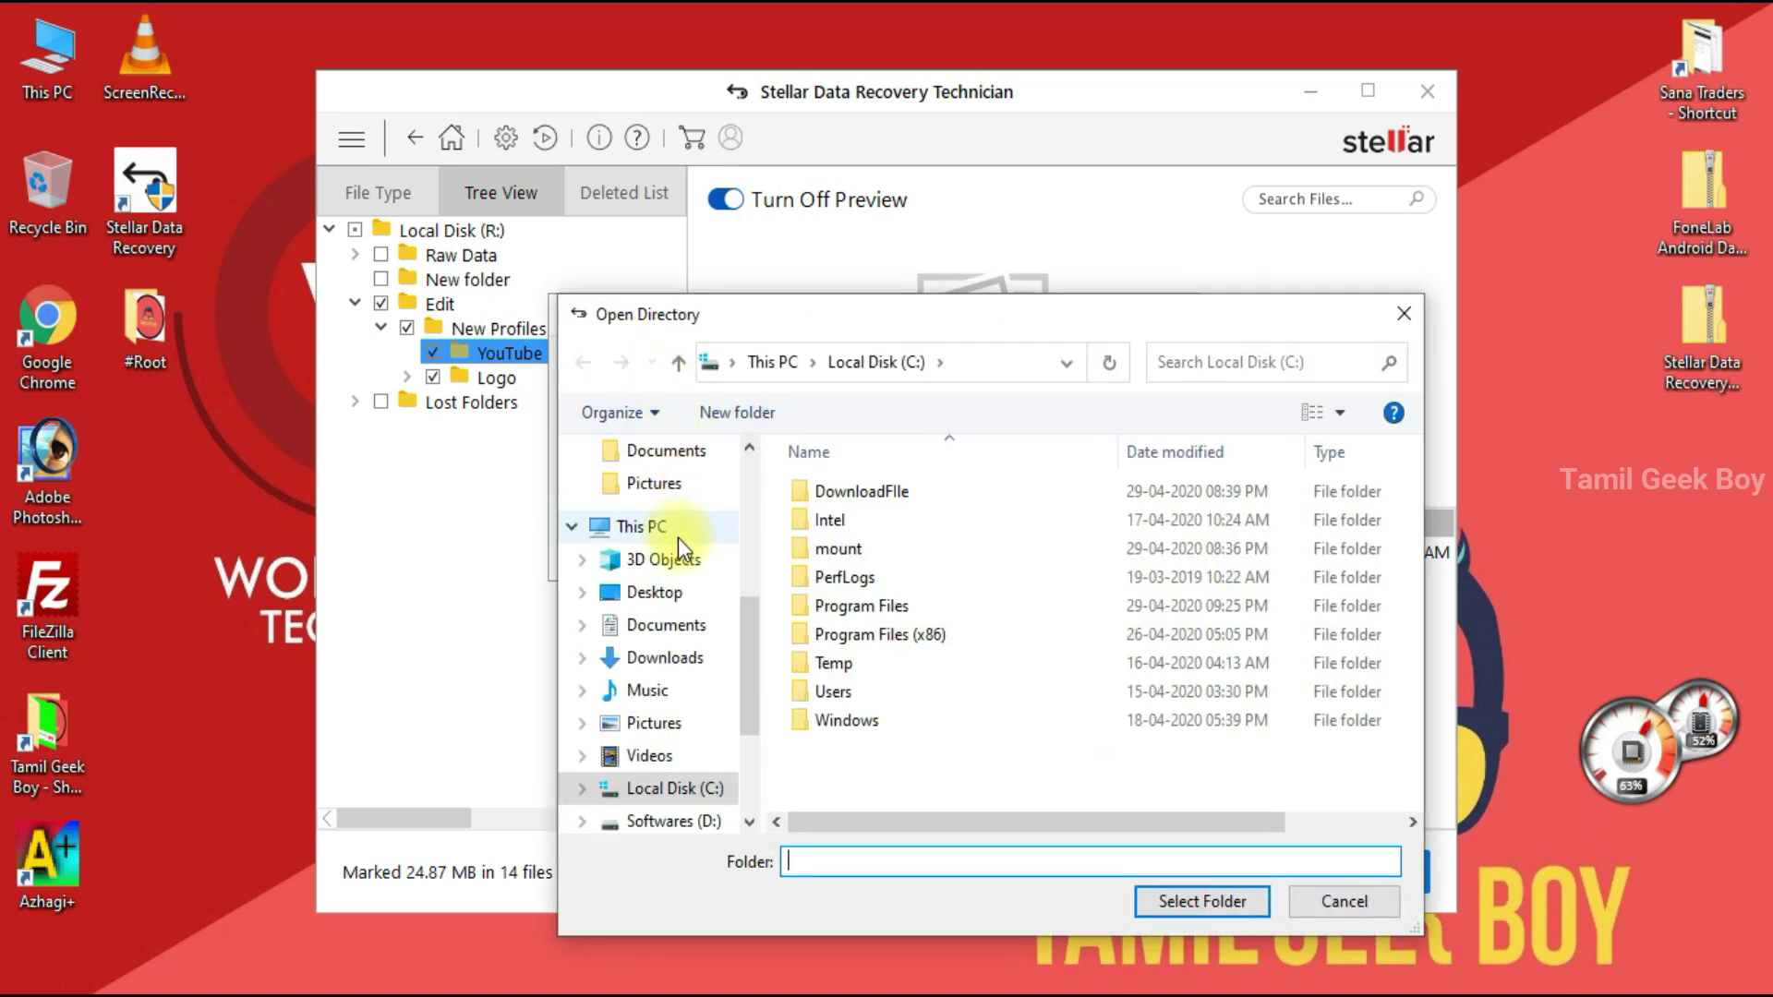
click(701, 598)
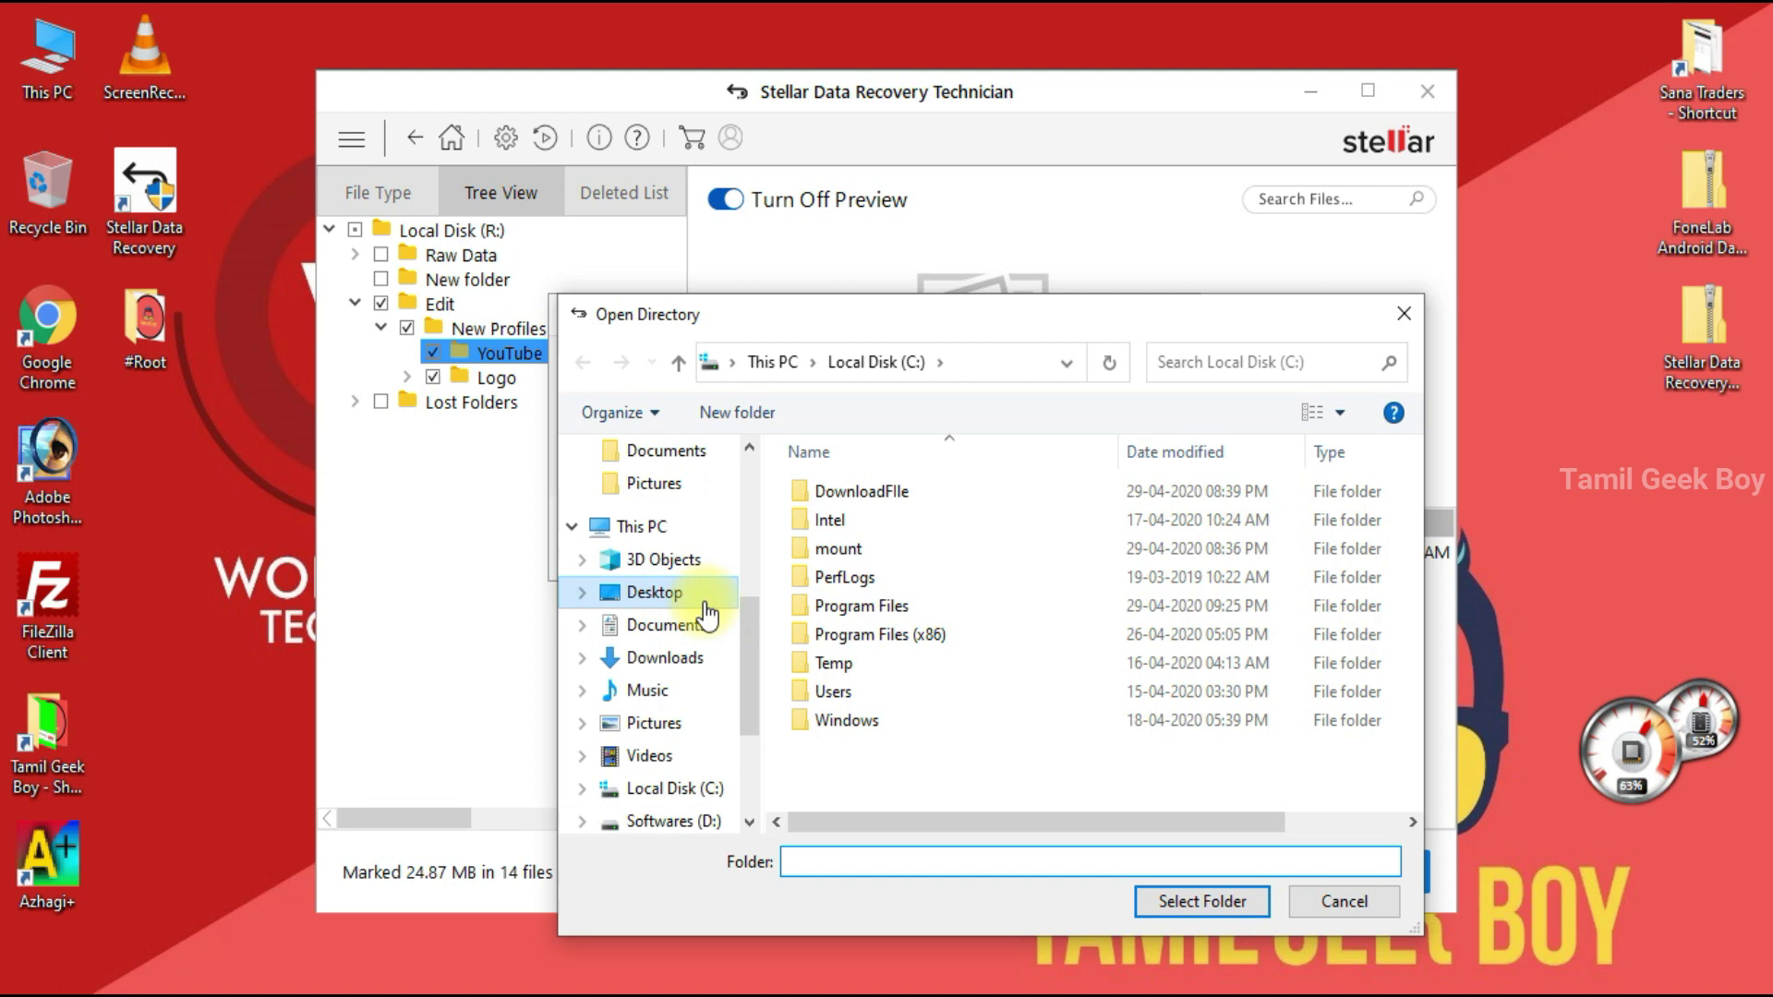
click(1193, 900)
click(1005, 546)
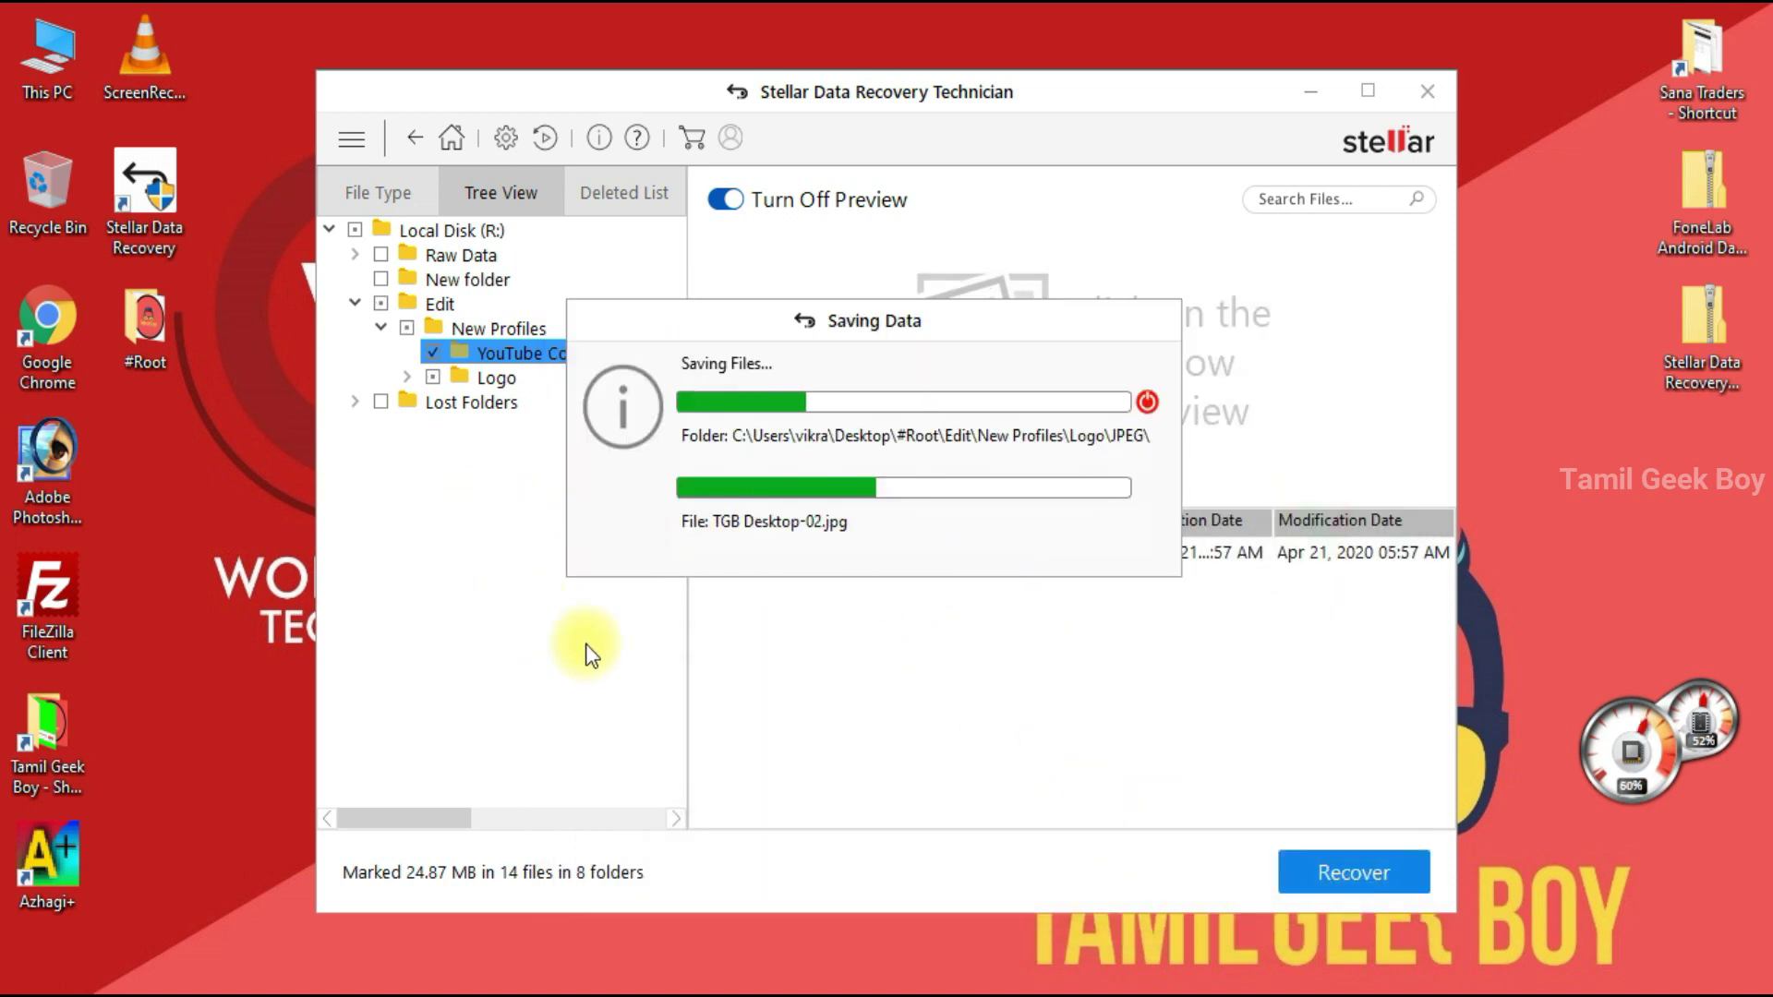
Open #Root > Edit > New Profiles > YouTube Cover from the desktop.
double_click(148, 349)
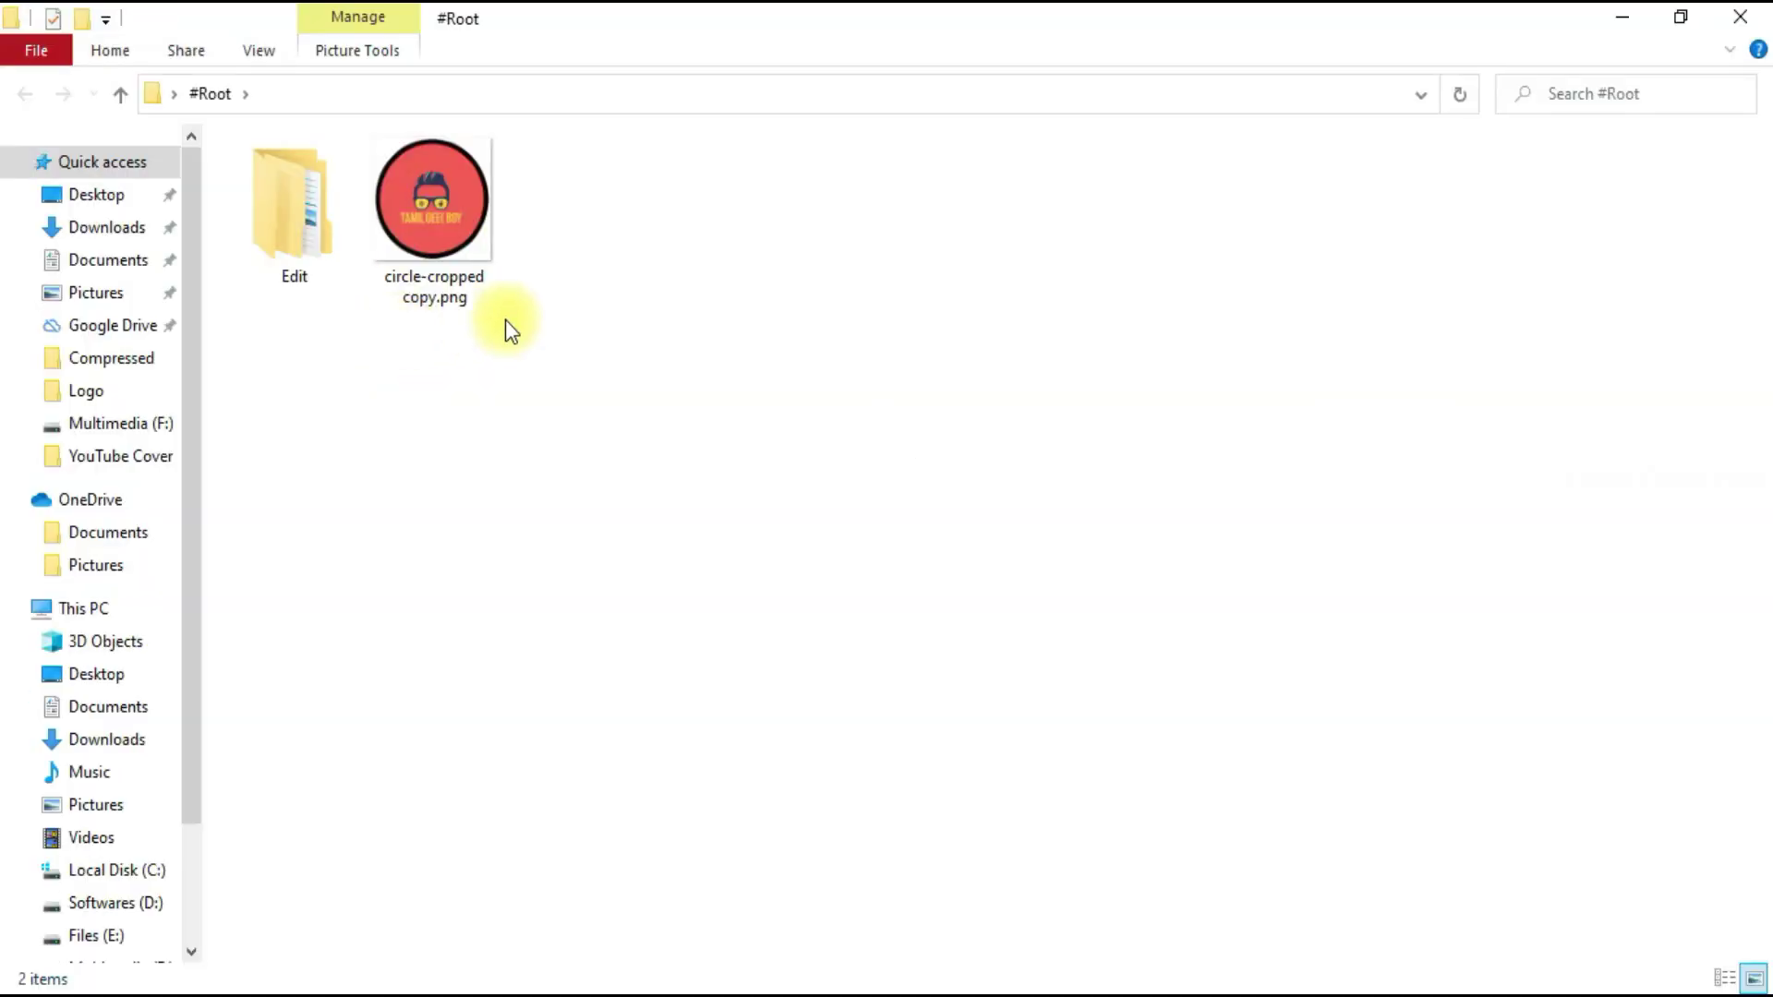
click(297, 234)
double_click(285, 227)
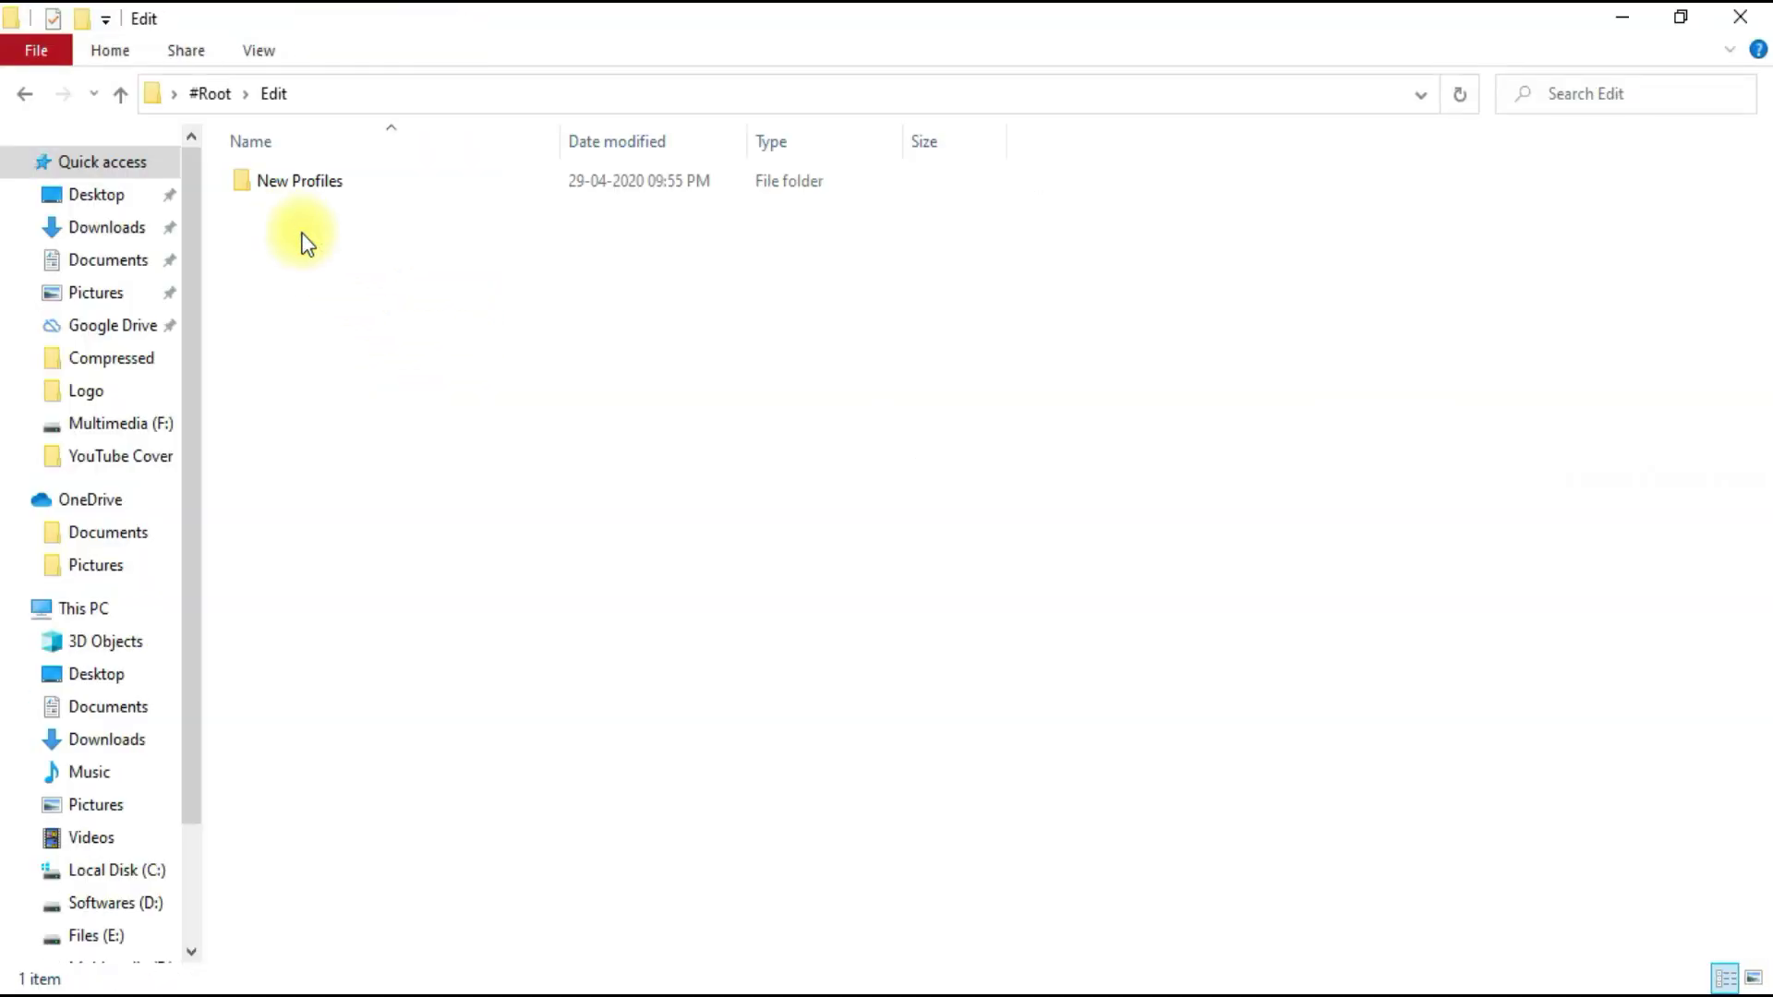
double_click(297, 190)
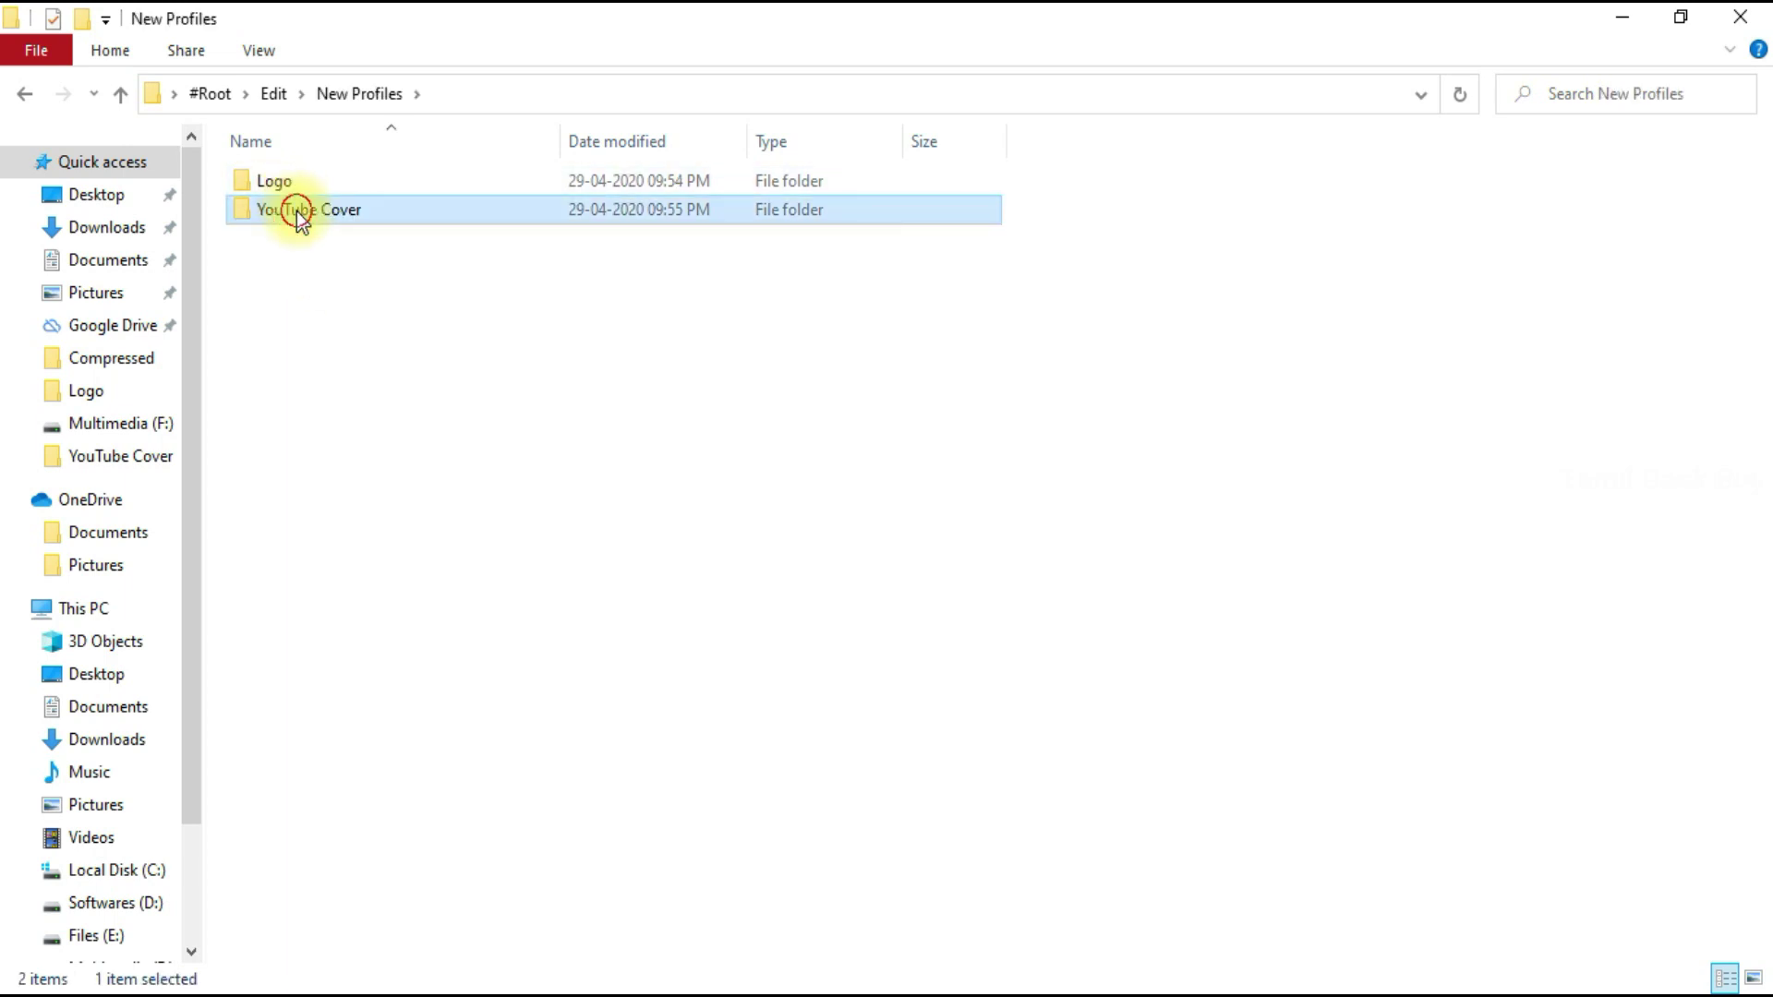
double_click(296, 210)
Preview TGB YouTube Cover-02.jpg (10667 x 1763) to confirm it is intact, then close the viewer.
click(292, 278)
double_click(293, 277)
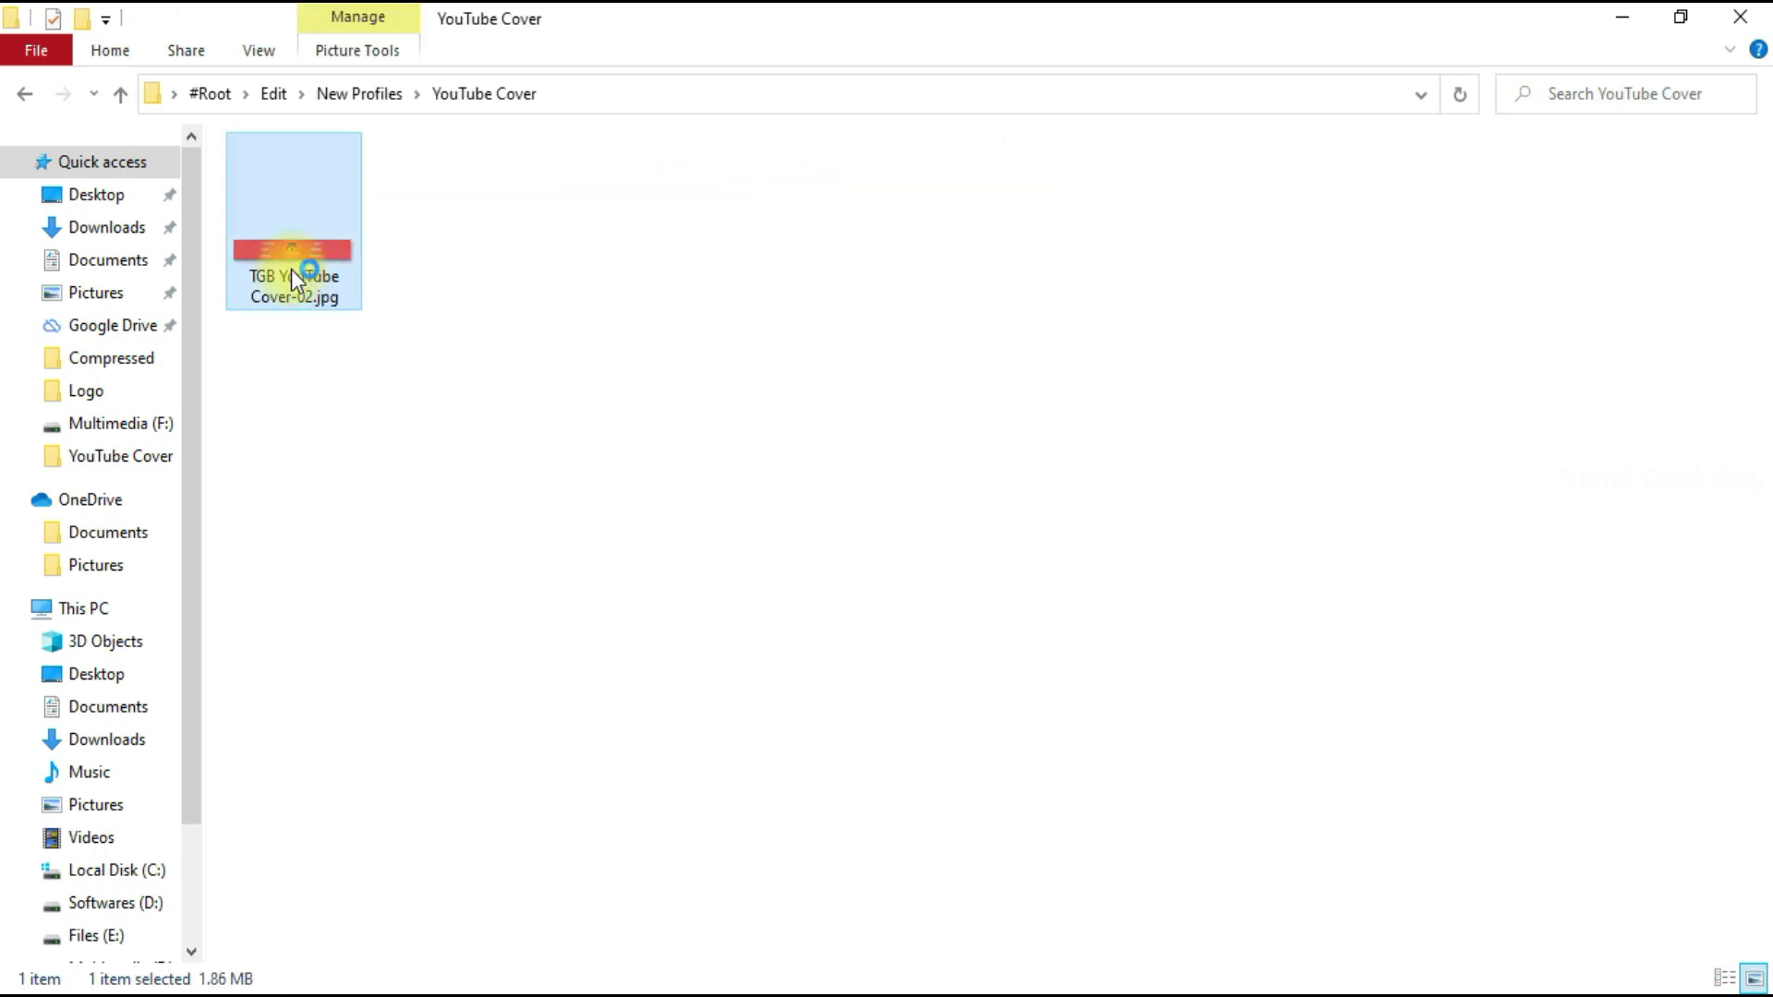
scroll(955, 418, up, 5)
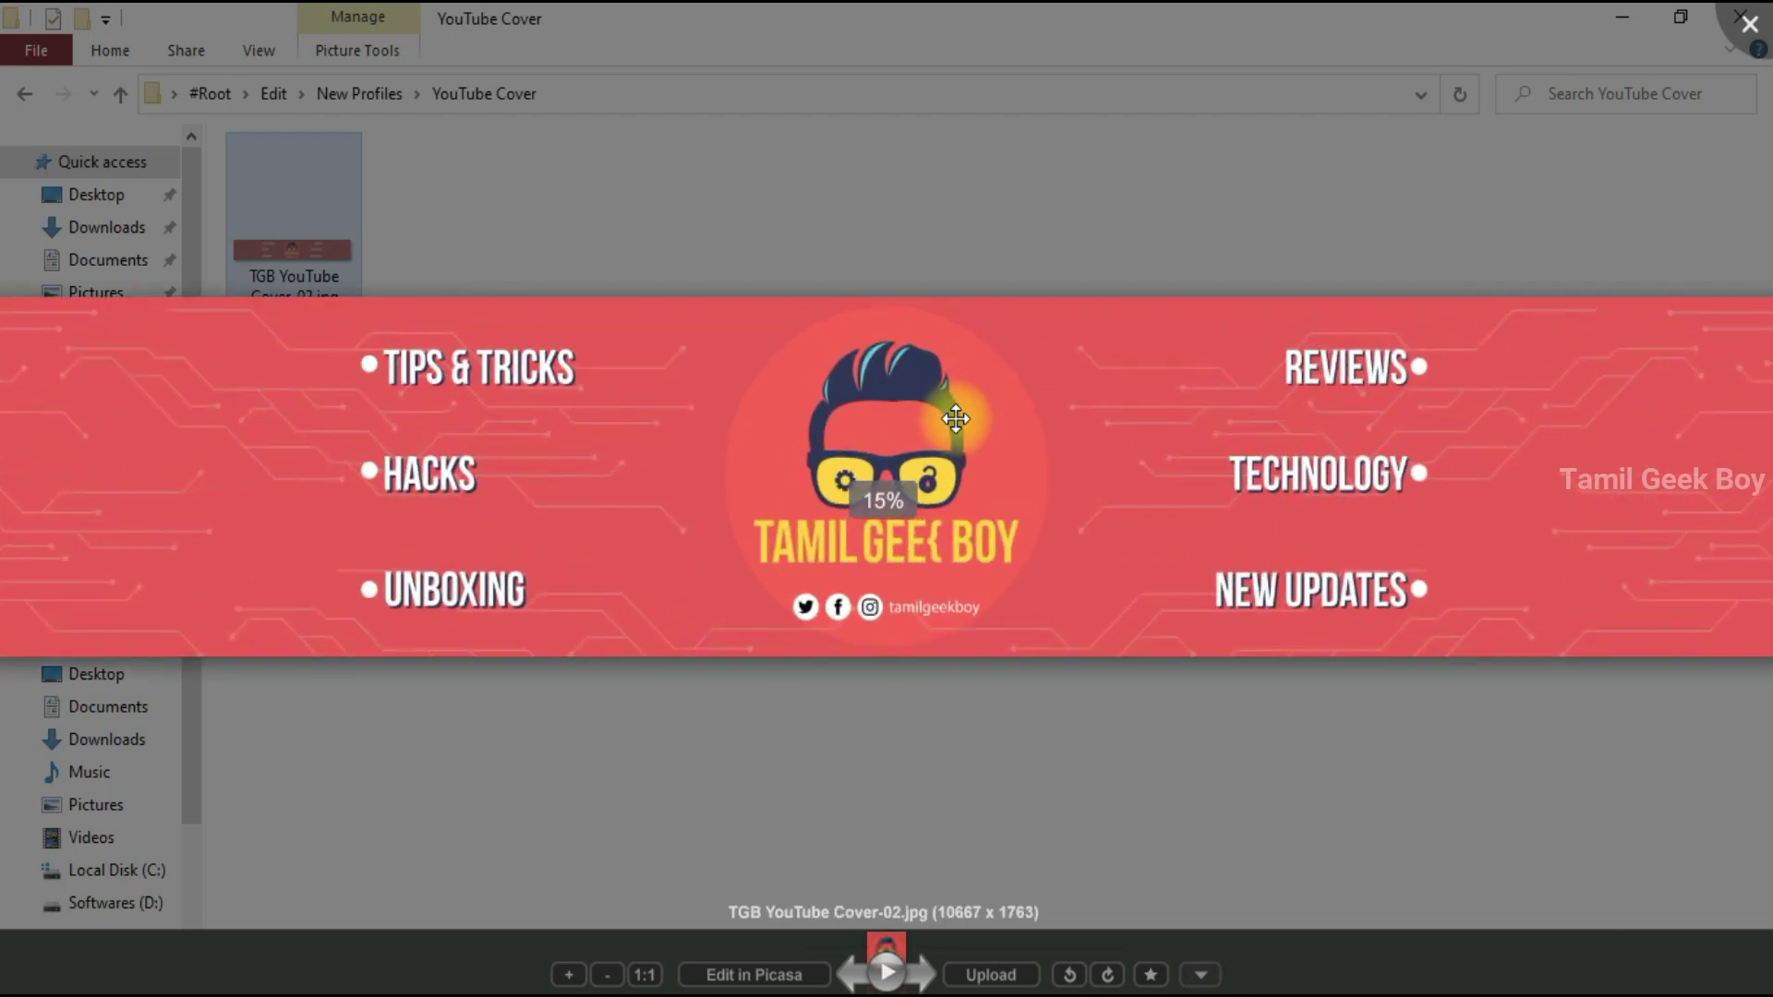
scroll(956, 418, down, 5)
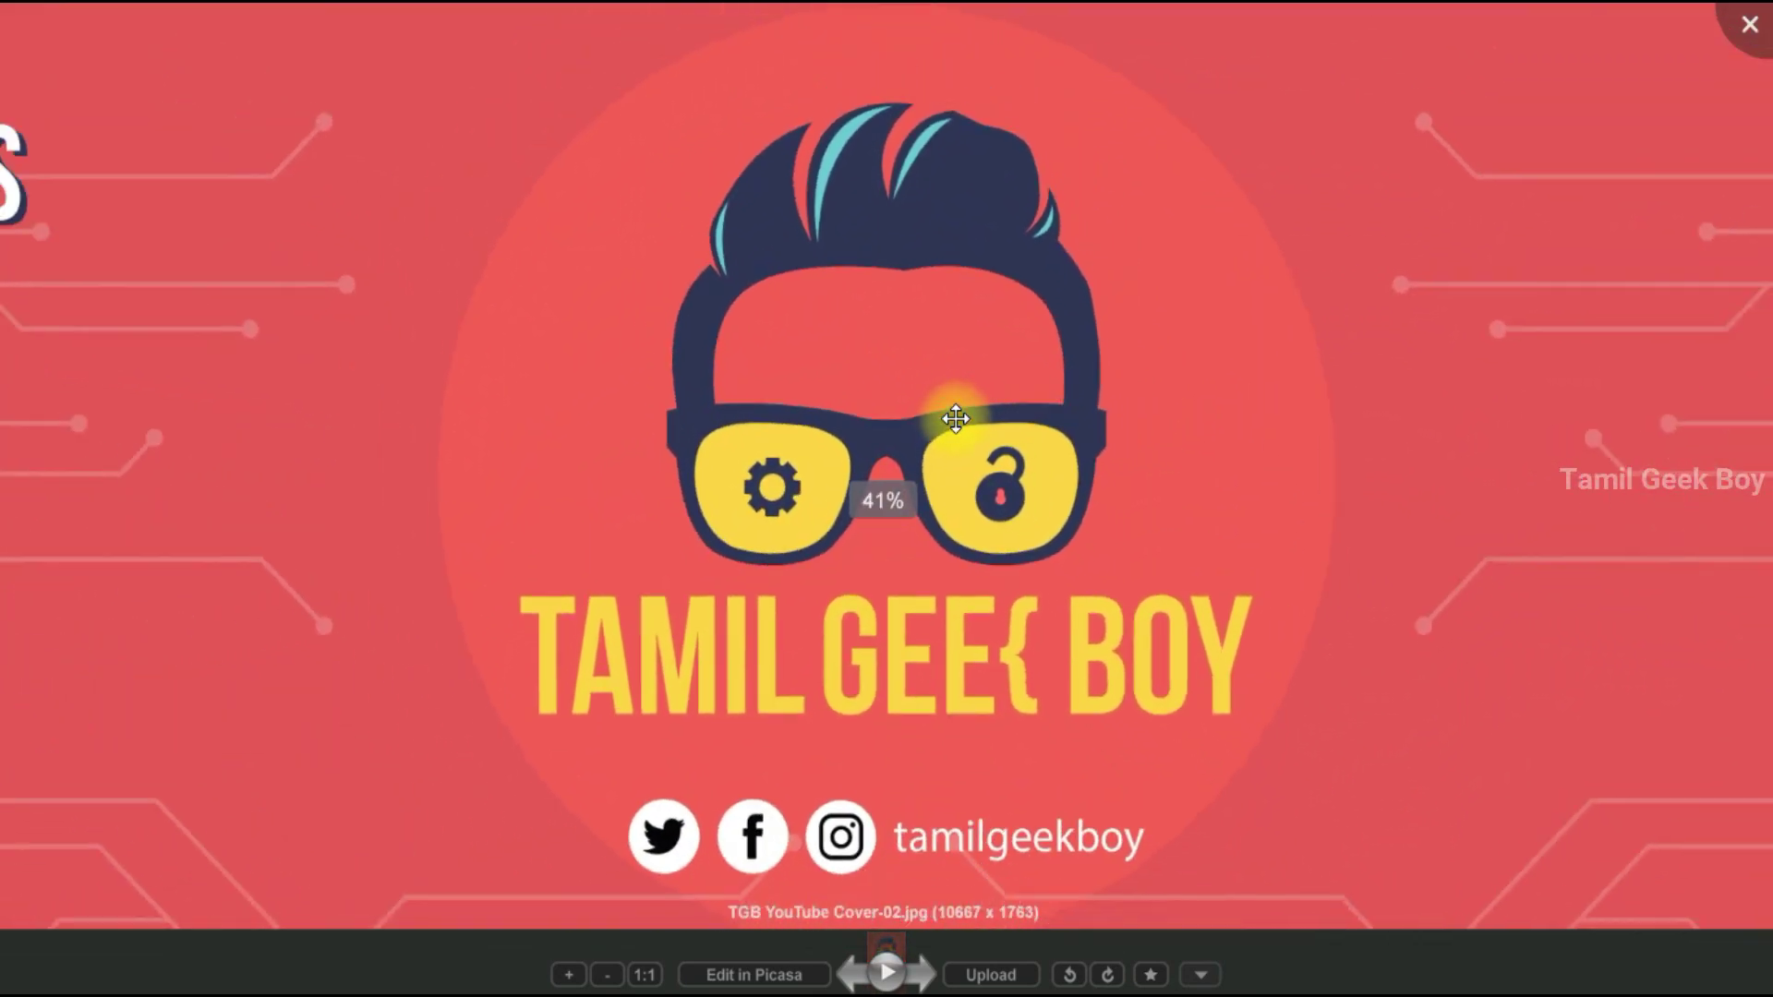
click(1750, 23)
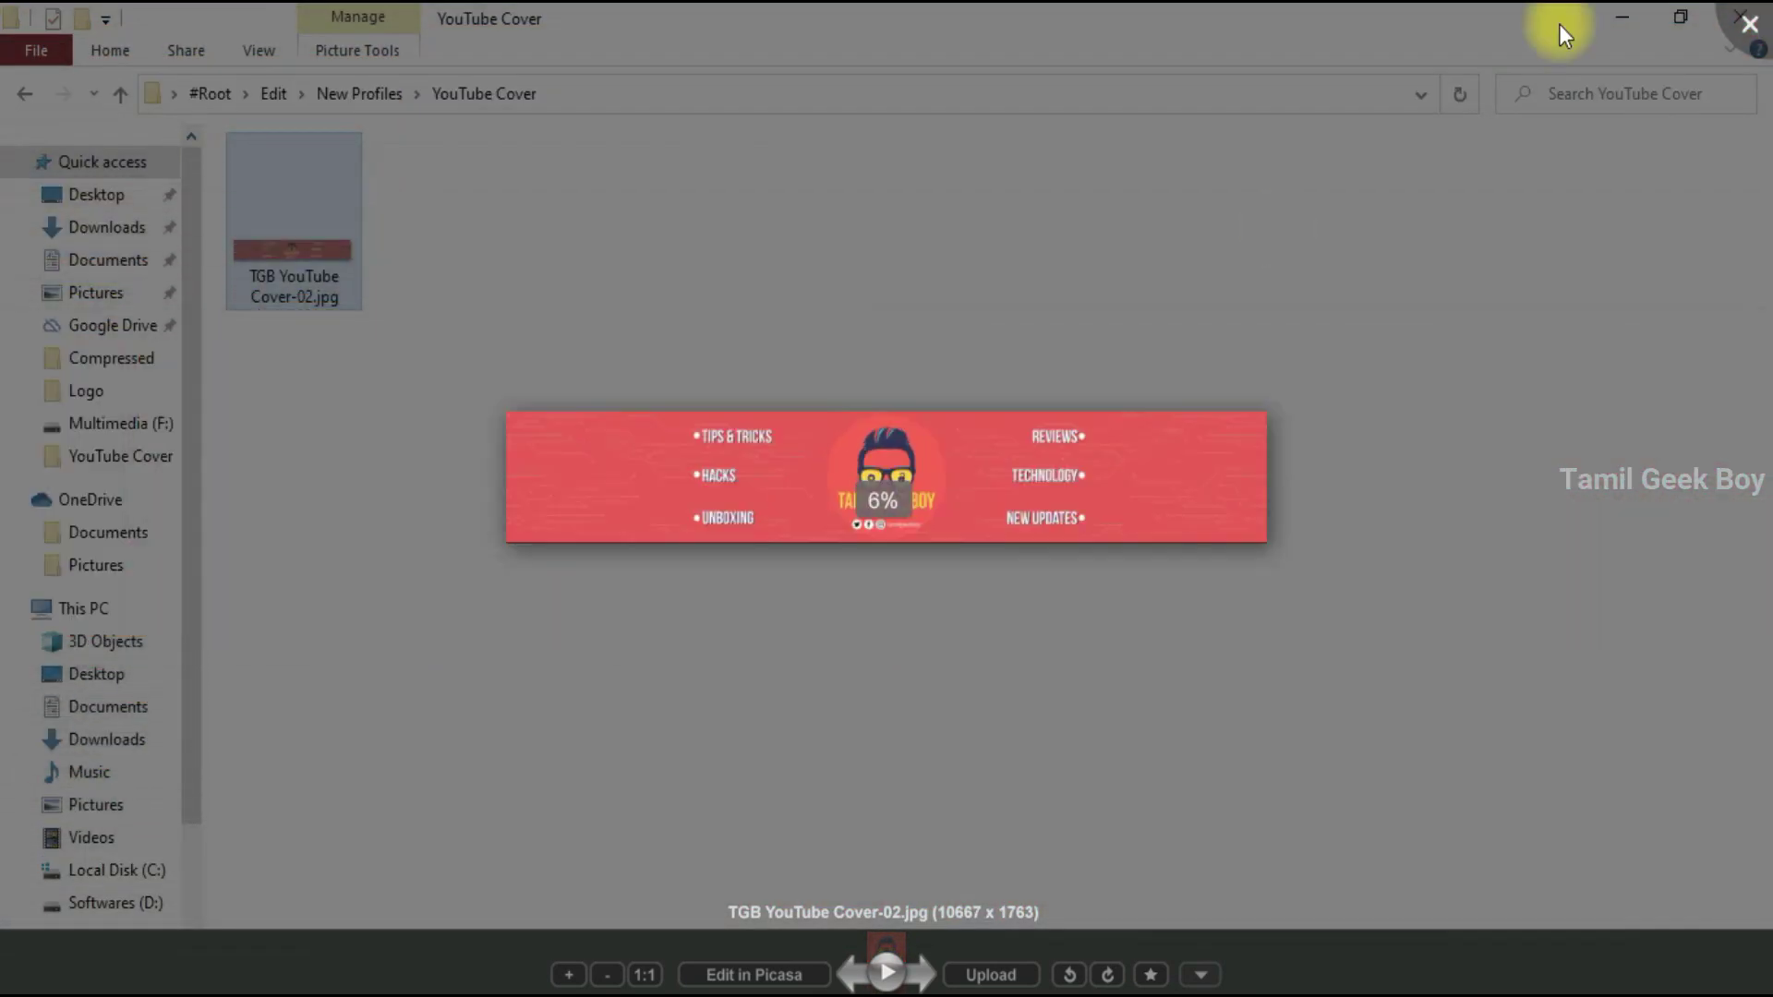
key(F2)
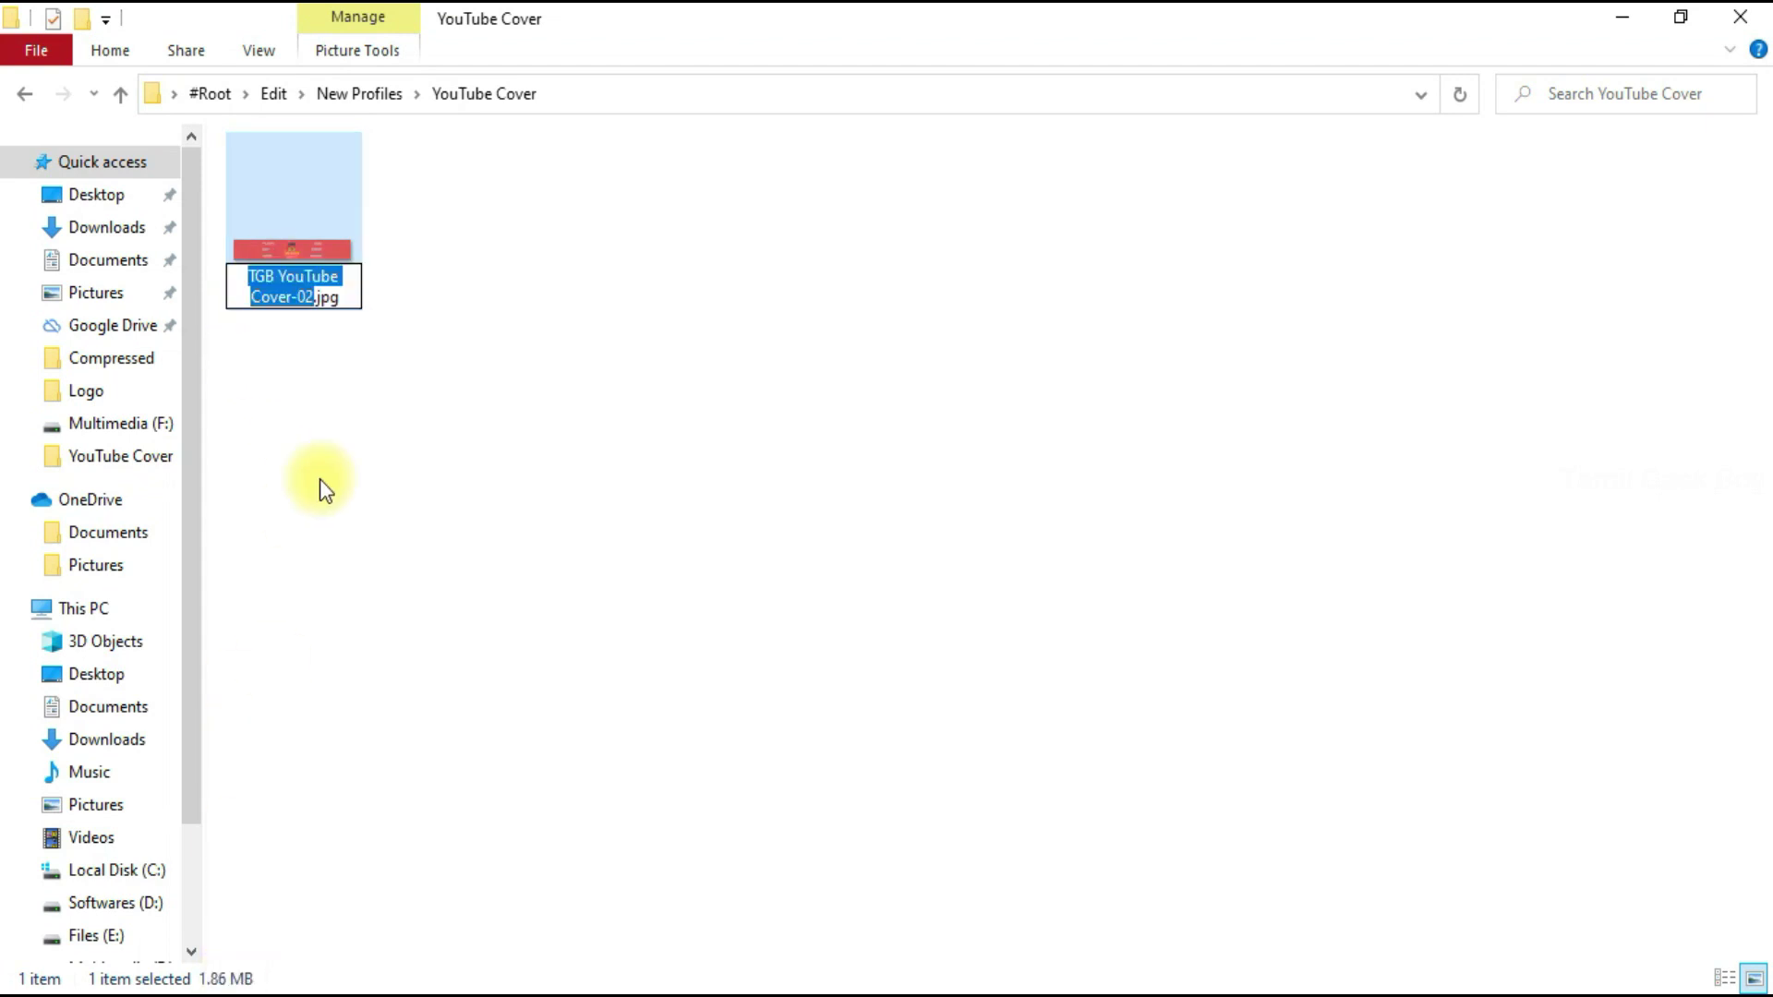
click(320, 489)
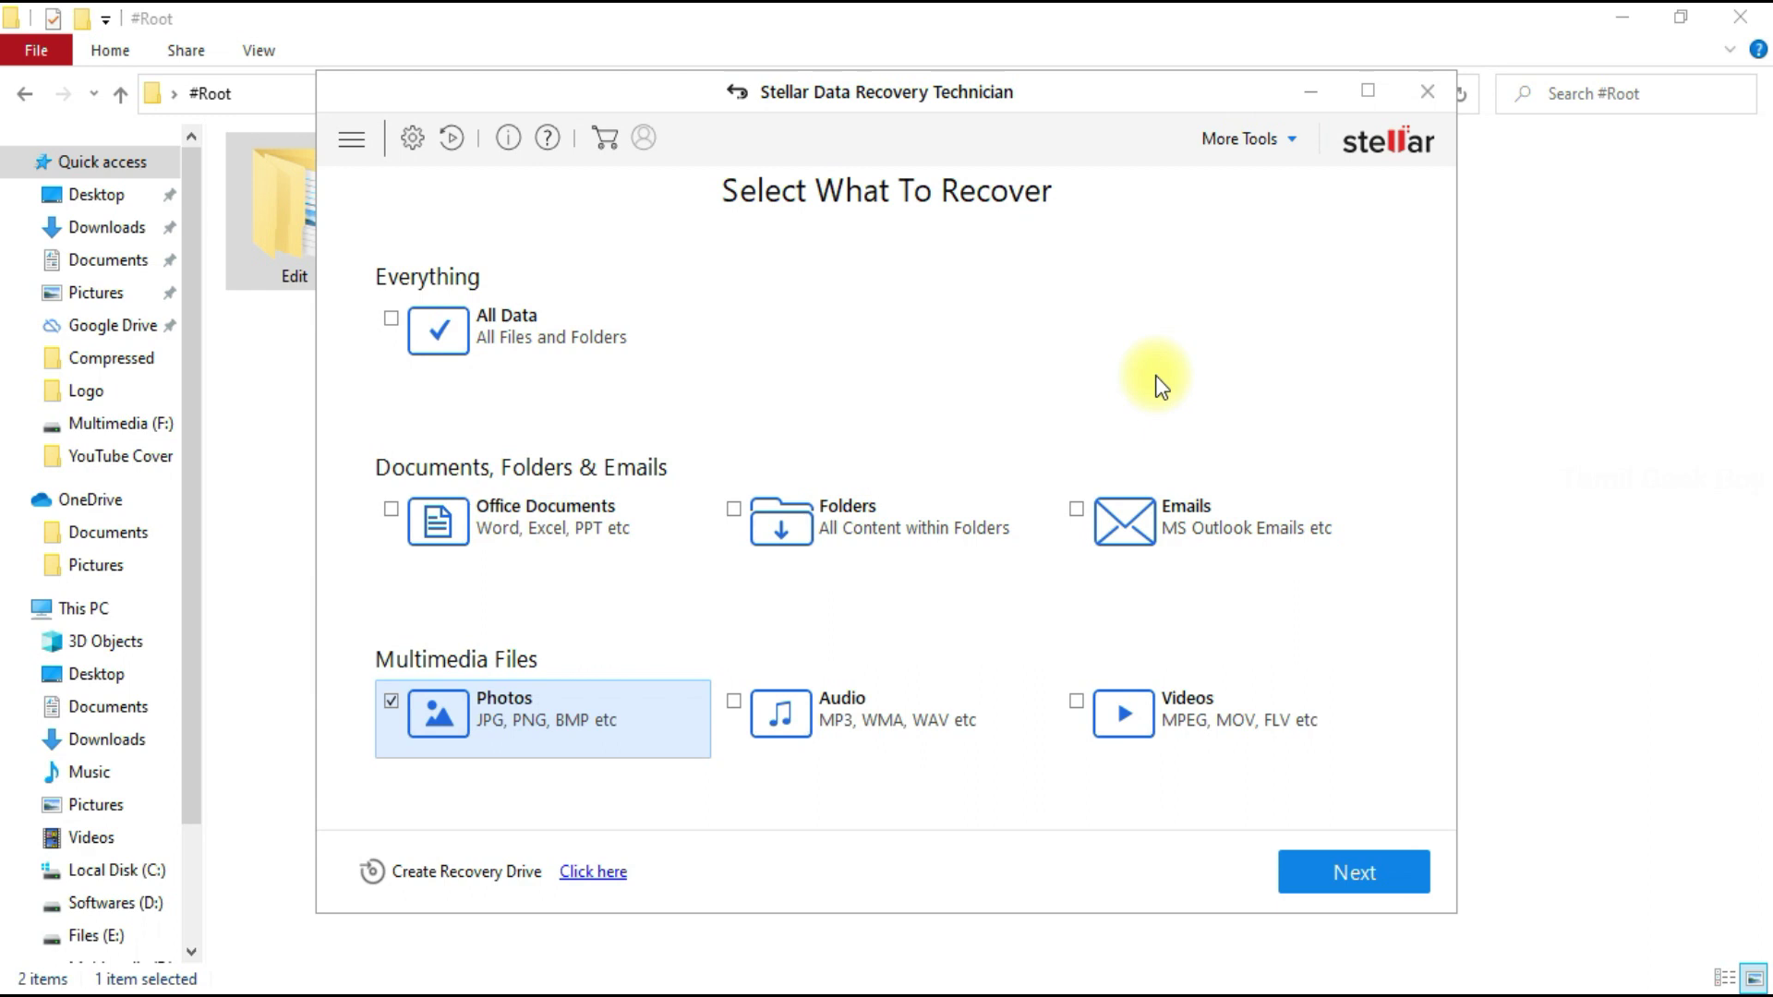
Launch Repair Photo from the More Tools dropdown.
click(1258, 139)
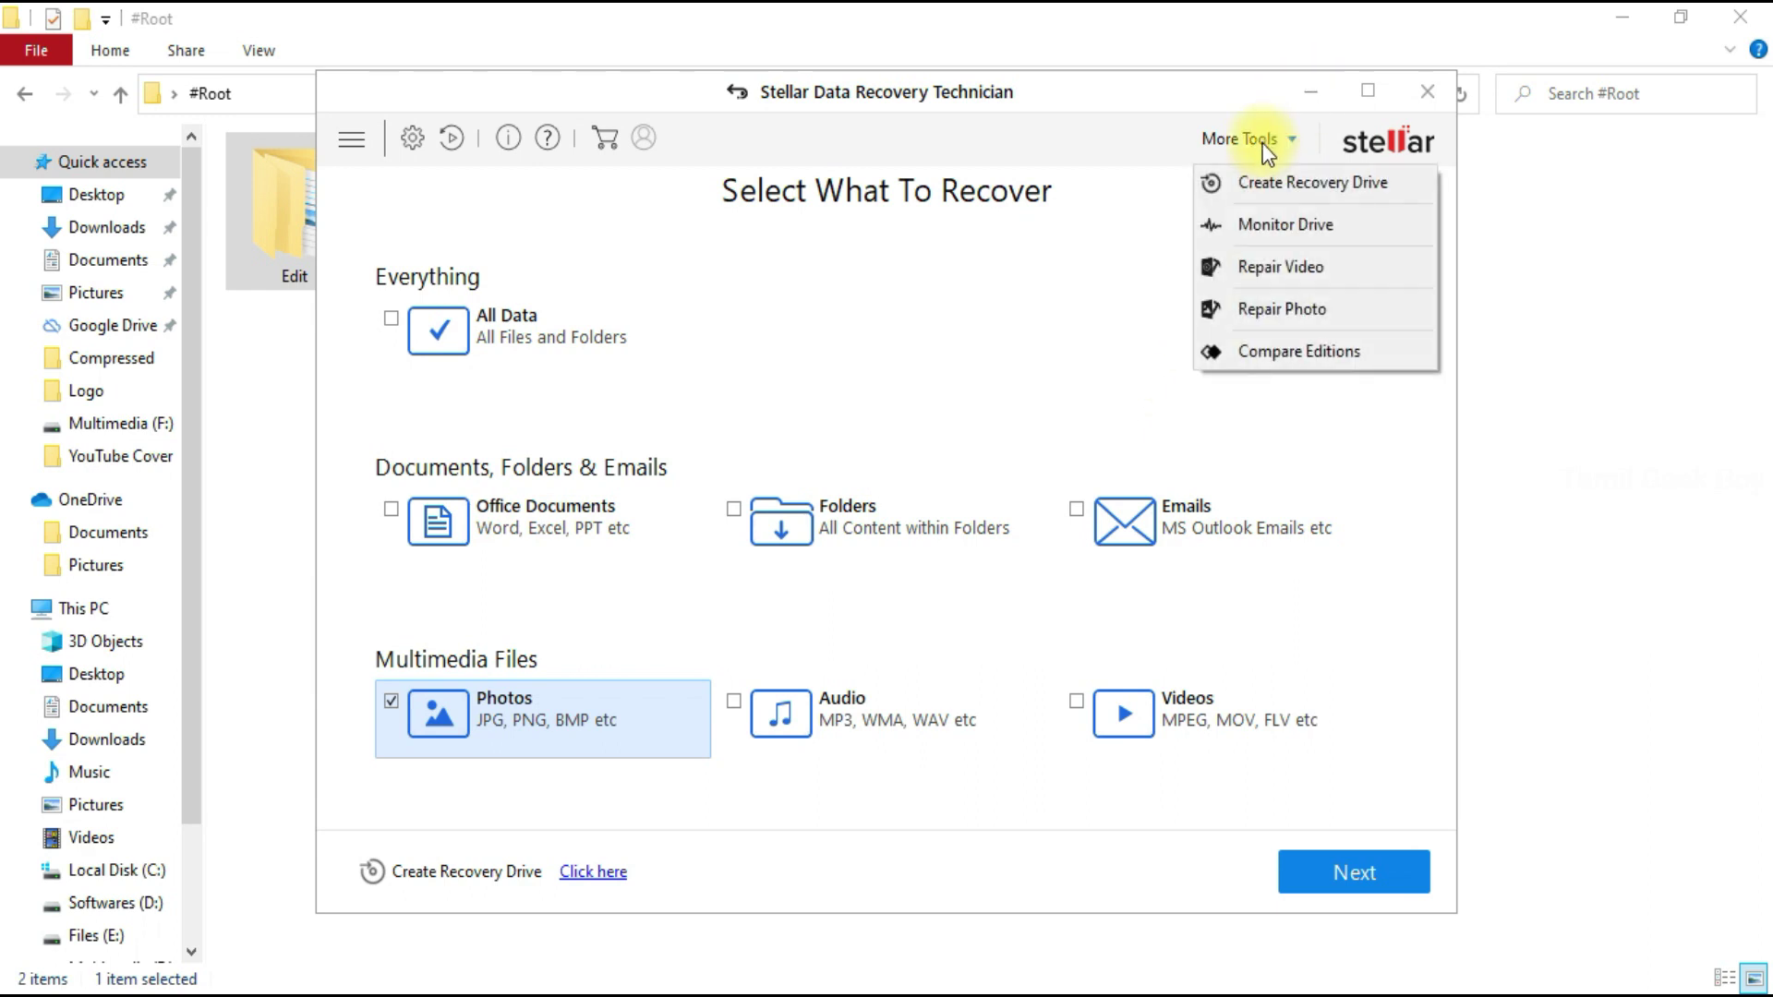
click(1293, 318)
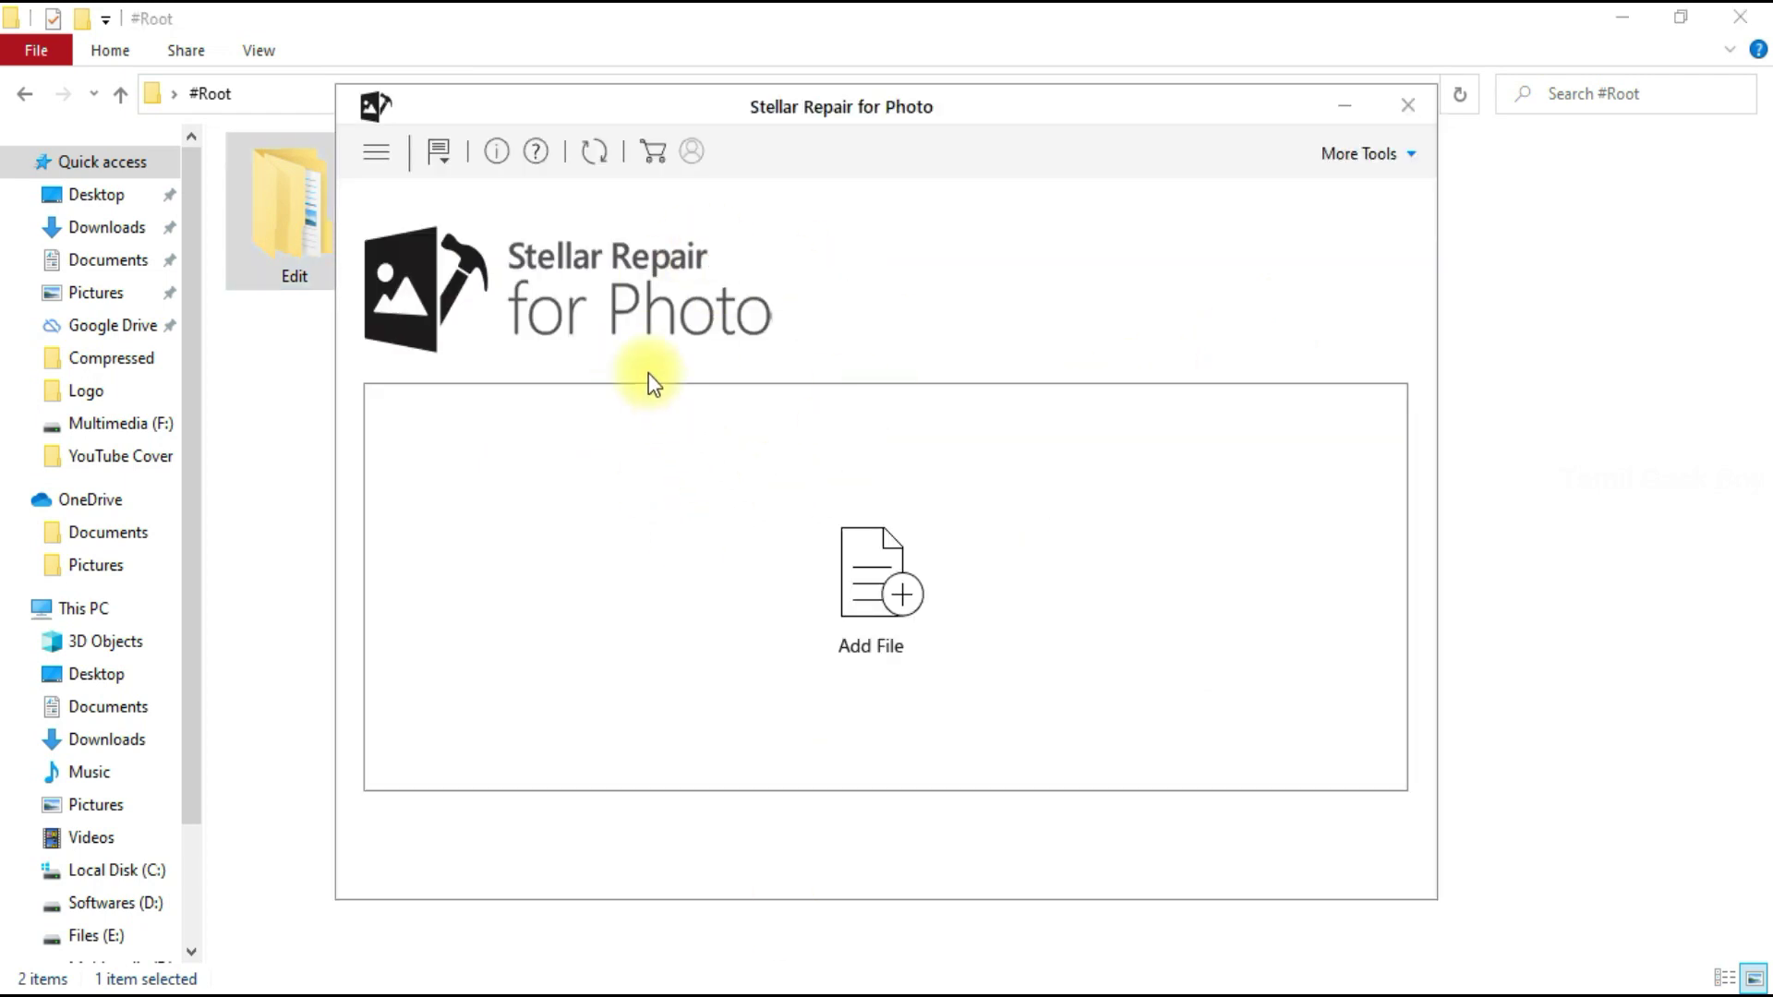
Start adding image files and browse the picker to Multimedia (F:) > Edit.
click(873, 615)
click(878, 597)
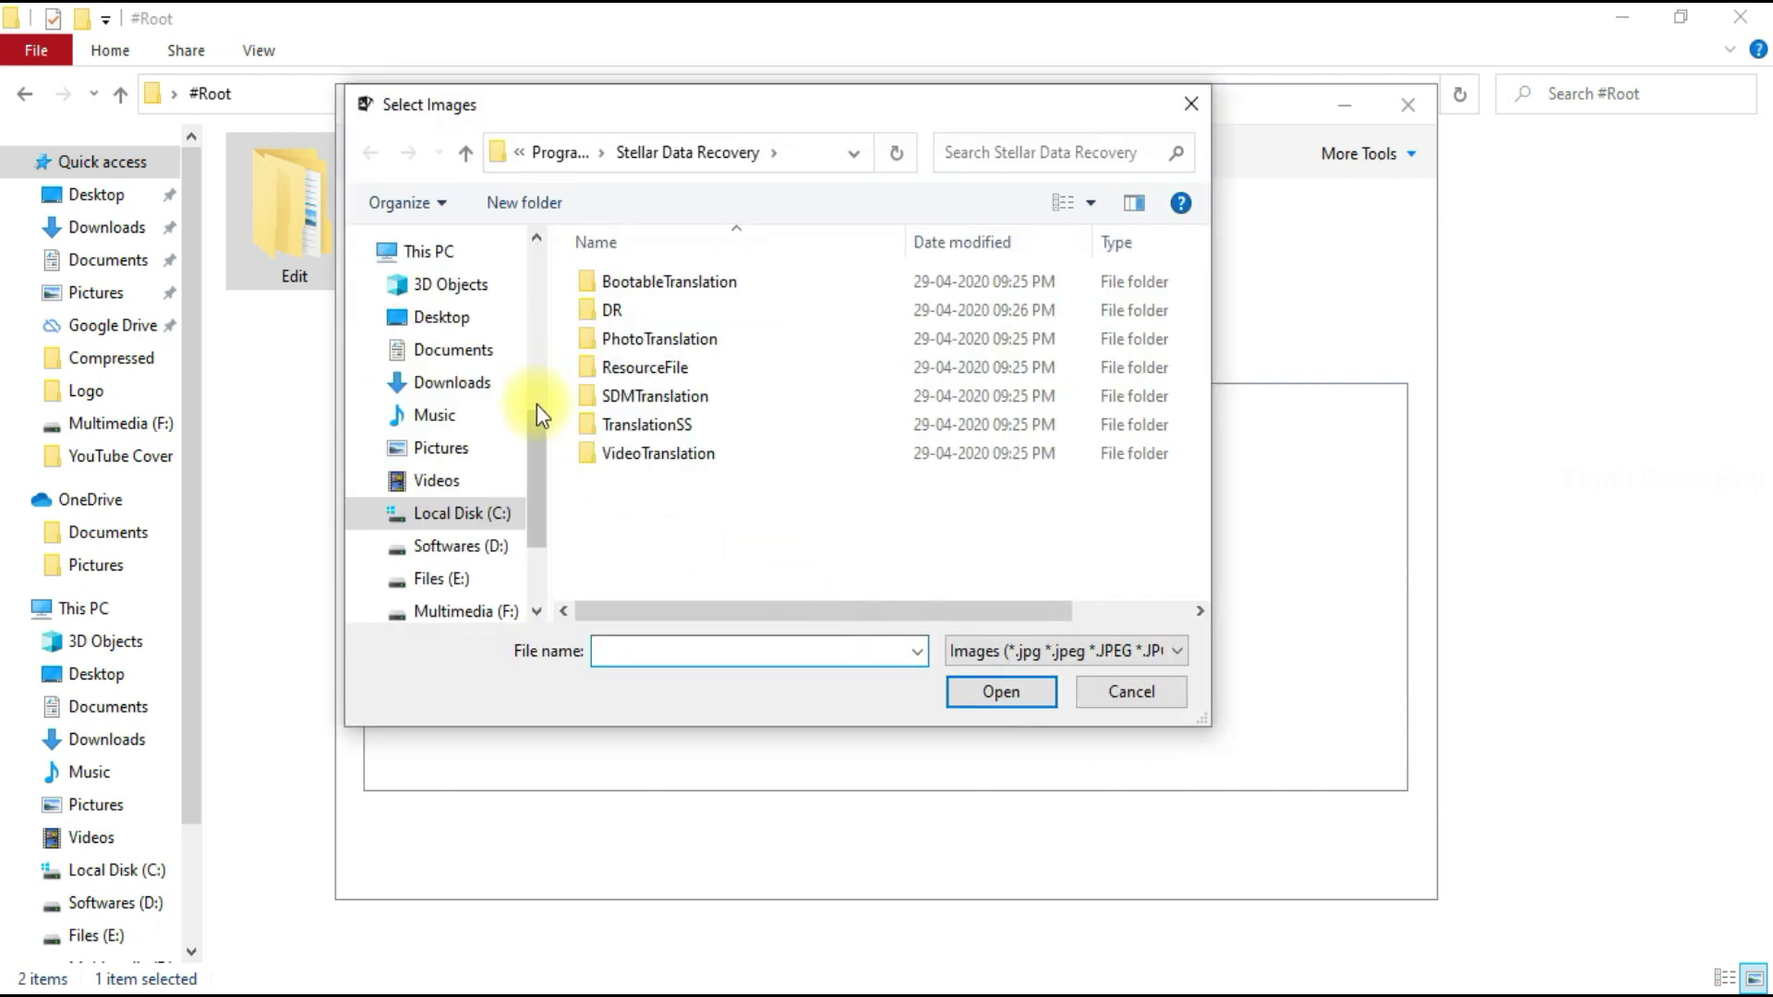
scroll(536, 404, down, 2)
click(452, 476)
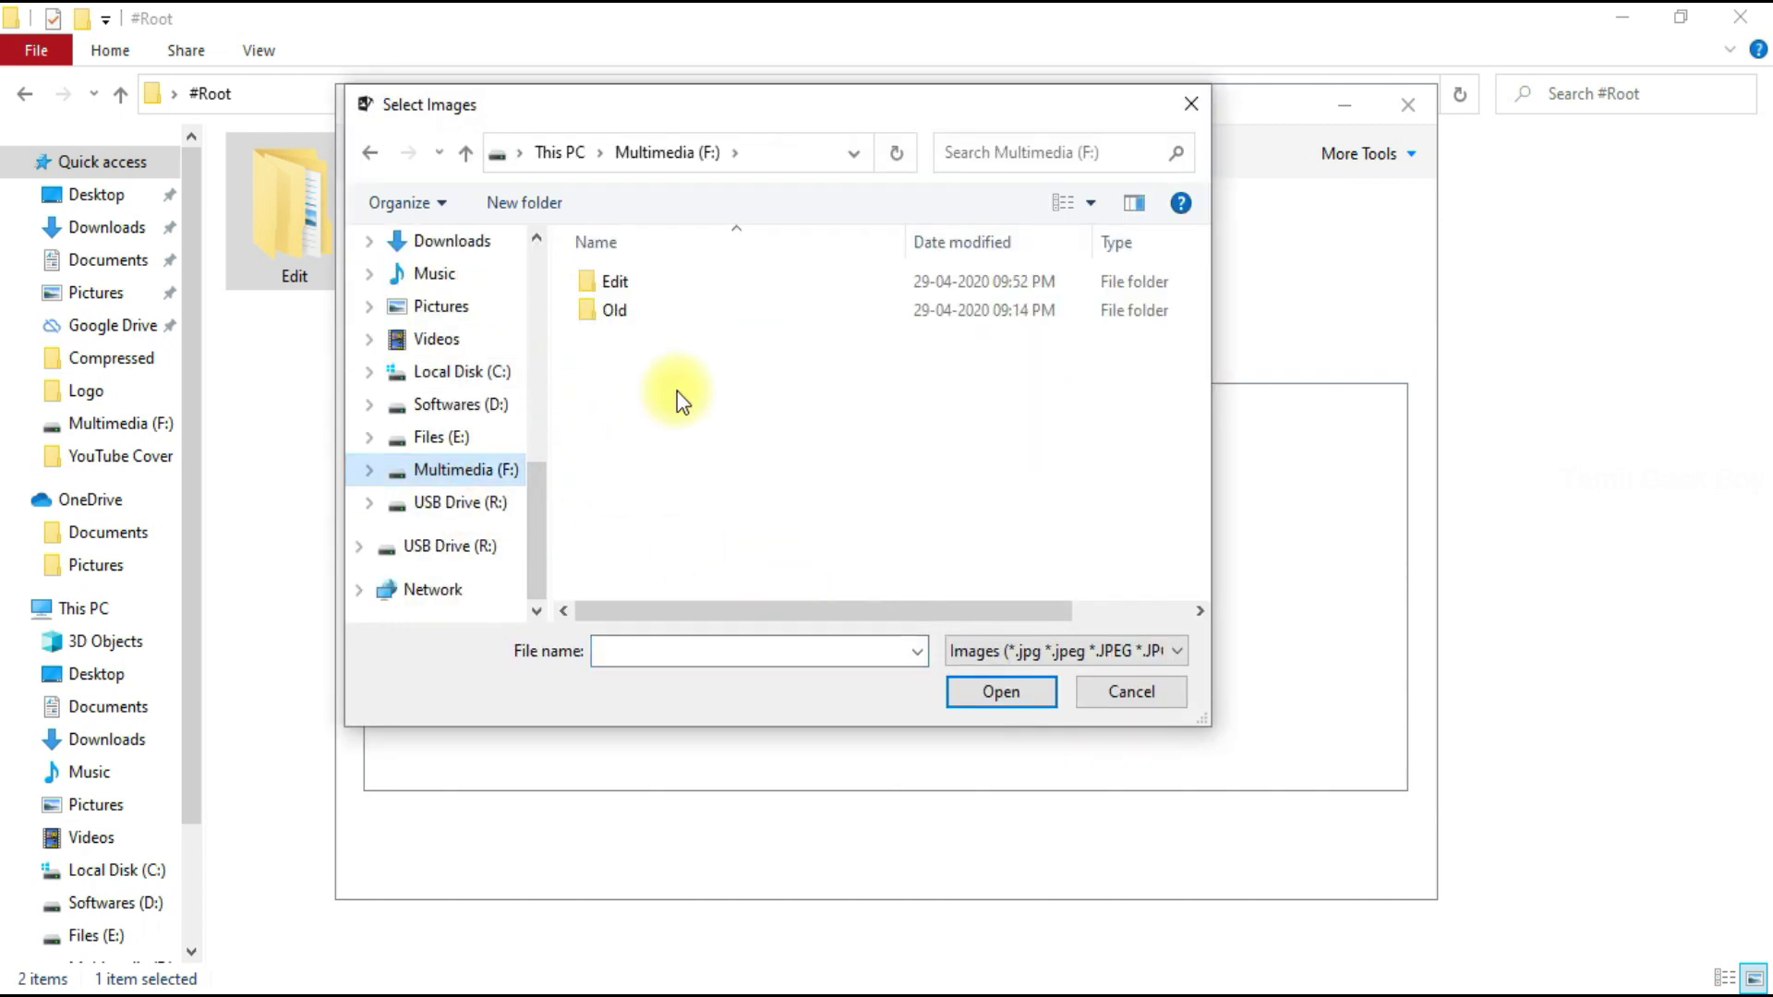
double_click(613, 284)
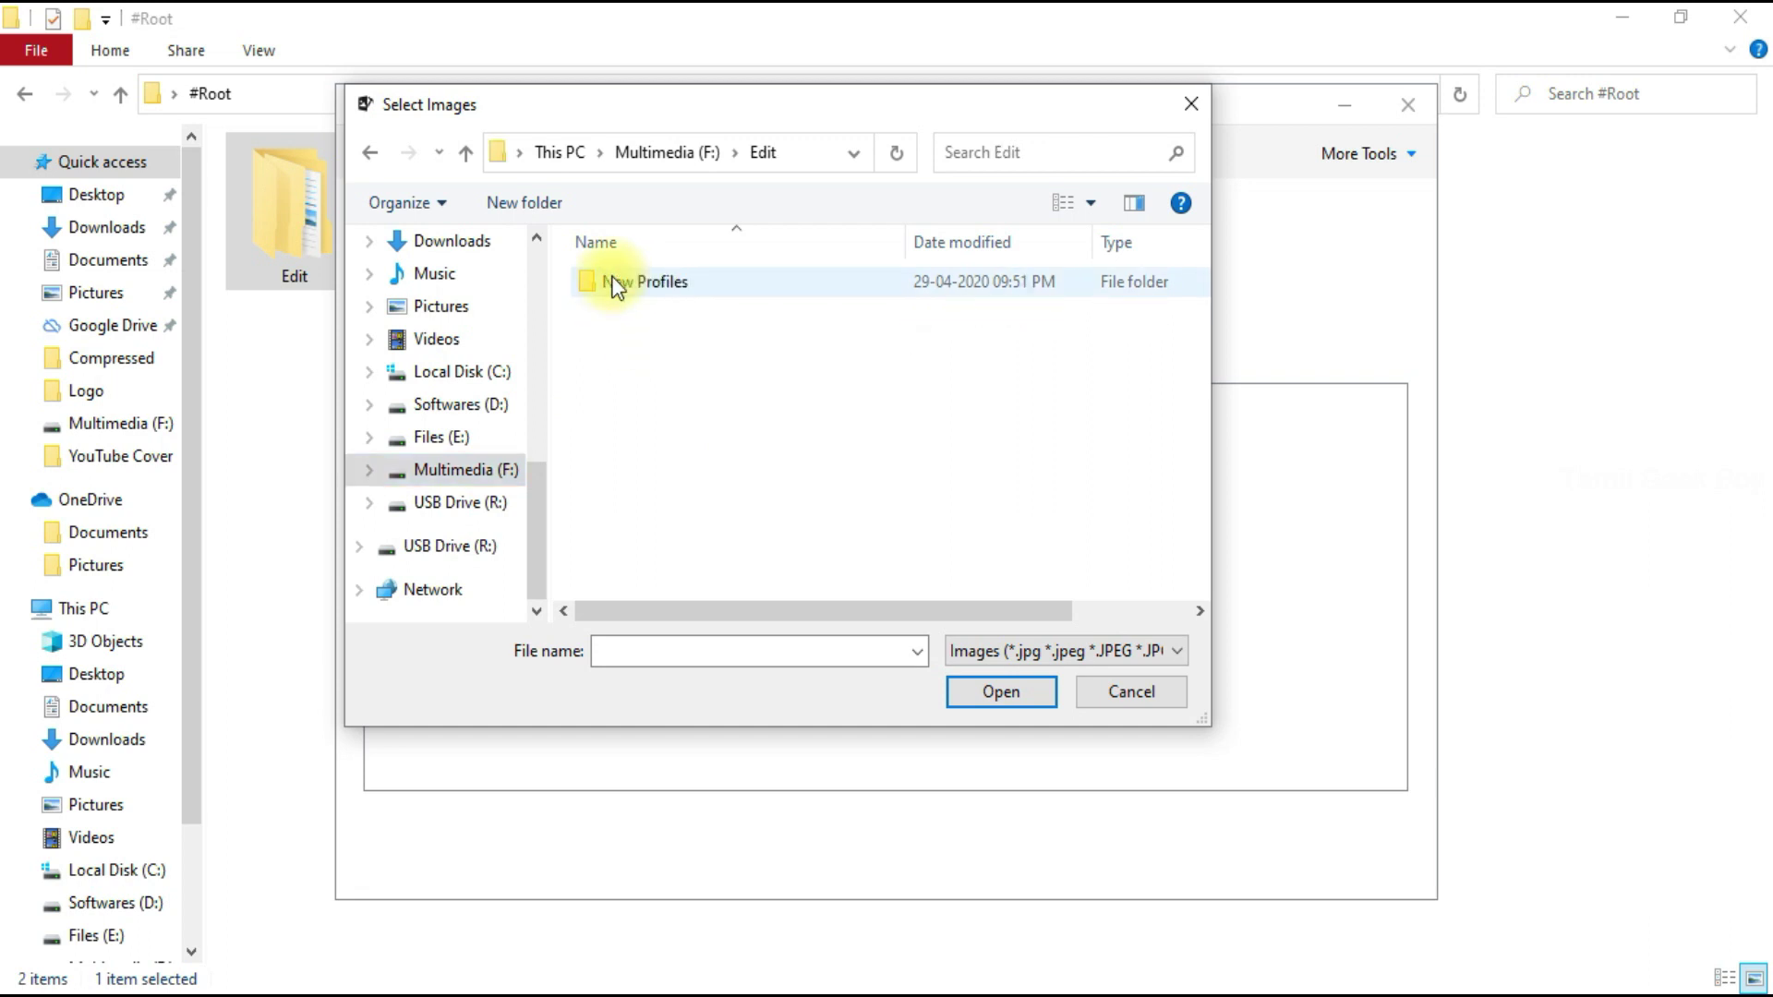